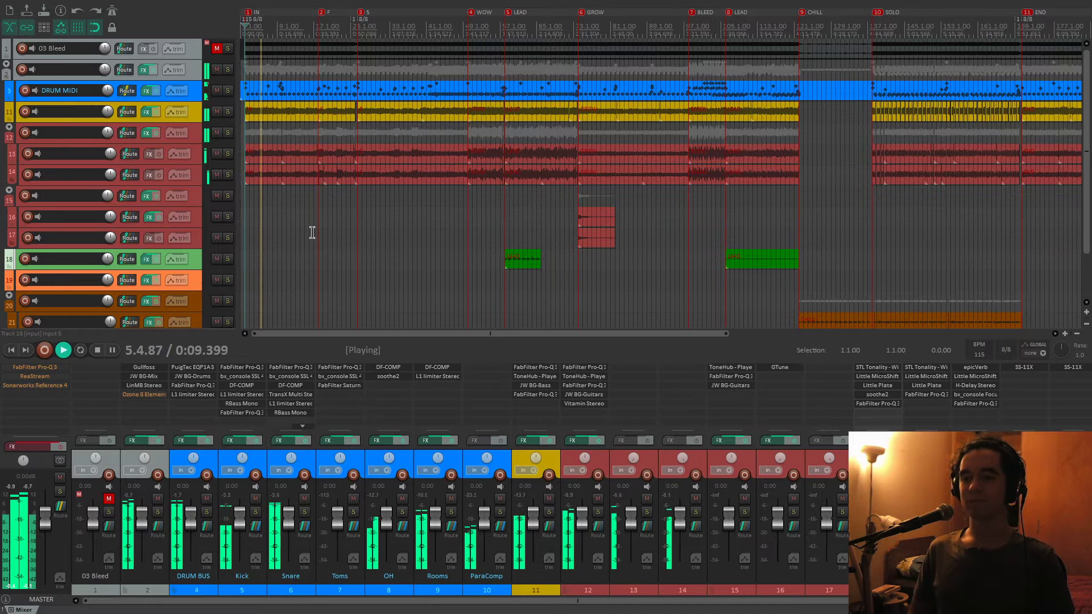
Stop playback and show the full length of the song in the arrangement.
key(space)
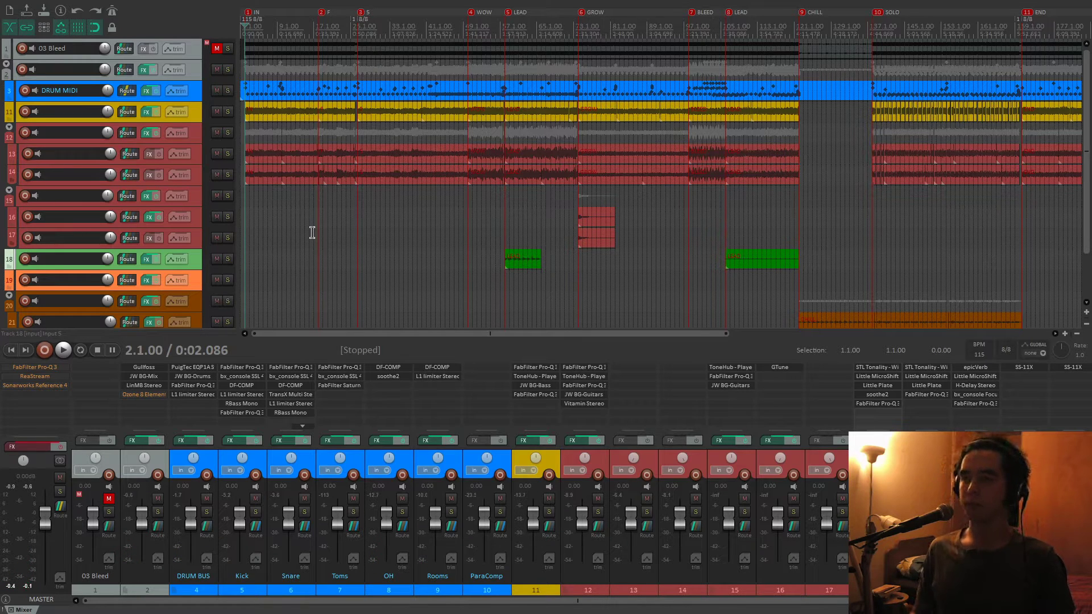
scroll(312, 232, down, 4)
scroll(307, 237, up, 2)
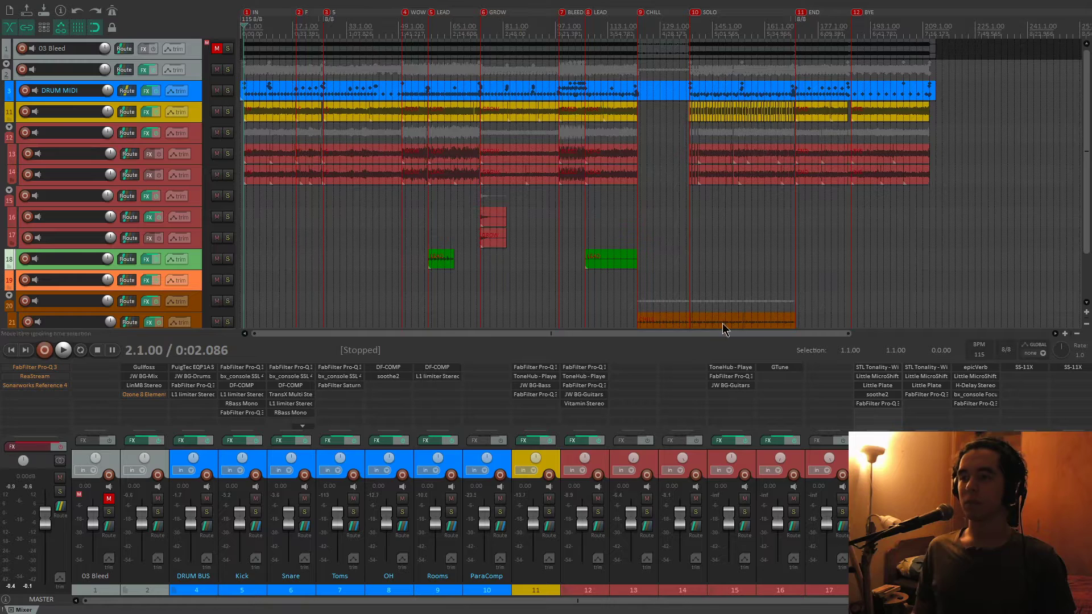
drag(850, 335, 796, 334)
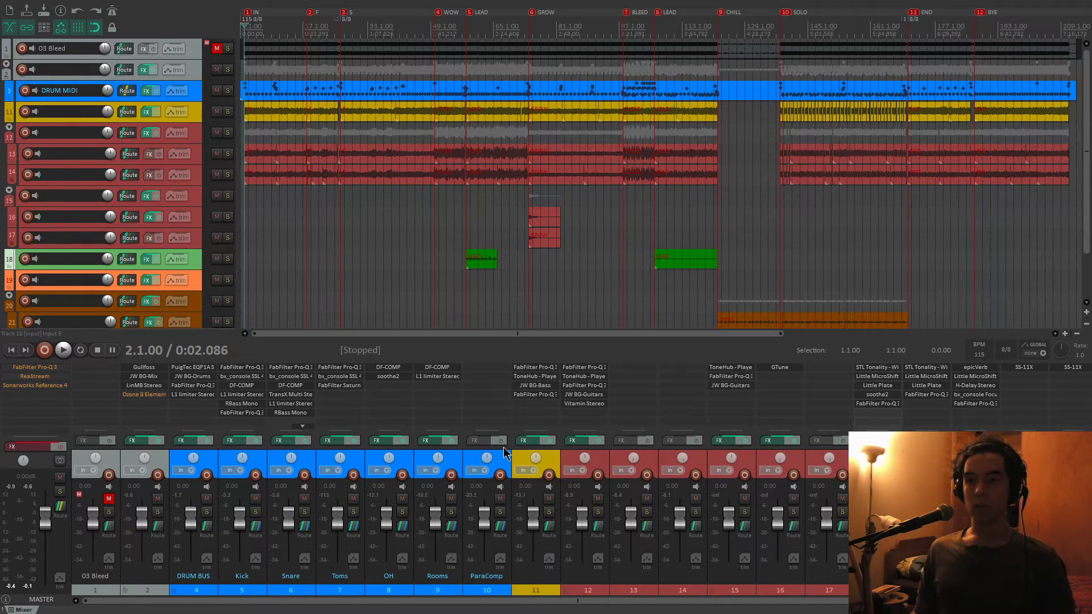
Open the FX chain of folder track 2 and enable Ozone 8 Elements.
click(166, 452)
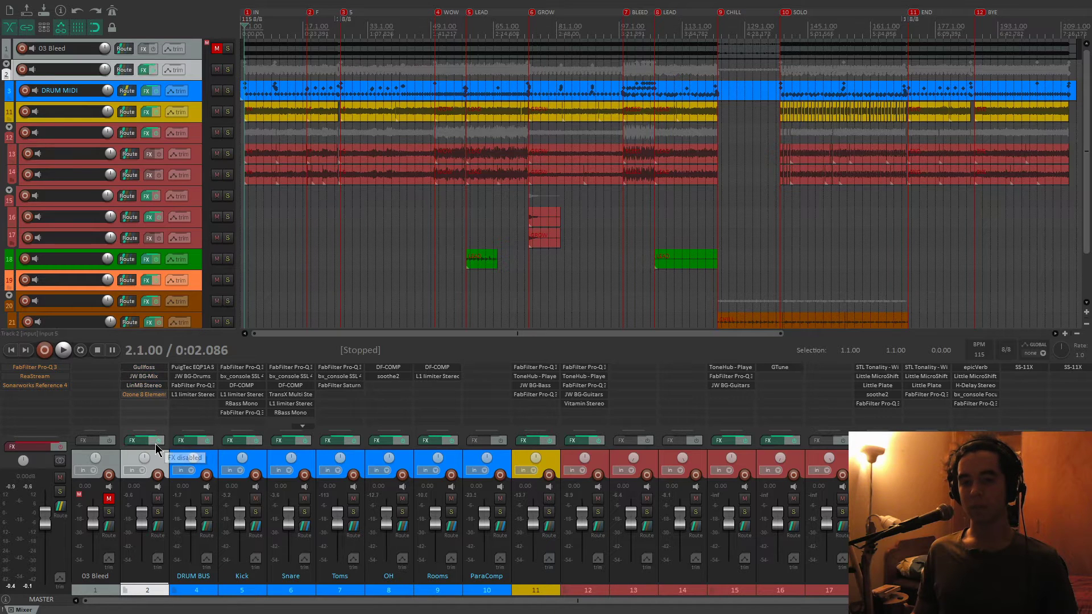
click(132, 440)
click(91, 101)
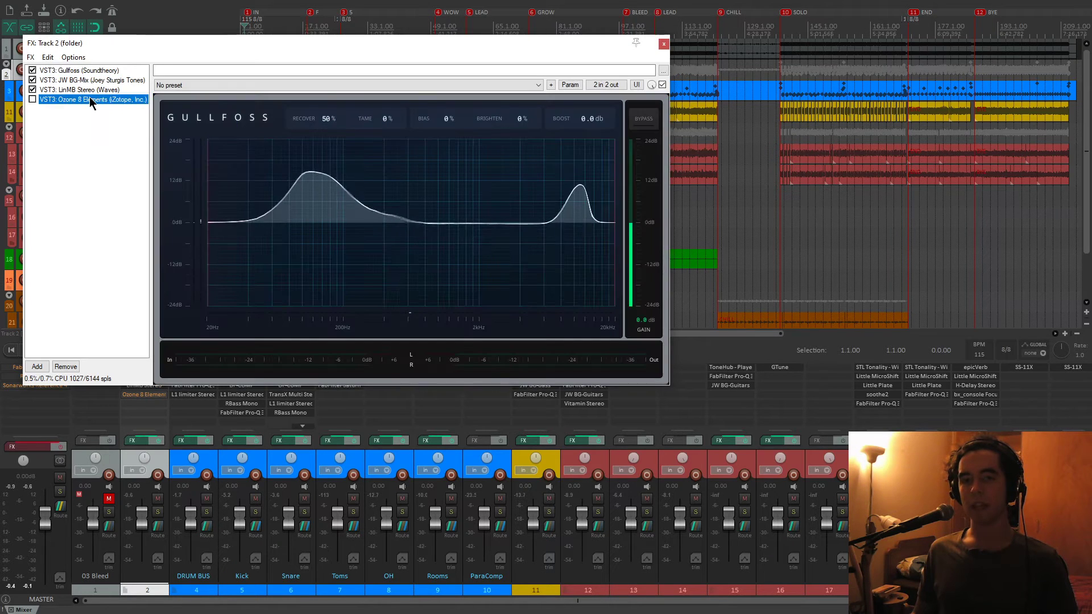
click(32, 99)
drag(310, 50, 356, 210)
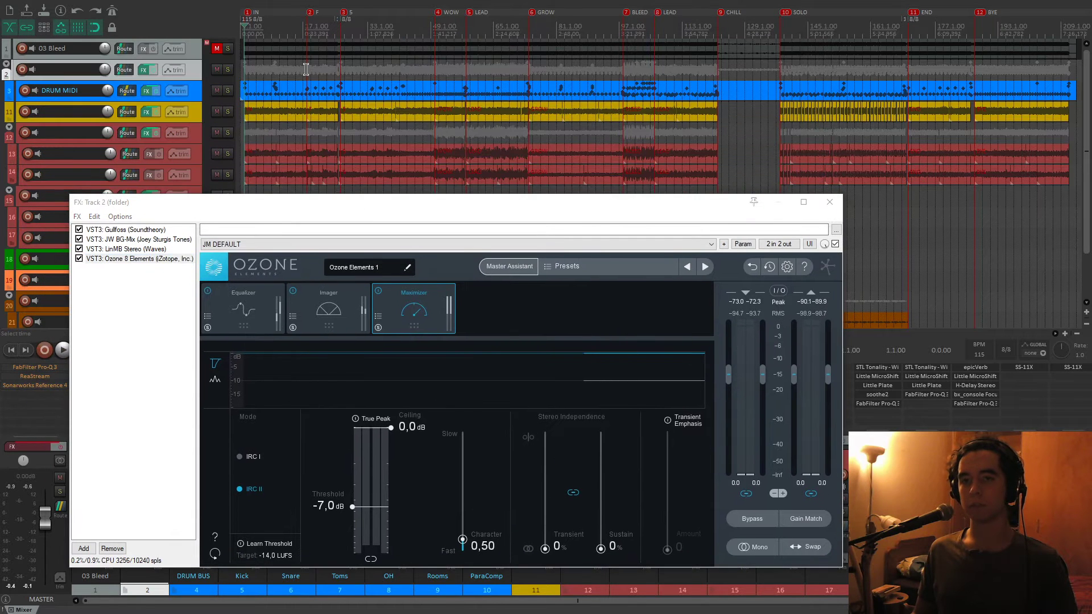
Play the song through Ozone 8 Elements, bypass the plug-in again, reset track 2's peak indicator and close the FX chain.
key(space)
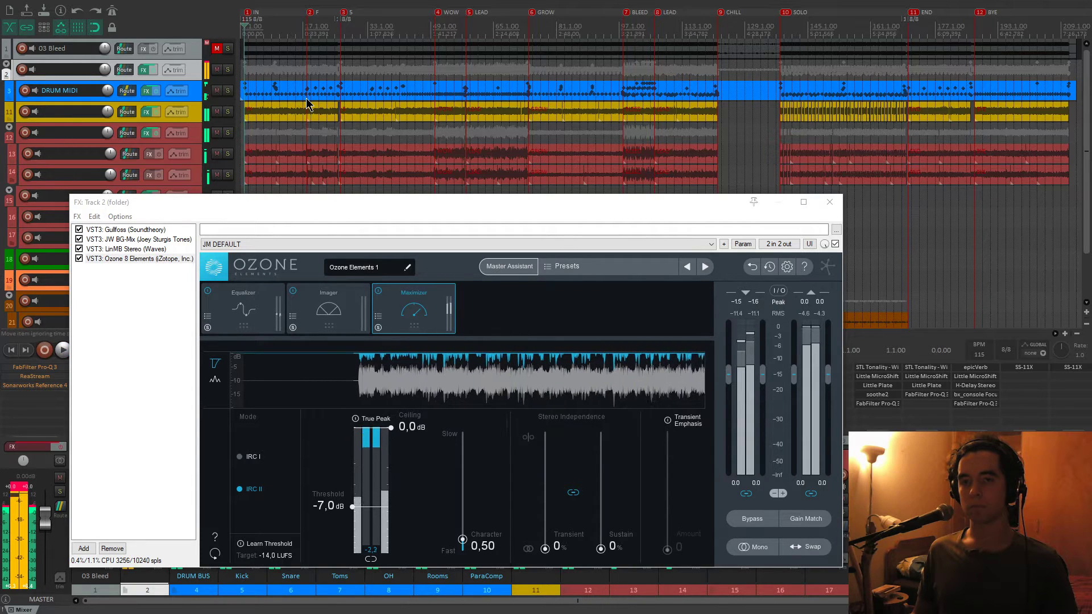
key(space)
click(80, 259)
drag(291, 212, 317, 121)
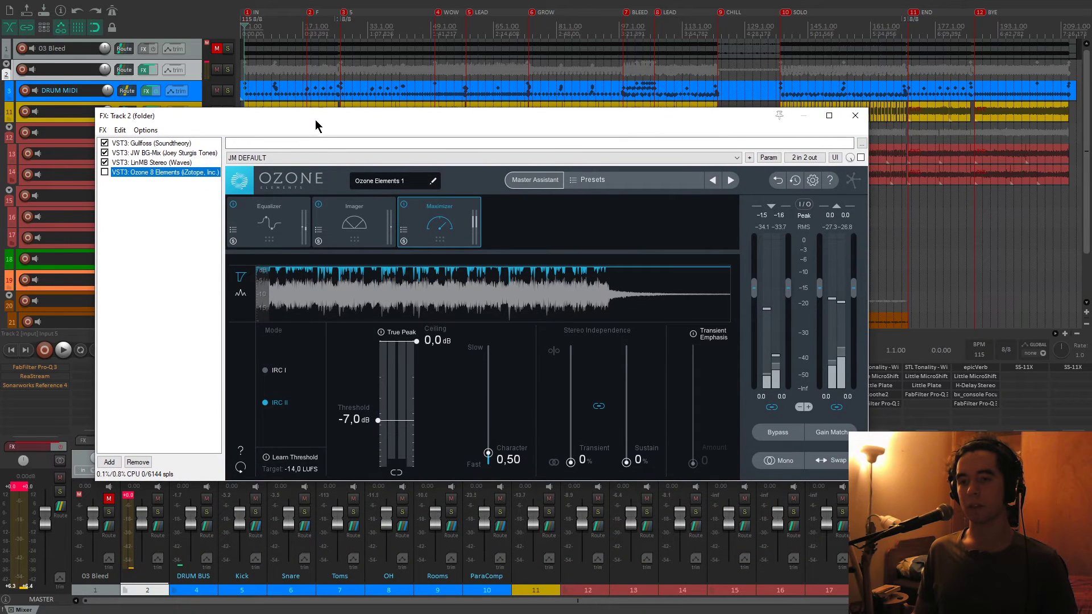
click(129, 495)
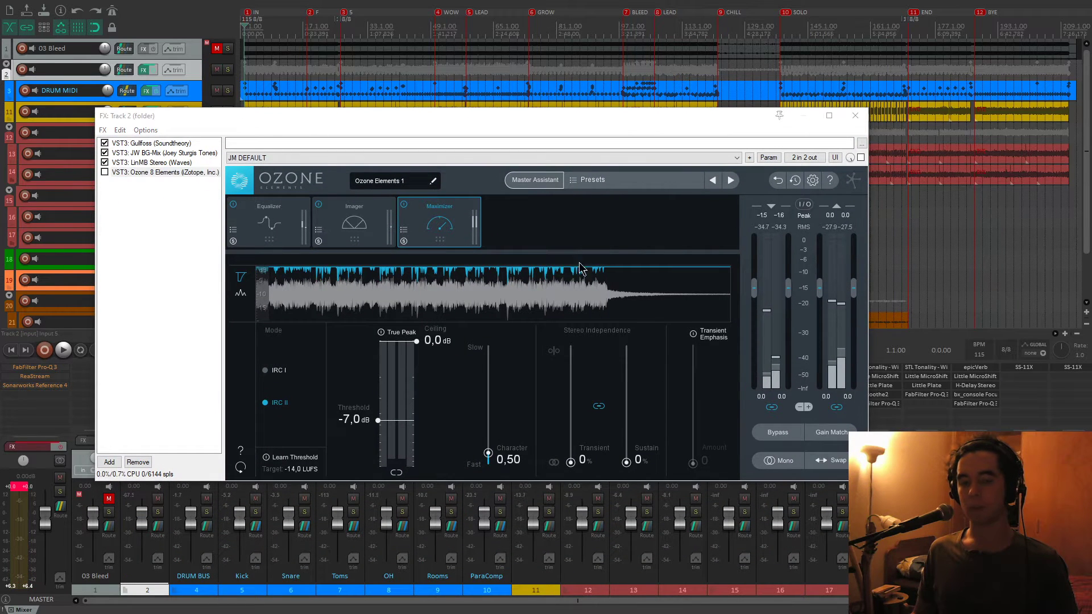
click(856, 117)
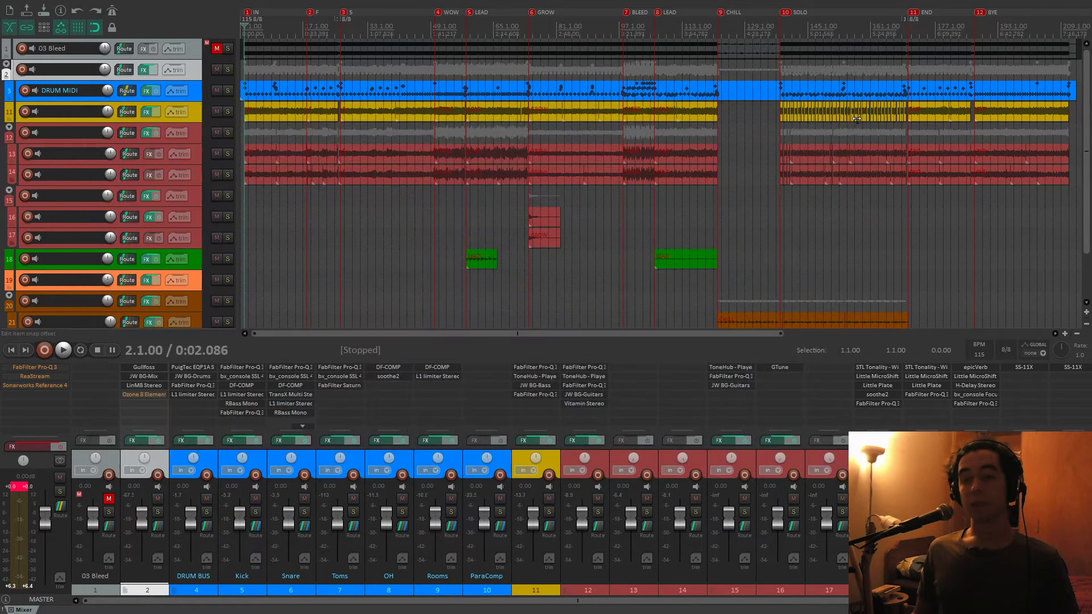
Bypass the whole FX chain of folder track 2.
click(306, 229)
scroll(324, 234, up, 3)
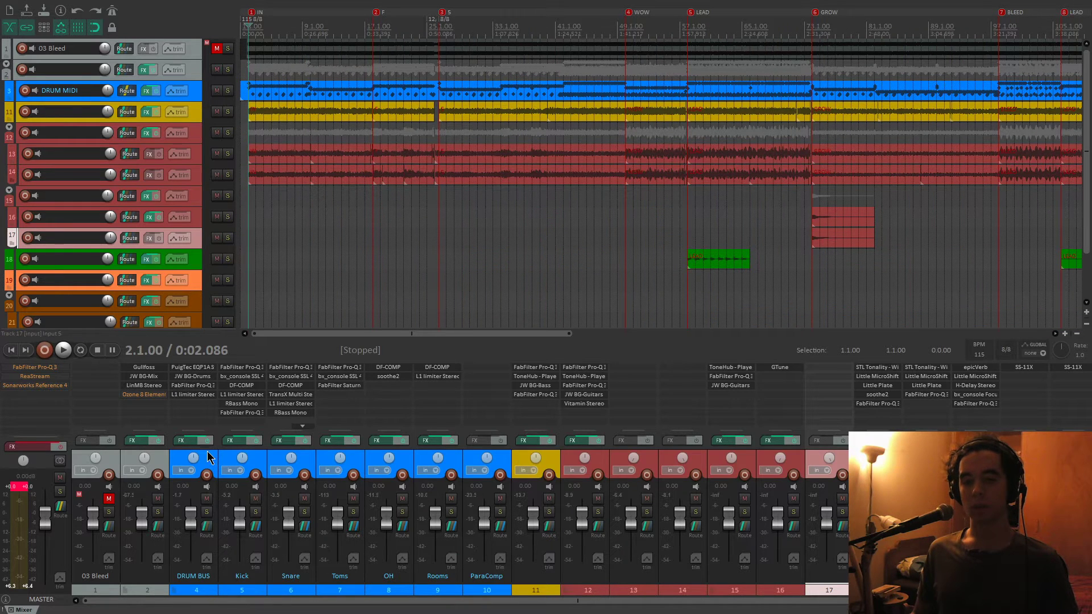
click(154, 440)
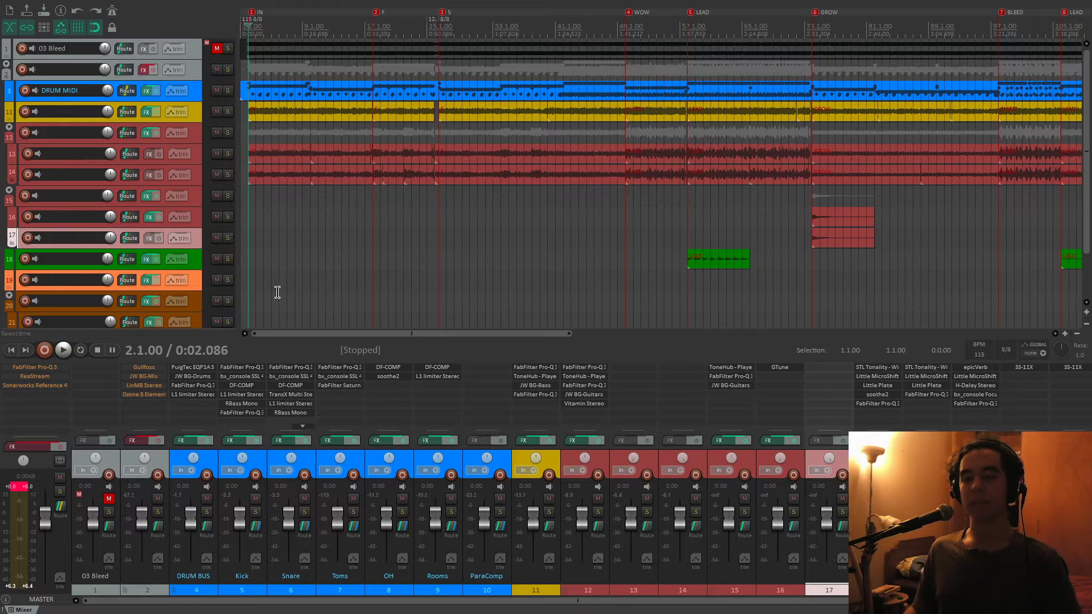
Bypass the FX chains of all drum tracks from DRUM BUS to ParaComp and solo these tracks.
click(211, 458)
shift+click(474, 454)
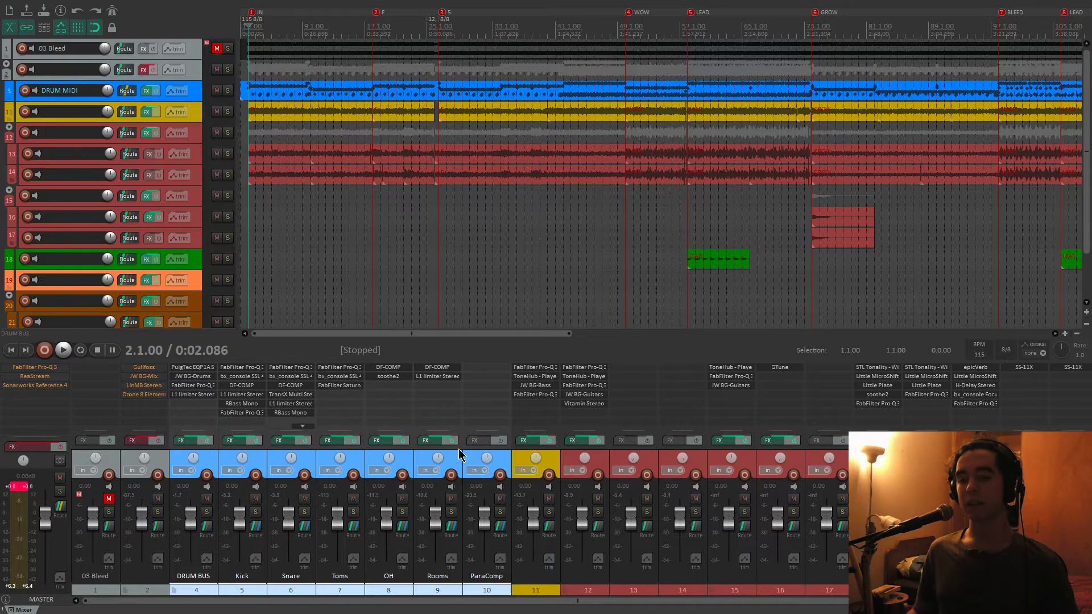
click(455, 452)
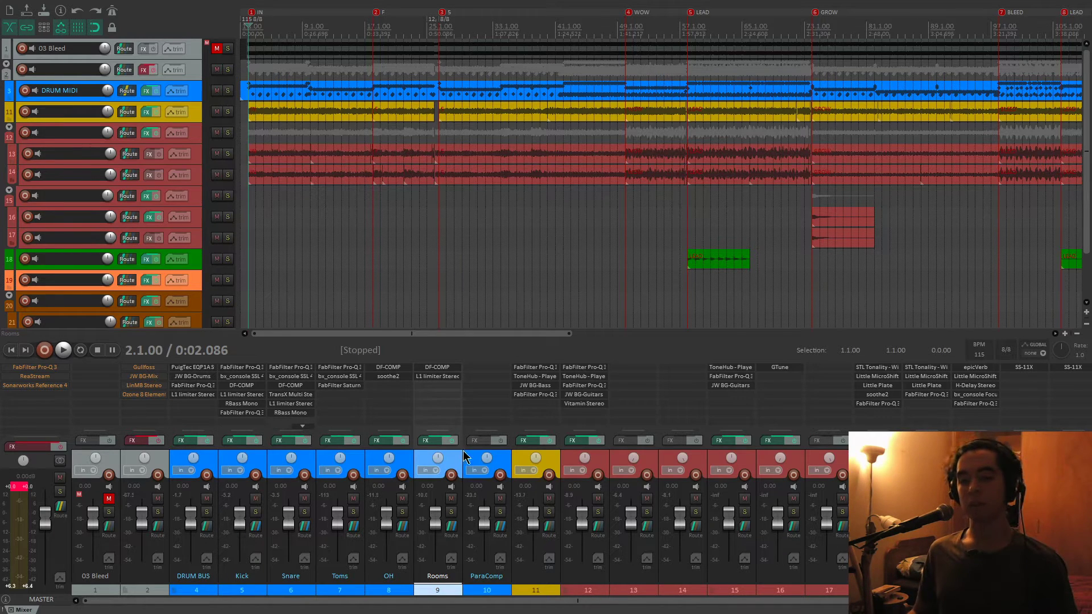
click(469, 455)
shift+click(211, 459)
click(208, 441)
click(206, 511)
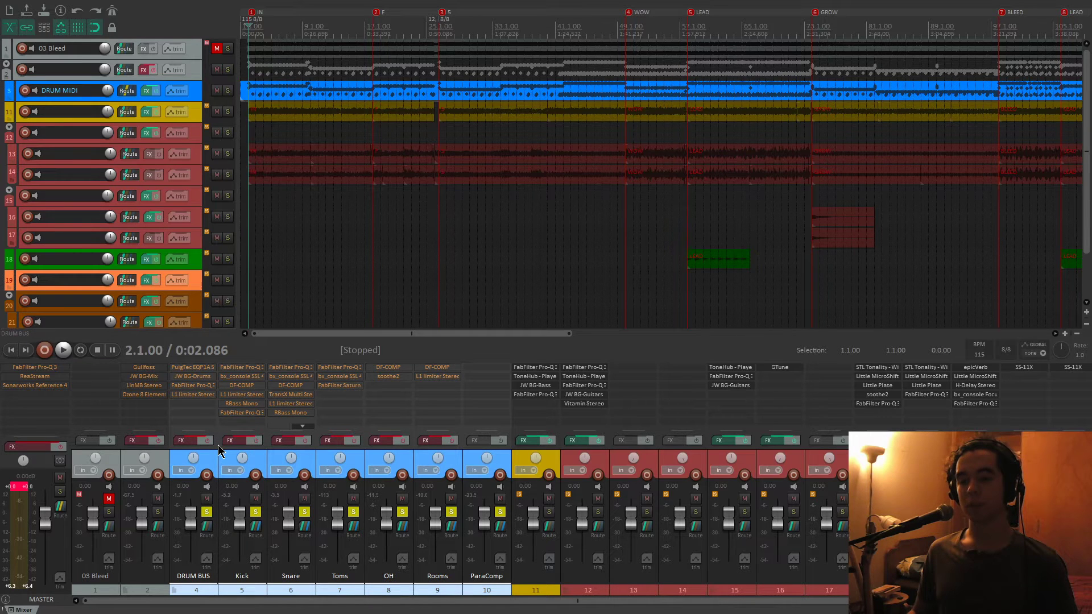
Play the soloed drums without effects and reset the DRUM BUS peak indicator.
key(space)
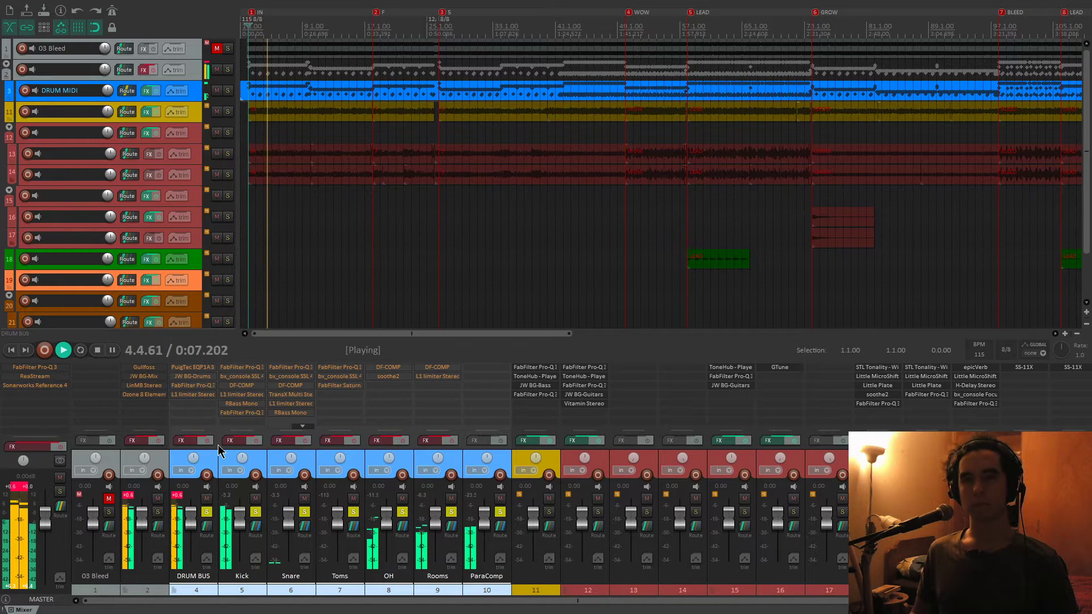
click(177, 495)
key(space)
Listen to the drums with only the DRUM BUS FX chain enabled and bypass that chain again.
click(207, 463)
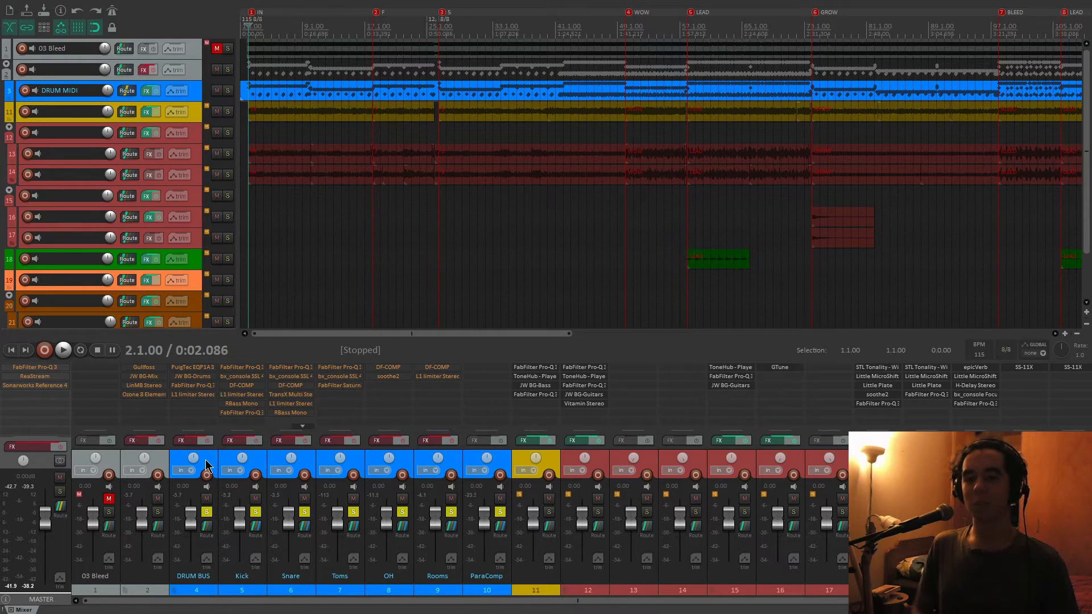
click(207, 440)
key(space)
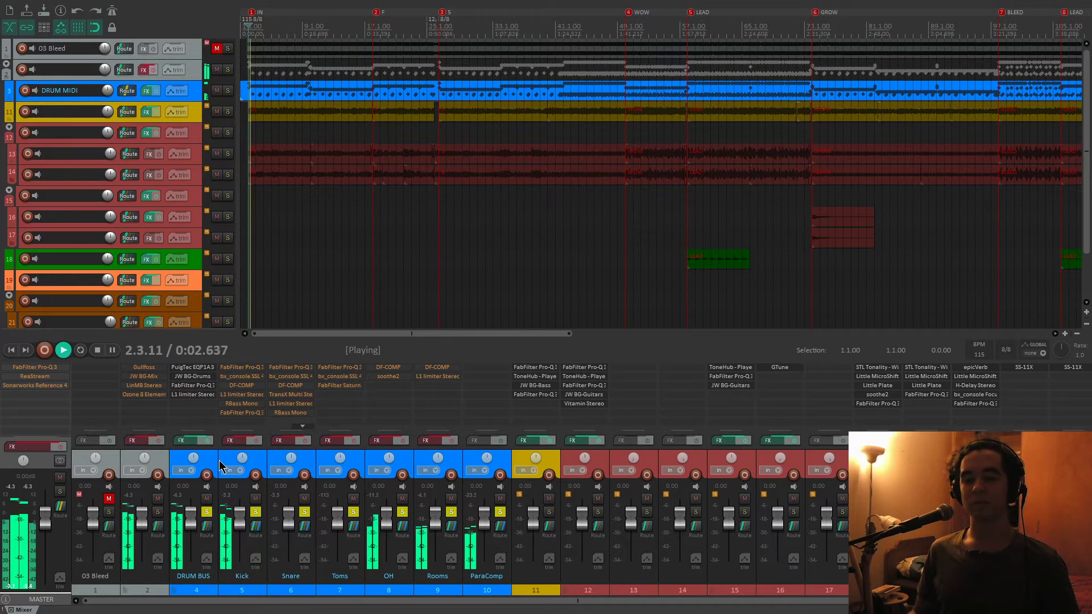
key(space)
click(207, 441)
Enable the FX chains of all drum tracks from DRUM BUS to ParaComp and play the processed drums.
click(210, 453)
shift+click(475, 462)
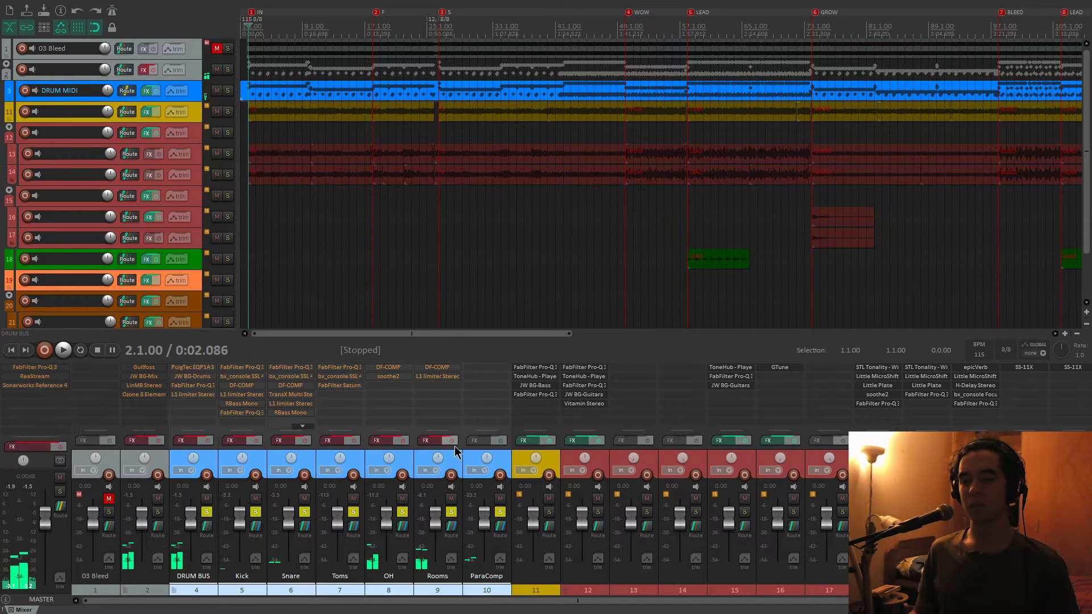
click(452, 442)
key(space)
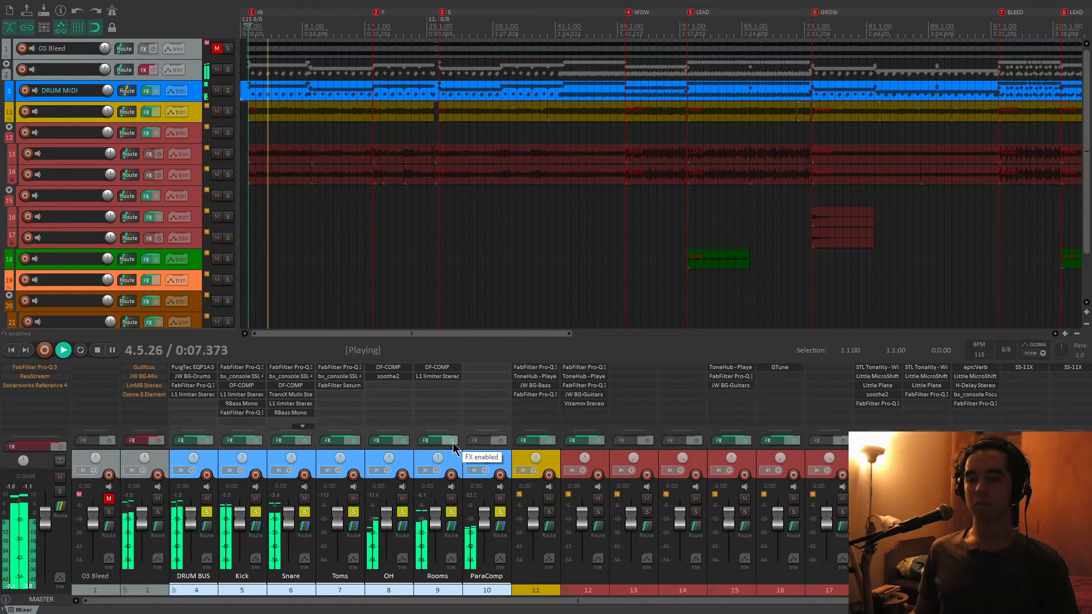
key(space)
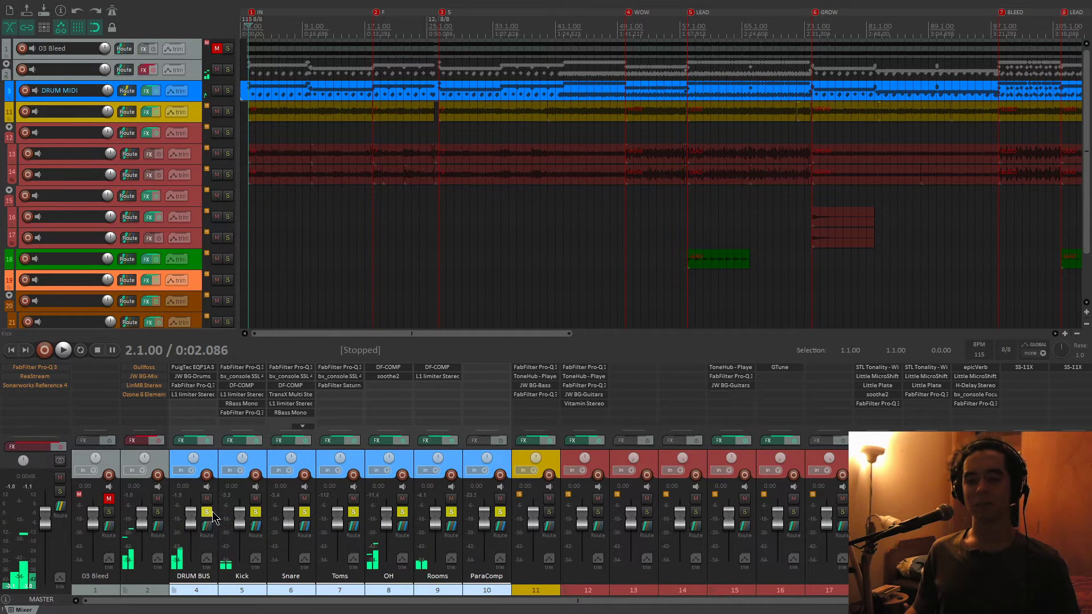
Unsolo the drum tracks and bypass all their FX chains.
click(207, 512)
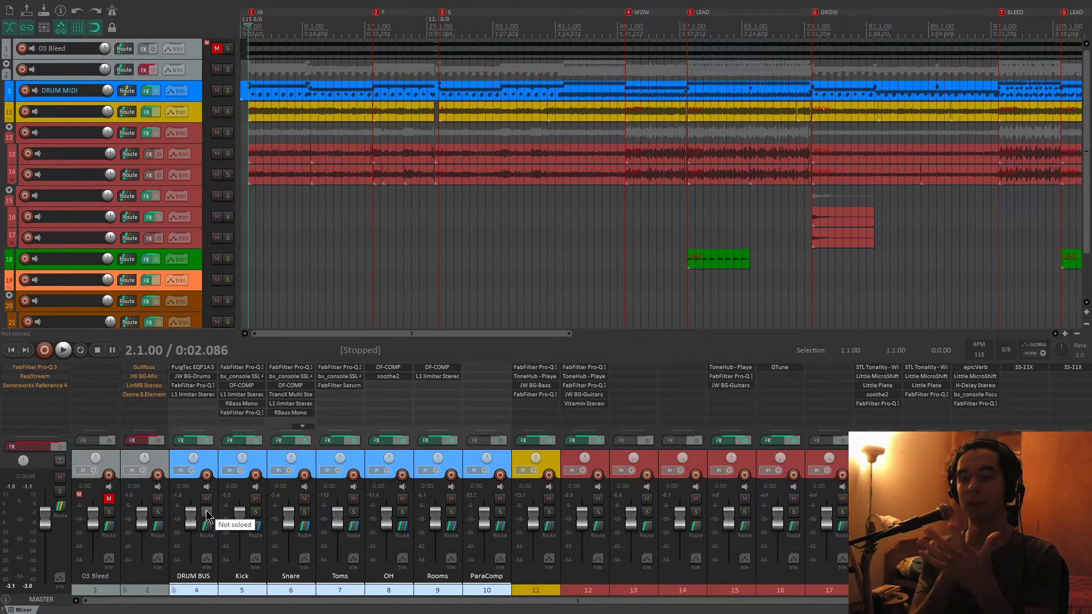
click(206, 441)
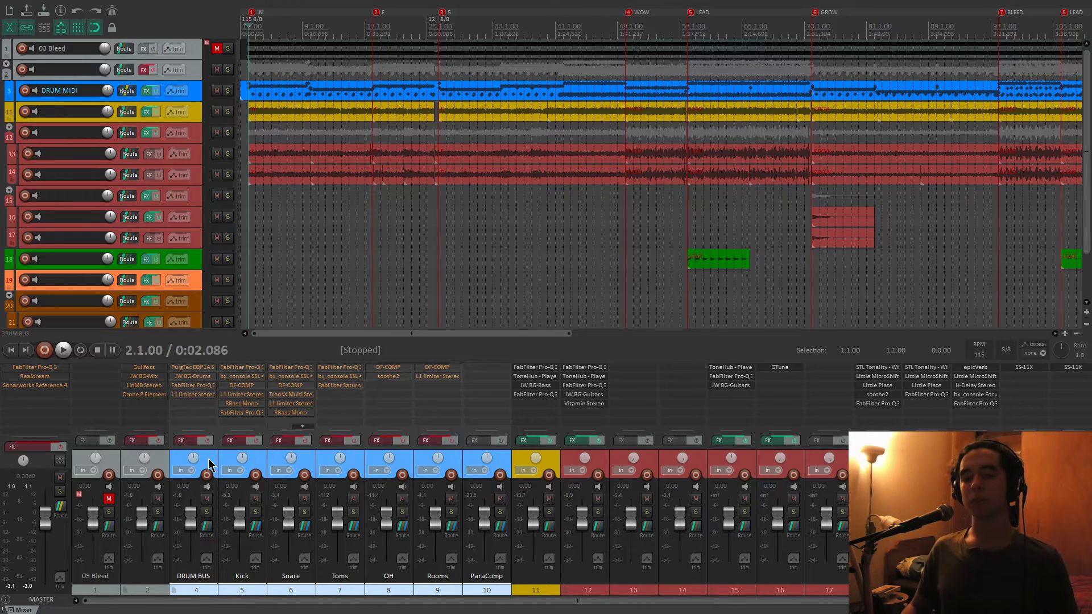
click(207, 442)
click(207, 442)
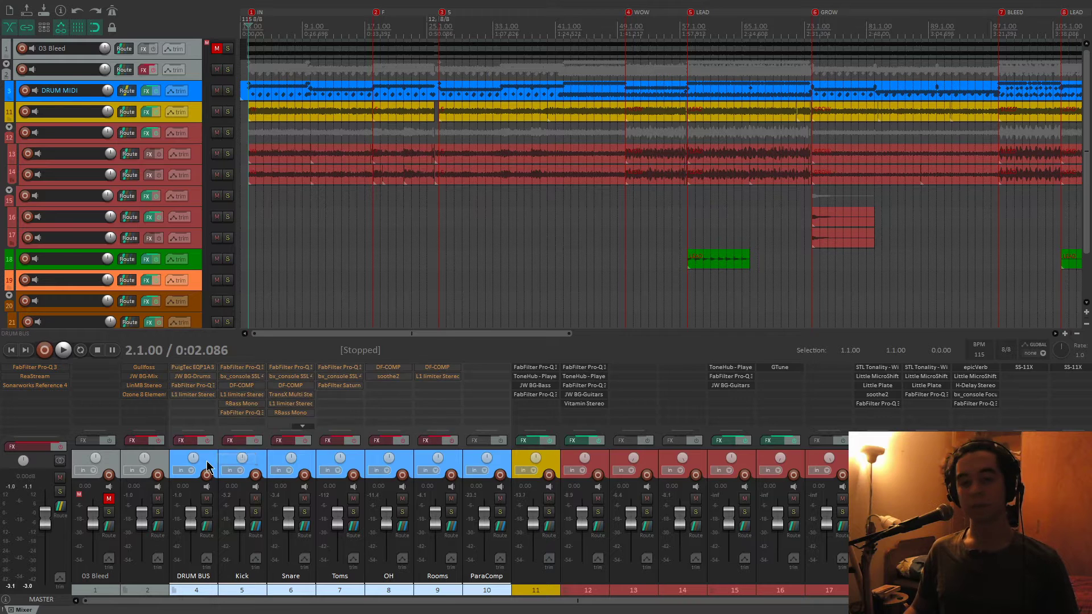
Solo the Kick track, open its FX chain and briefly play it.
click(223, 461)
click(255, 512)
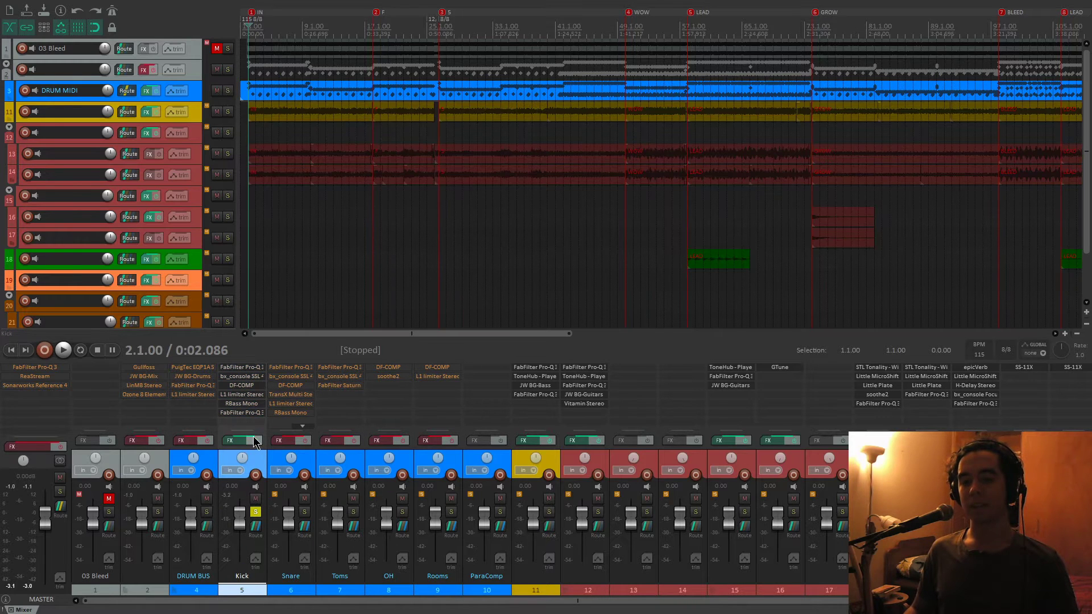
click(238, 442)
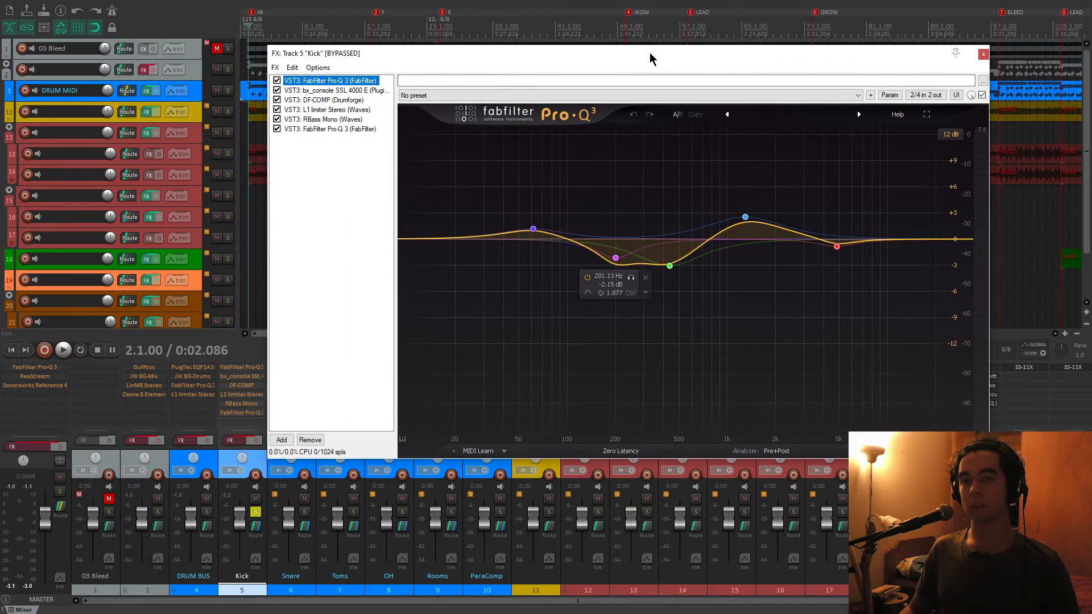
drag(649, 53, 659, 52)
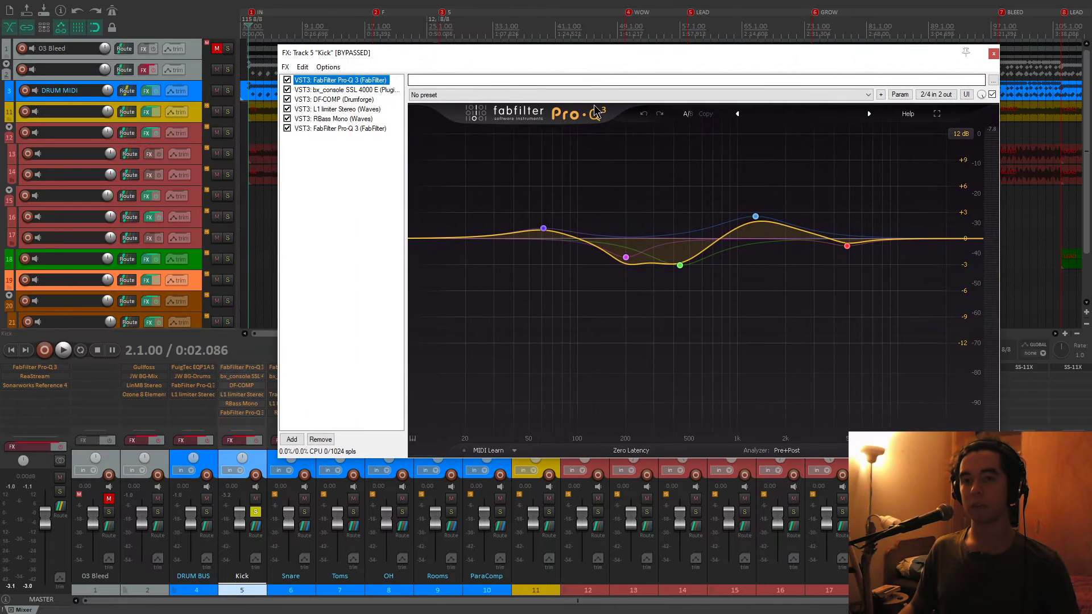
key(space)
key(space)
Bypass each of the six plug-ins in the Kick chain individually and enable the track's overall FX processing.
click(288, 128)
click(287, 119)
click(288, 110)
click(288, 99)
click(287, 90)
click(288, 80)
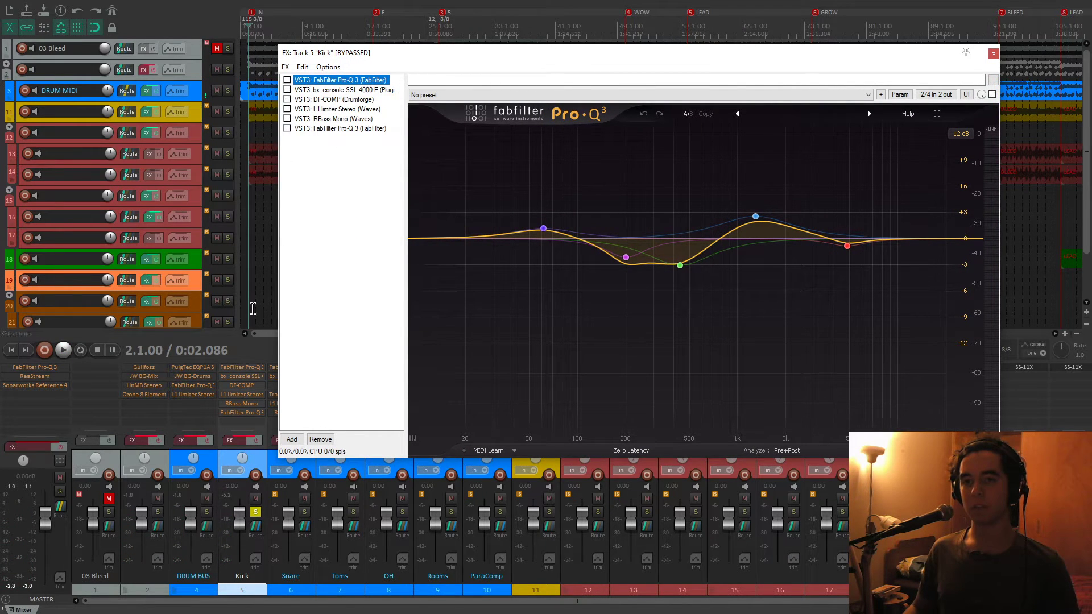
click(256, 441)
Play the soloed kick with every plug-in in its chain bypassed.
drag(484, 58, 492, 33)
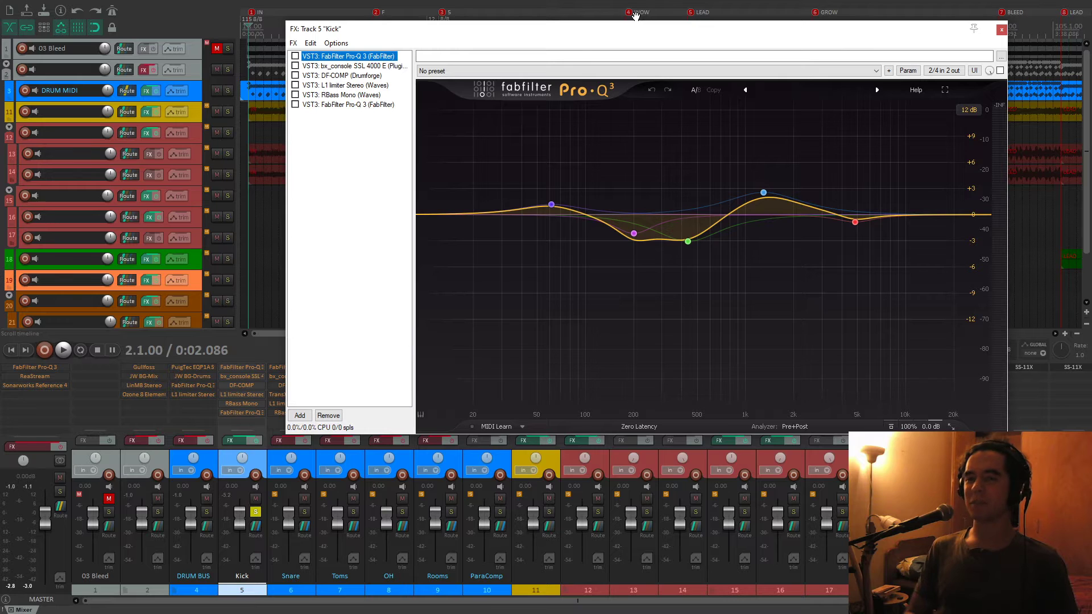
key(space)
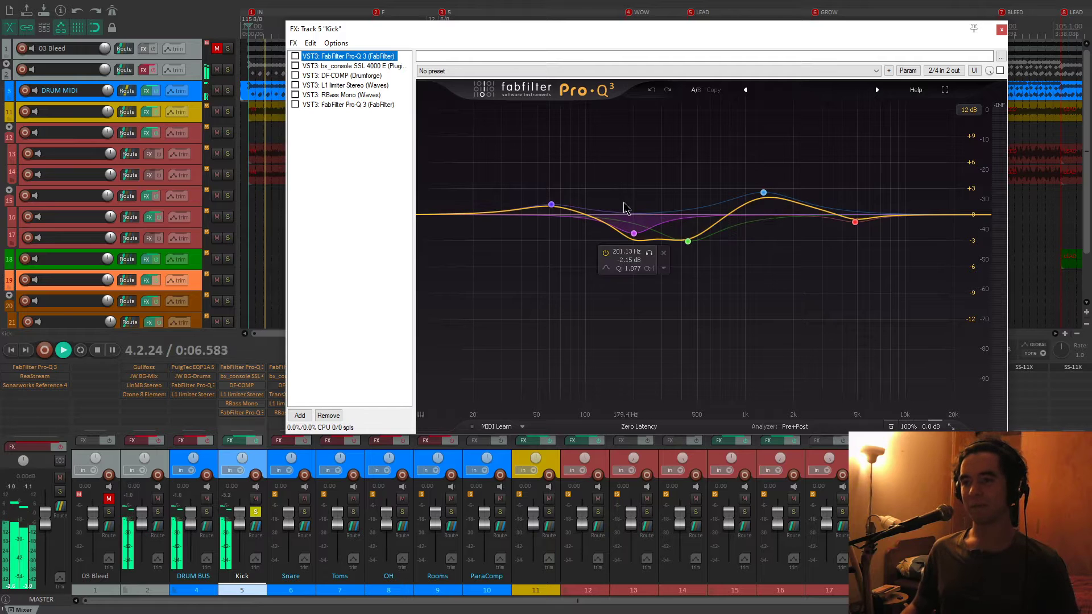
key(space)
Enable the first FabFilter Pro-Q 3 on the Kick and compare the sound with and without it during playback.
click(295, 56)
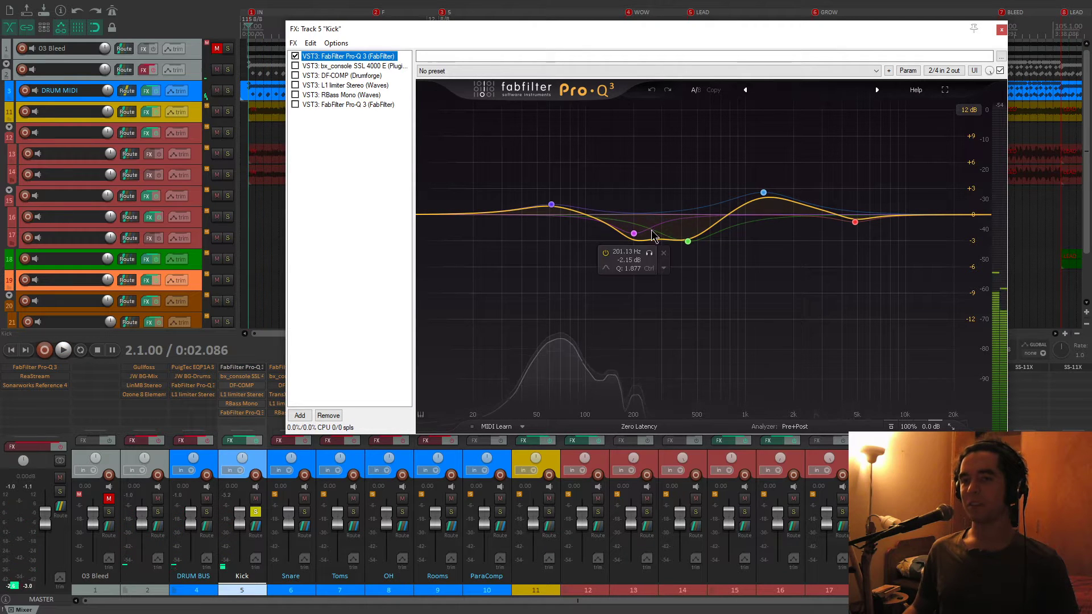
mouse_move(931, 426)
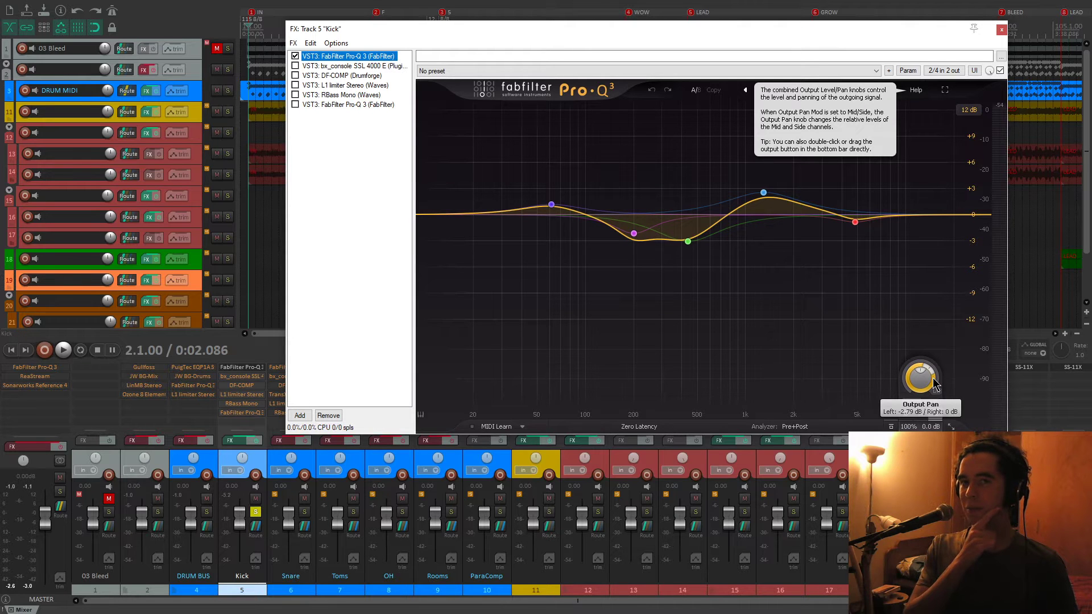
key(space)
key(space)
key(space)
click(1000, 71)
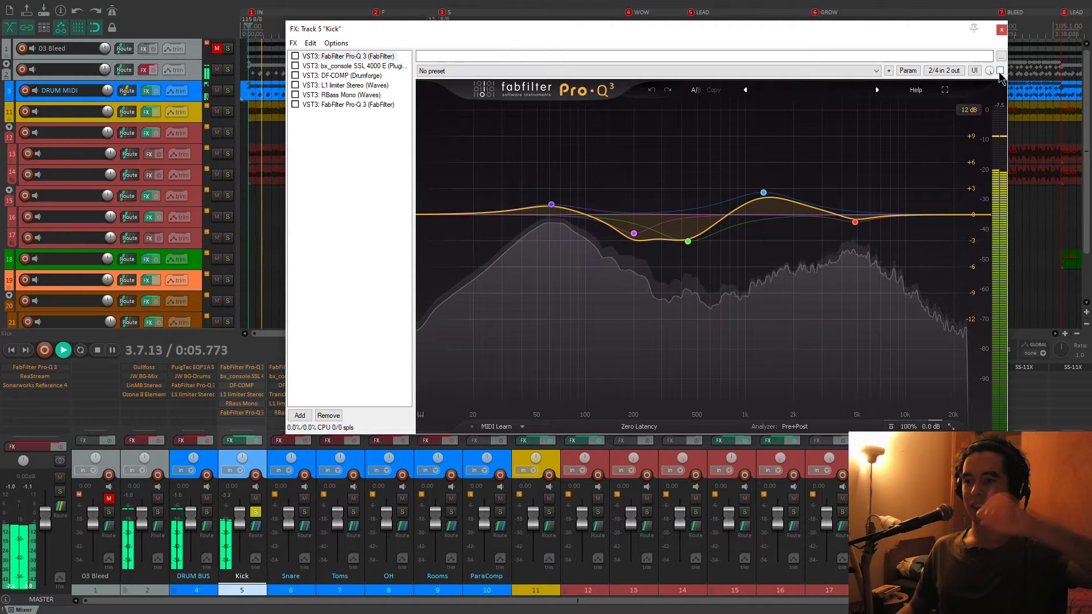
click(1000, 71)
key(space)
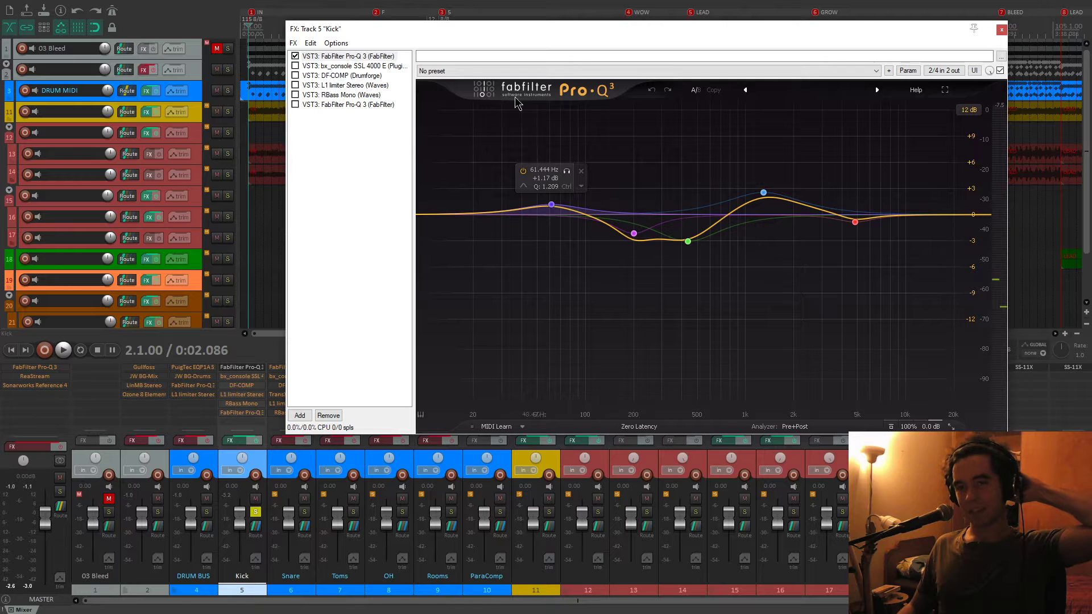
drag(442, 26, 444, 39)
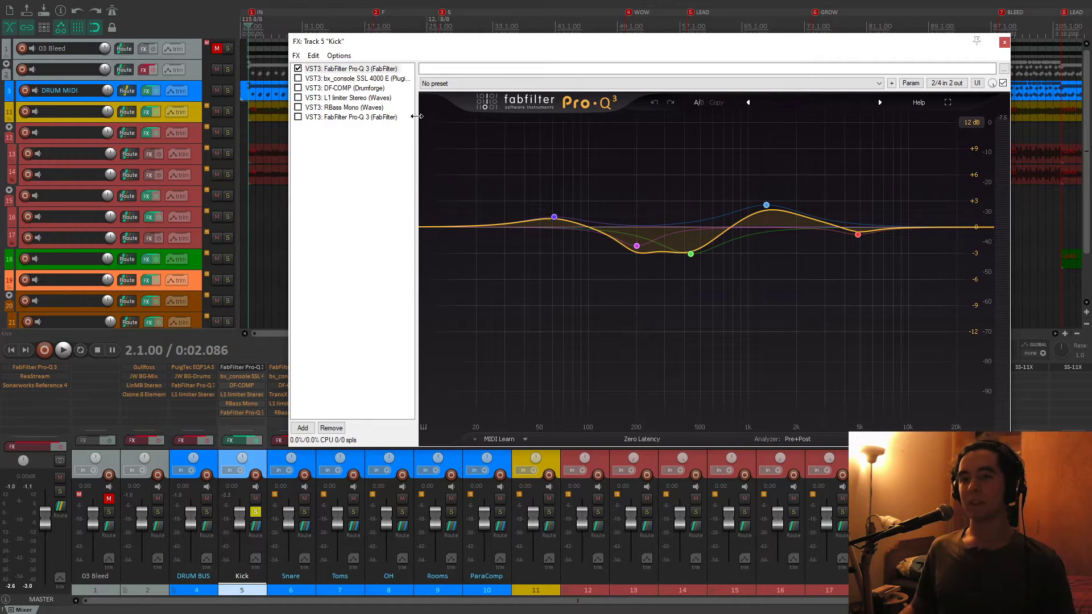
Inspect the first Pro-Q 3's bands and solo its 1298 Hz and 61.4 Hz boosts one at a time during playback.
drag(468, 44, 452, 50)
mouse_move(627, 250)
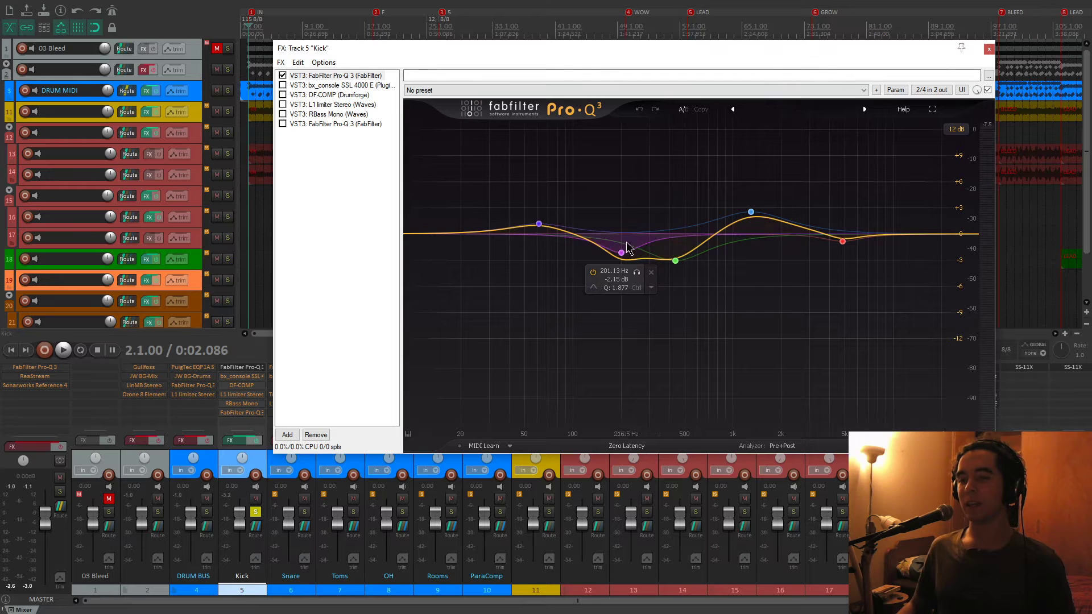
mouse_move(539, 226)
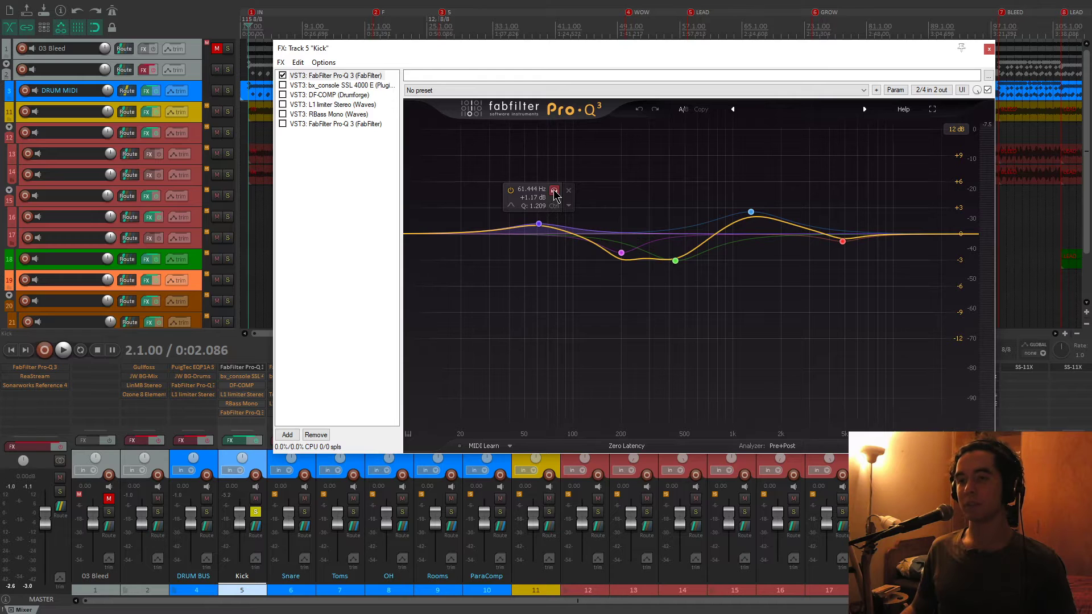
mouse_move(752, 214)
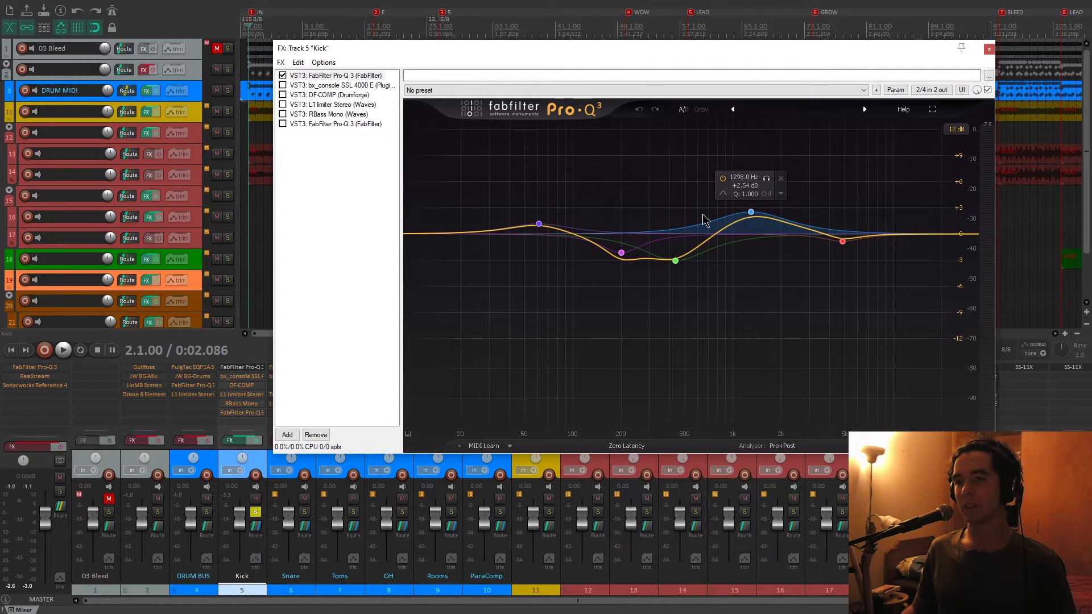
key(space)
click(766, 179)
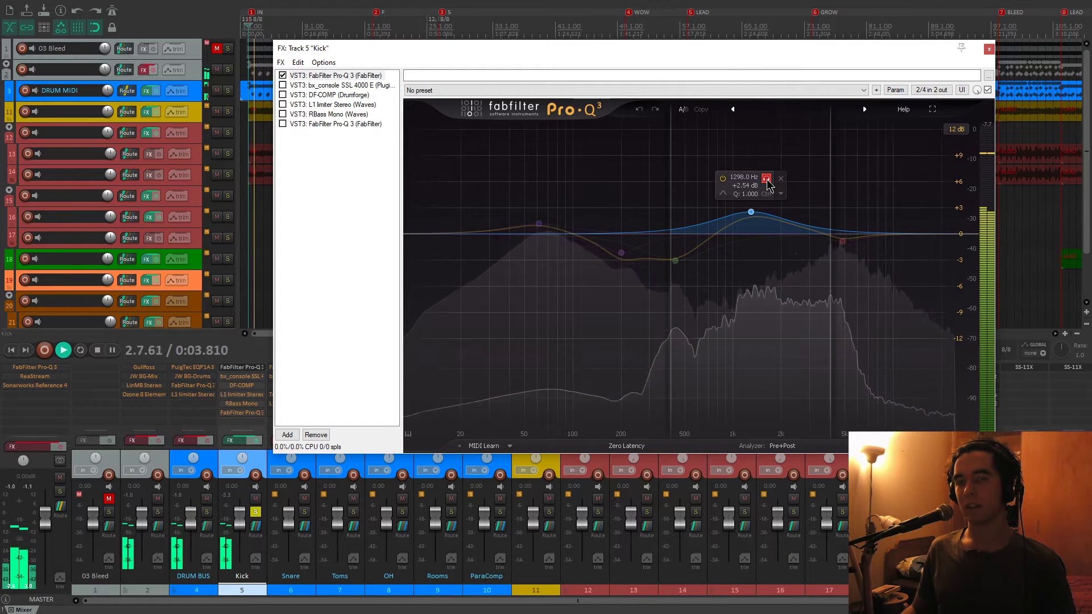
click(554, 191)
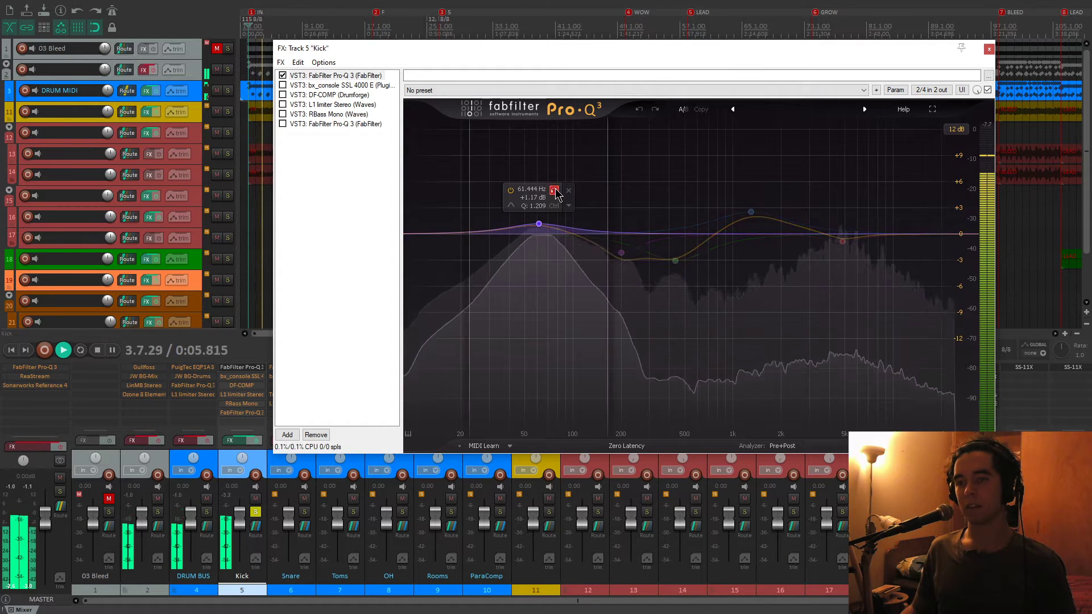
key(space)
Play the kick and audition the 4842.7 Hz band of the first Pro-Q 3 in solo.
mouse_move(851, 247)
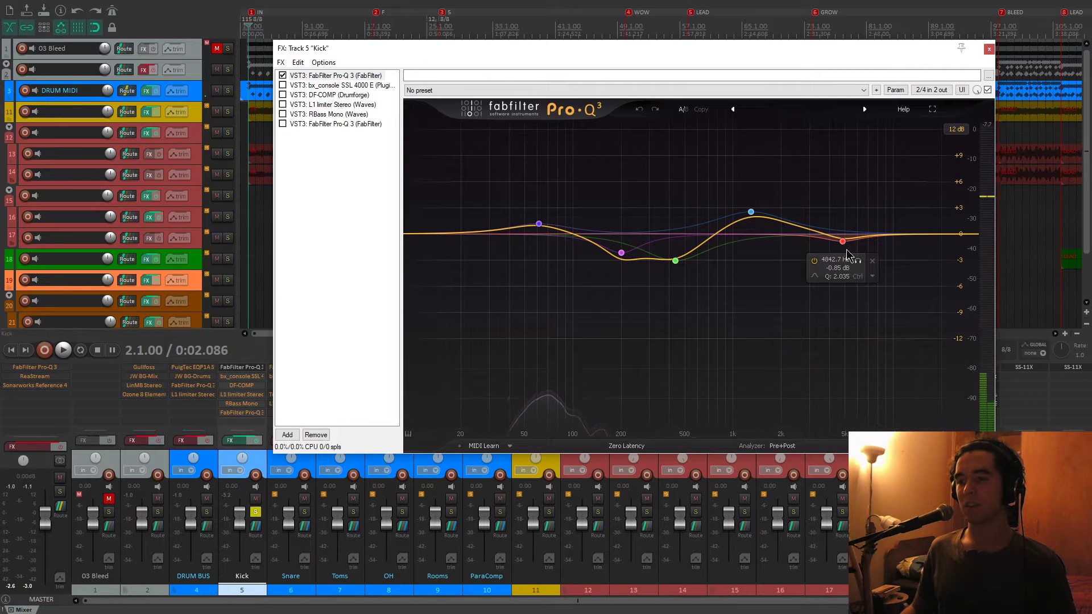
click(858, 263)
key(space)
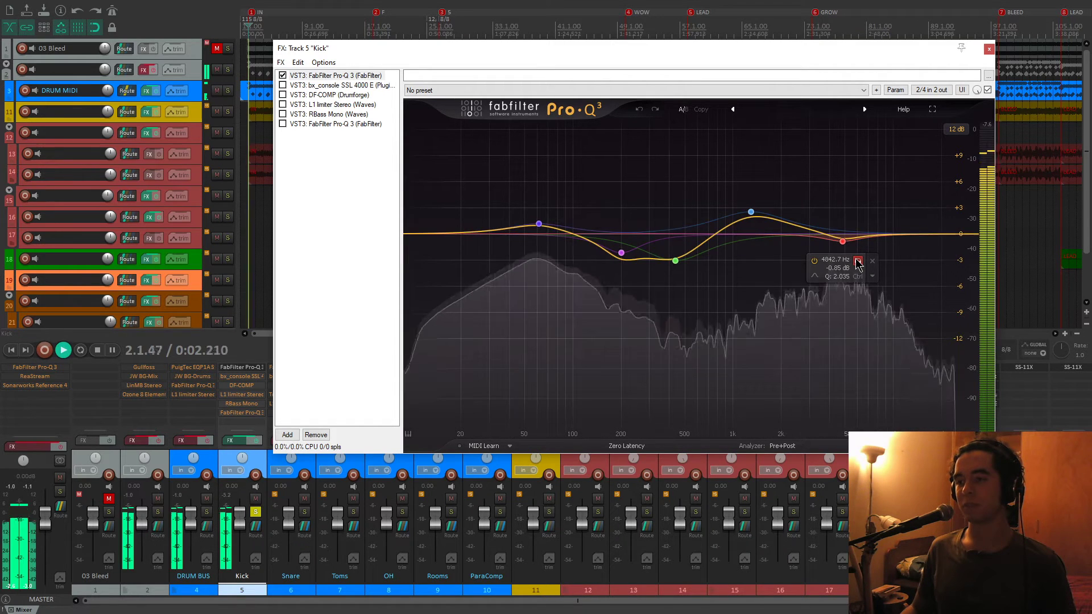
click(857, 263)
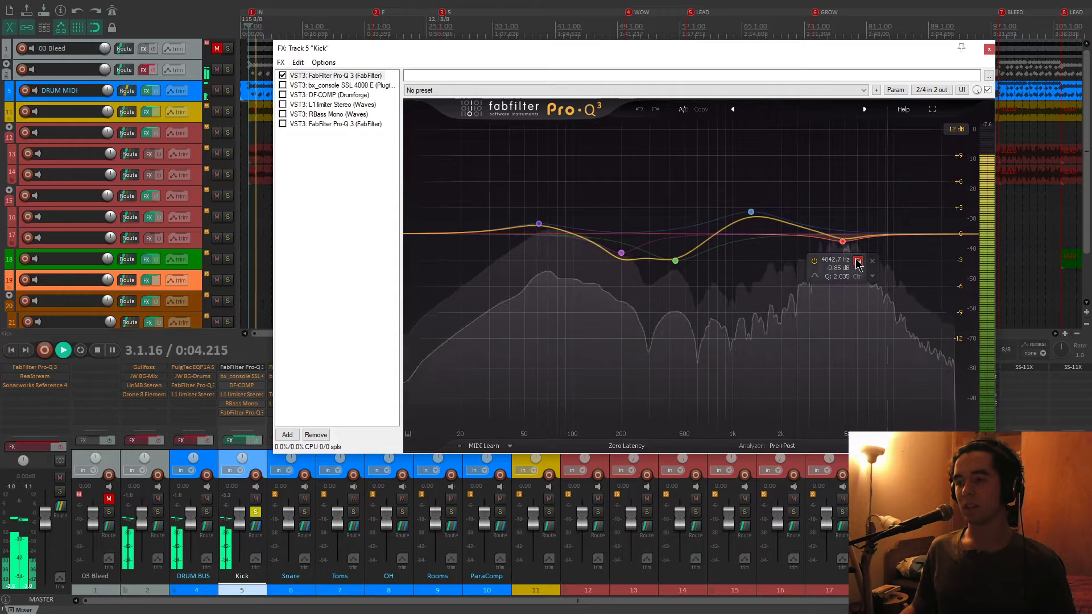
key(space)
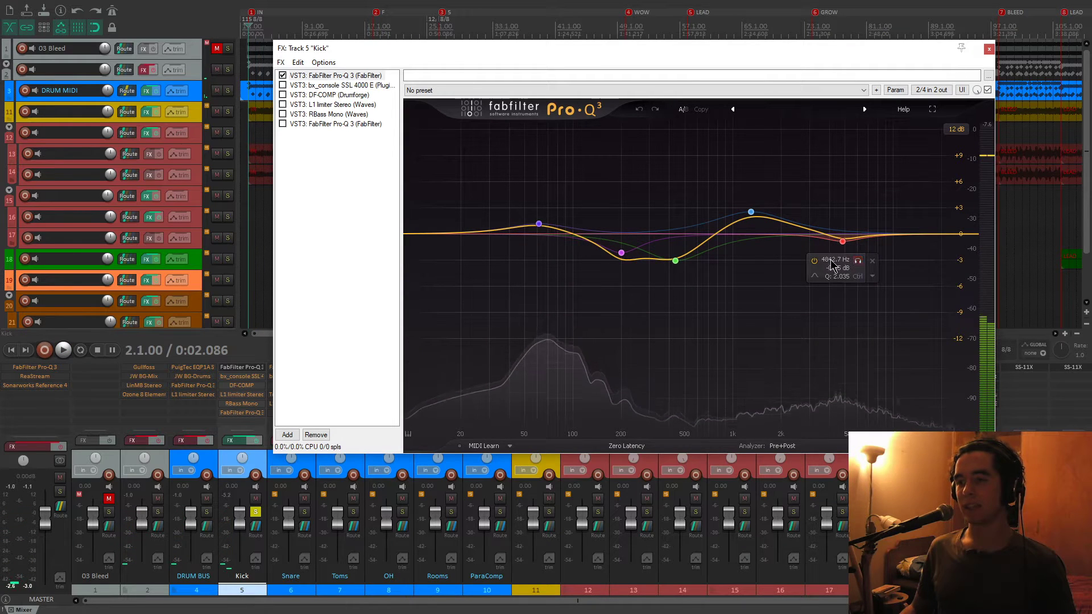
Audition the Pro-Q 3's 437 Hz band during playback, boosting it to about +11.6 dB and undoing the boost.
click(621, 255)
click(675, 261)
click(691, 280)
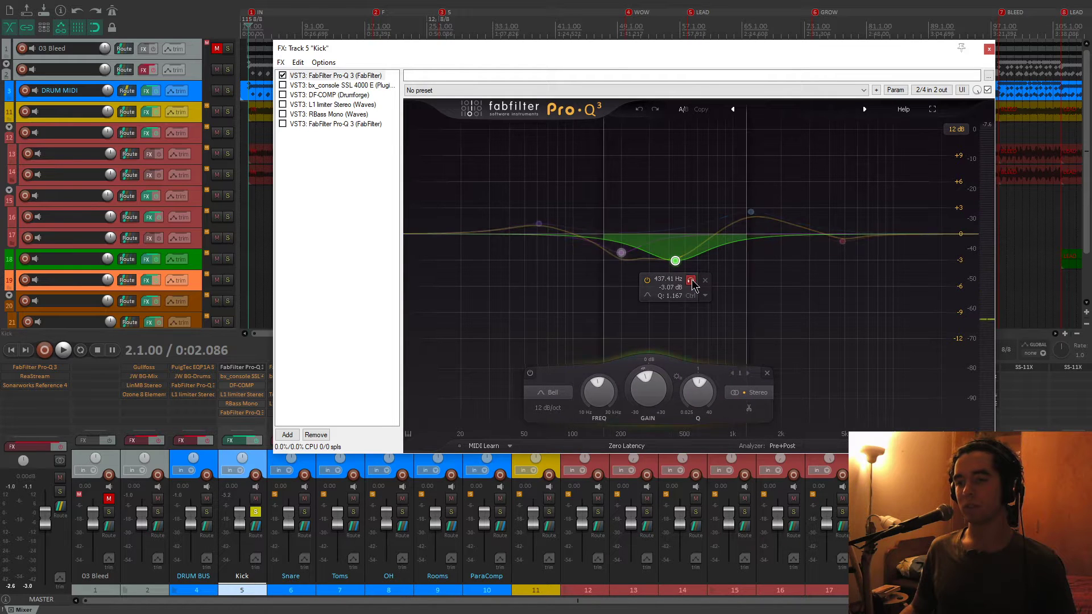
key(space)
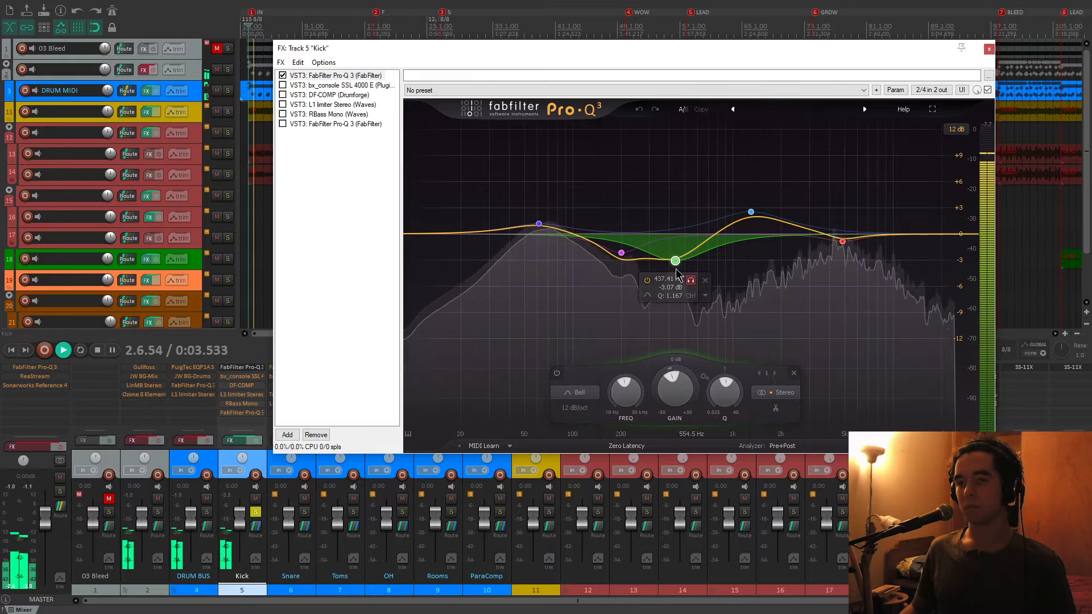
drag(675, 261, 678, 138)
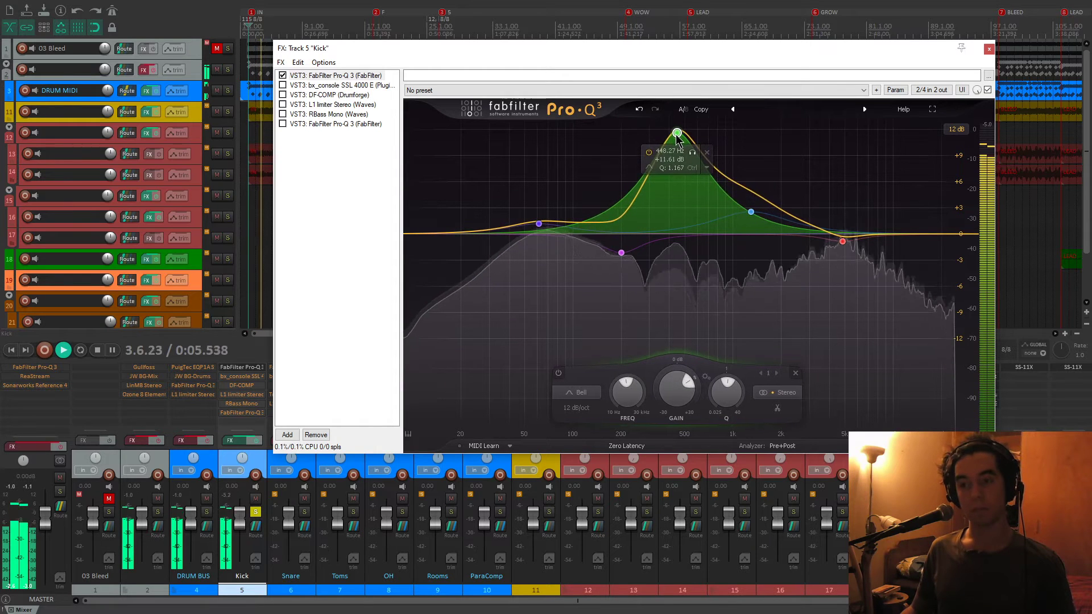
key(ctrl+z)
key(space)
Enable bx_console SSL 4000 E on the Kick and compare the sound with and without it during playback.
click(309, 86)
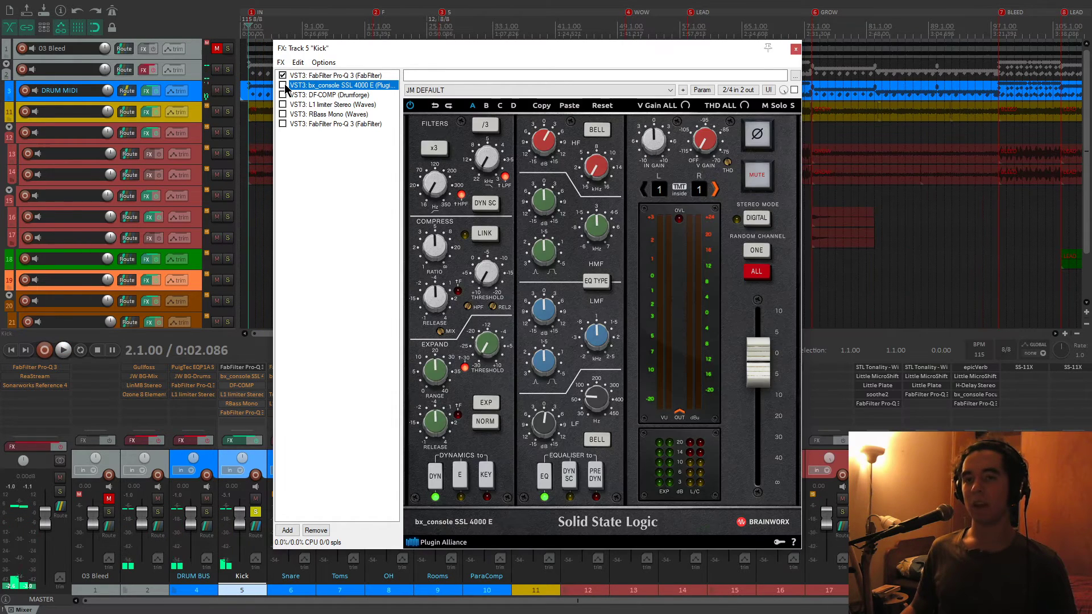
drag(432, 54, 451, 39)
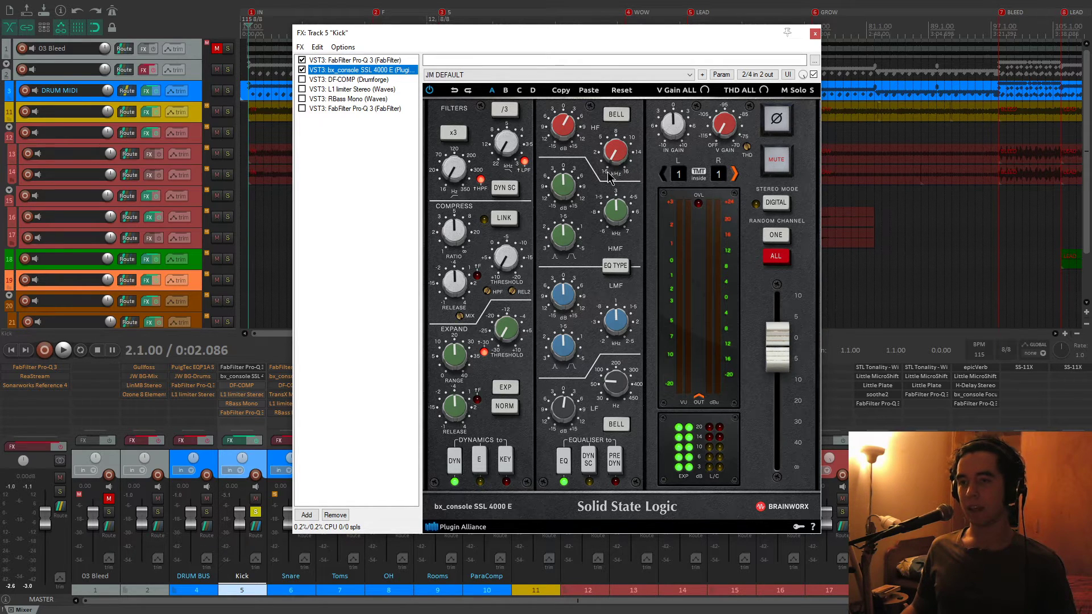
key(space)
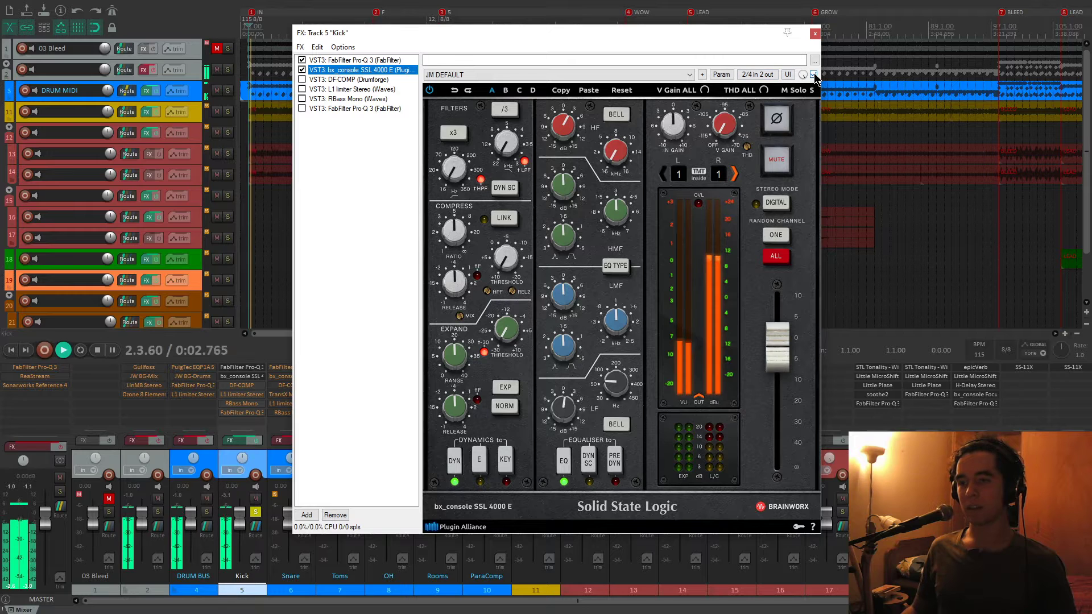
click(813, 75)
click(813, 75)
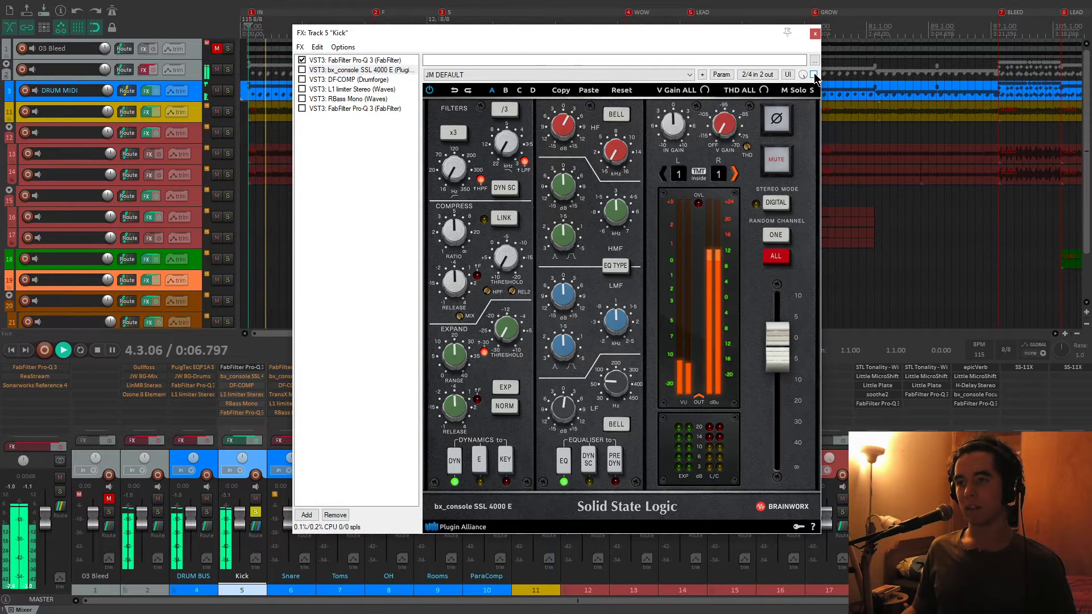
click(813, 74)
key(space)
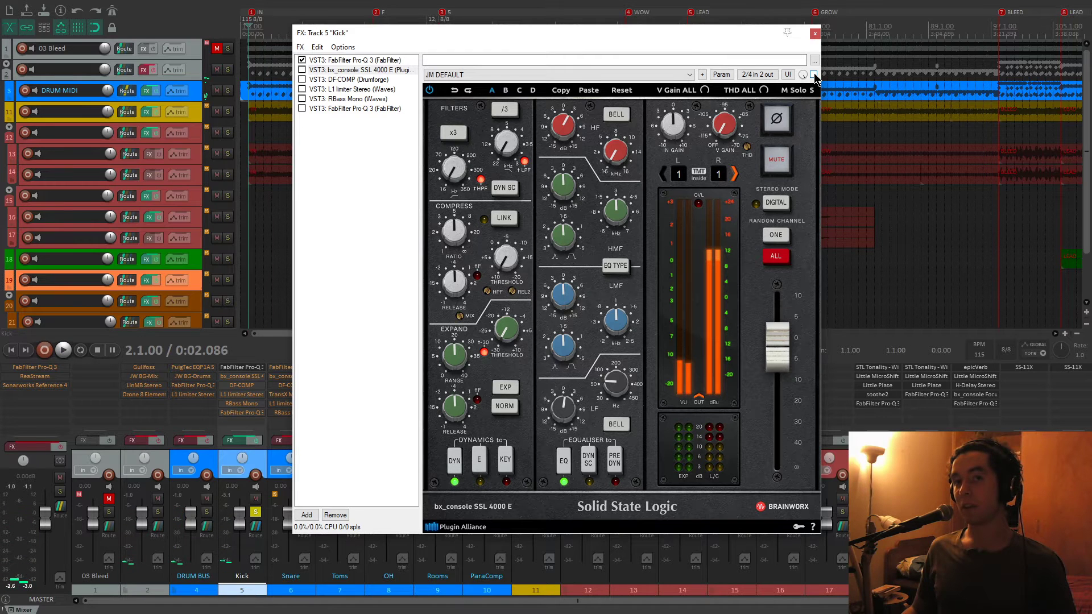
Play the kick and enable DF-COMP in its chain during playback.
key(space)
click(307, 80)
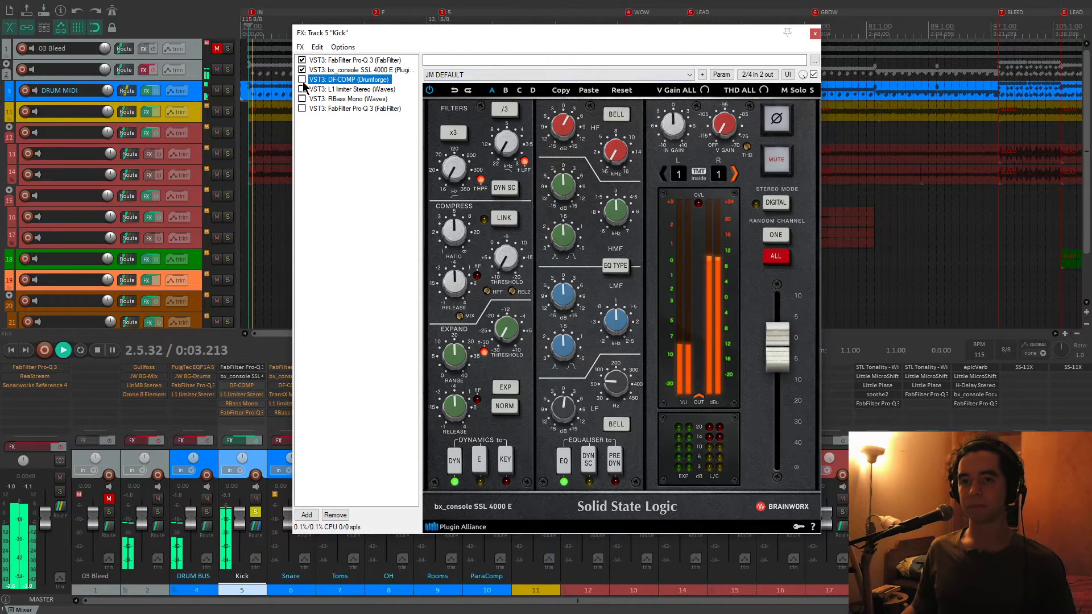
click(302, 80)
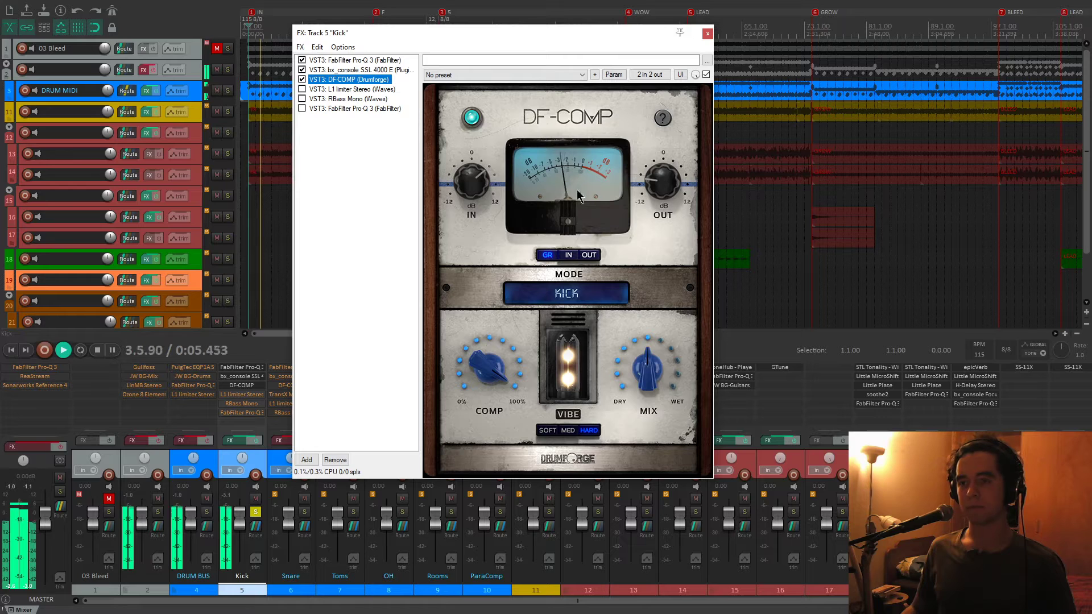
key(space)
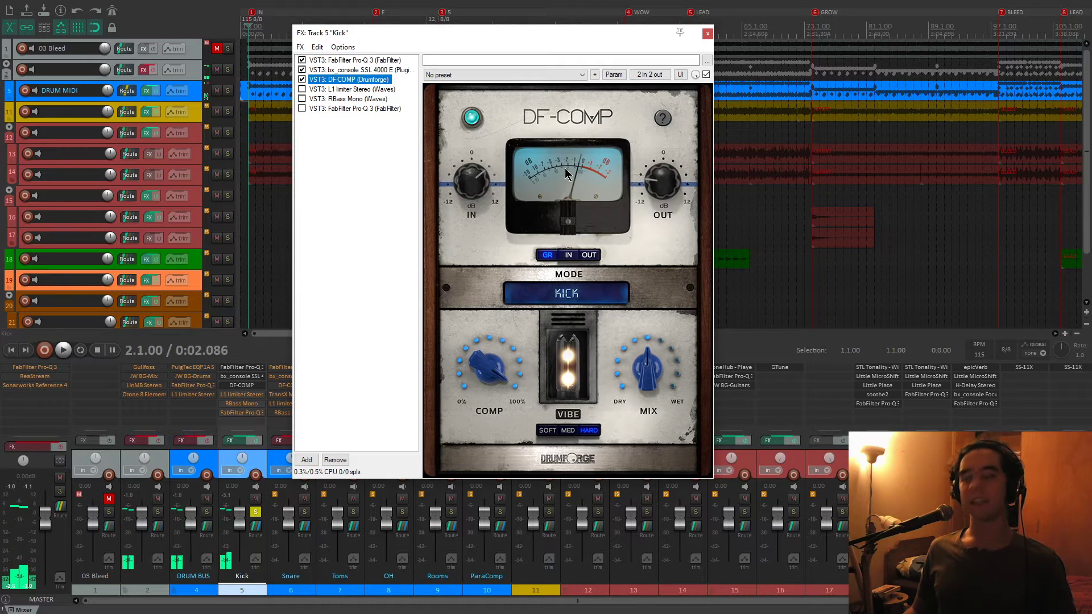
Look over DF-COMP's drum mode choices, and switch its Vibe setting to MED and back to HARD.
drag(531, 34, 540, 30)
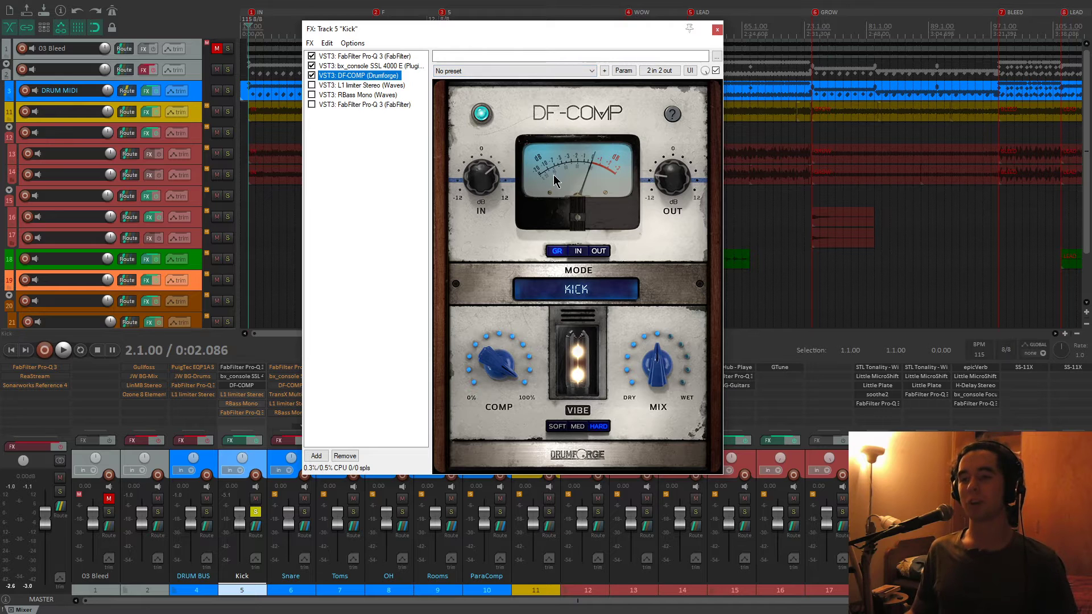
click(604, 117)
click(604, 117)
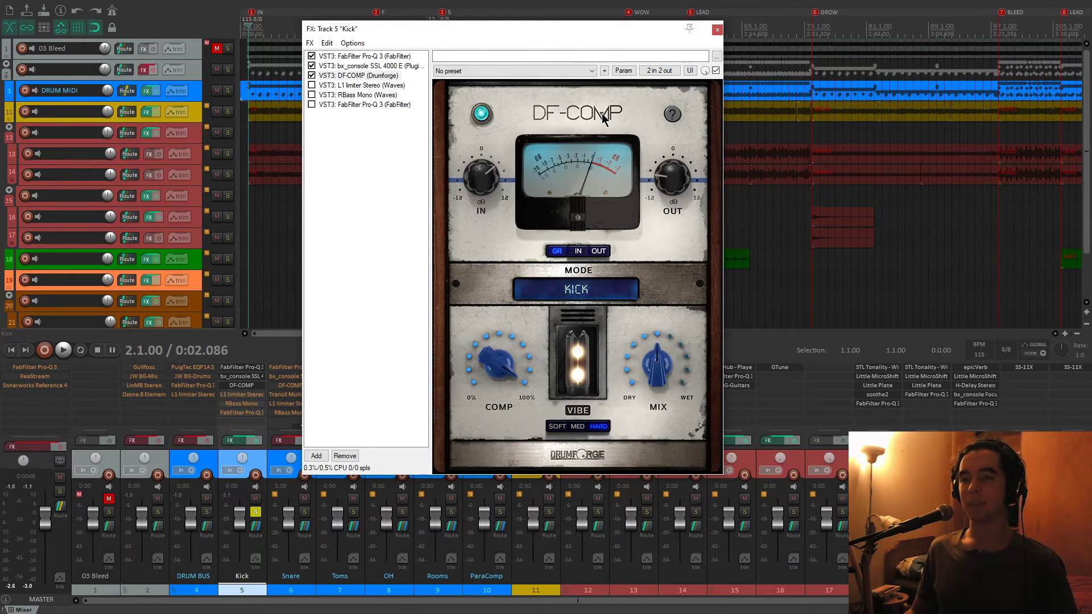
click(575, 292)
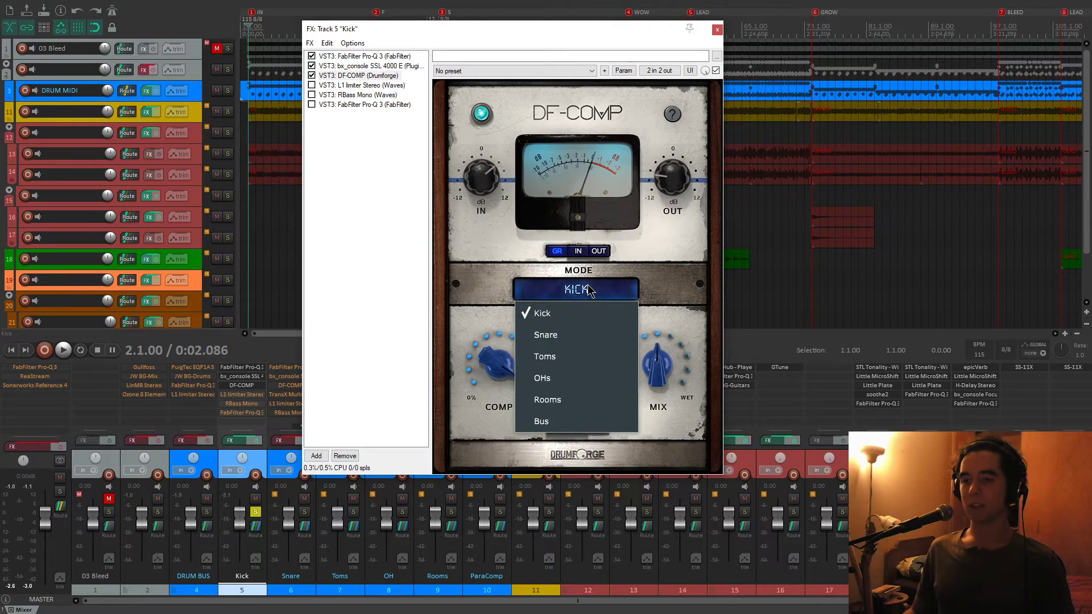
click(674, 287)
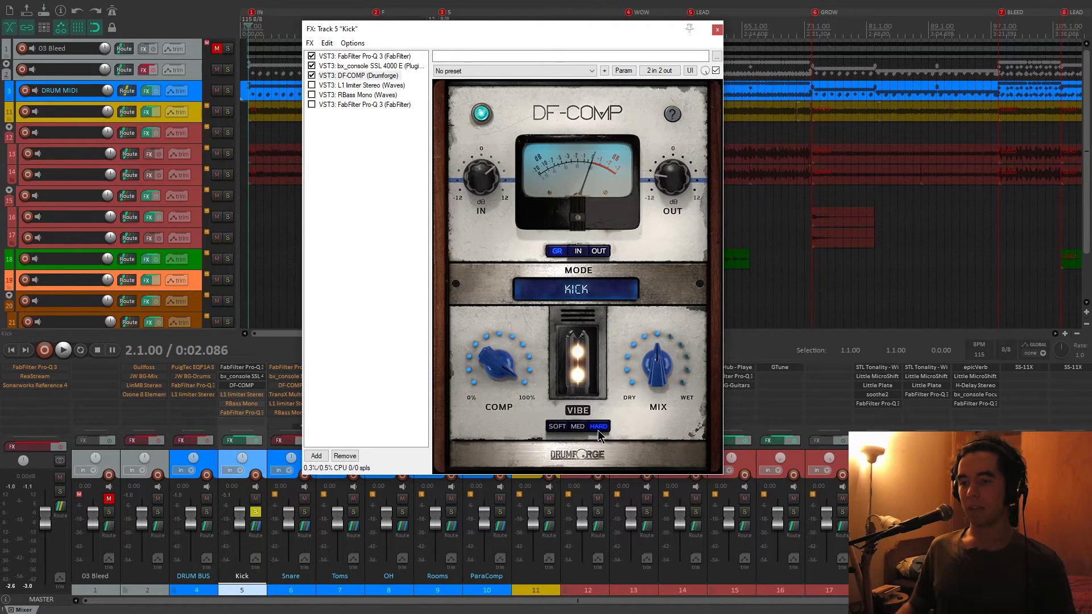
click(575, 428)
click(600, 428)
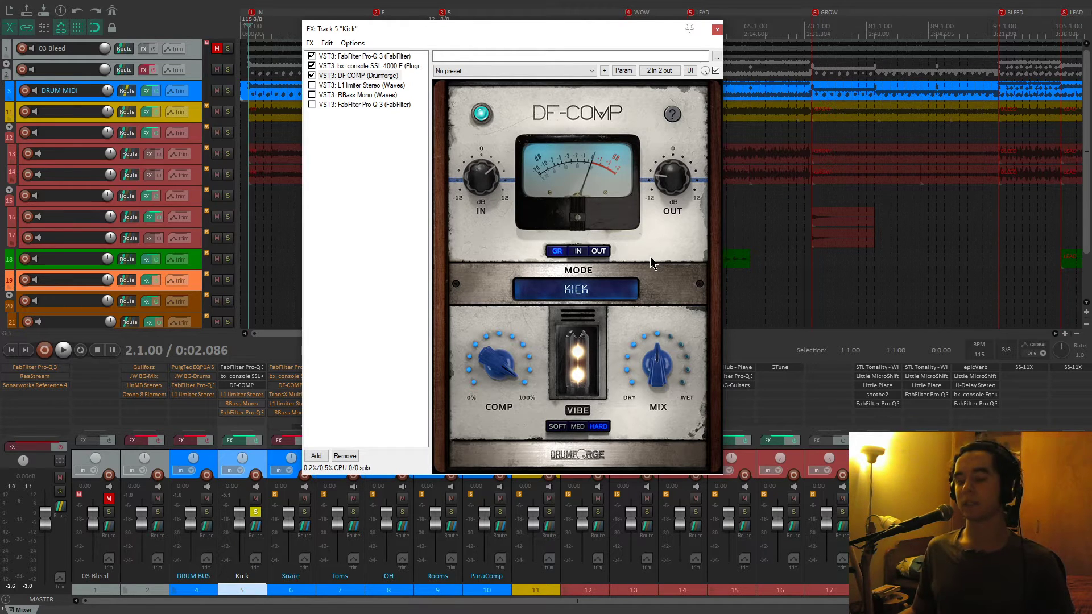
Vary DF-COMP's Mix amount while the kick plays and return it to 50.
mouse_move(629, 384)
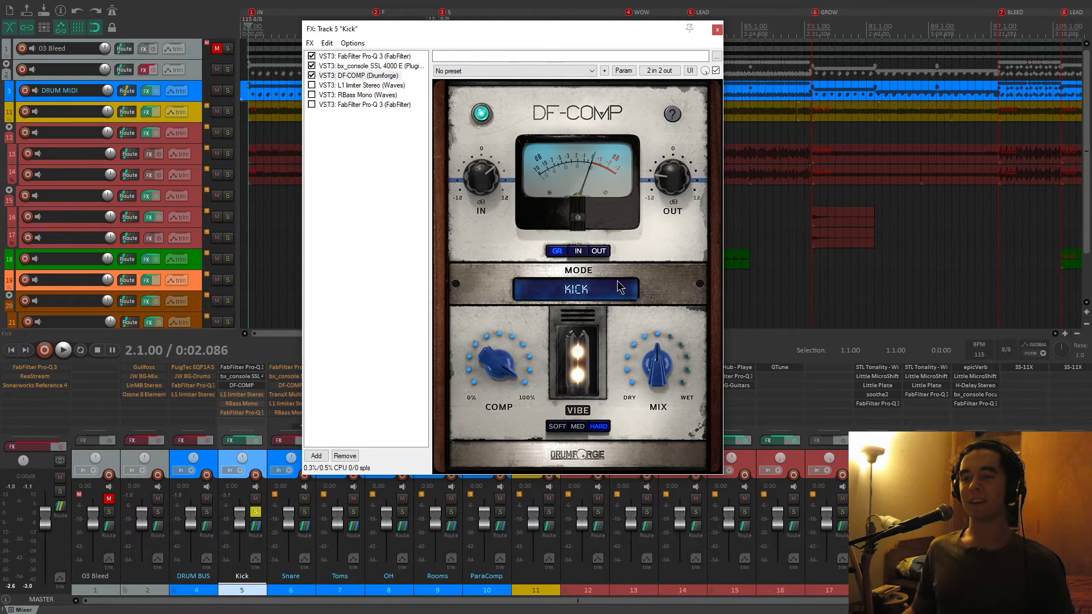
key(space)
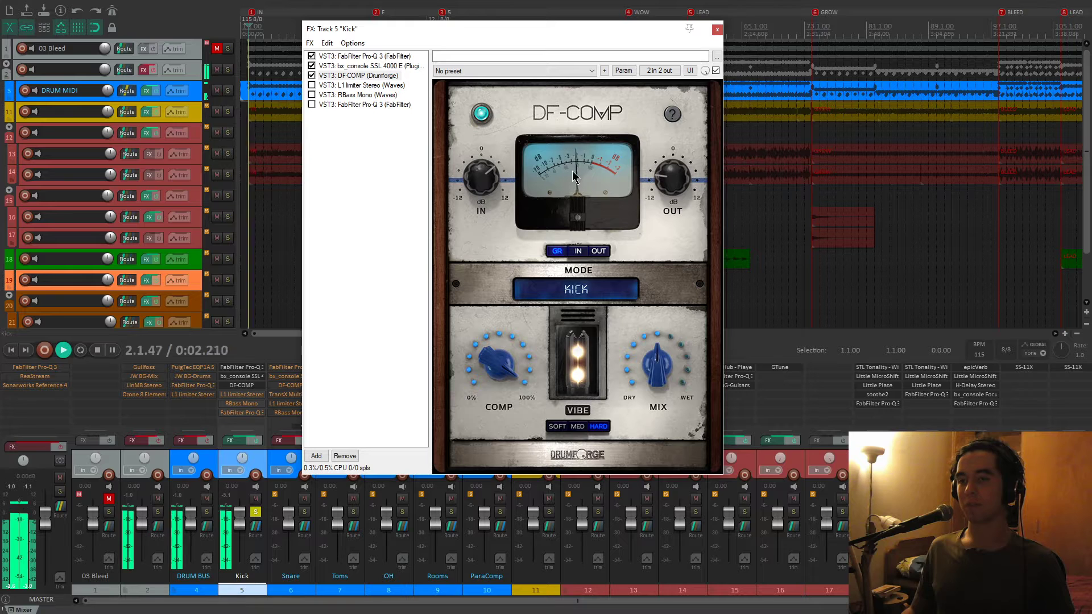
drag(657, 363, 653, 416)
key(space)
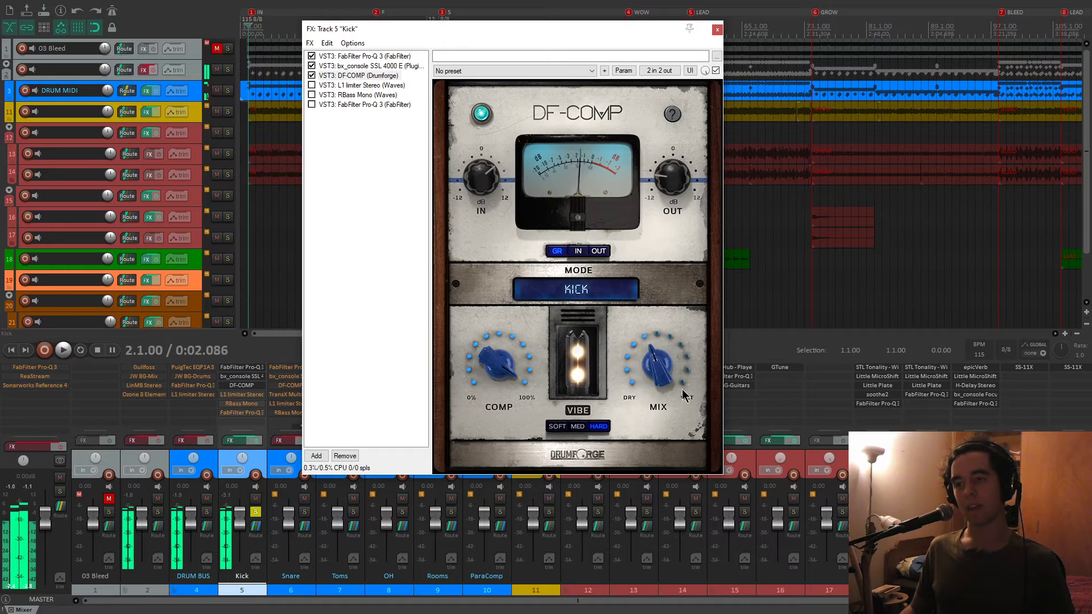
mouse_move(660, 372)
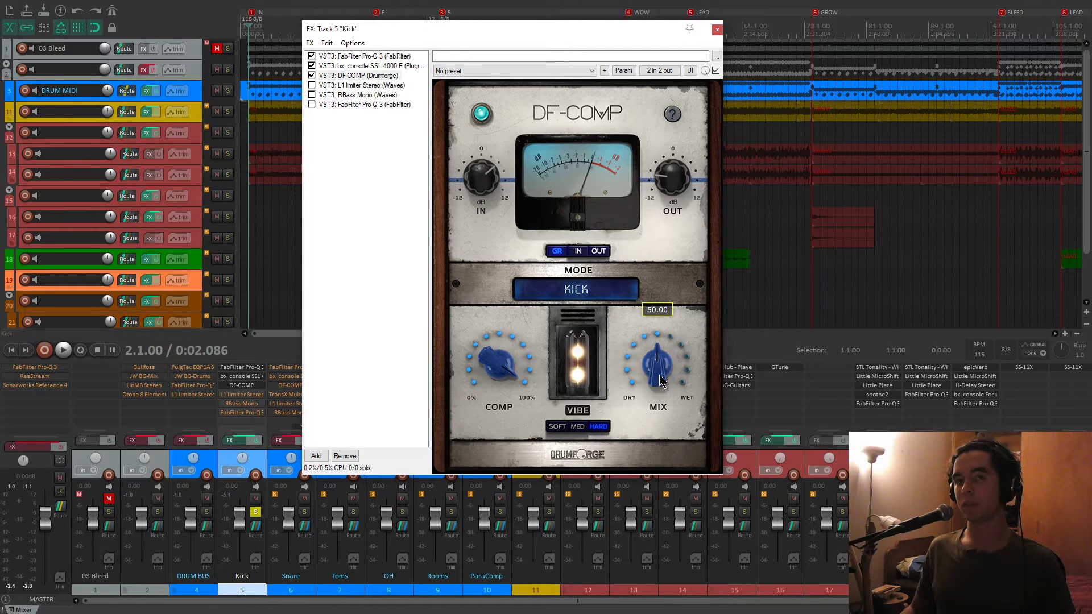
Sweep DF-COMP's Mix up toward fully wet and down to 0 during kick playback to compare the compression.
key(space)
drag(659, 382, 653, 339)
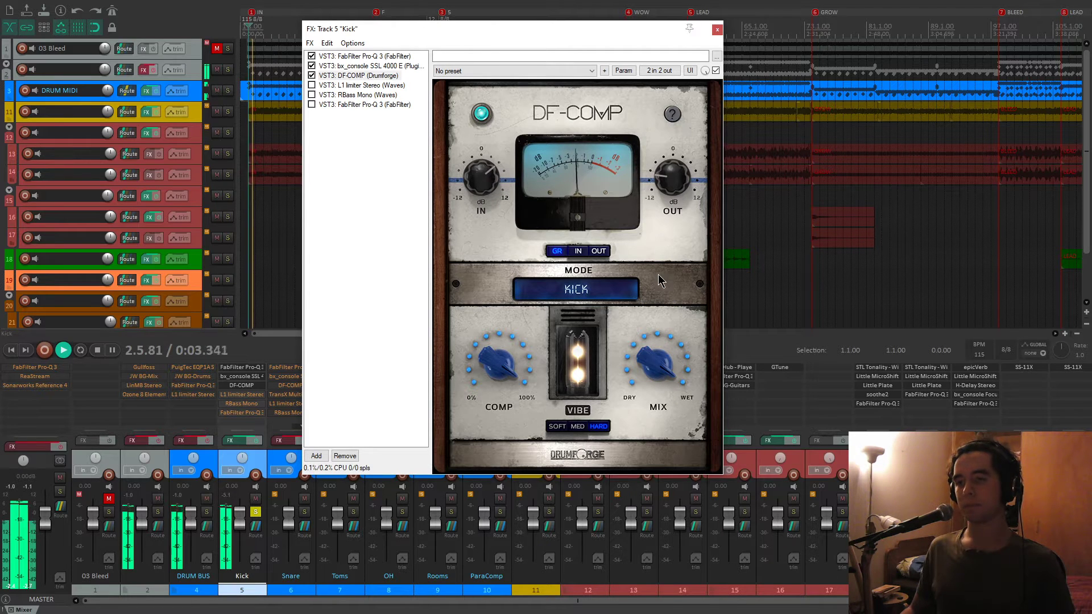
drag(652, 336, 658, 392)
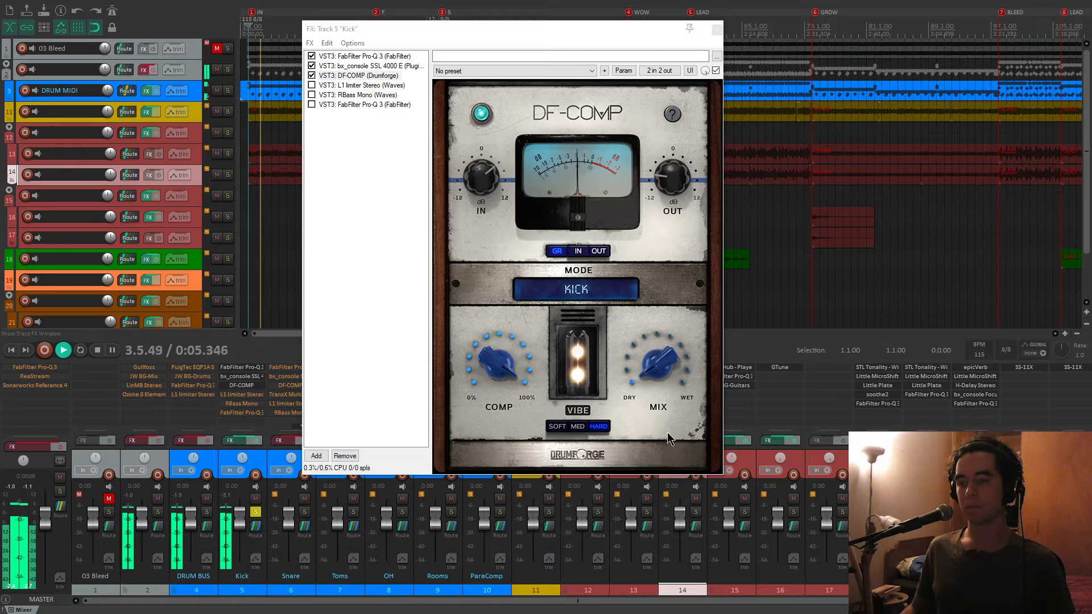
key(space)
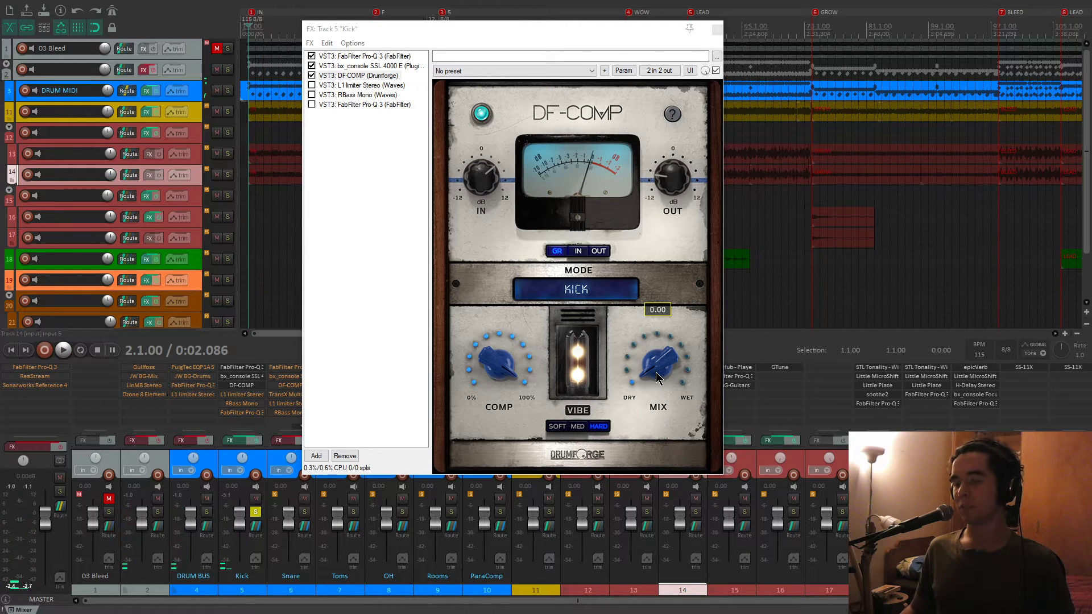
Set DF-COMP's Mix to 50.50 and play the kick with it.
drag(659, 369, 666, 347)
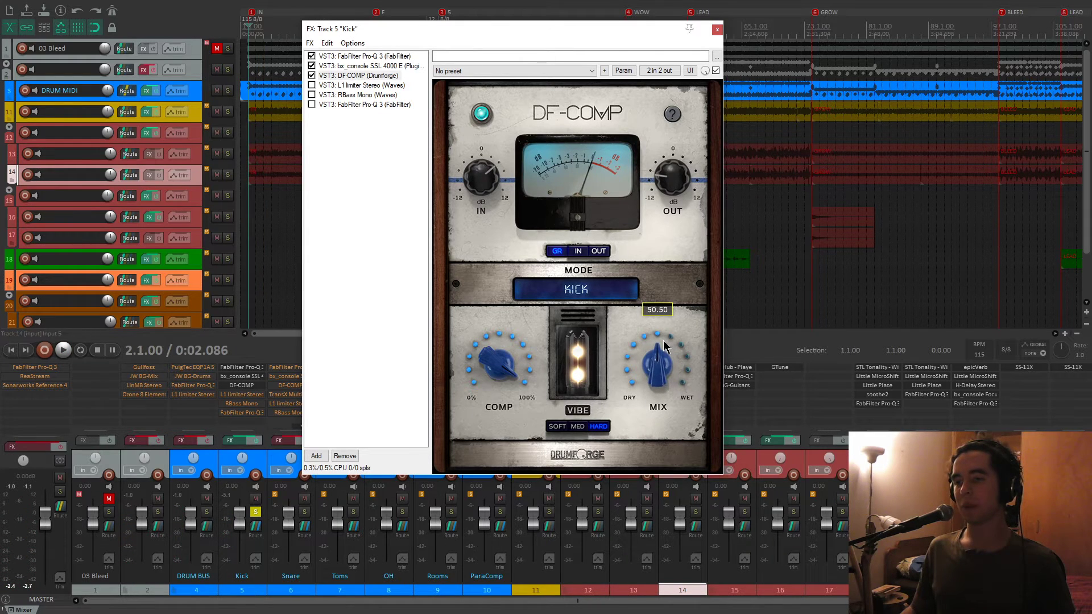
key(space)
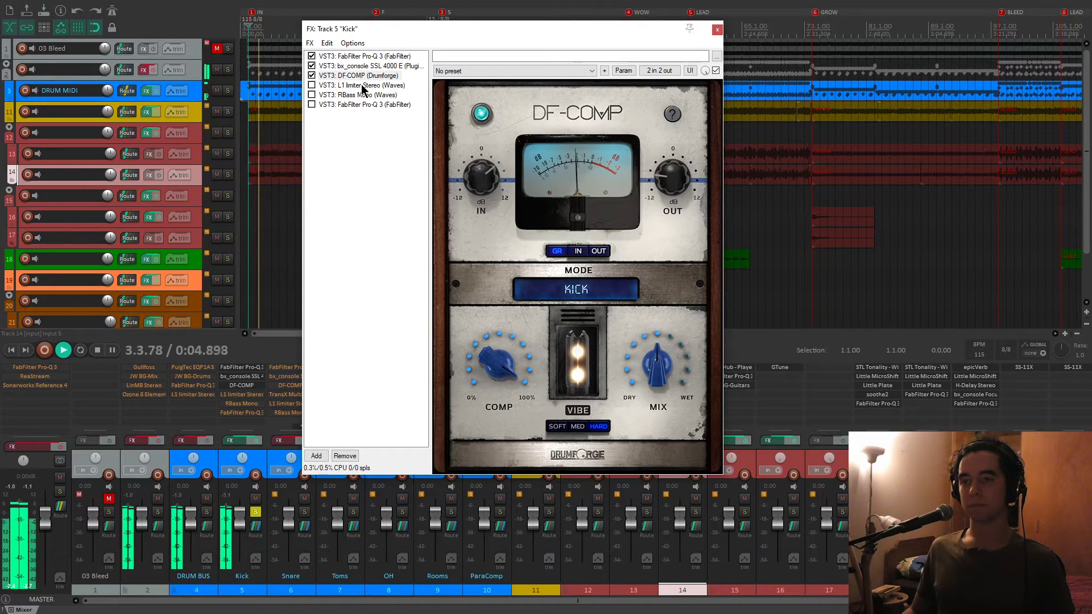
key(space)
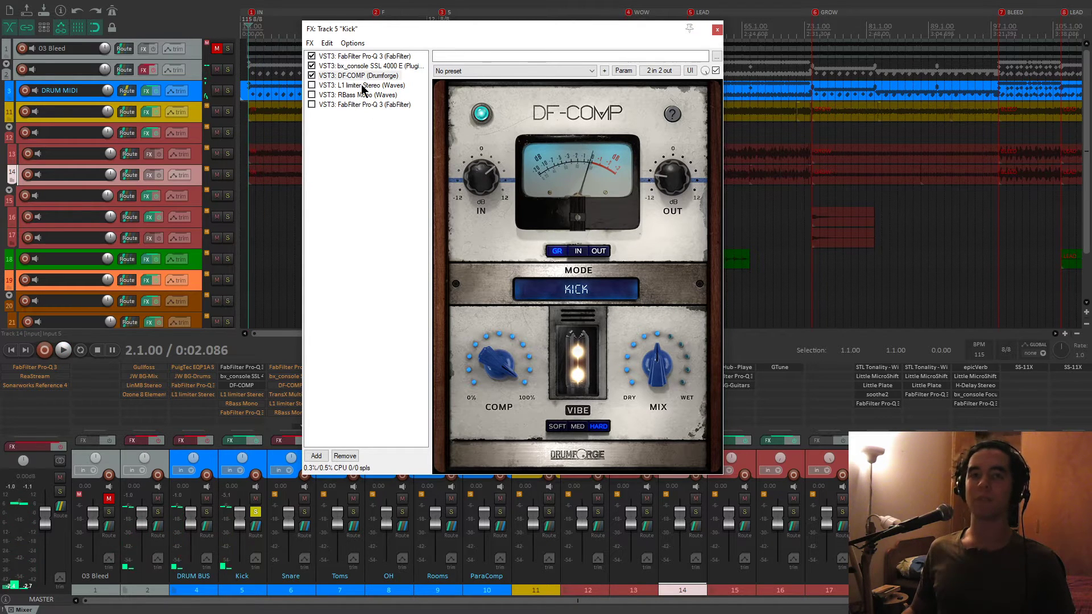
Show the kick's L1 limiter Stereo and enable it in the chain.
click(362, 85)
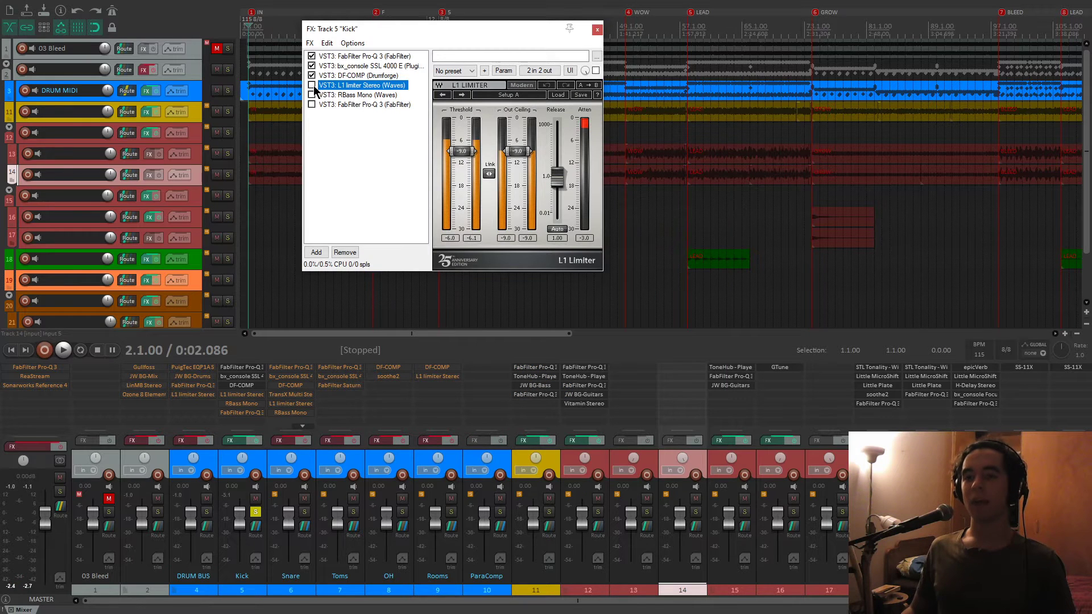
click(311, 85)
drag(432, 32, 486, 52)
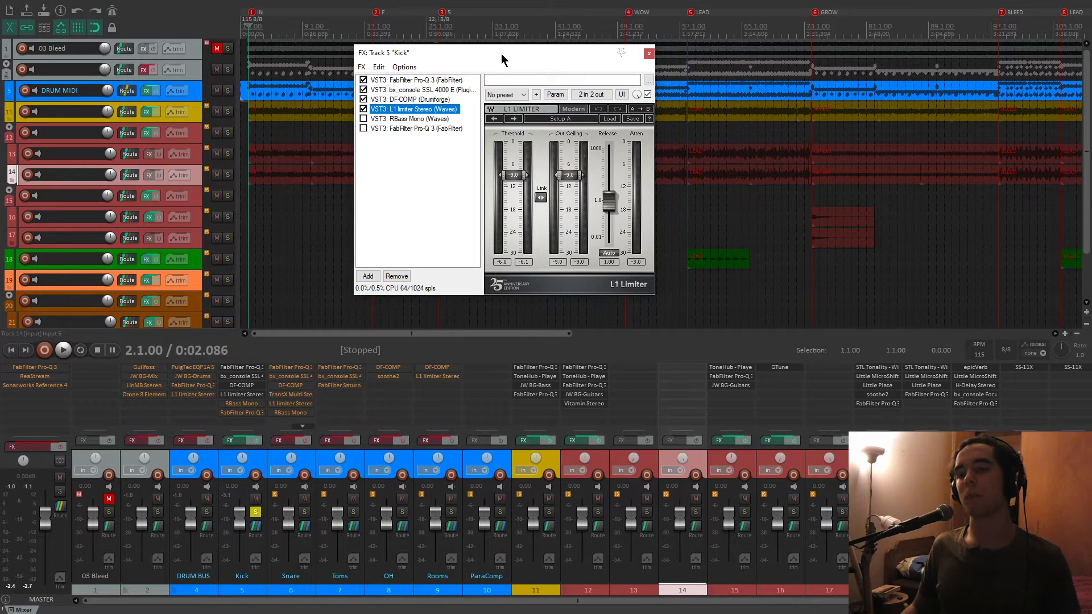
Lower the L1 limiter's threshold to about -21.2 during kick playback, and return it to -9.0.
key(space)
drag(515, 181, 514, 226)
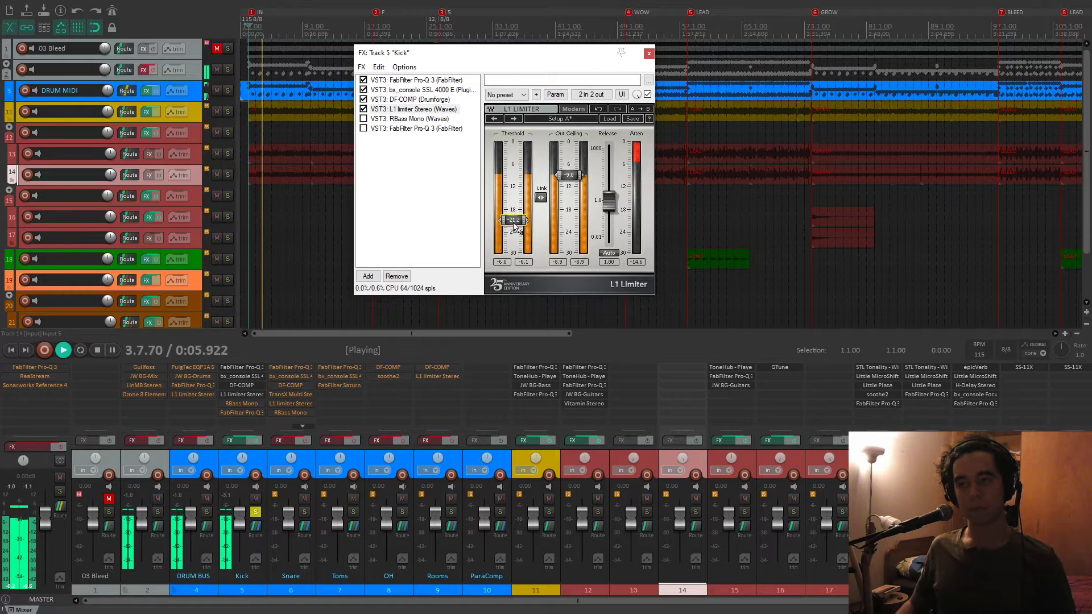
key(space)
drag(515, 225, 512, 177)
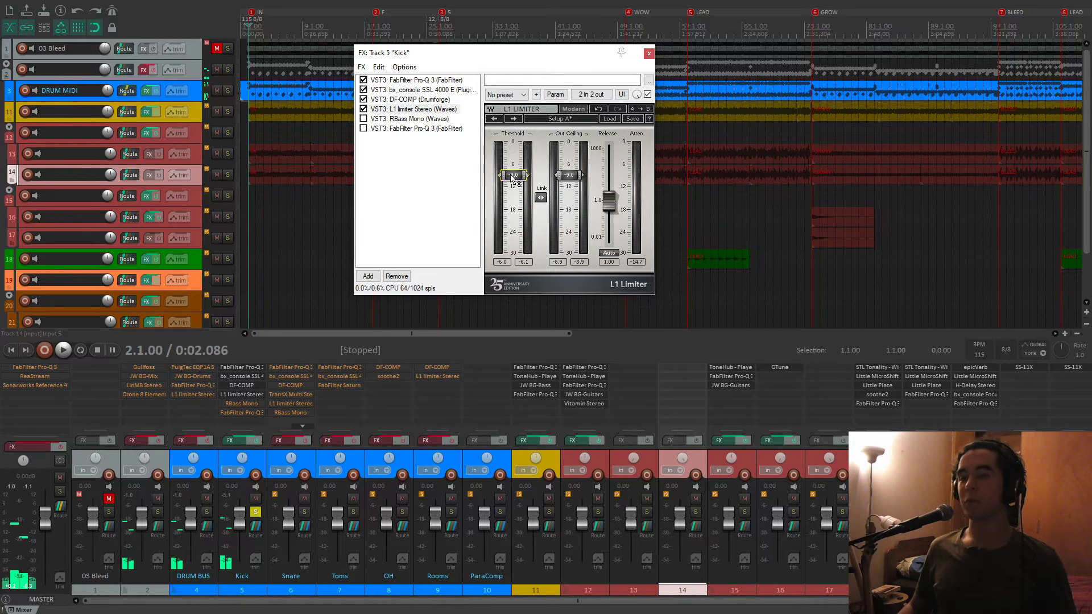
Glance at RBass Mono, return to the L1 limiter and play the kick through it.
click(422, 120)
click(422, 110)
key(space)
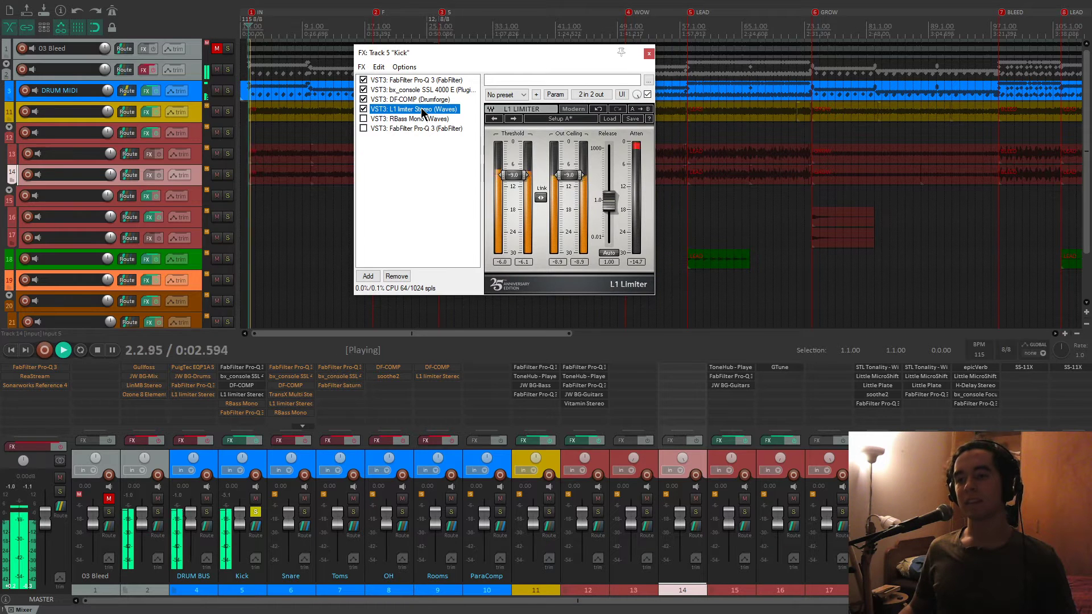
key(space)
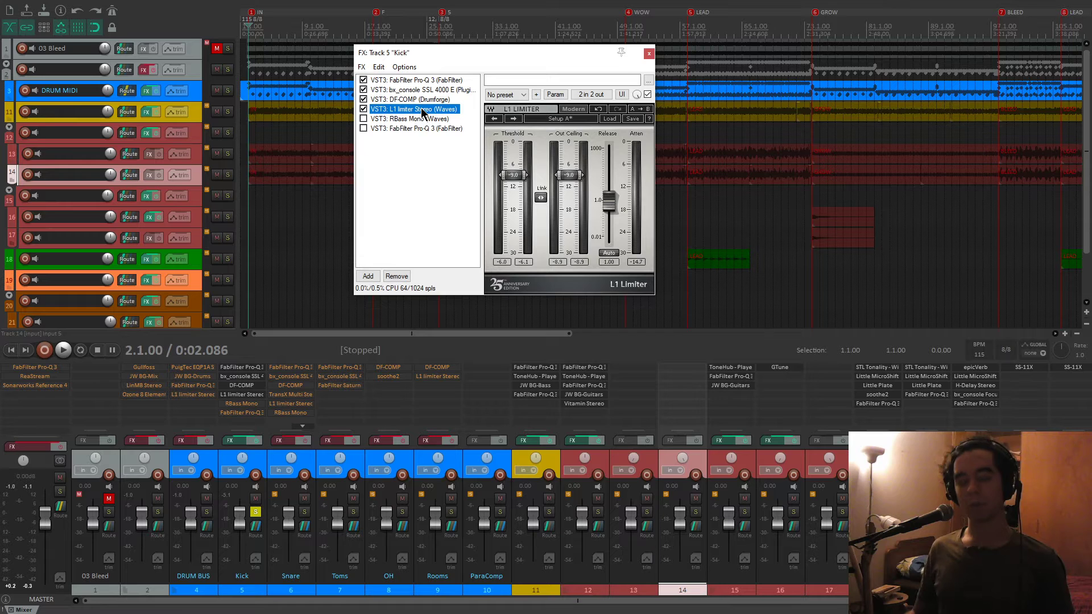
Enable RBass Mono on the kick and audition its Intensity during playback, leaving it at -24.0.
click(437, 119)
drag(552, 51, 543, 33)
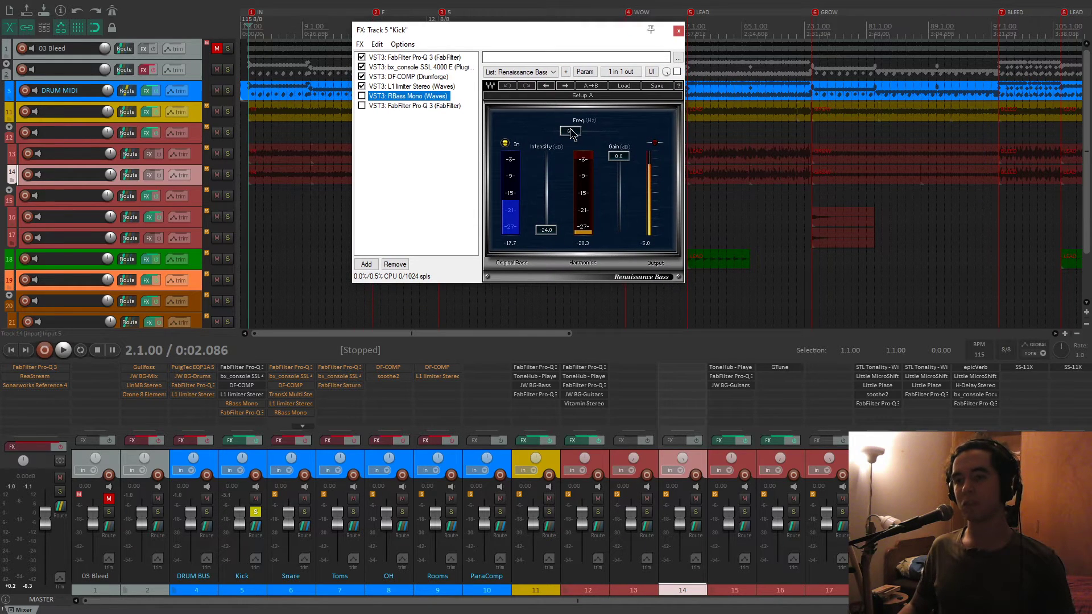
key(space)
click(362, 95)
mouse_move(546, 231)
mouse_down()
mouse_move(546, 202)
mouse_move(546, 230)
mouse_up()
key(space)
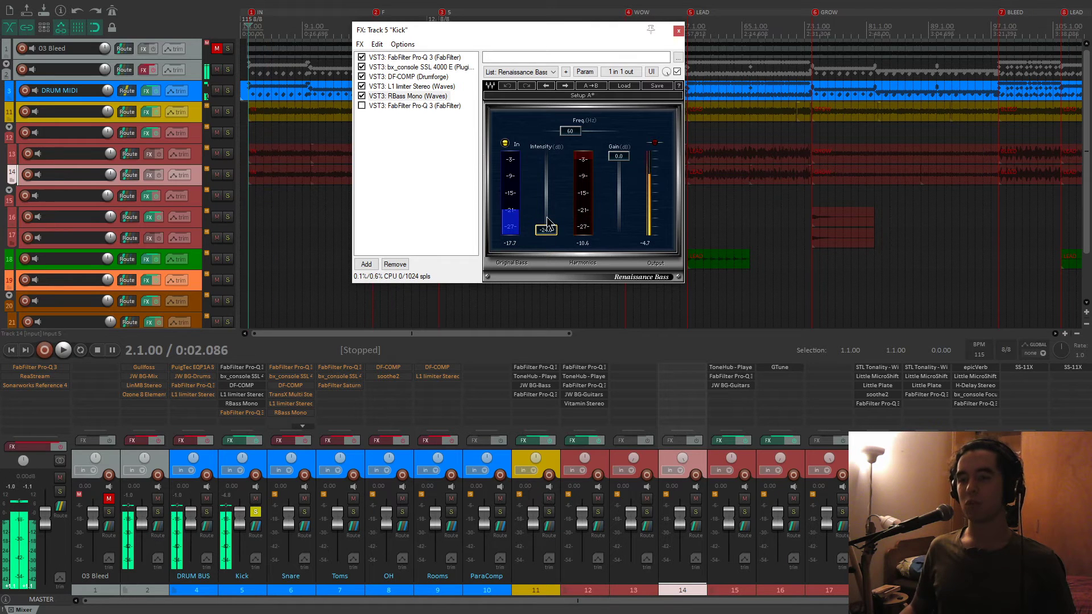
Enable the final FabFilter Pro-Q 3 in the kick's chain and move its window so the whole curve shows.
click(413, 107)
click(361, 106)
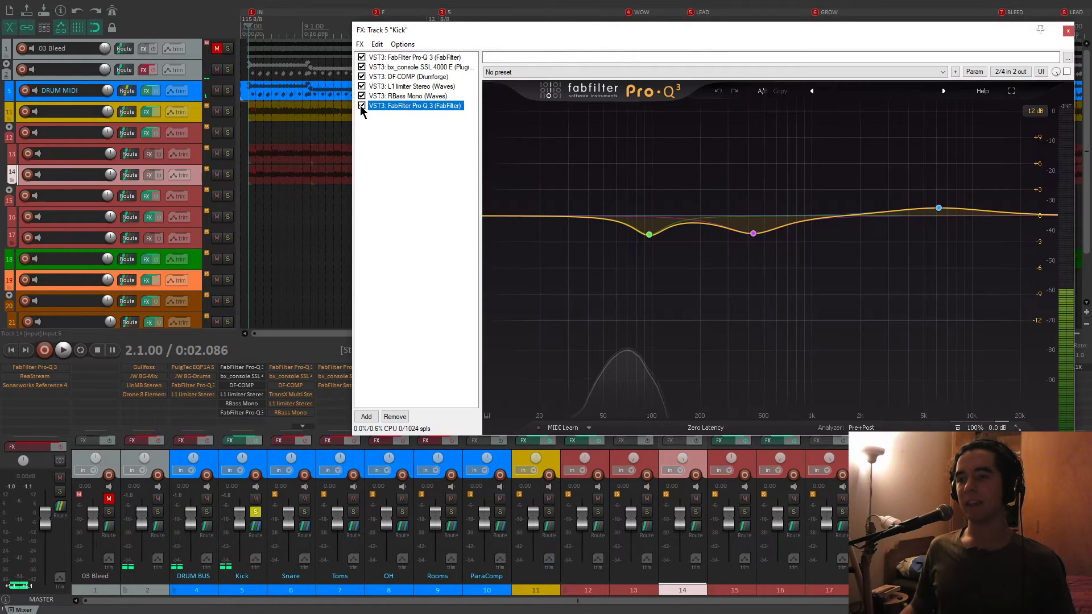
drag(606, 32, 468, 26)
Play the kick and listen to the final Pro-Q 3's 96 Hz cut soloed, and release the band's solo.
mouse_move(506, 233)
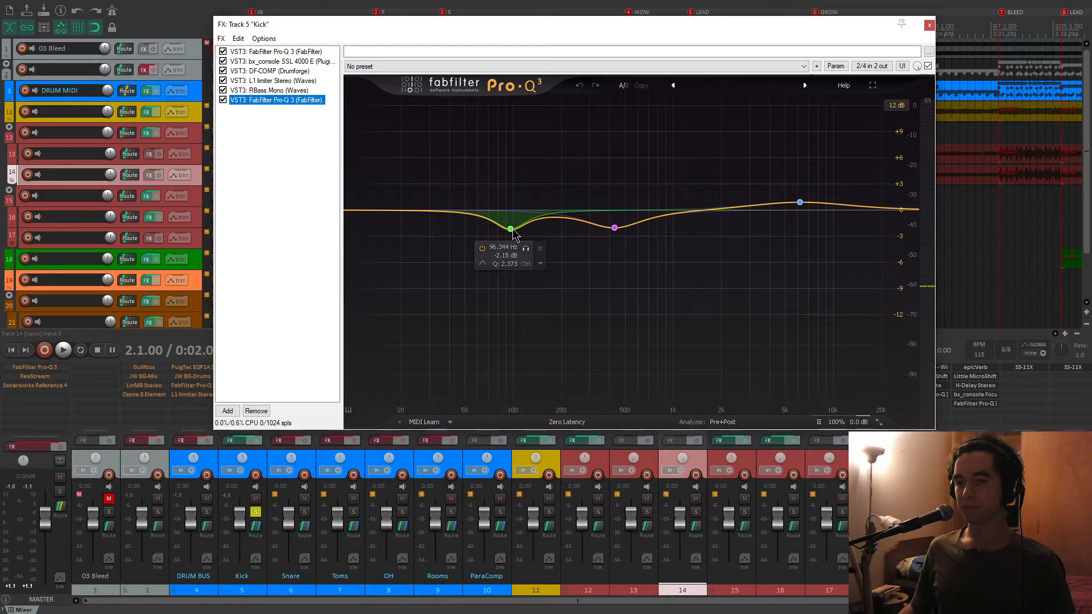
key(space)
click(525, 248)
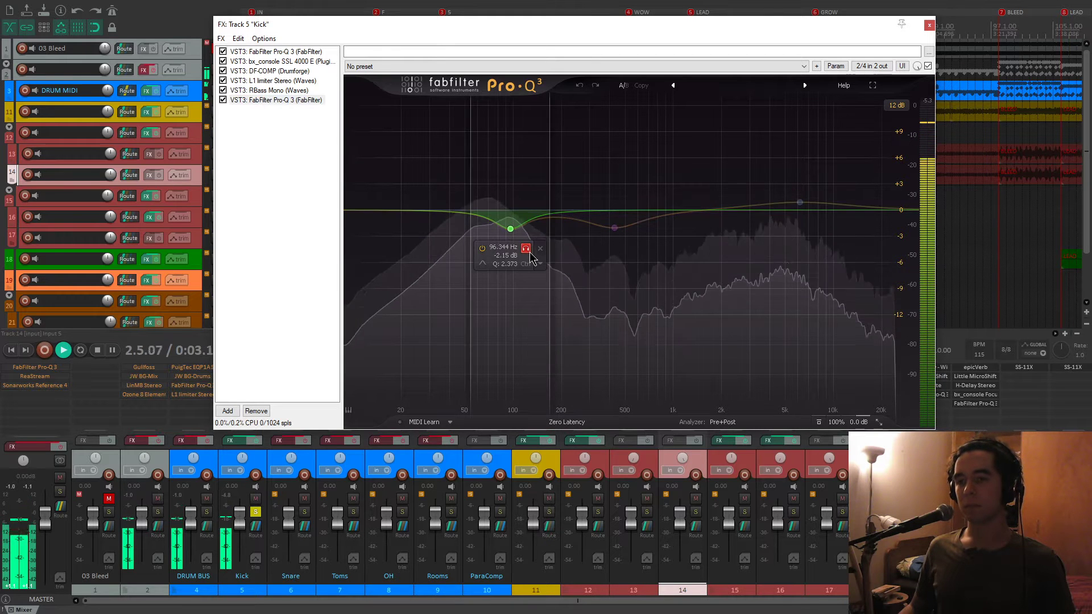
click(526, 249)
key(space)
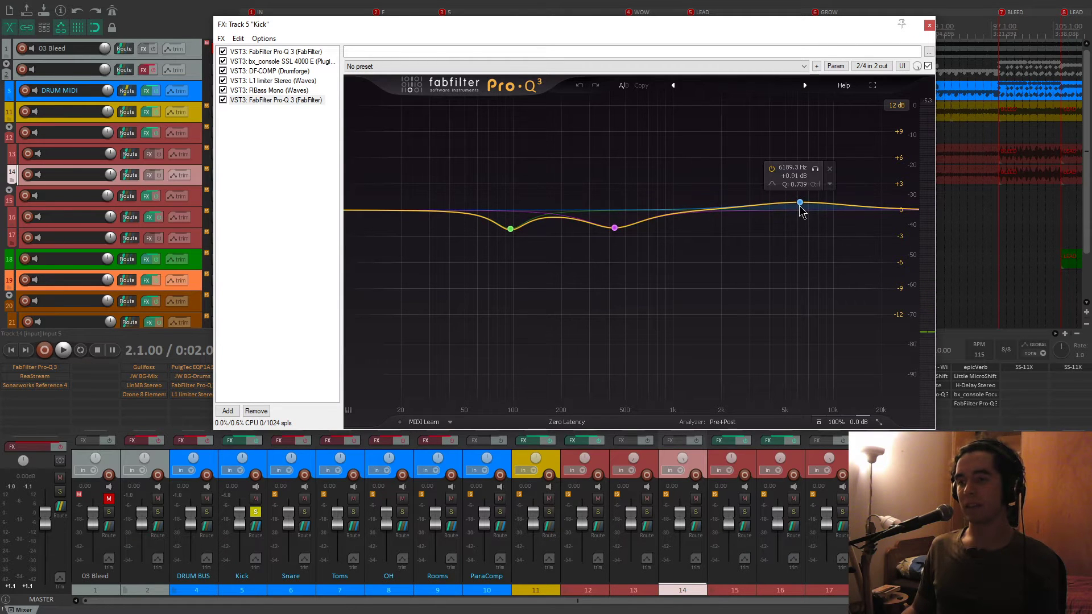
Play the kick through its complete effects chain and close its effects window.
key(space)
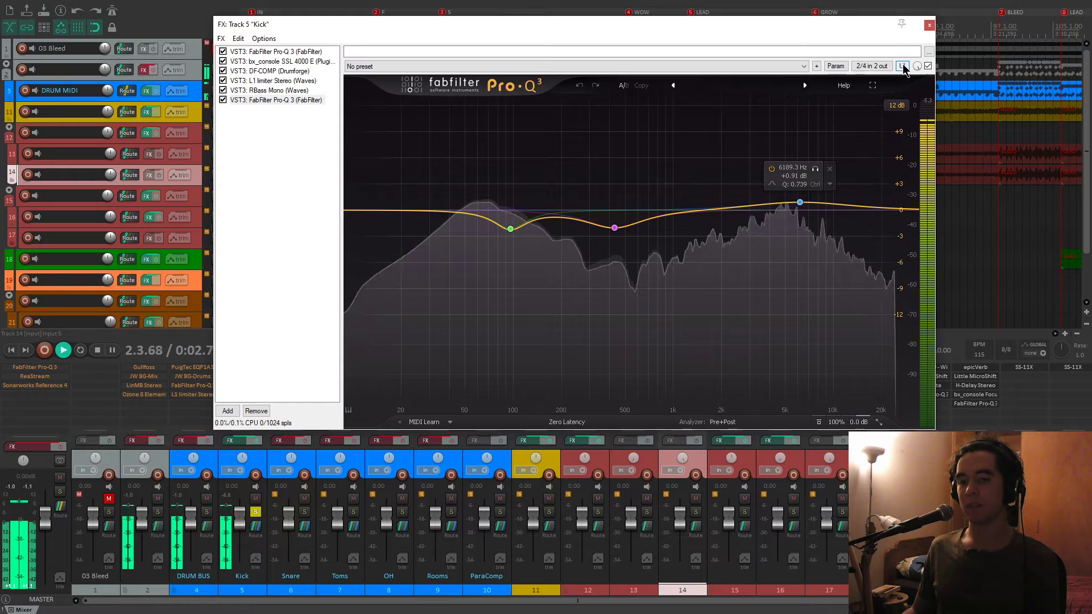
click(928, 27)
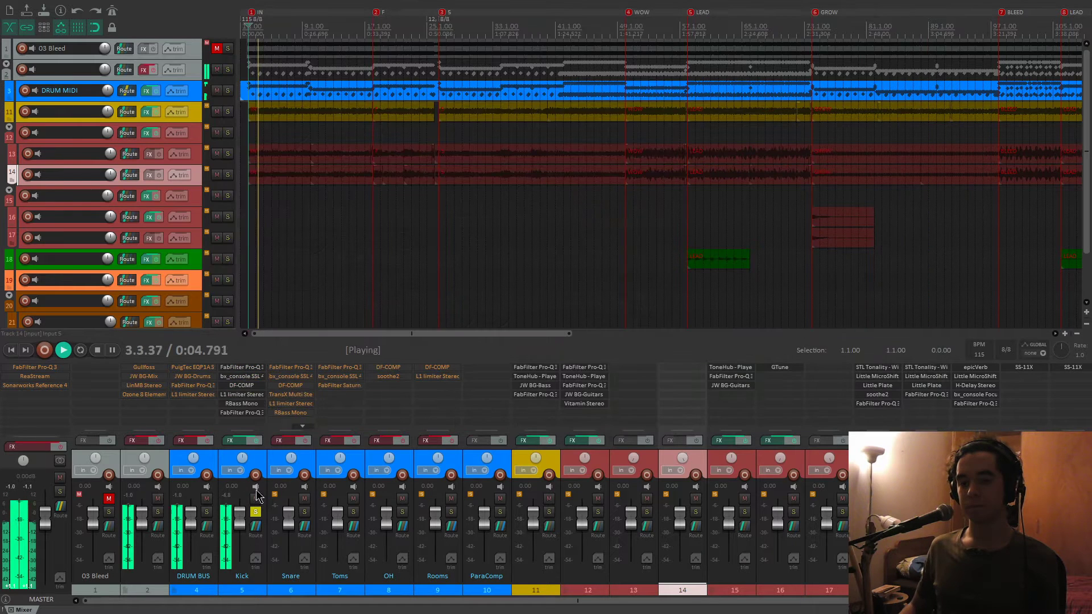
key(space)
Solo the snare instead of the kick, enlarge the mixer's effects area and open the snare's effects chain beside its strip.
click(304, 512)
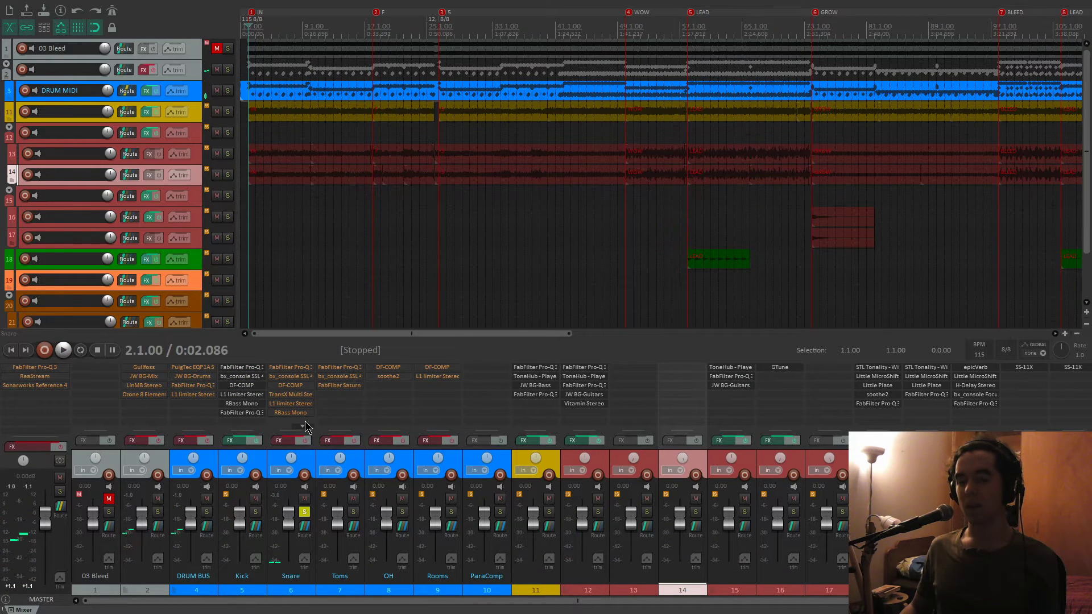
drag(318, 359, 322, 312)
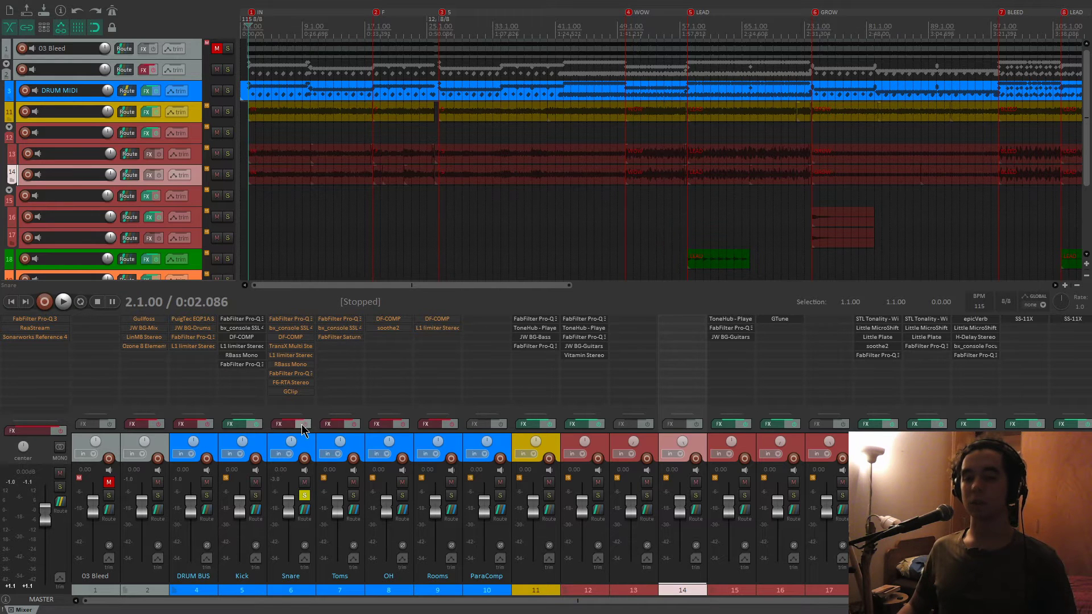
click(285, 425)
drag(455, 212, 656, 92)
drag(537, 94, 532, 94)
drag(608, 95, 559, 95)
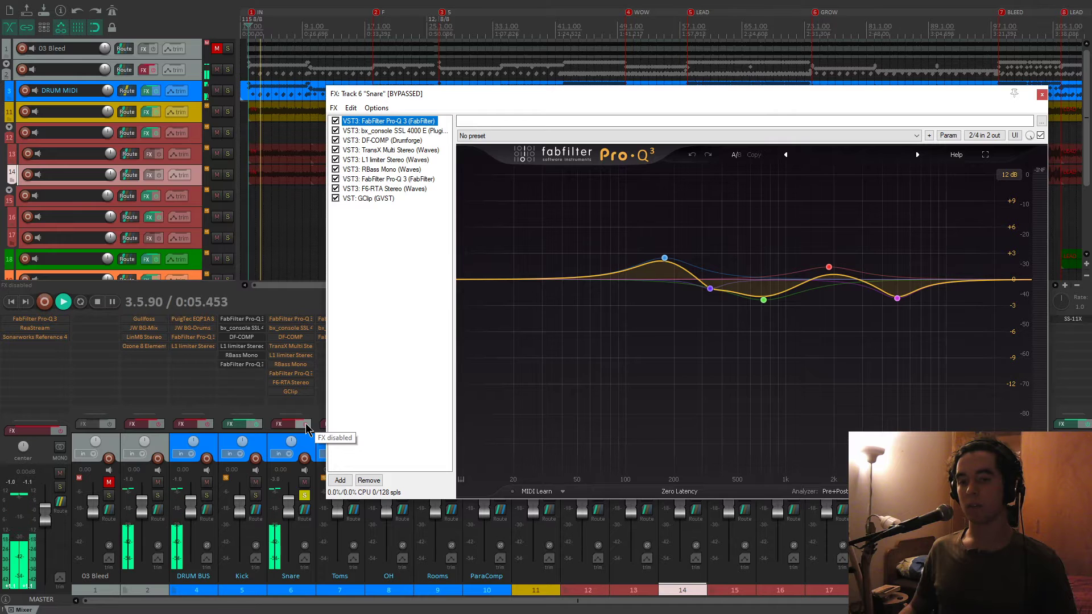
Play the snare with its effects bypassed, and enable the whole chain to compare the processed sound.
key(space)
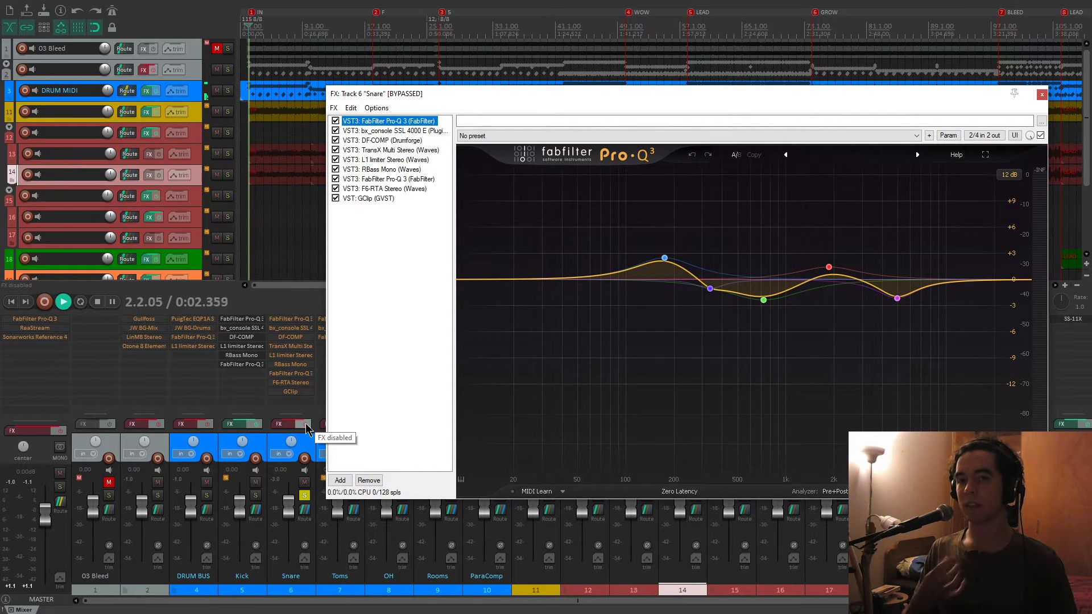
key(space)
click(306, 424)
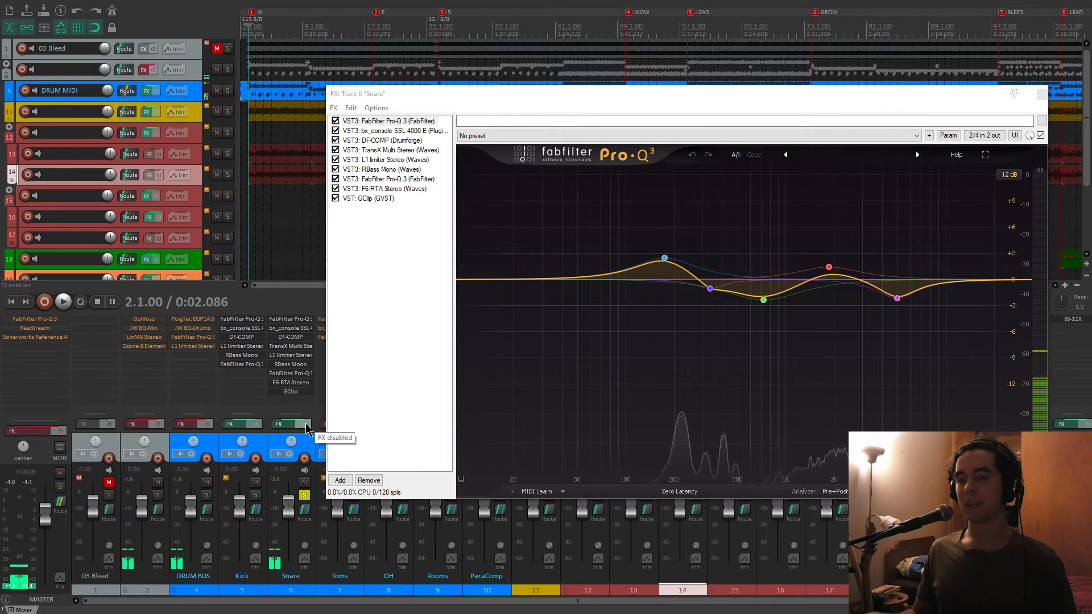
key(space)
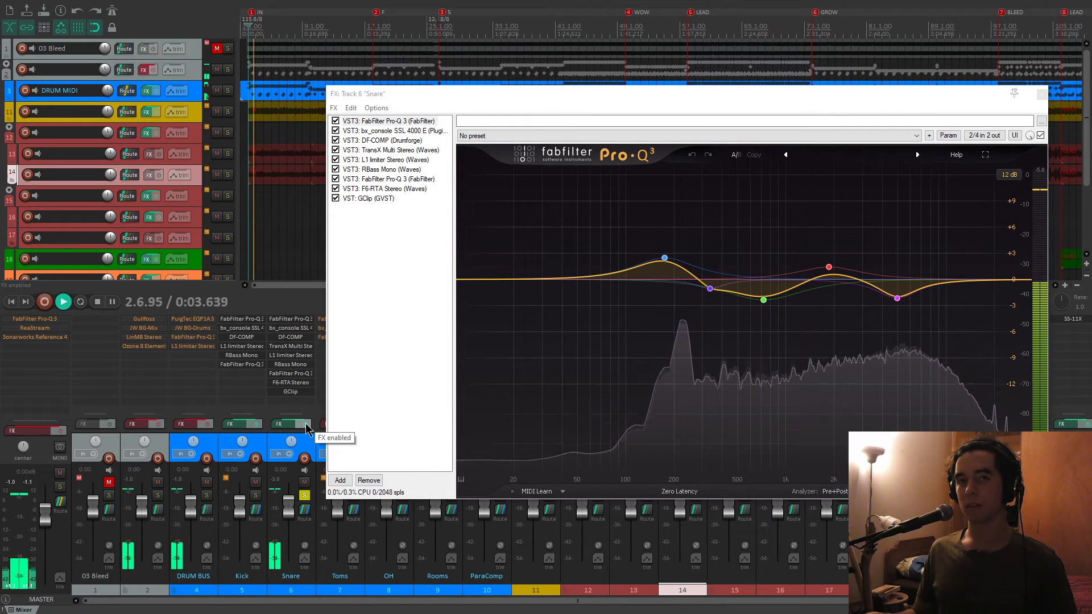
Disable every plug-in in the snare's chain except the first FabFilter Pro-Q 3, and display that EQ.
click(336, 199)
key(space)
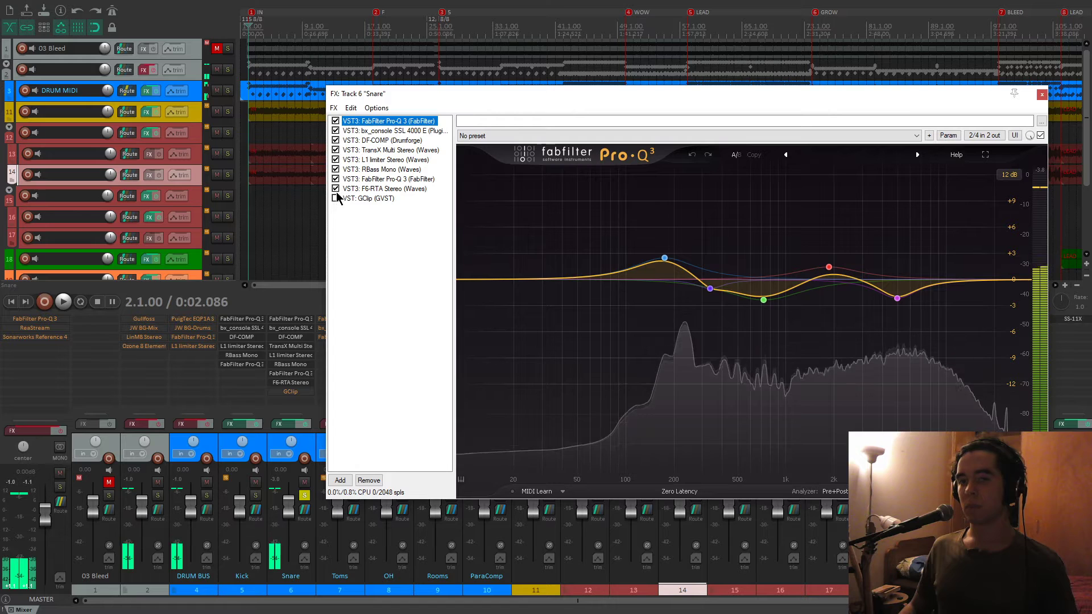
click(336, 189)
click(336, 179)
click(336, 170)
click(335, 160)
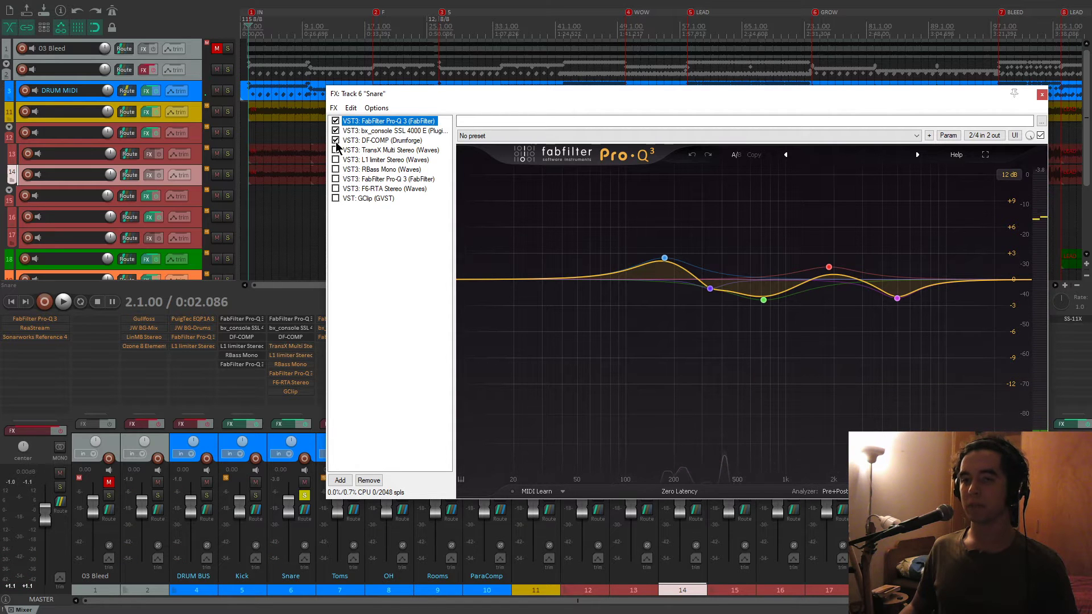
click(391, 130)
click(388, 121)
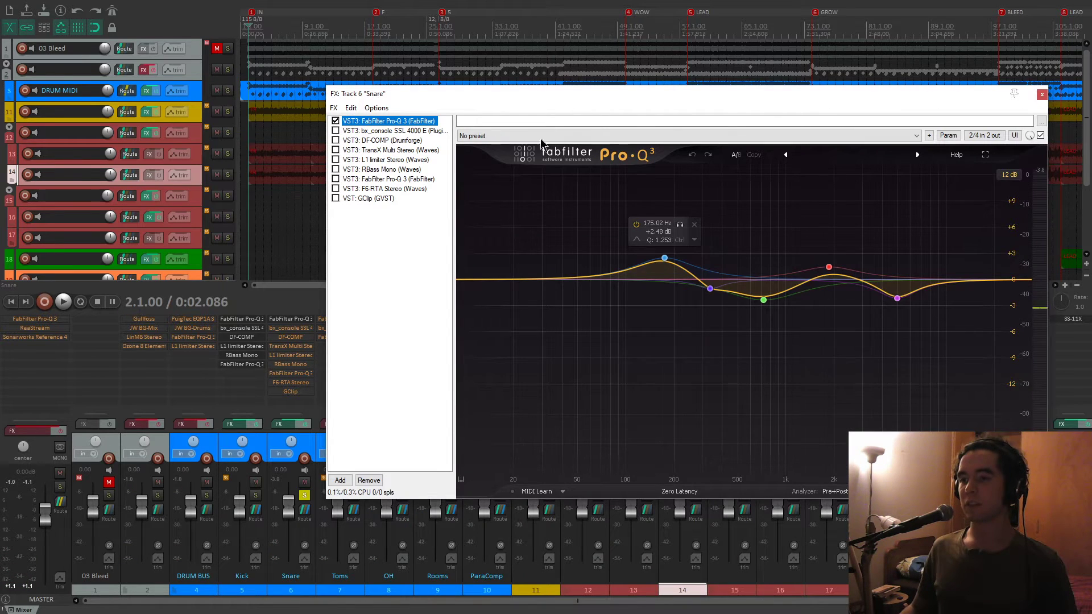
Audition the snare EQ's 1860 Hz boost with its band soloed during playback.
drag(752, 98, 705, 64)
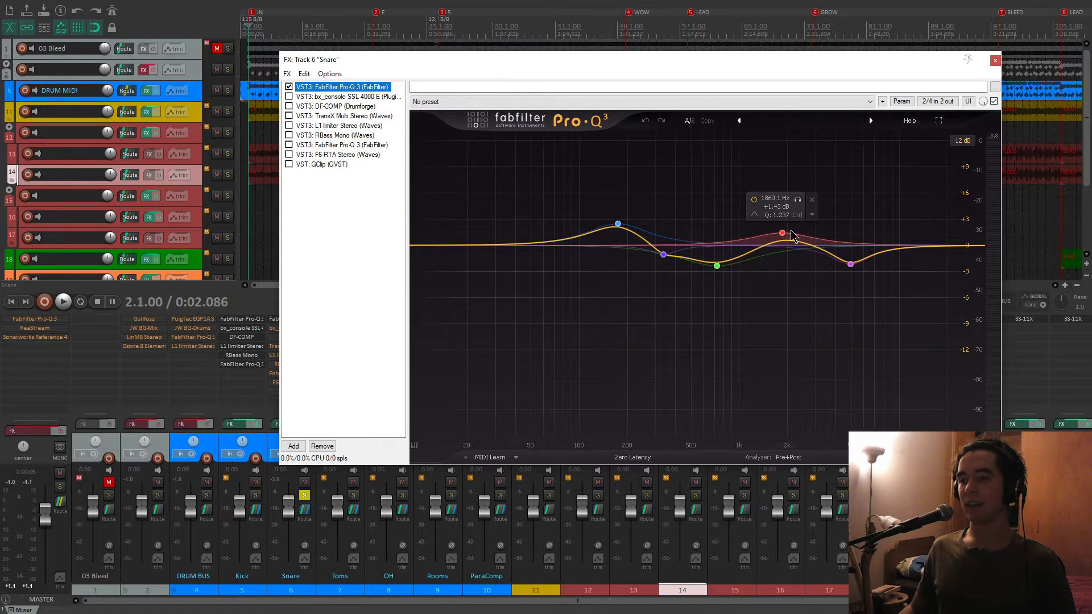
click(798, 200)
key(space)
click(798, 200)
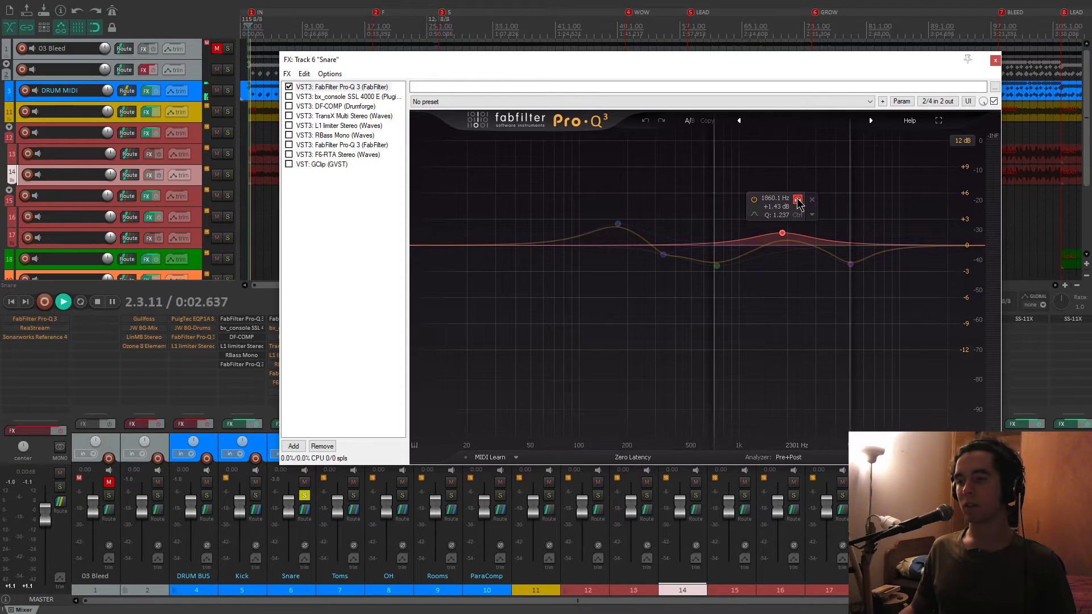
key(space)
click(798, 201)
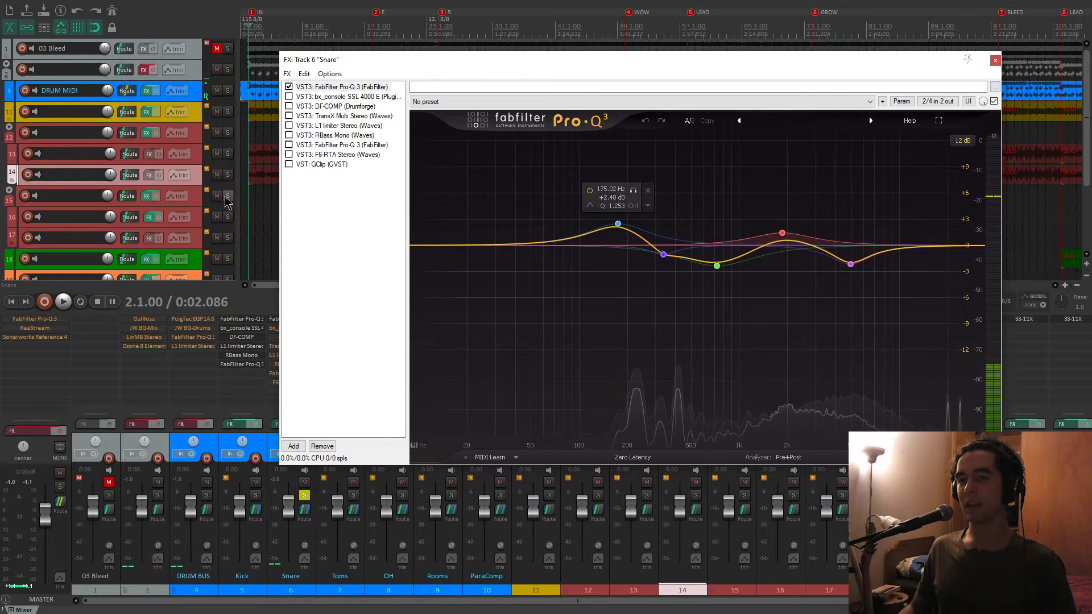
Find a busier snare passage in the arrangement and start playback from around bar 42.
click(250, 206)
scroll(250, 206, up, 6)
drag(492, 61, 517, 181)
scroll(439, 122, up, 8)
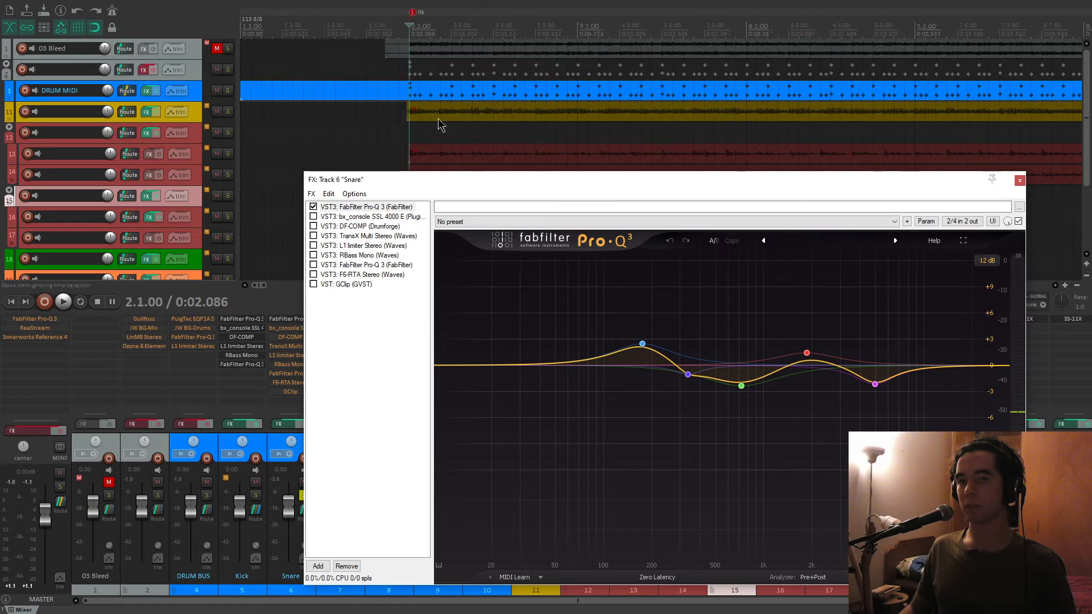
click(743, 68)
key(space)
scroll(697, 75, down, 10)
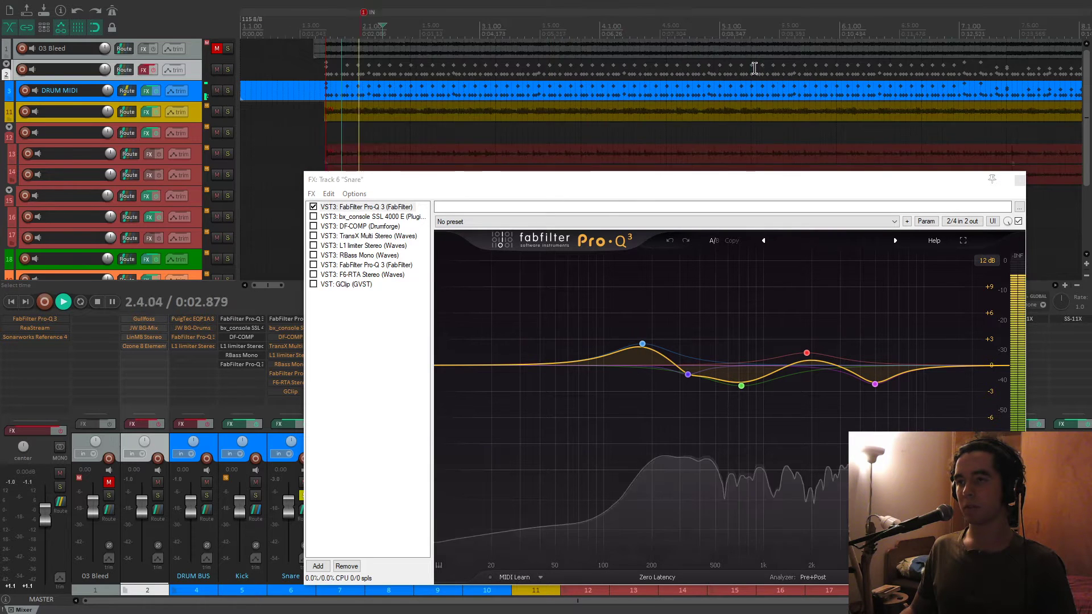
key(space)
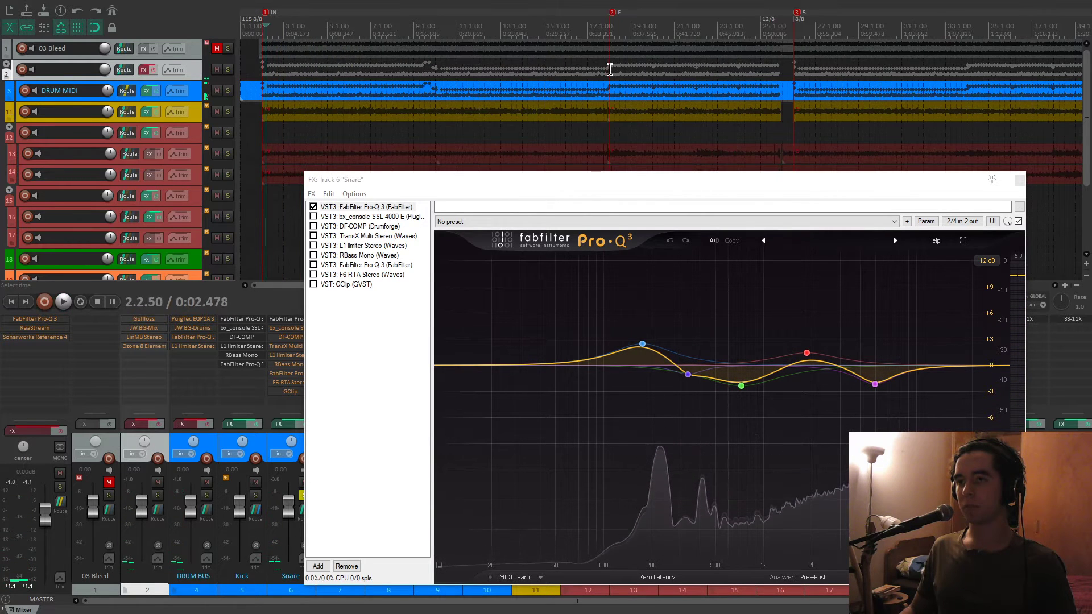
click(790, 67)
scroll(786, 67, down, 2)
key(space)
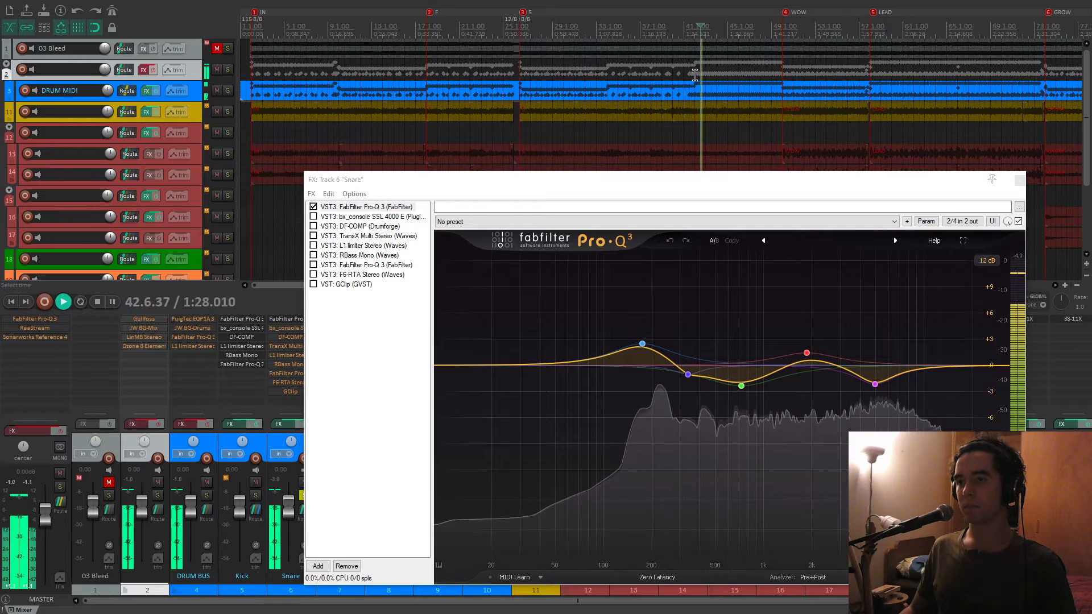
Audition the snare EQ's bands at 175, 337, 726 and 4963 Hz one by one in solo during playback.
drag(699, 178, 681, 61)
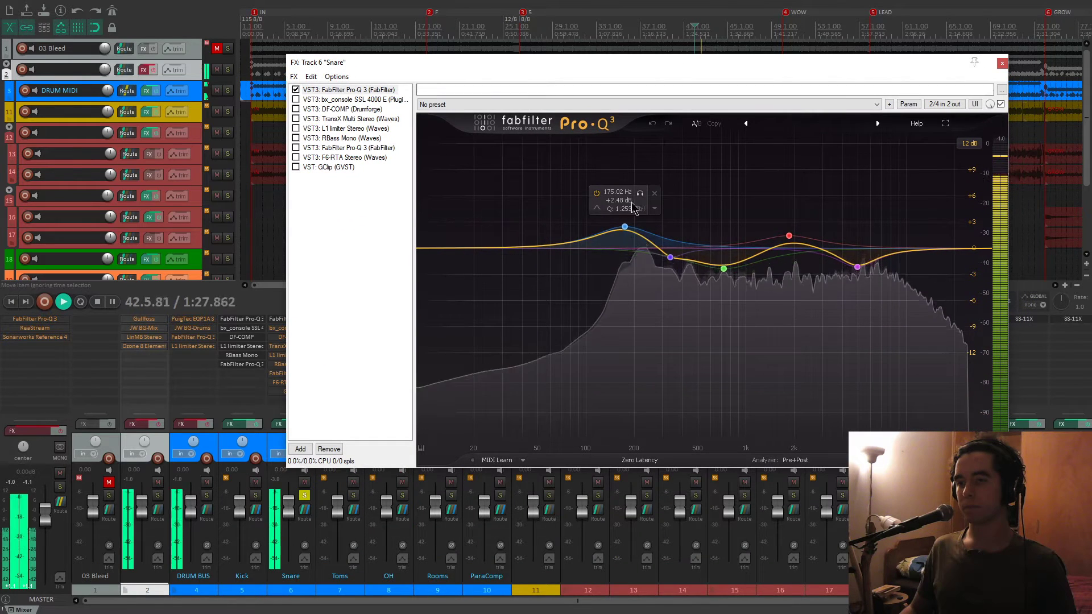
click(639, 195)
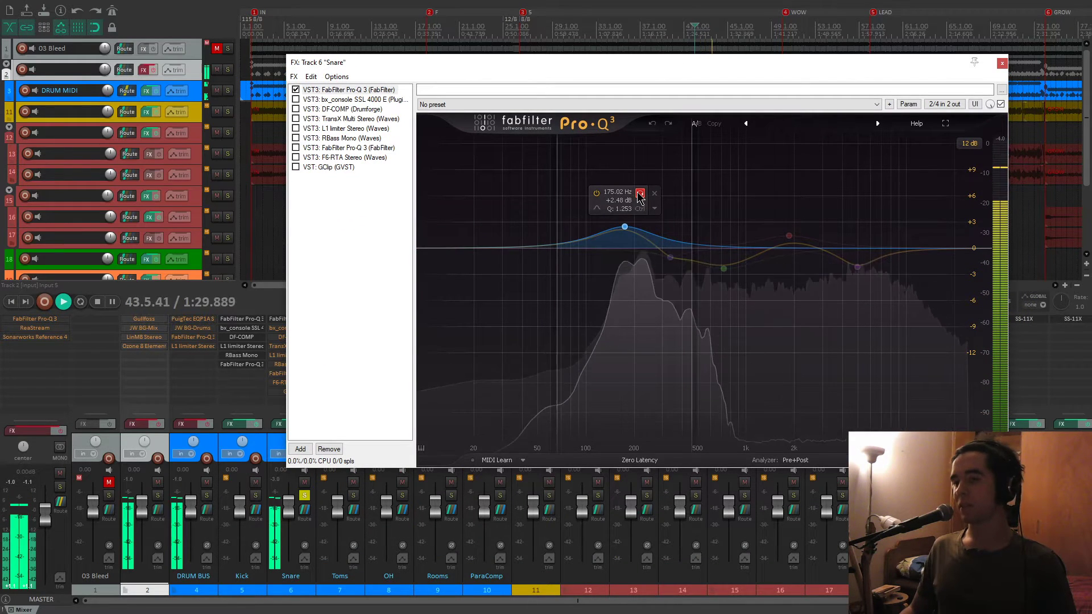
click(639, 195)
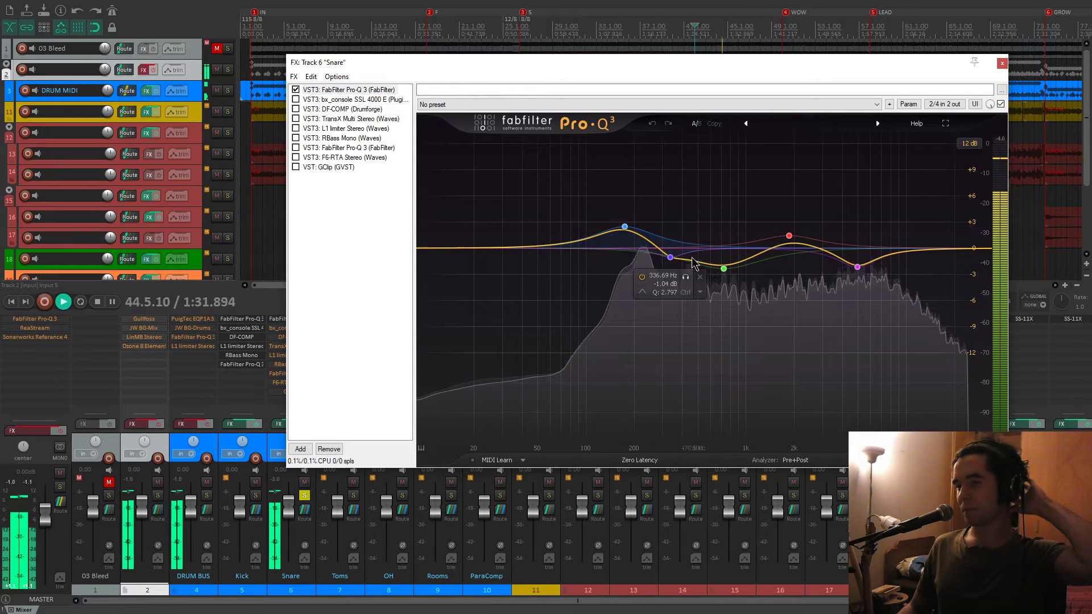
click(685, 278)
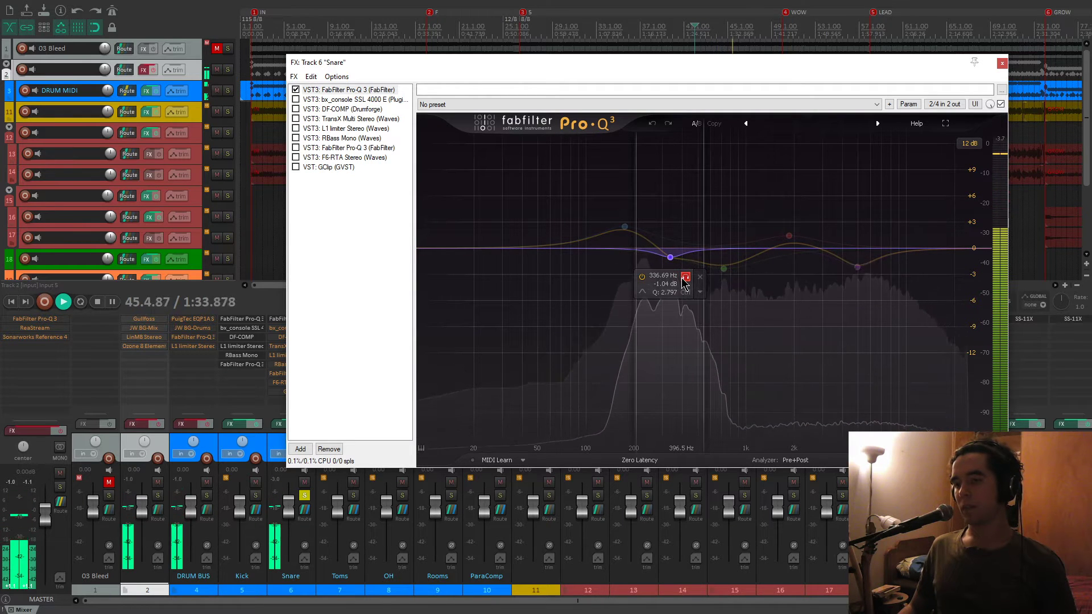
click(724, 268)
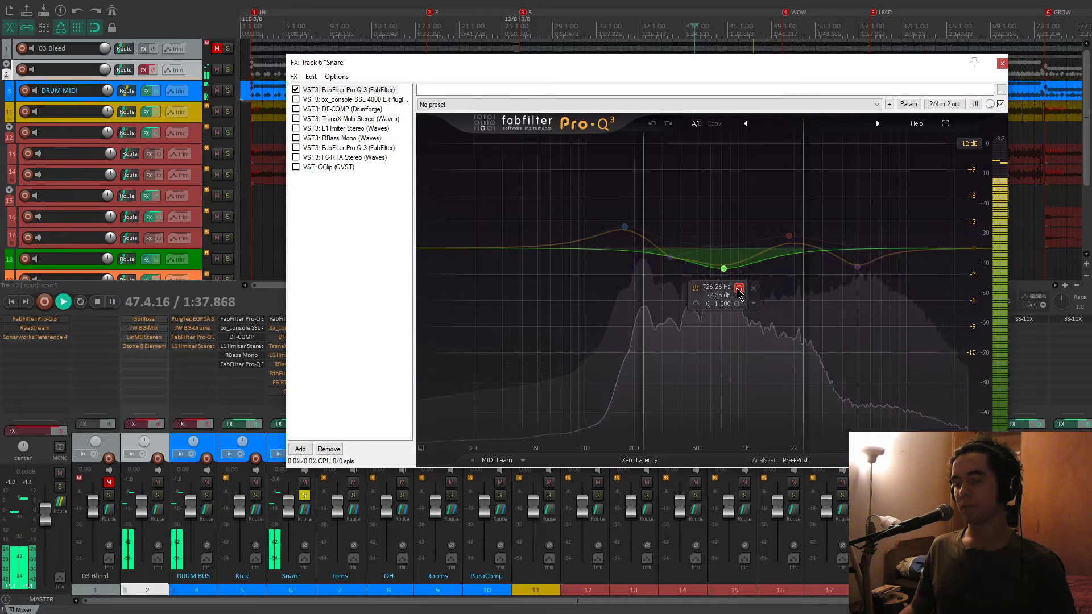
mouse_move(857, 268)
click(872, 288)
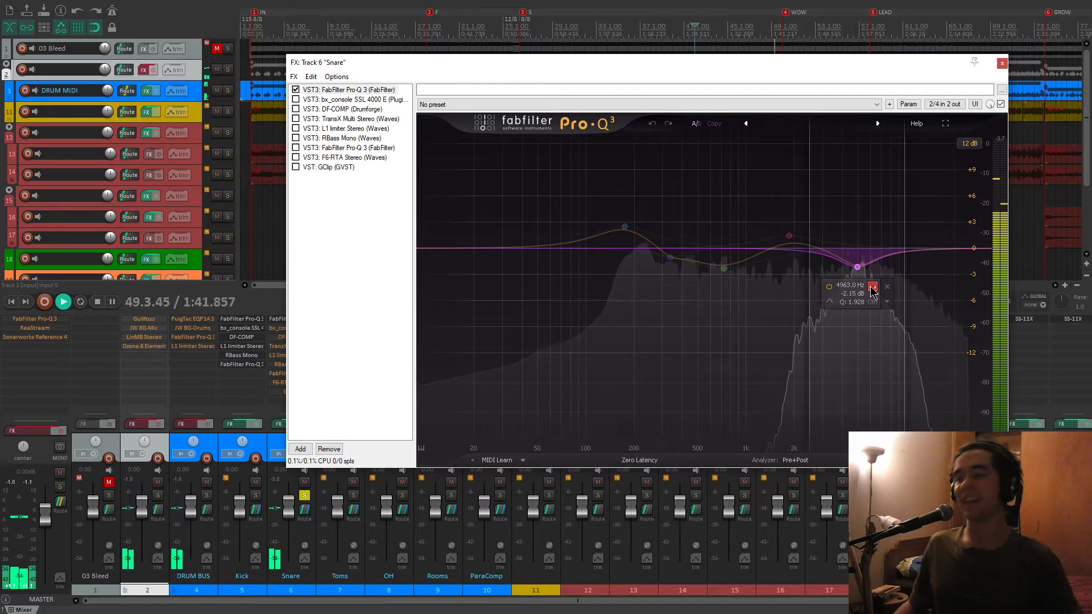
key(space)
Enable bx_console SSL 4000 E in the snare's chain and display its channel strip.
click(328, 99)
click(295, 100)
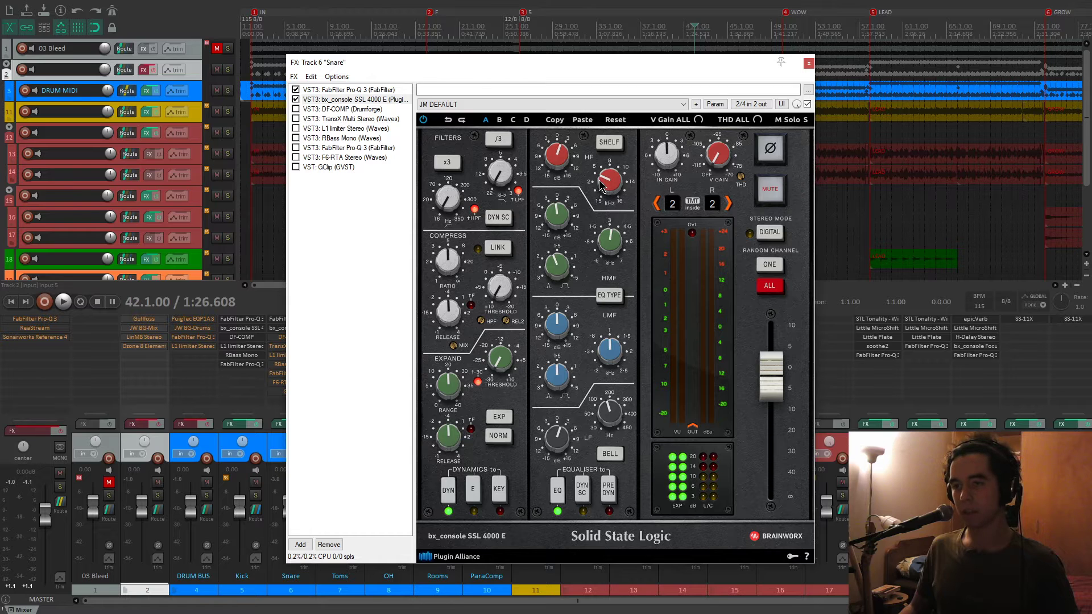
click(352, 90)
click(301, 100)
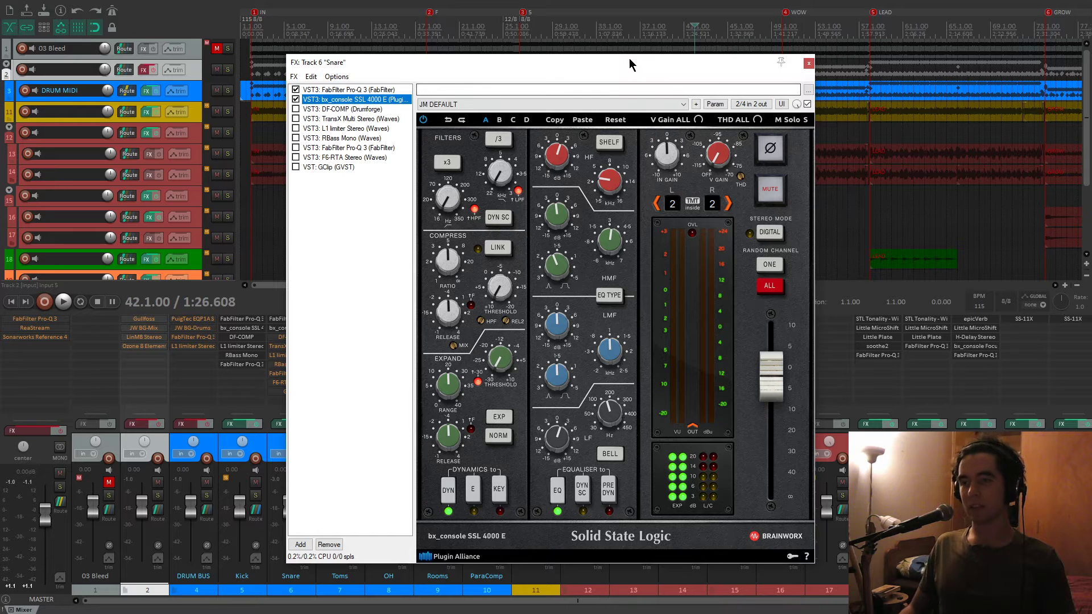
Compare the snare with bx_console SSL 4000 E bypassed and active during playback, leaving it active.
drag(629, 58, 631, 52)
click(809, 97)
key(space)
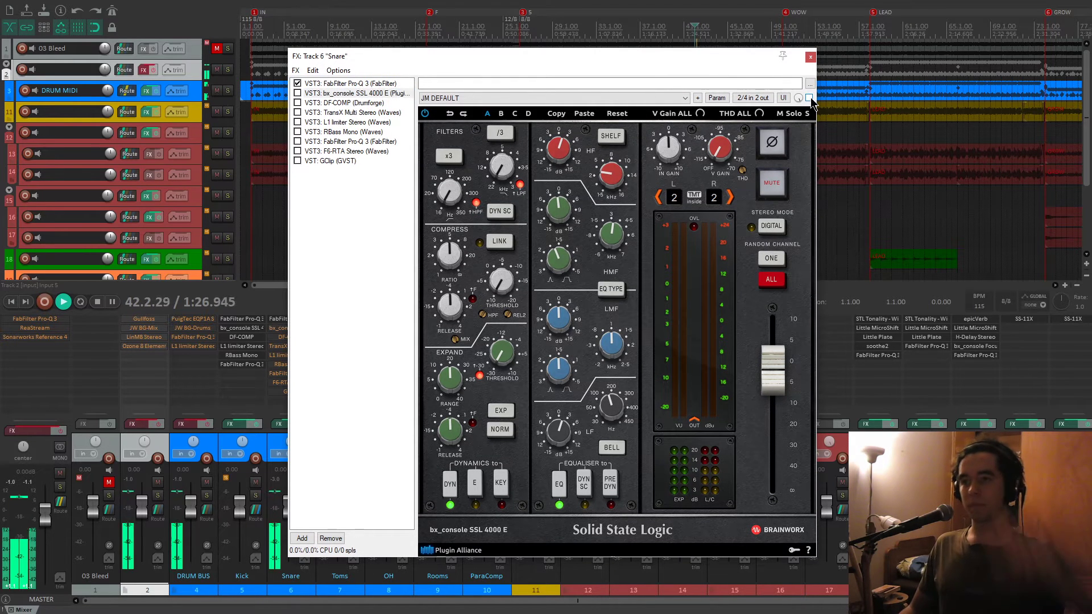
click(809, 98)
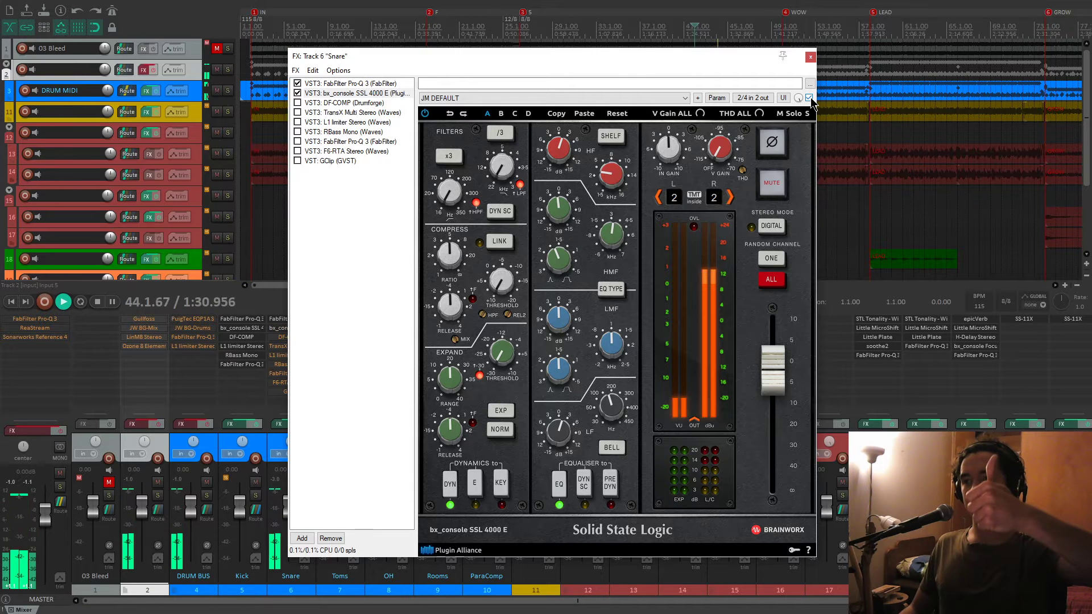
key(space)
Enable DF-COMP on the snare and audition it with a changed Mix amount, returning Mix to 50.
click(351, 103)
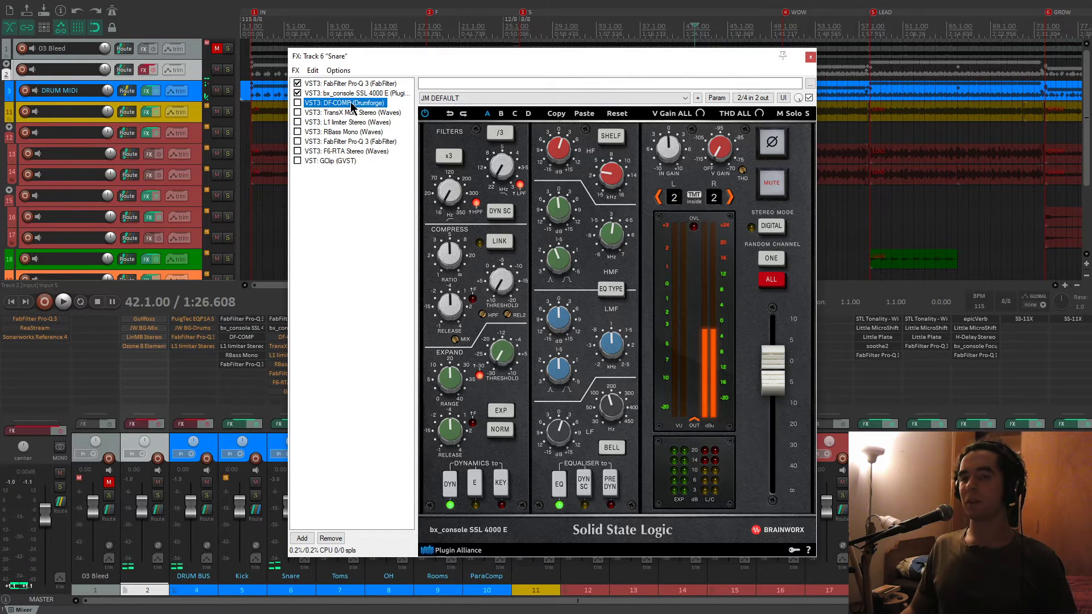
drag(523, 56, 531, 32)
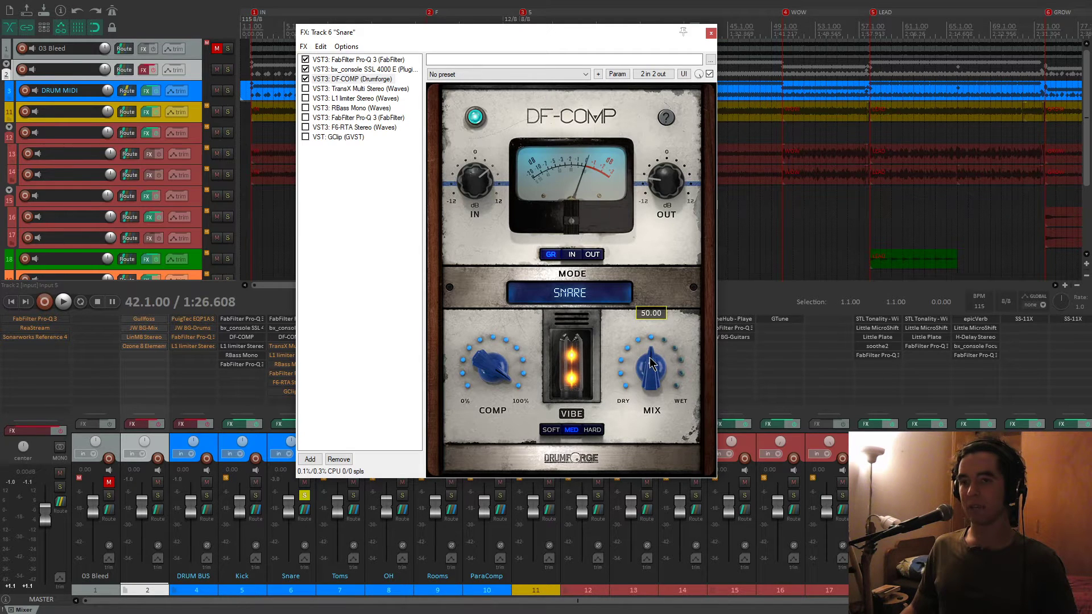
key(space)
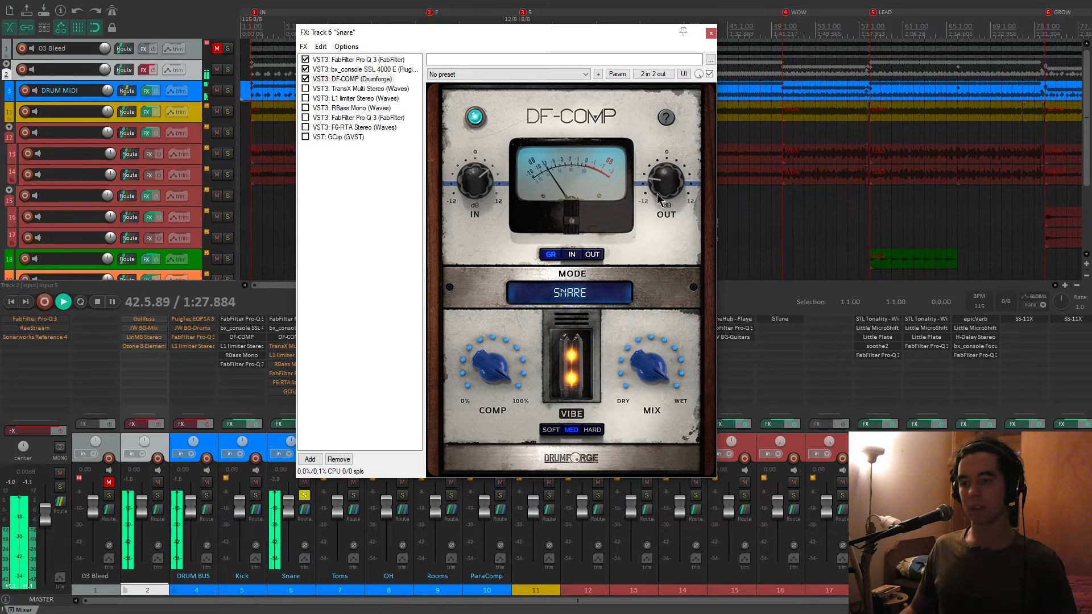
drag(650, 365, 665, 415)
key(space)
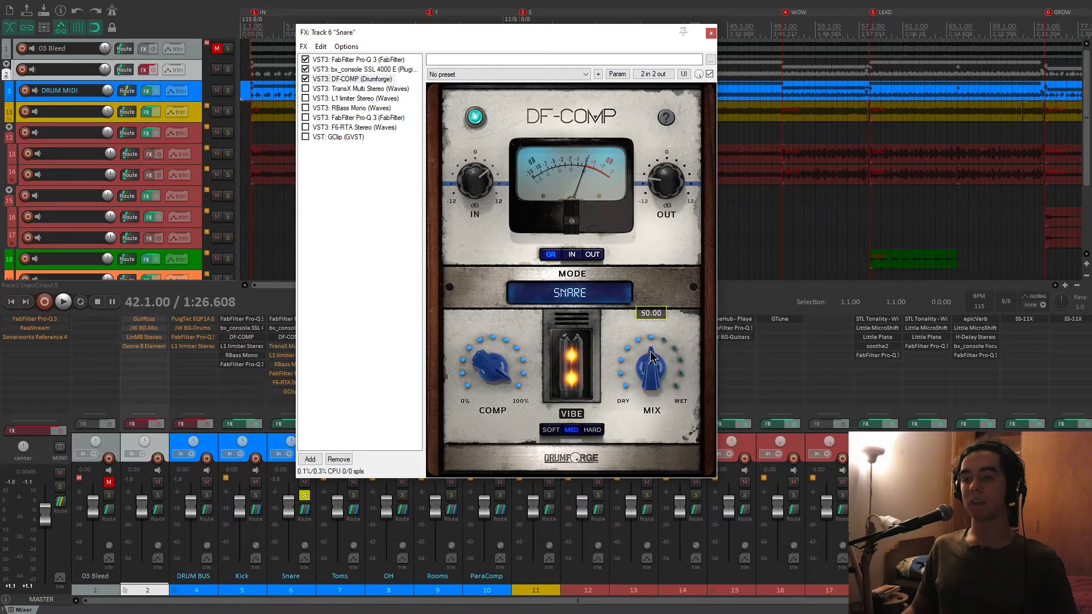
Enable TransX Multi Stereo on the snare and compare it bypassed and active during playback.
click(362, 89)
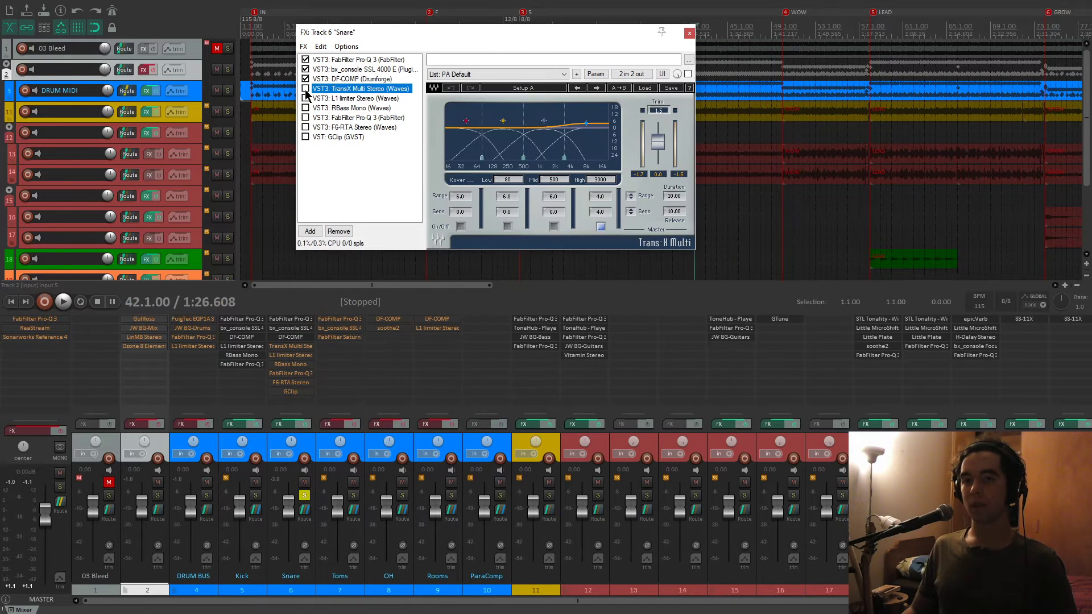
drag(455, 33, 469, 61)
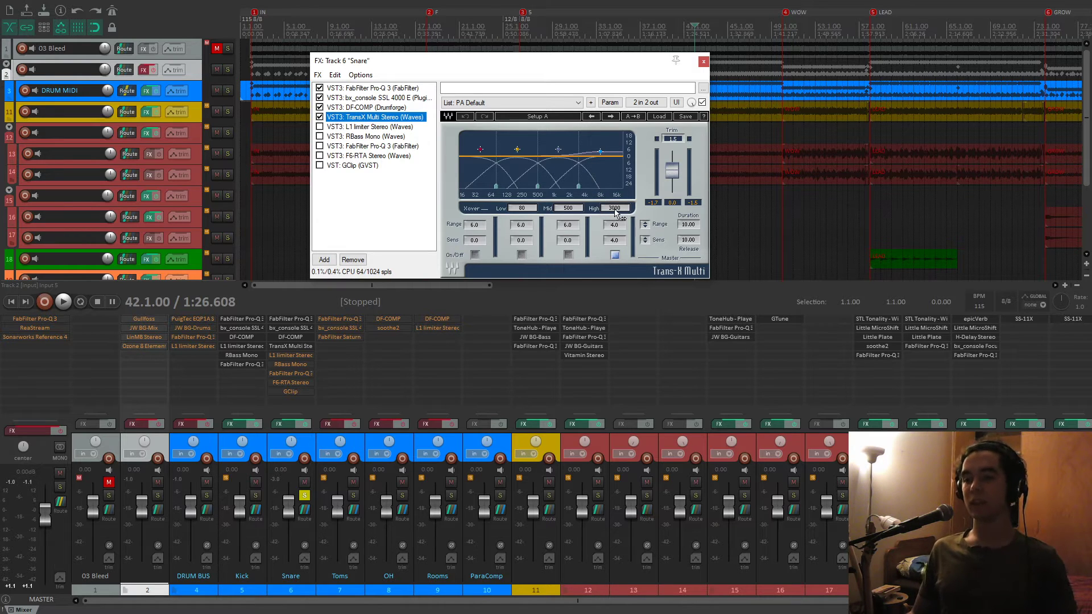
key(space)
click(319, 117)
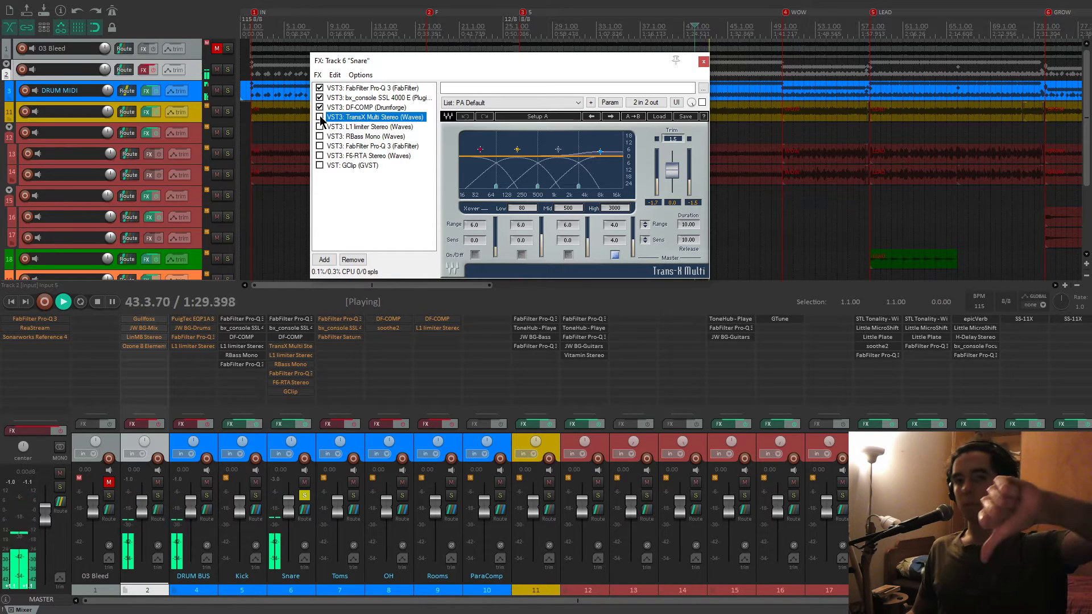
click(319, 118)
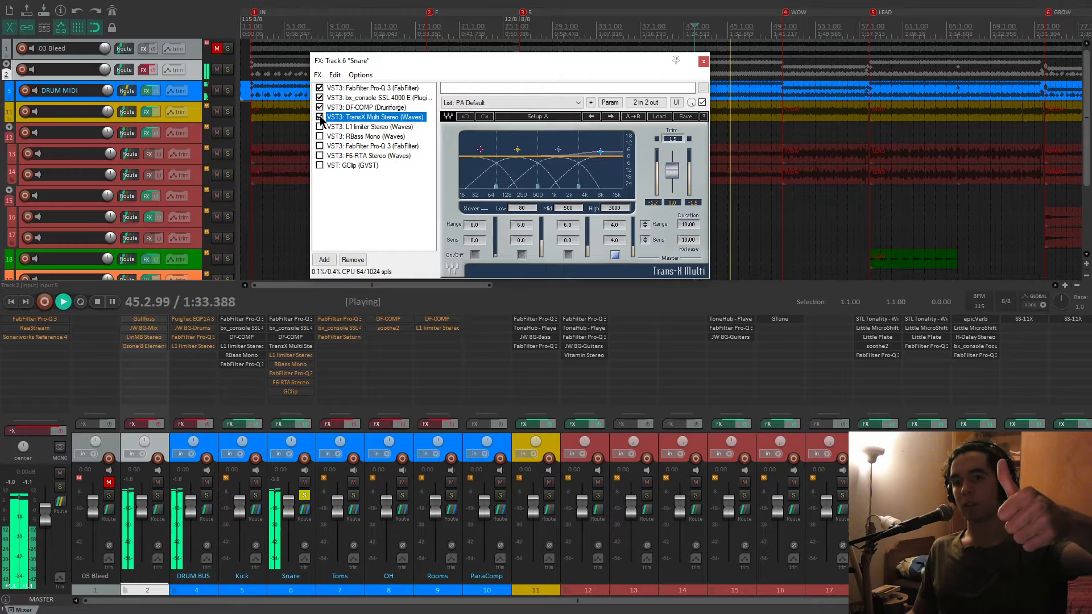
key(space)
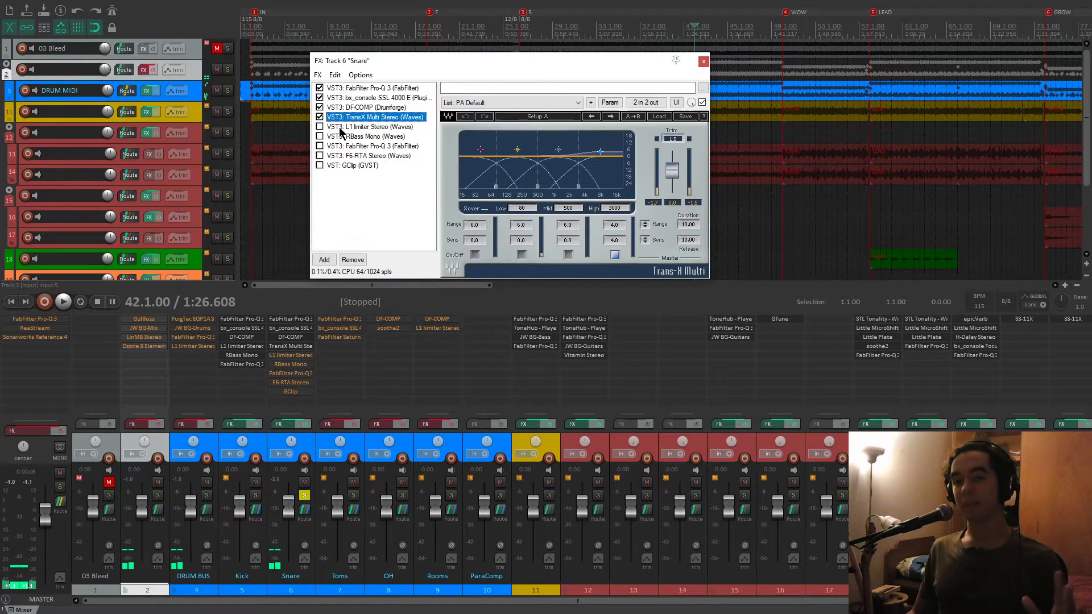
Enable the L1 limiter on the snare and audition it with a lowered threshold, restoring the threshold to -7.0.
click(329, 128)
click(320, 127)
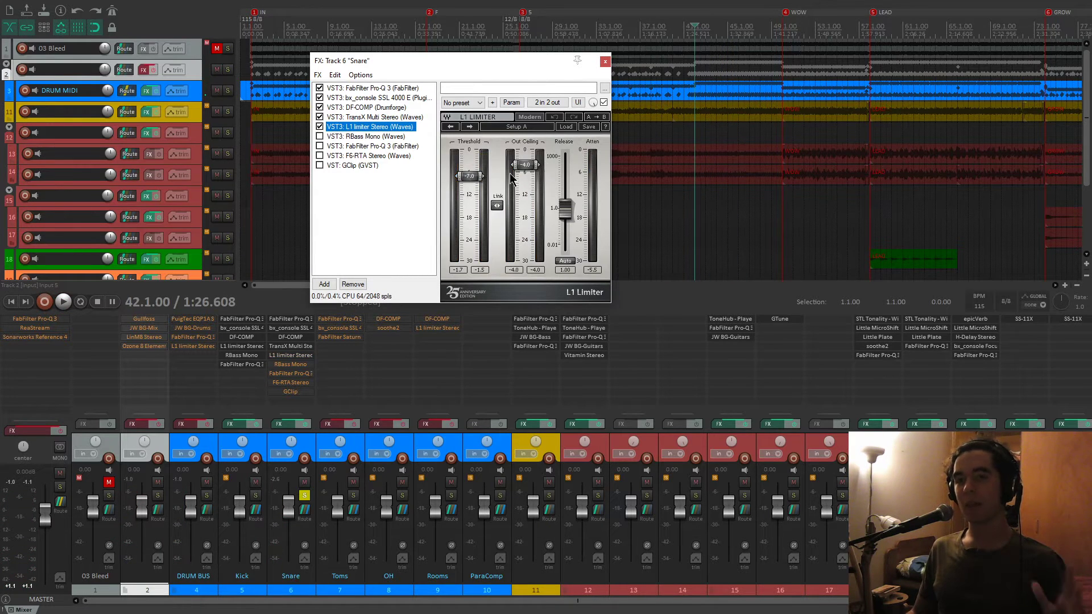
key(space)
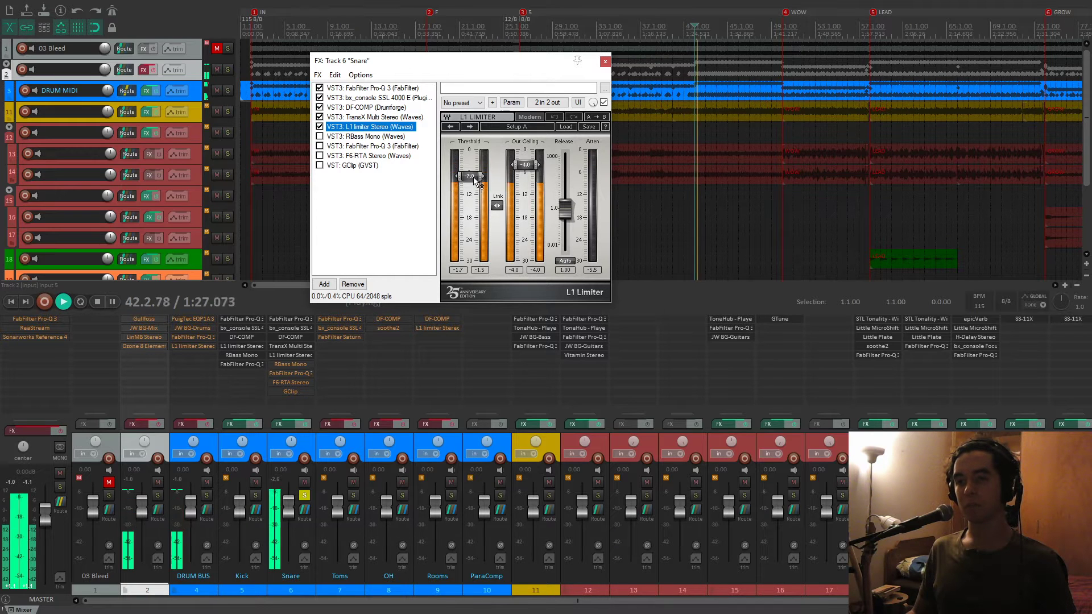
drag(479, 177, 480, 202)
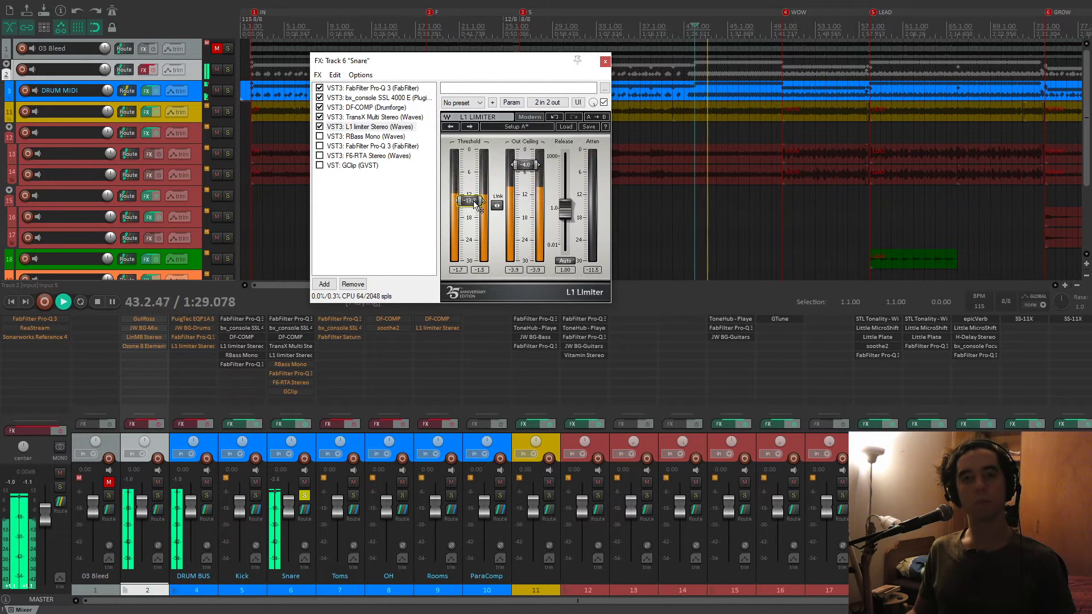
drag(476, 202, 476, 176)
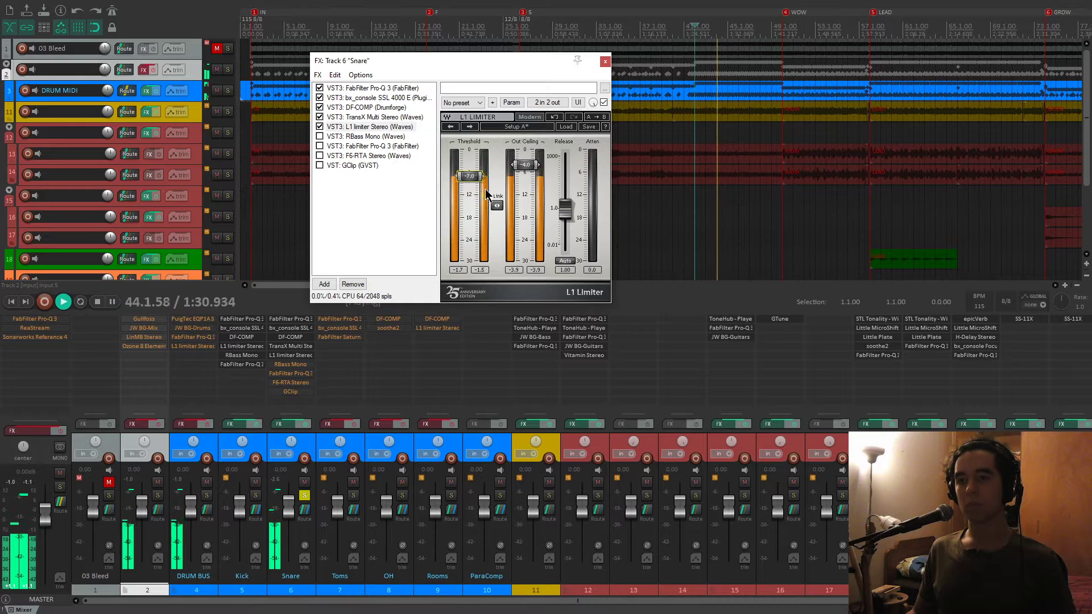
key(space)
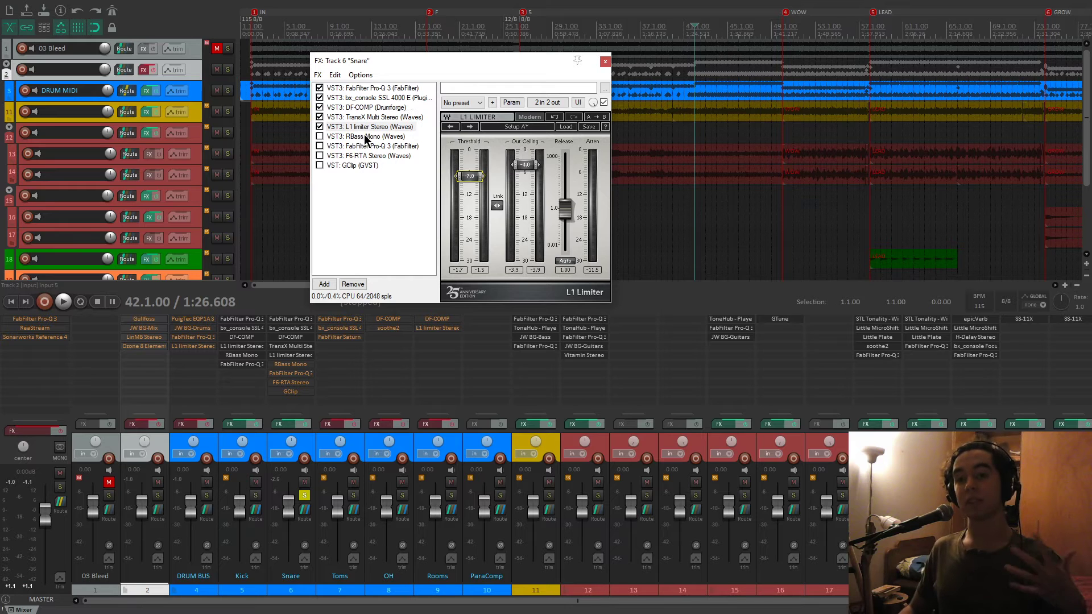
Enable RBass Mono on the snare and compare it bypassed and active during playback.
click(366, 137)
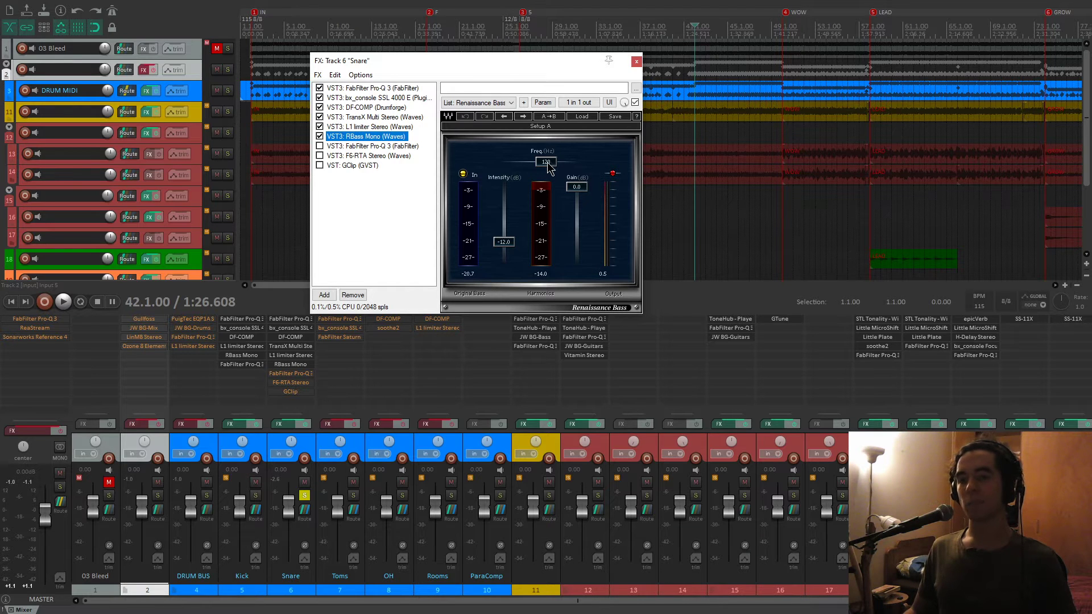
click(386, 146)
click(378, 136)
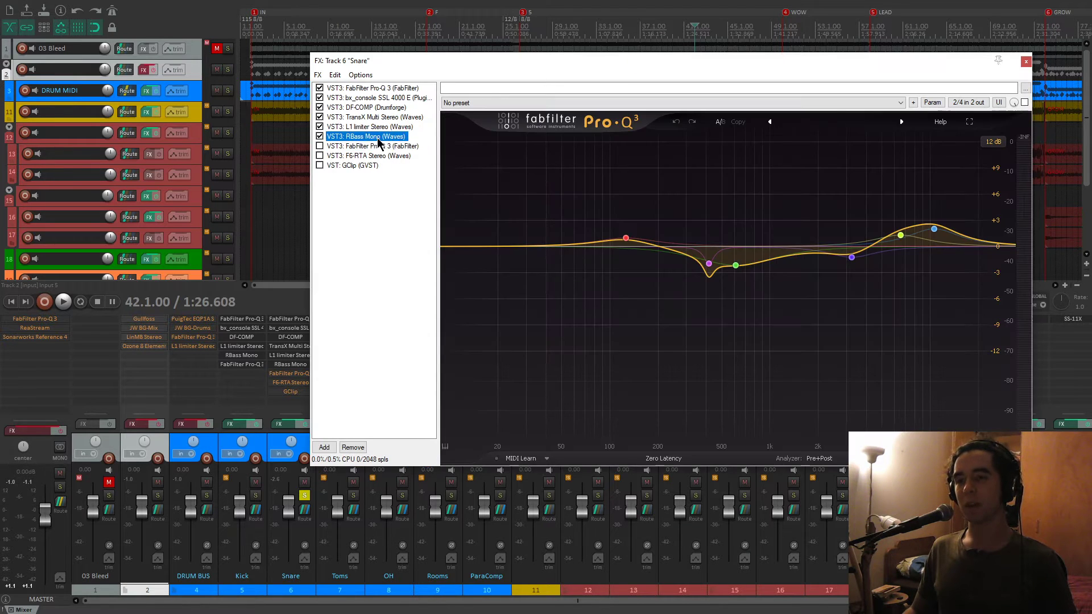
key(space)
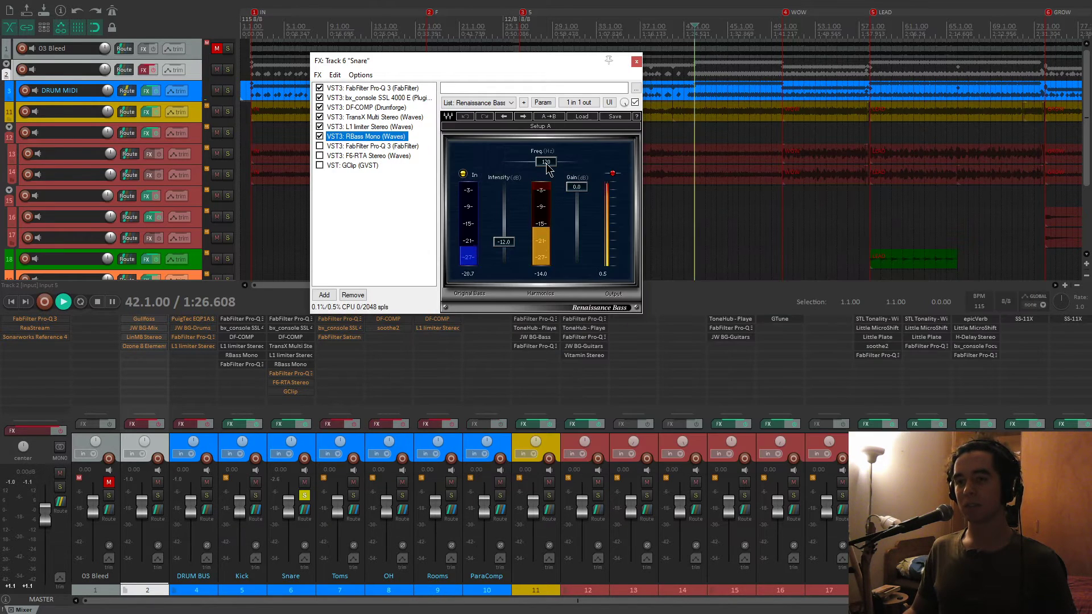
click(635, 103)
click(635, 102)
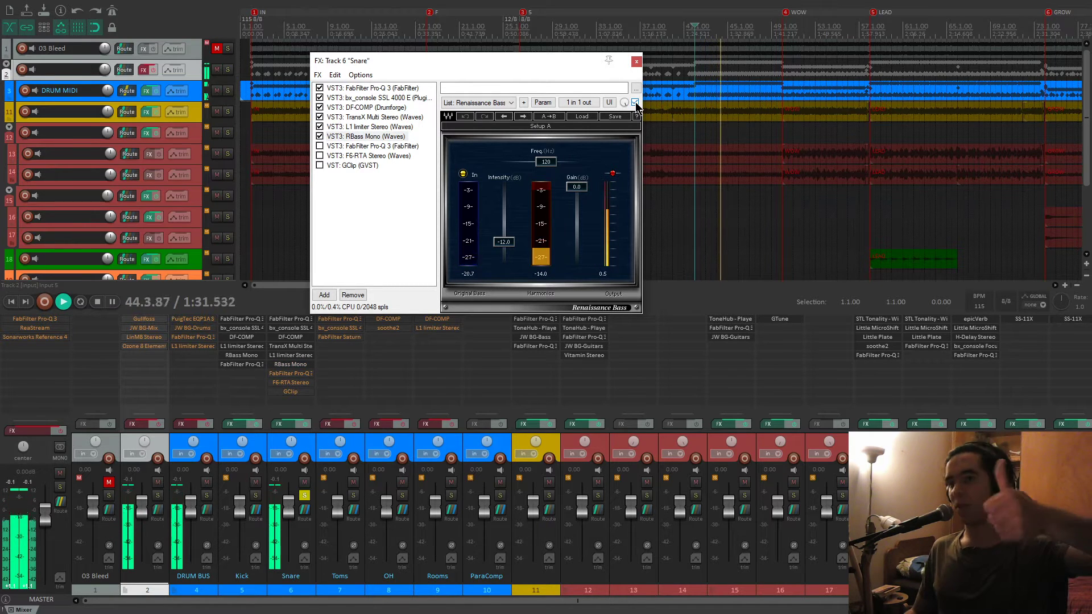
key(space)
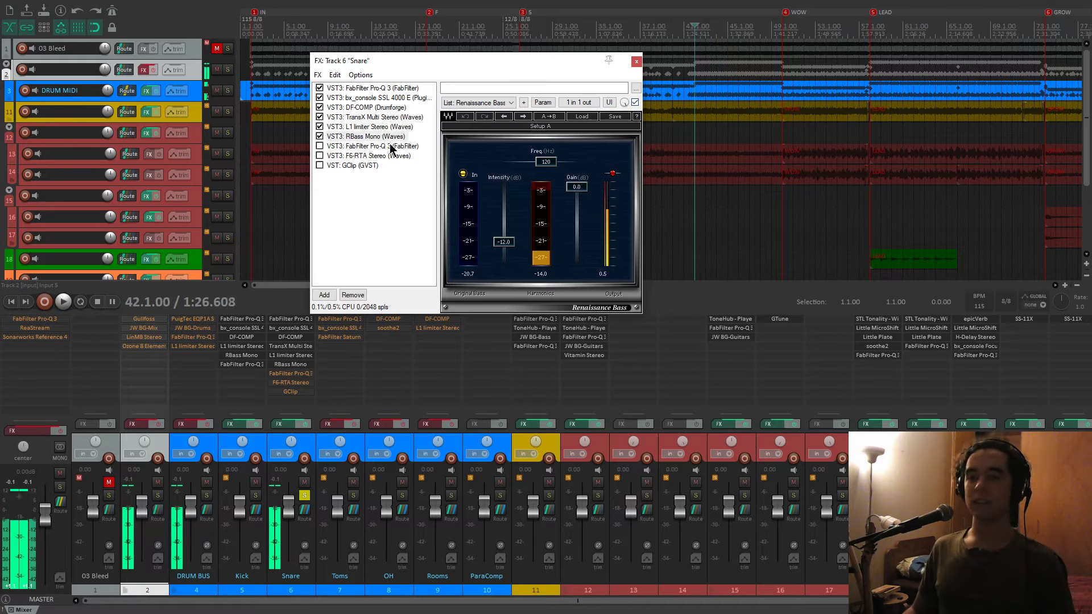
Display the snare's second FabFilter Pro-Q 3 and enable it during playback to compare the sound before and after.
click(387, 145)
drag(715, 62, 654, 52)
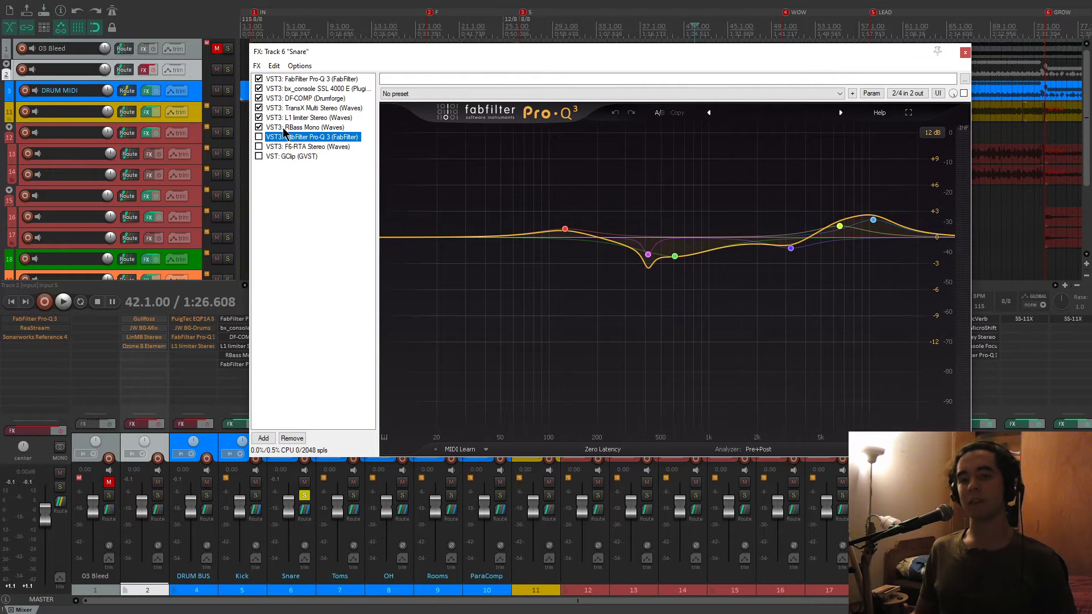
key(space)
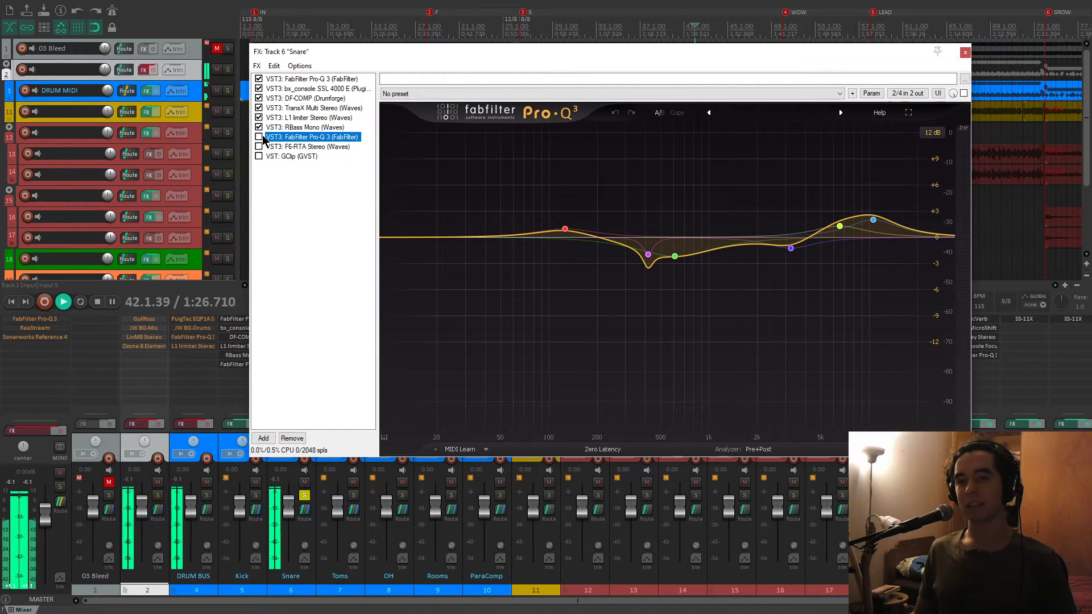
click(259, 137)
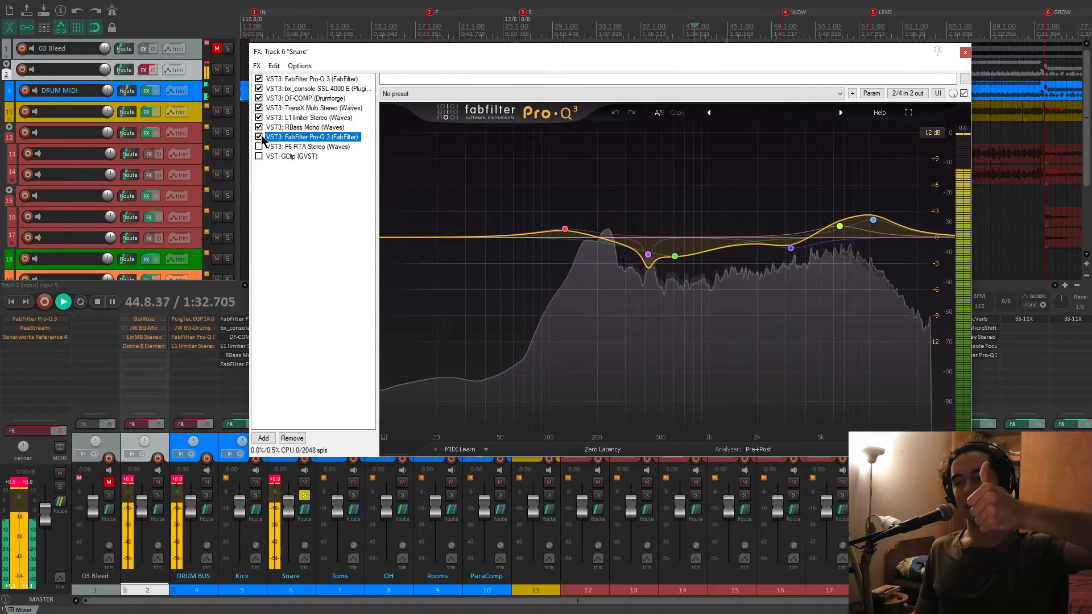
key(space)
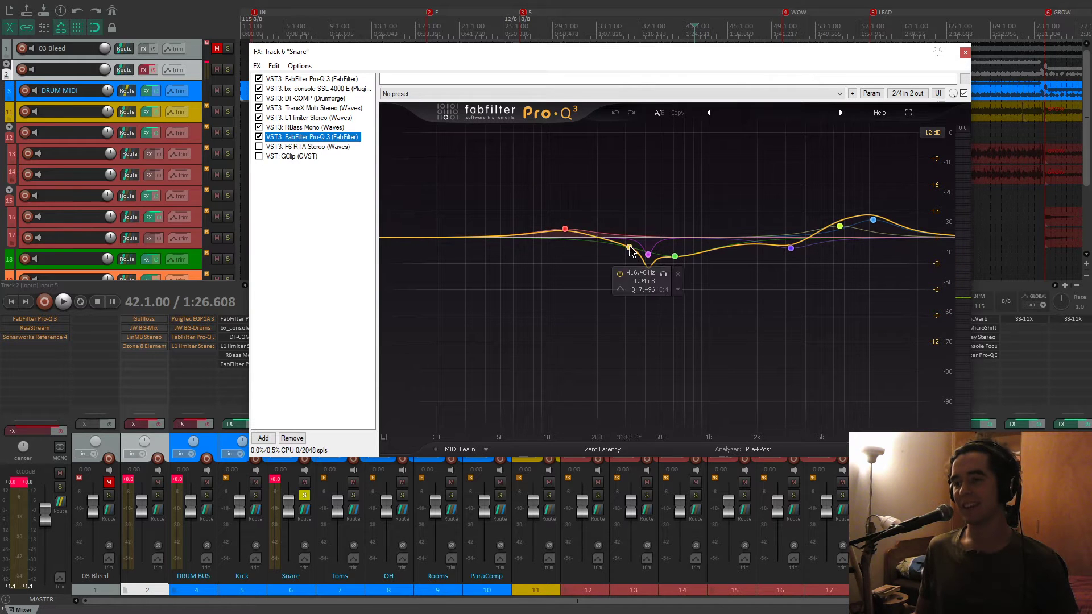
Enable F6-RTA Stereo in the snare's chain and display its dynamic EQ.
click(279, 147)
click(259, 147)
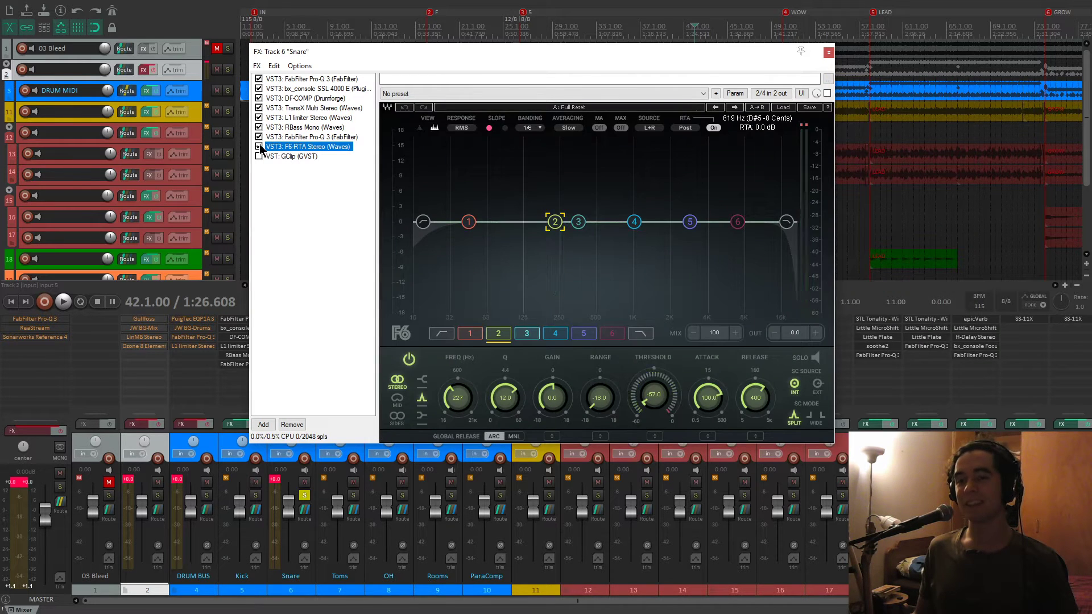
drag(437, 57, 450, 53)
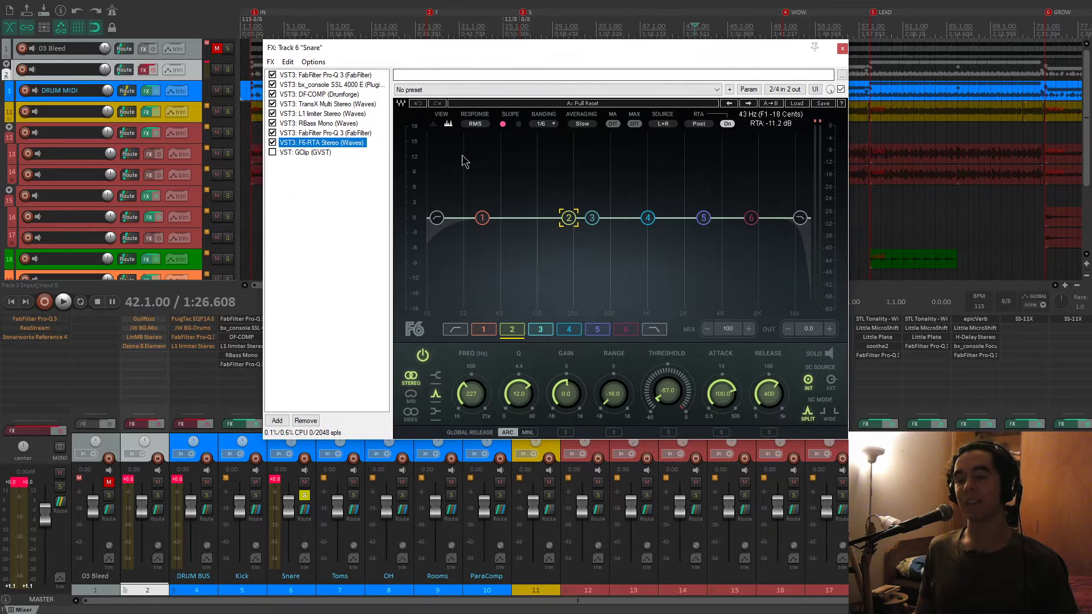
Lower the 416 Hz band in the snare's second FabFilter Pro-Q 3 to about -9 dB and audition the deeper cut.
click(332, 133)
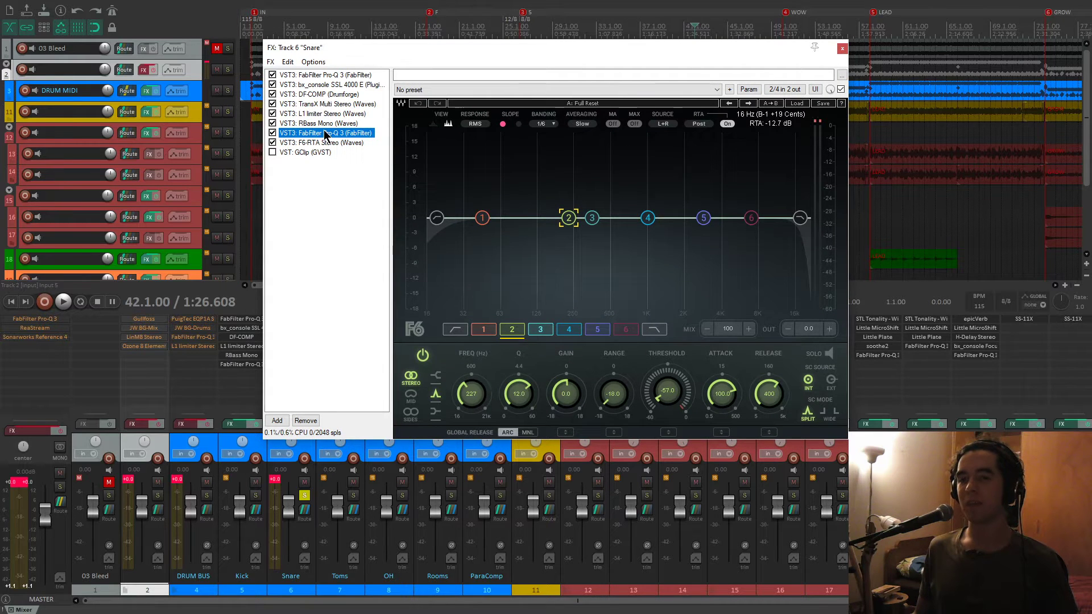
drag(664, 252, 663, 316)
key(space)
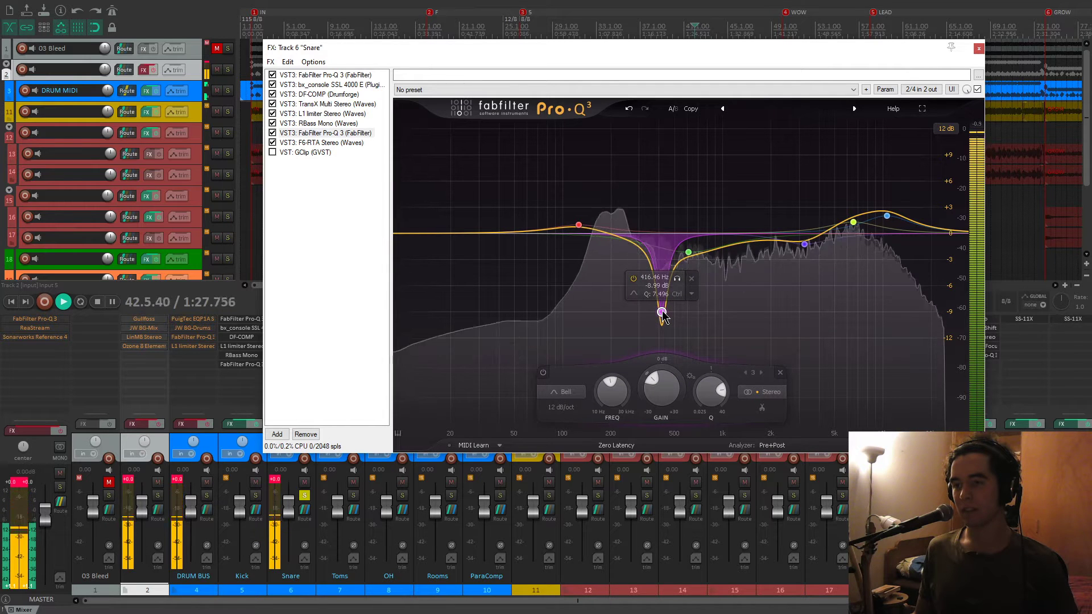
key(space)
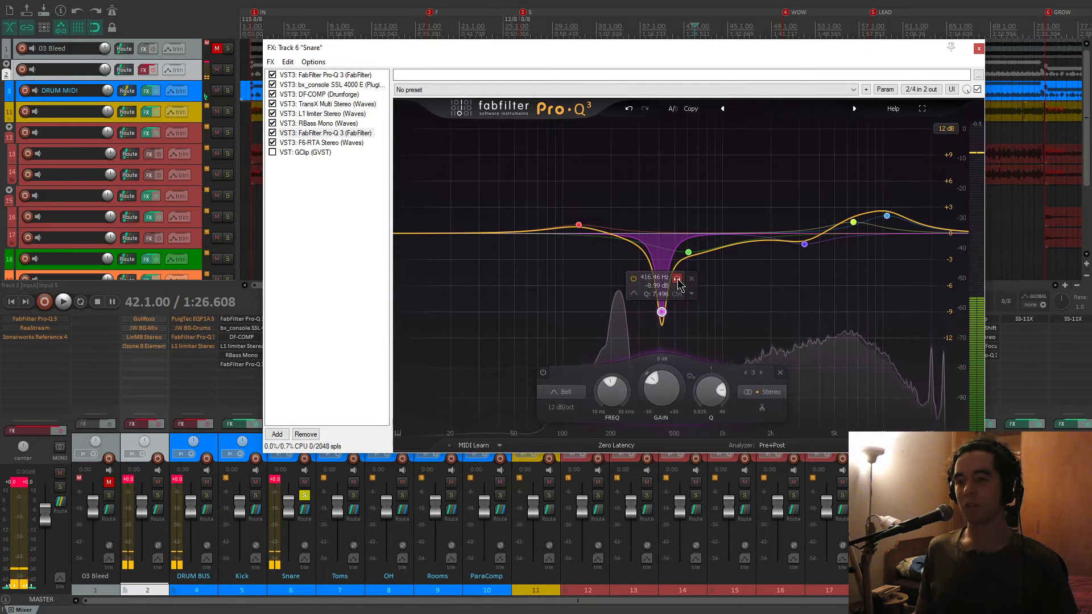
Audition the soloed 416 Hz band of the snare's second Pro-Q 3 and restore its gain to -1.94 dB.
click(677, 278)
key(space)
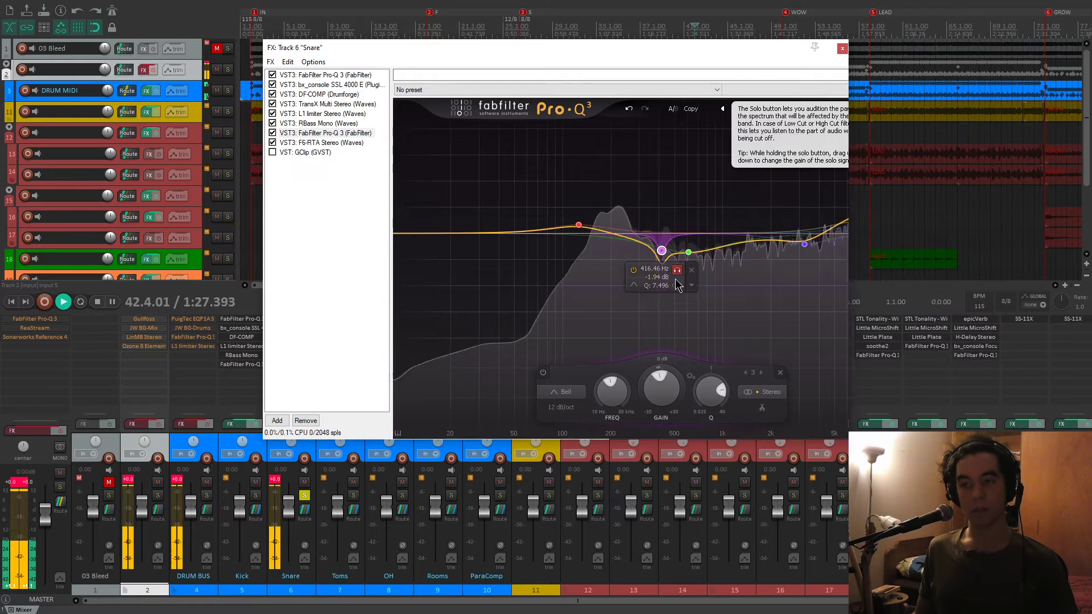
click(310, 142)
click(301, 134)
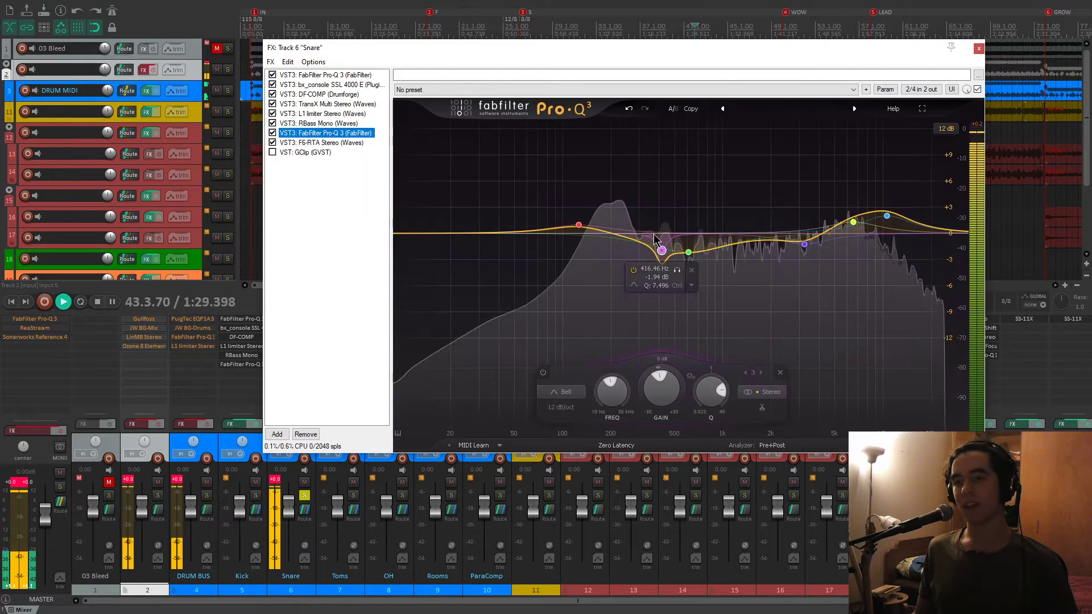
key(space)
Display the snare's F6-RTA and audition its band 2 at 227 Hz in solo during playback.
click(324, 142)
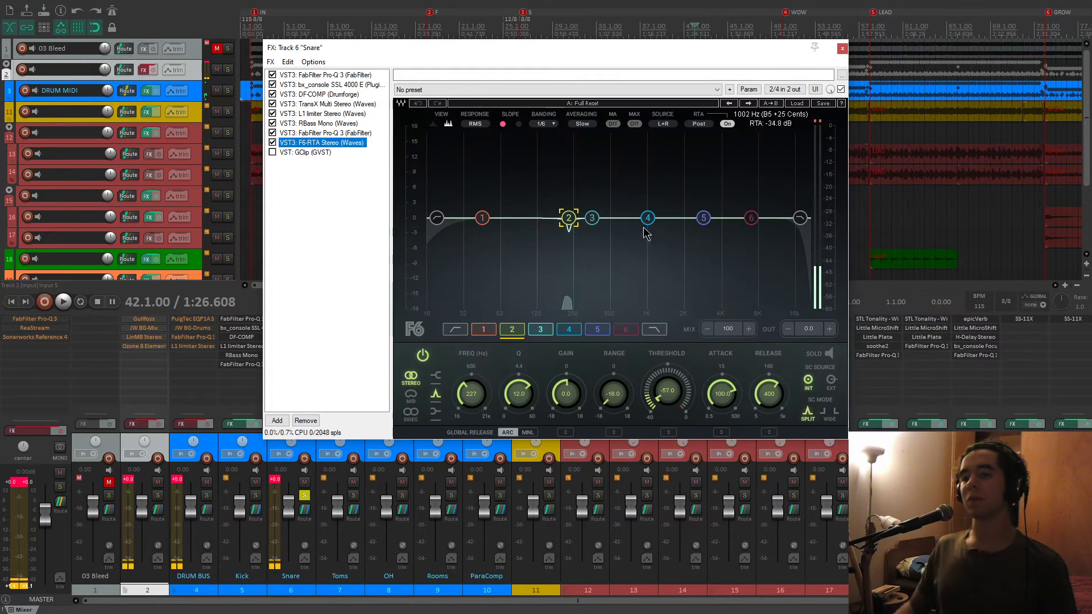
ctrl+alt+click(569, 218)
key(space)
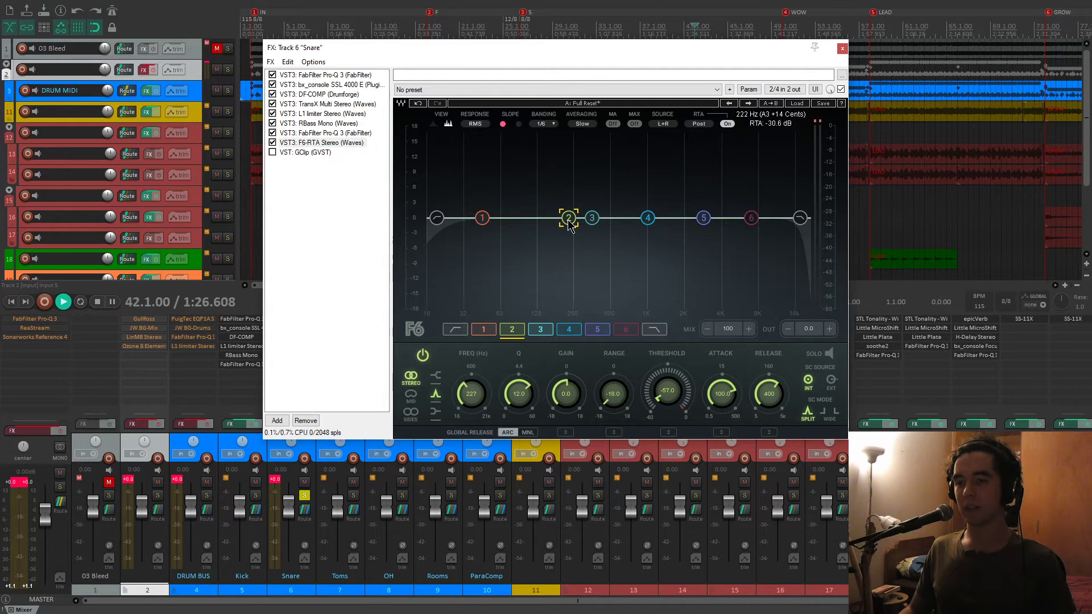
ctrl+alt+click(569, 218)
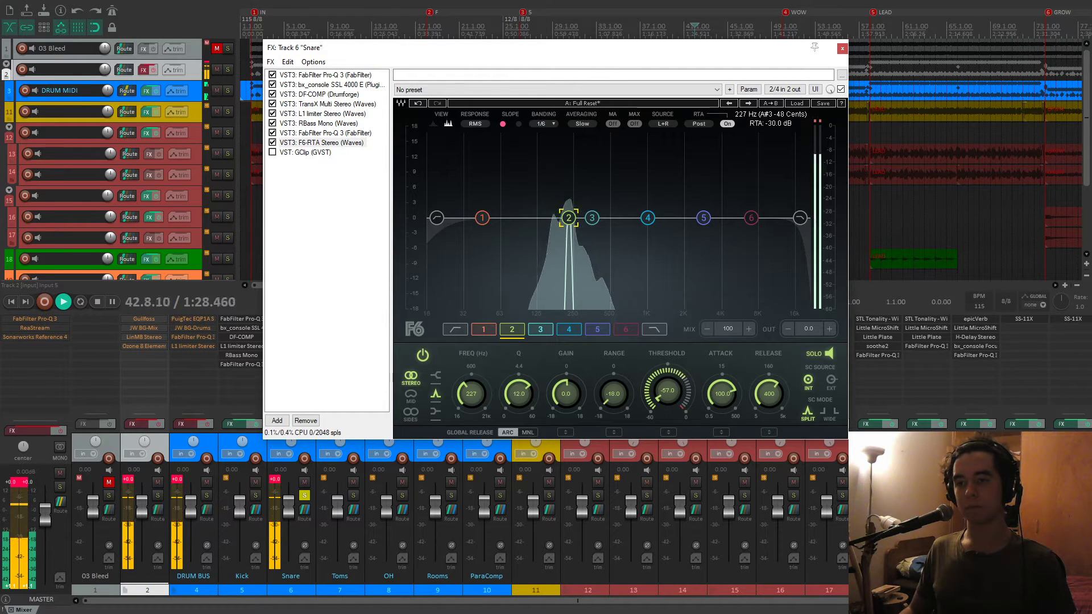
key(space)
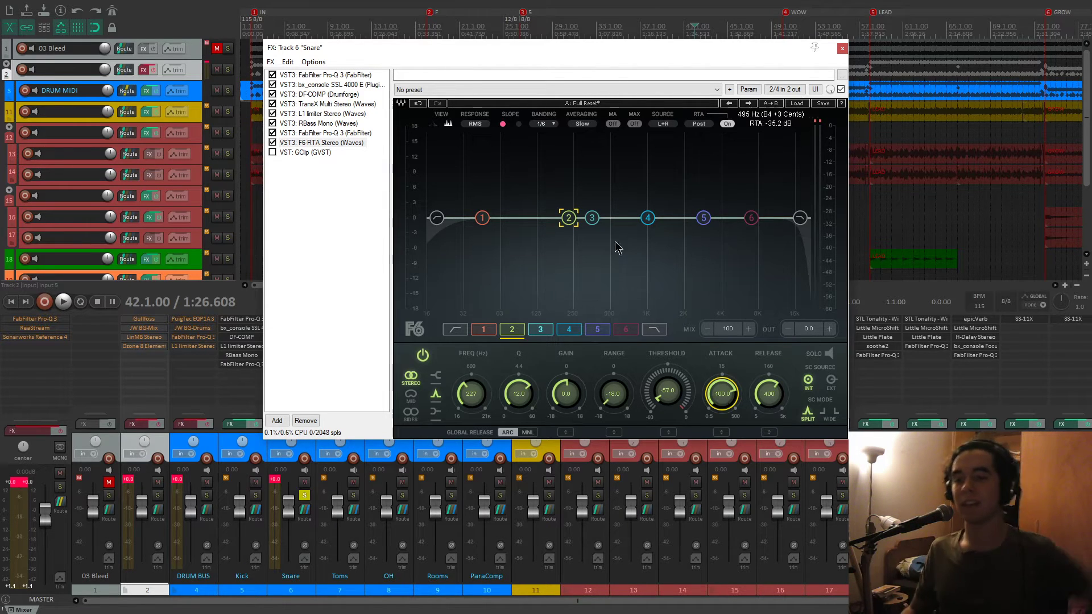
Audition the full F6-RTA dynamic cut on the snare and set band 2's release to 300.
key(space)
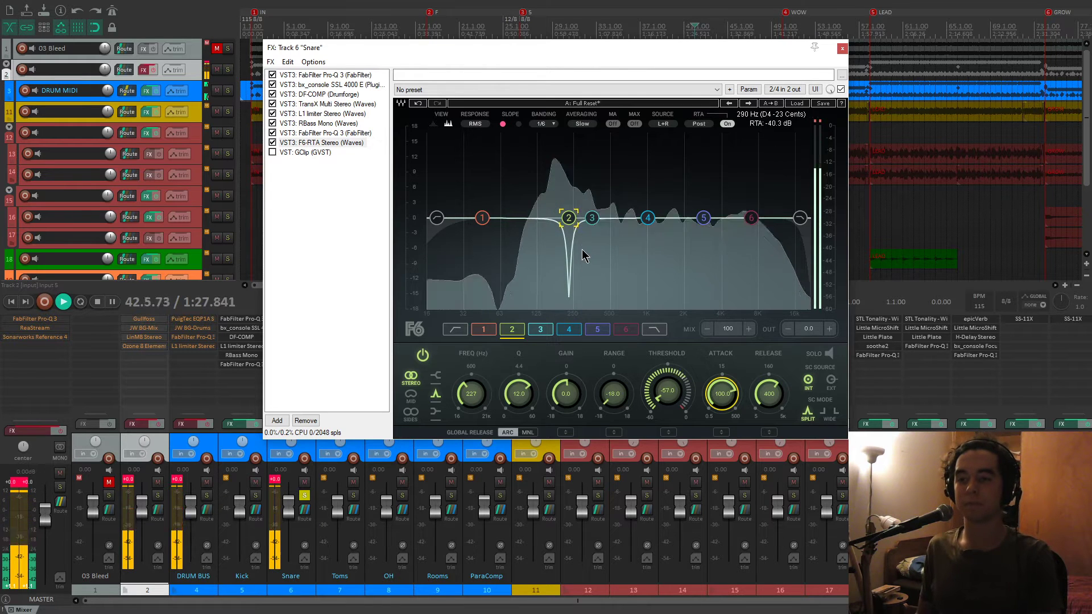
key(space)
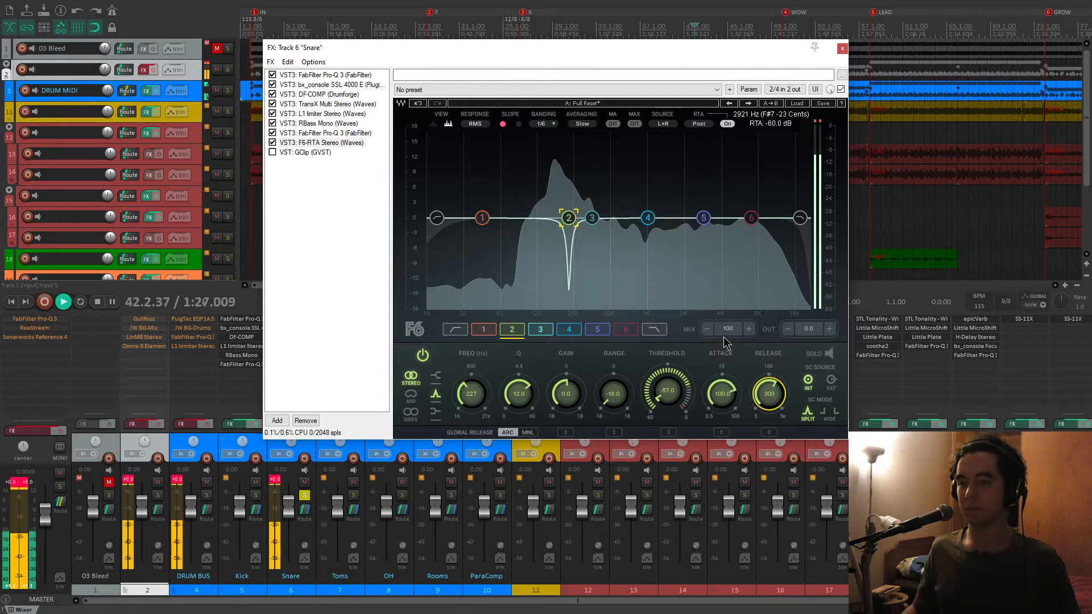
key(space)
Play the snare from marker 2 and compare F6-RTA bypassed and active.
drag(580, 47, 572, 83)
key(2)
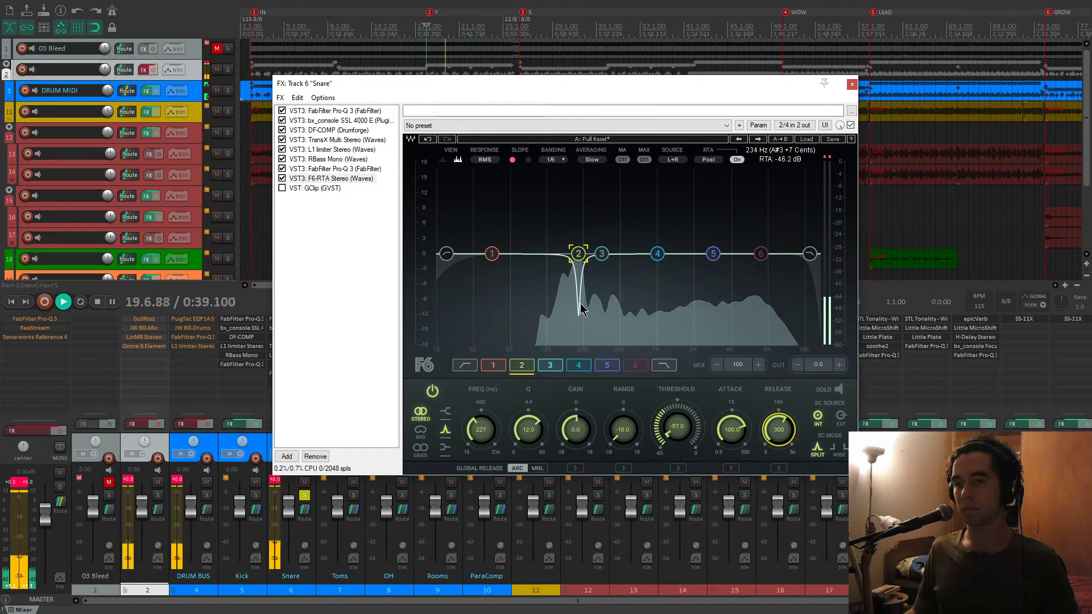
click(850, 125)
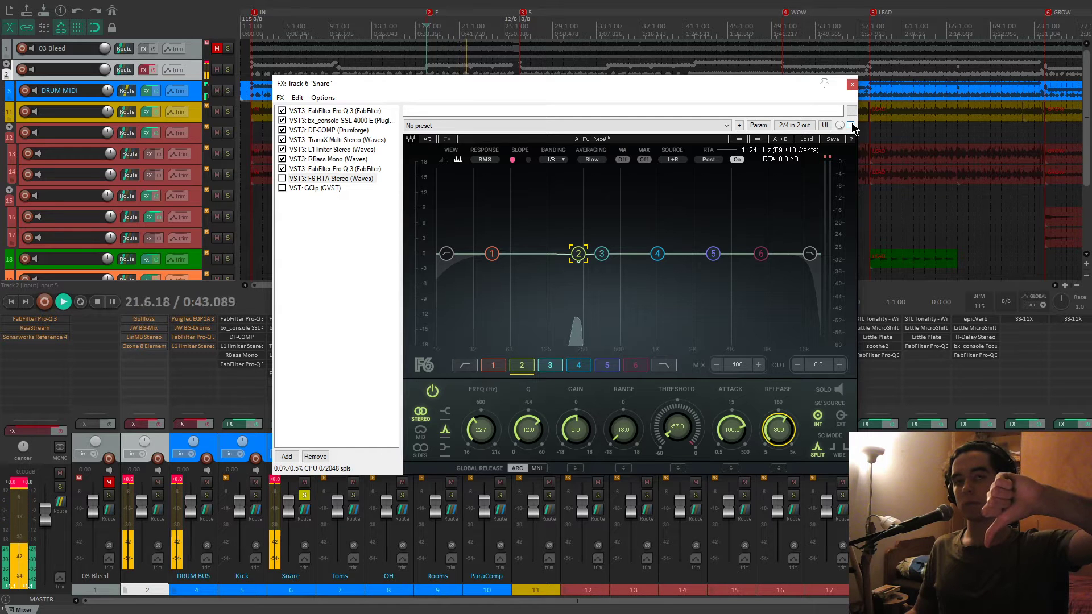
click(850, 125)
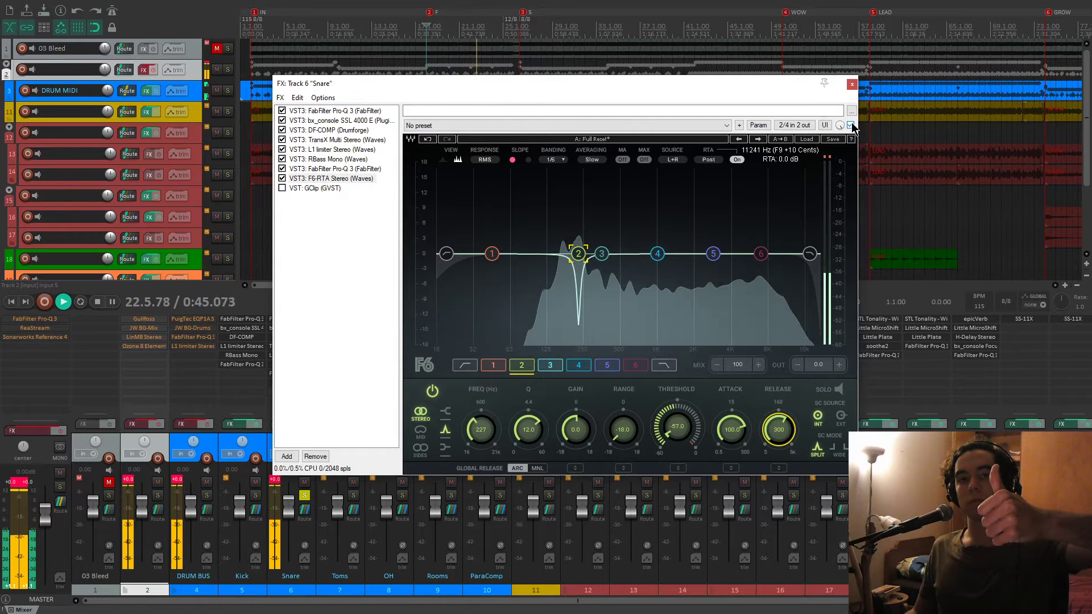
key(space)
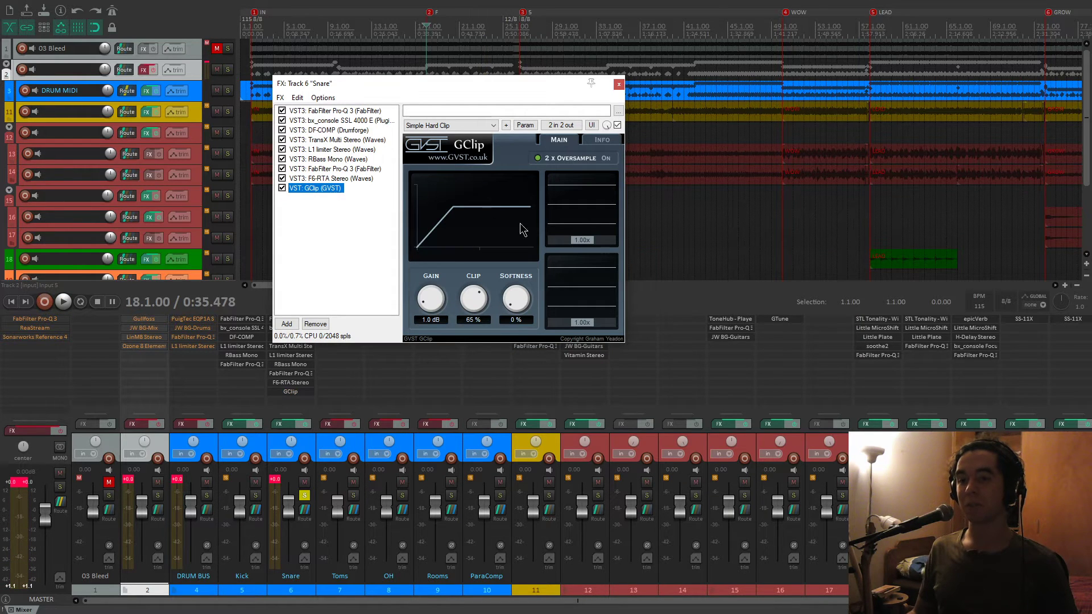
Enable and audition GClip on the snare with the Snare, DRUM BUS and track 2 peak meters reset, and close the effects window.
click(278, 484)
click(178, 481)
click(129, 482)
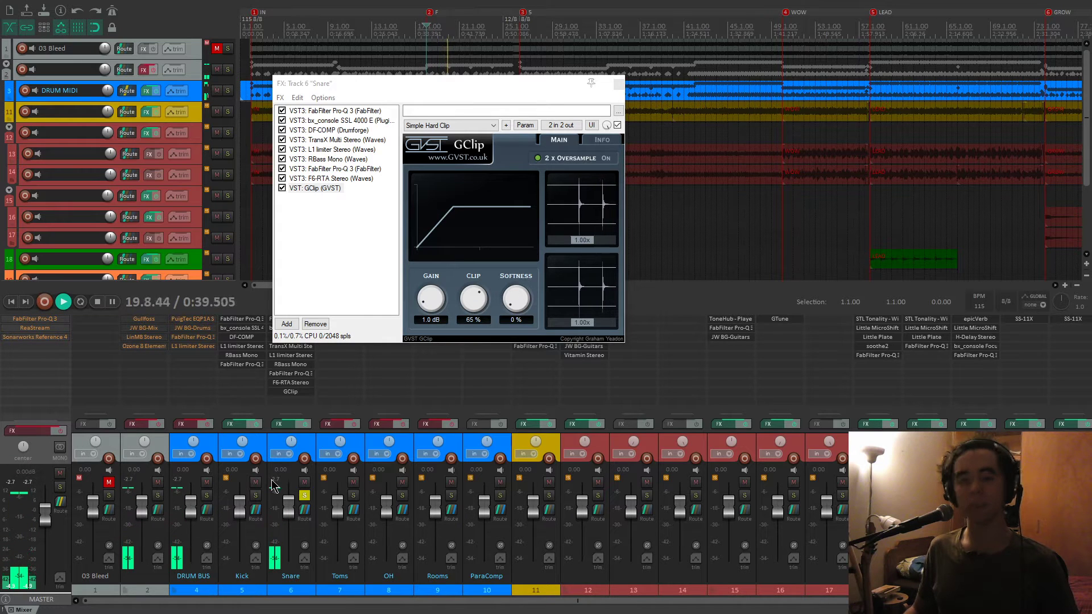
click(304, 495)
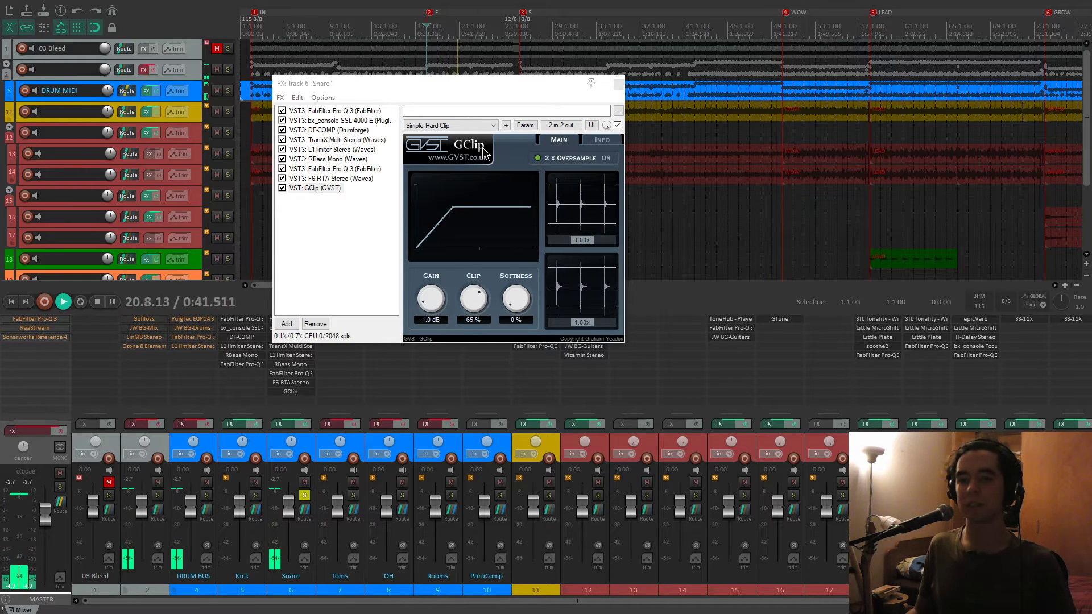
key(space)
click(618, 85)
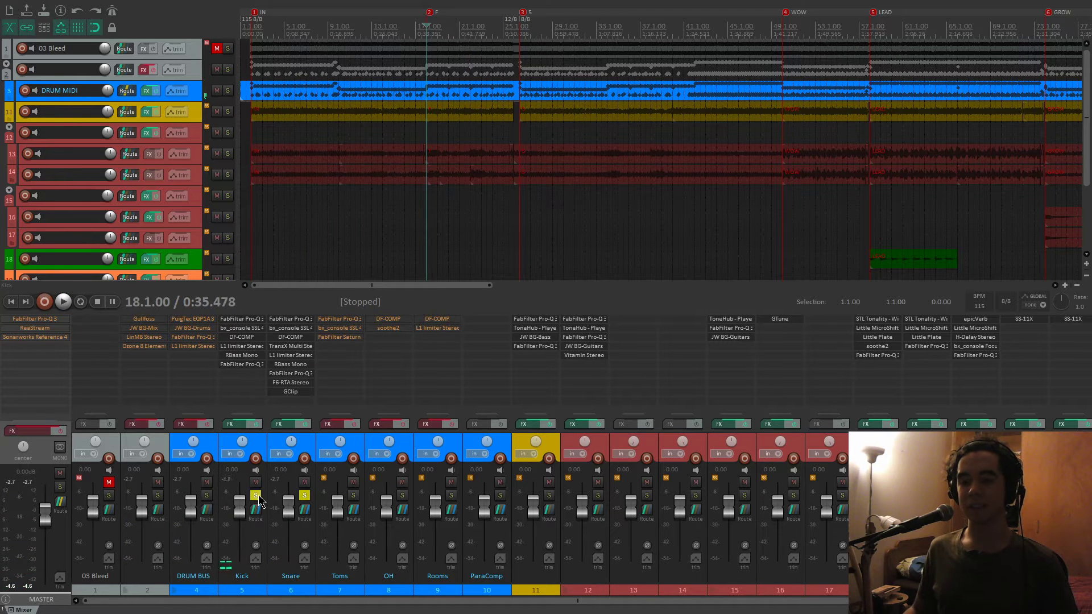
Audition the soloed kick and snare together from the song's start, from markers 2 and 3, and from around bar 42.
click(433, 136)
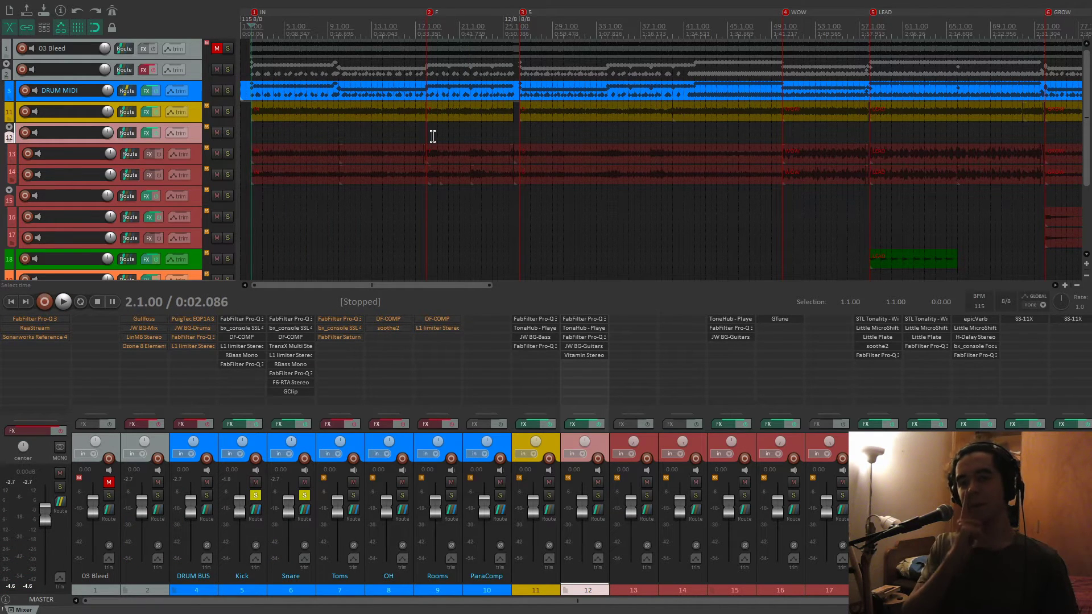
key(space)
key(2)
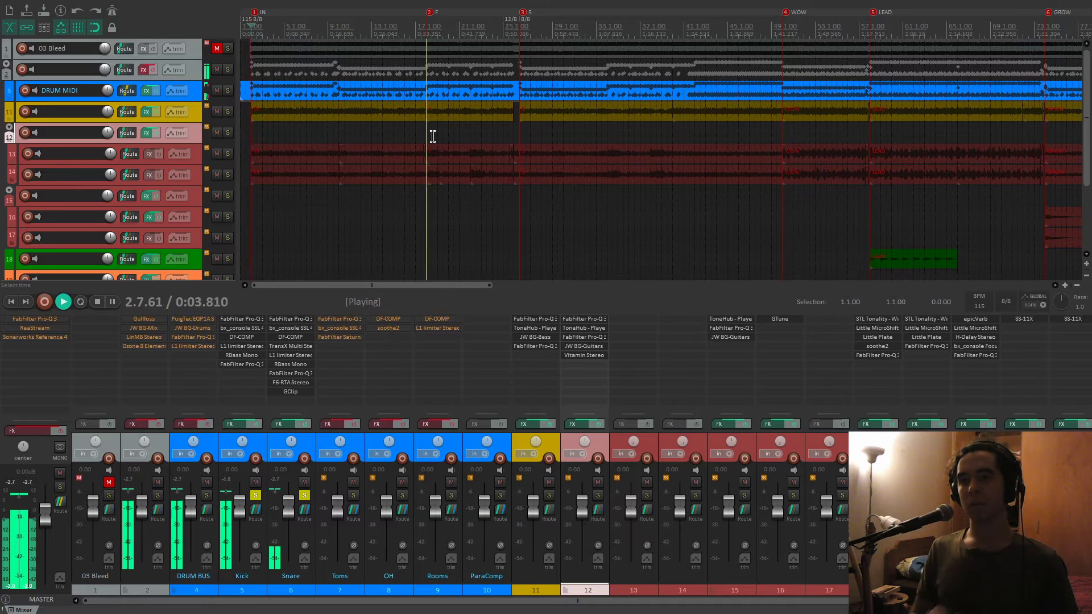
key(3)
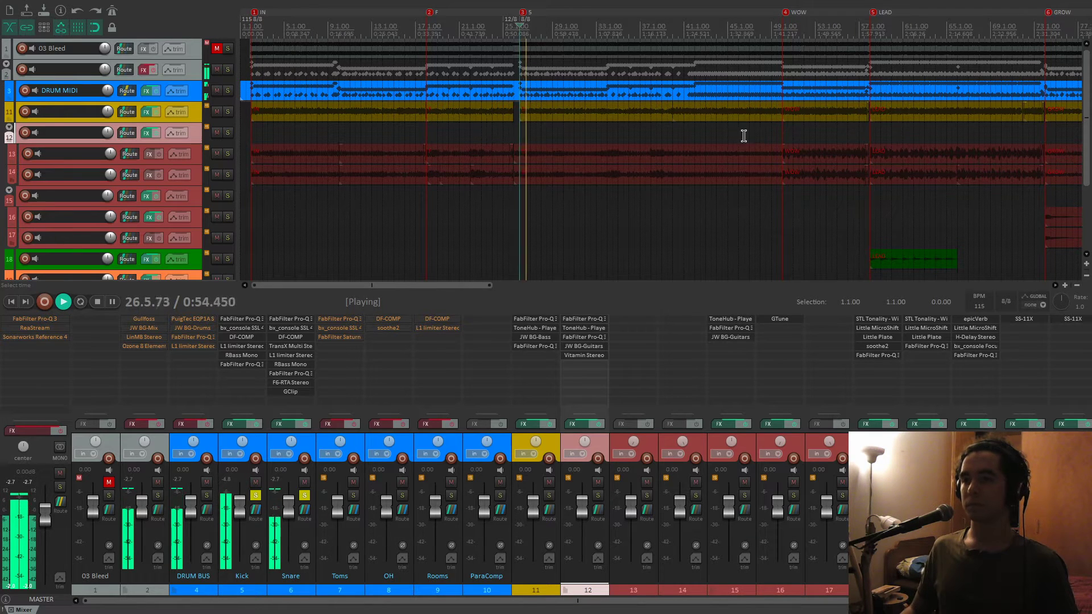
click(697, 133)
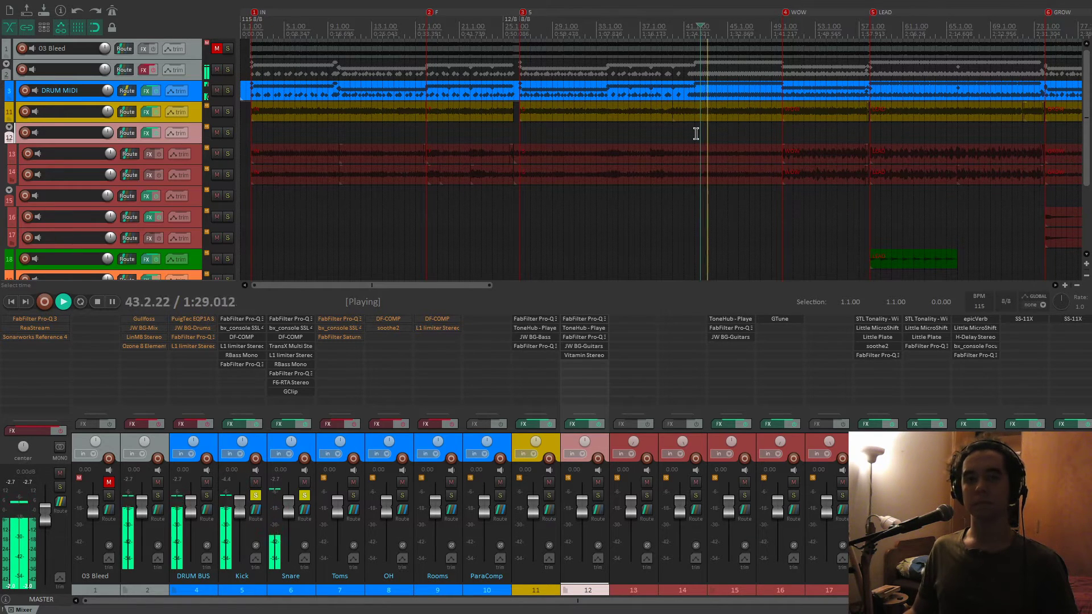
key(space)
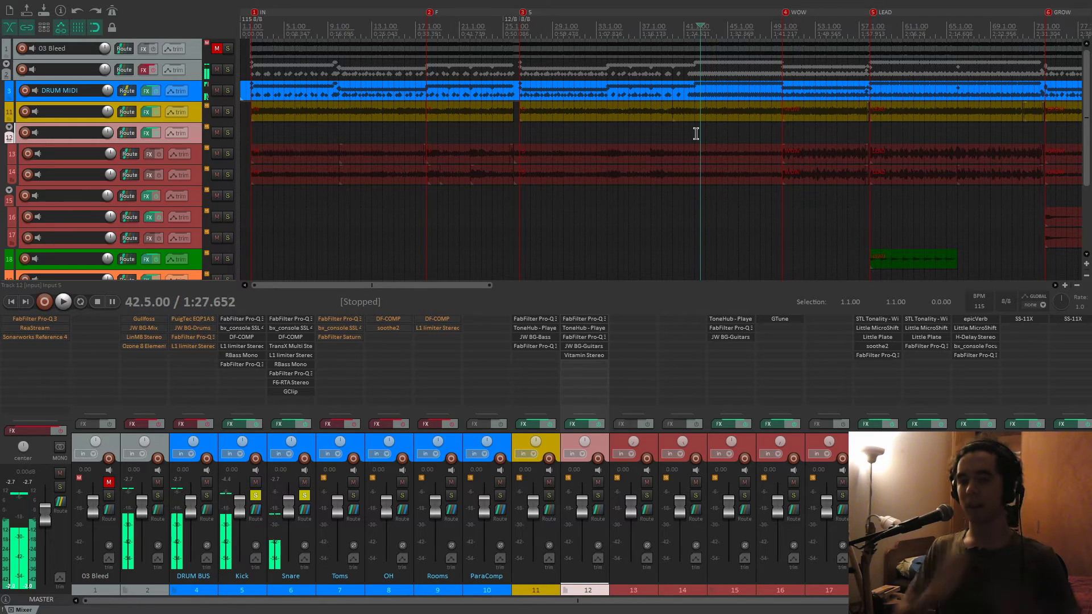
Locate the tom fill near bar 169 in the DRUM MIDI item, cue playback there and close the MIDI editor.
double_click(728, 101)
scroll(560, 362, down, 4)
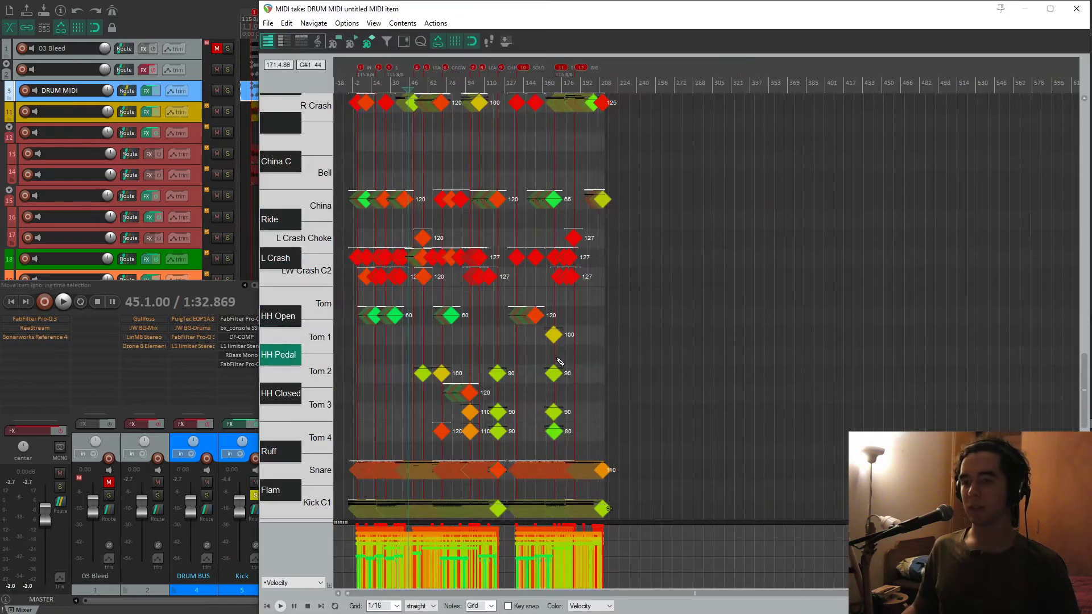
click(560, 362)
key(space)
scroll(819, 358, up, 5)
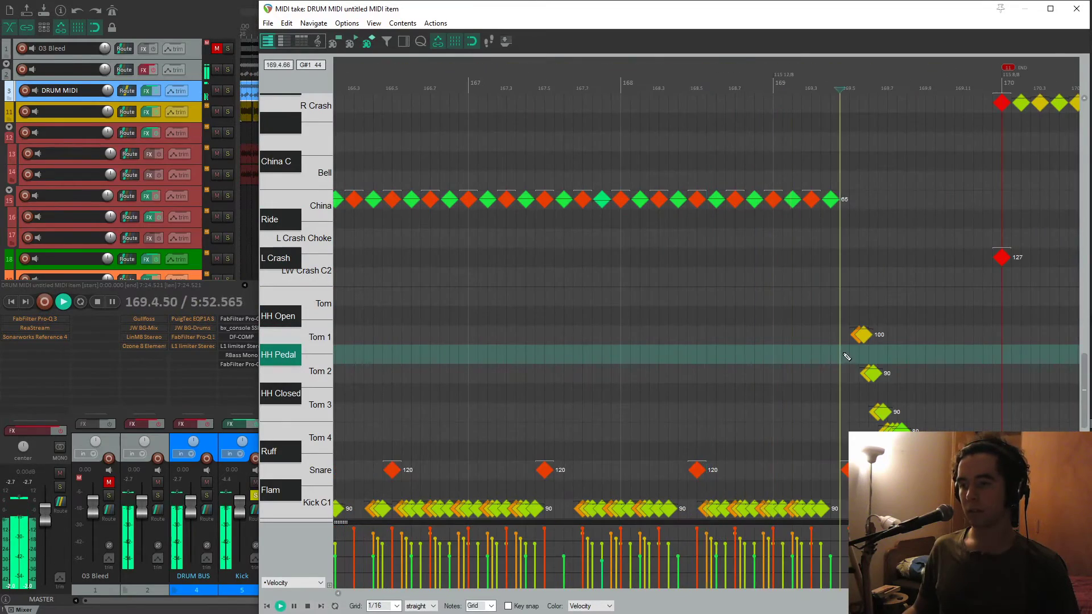
scroll(846, 357, up, 3)
key(space)
click(1076, 8)
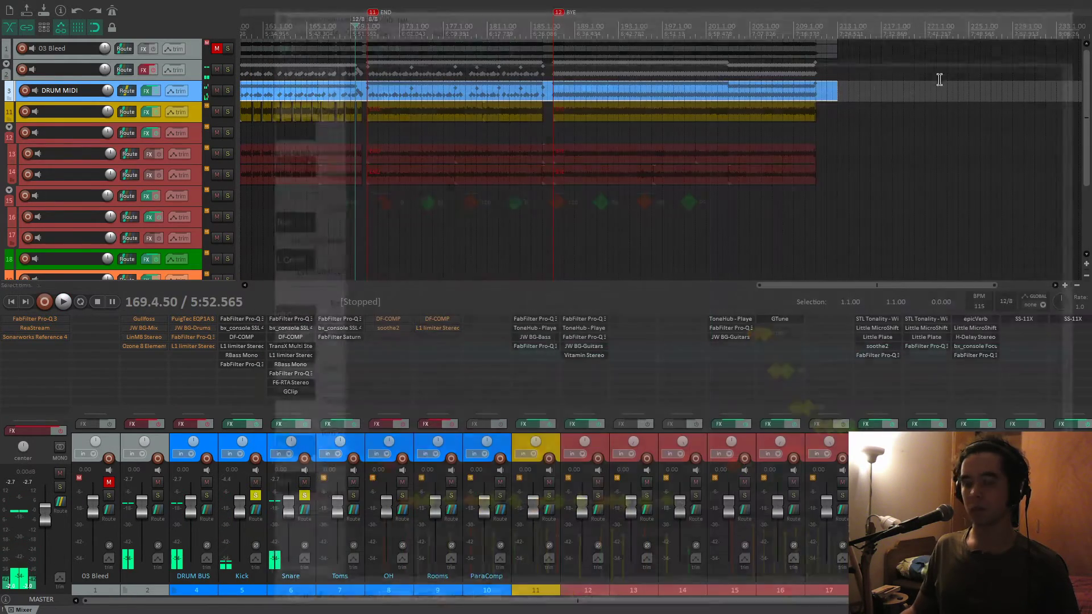
Solo only the Toms track for the fill by unsoloing snare and kick, and bypass the Toms' effects chain.
click(353, 495)
key(space)
click(304, 495)
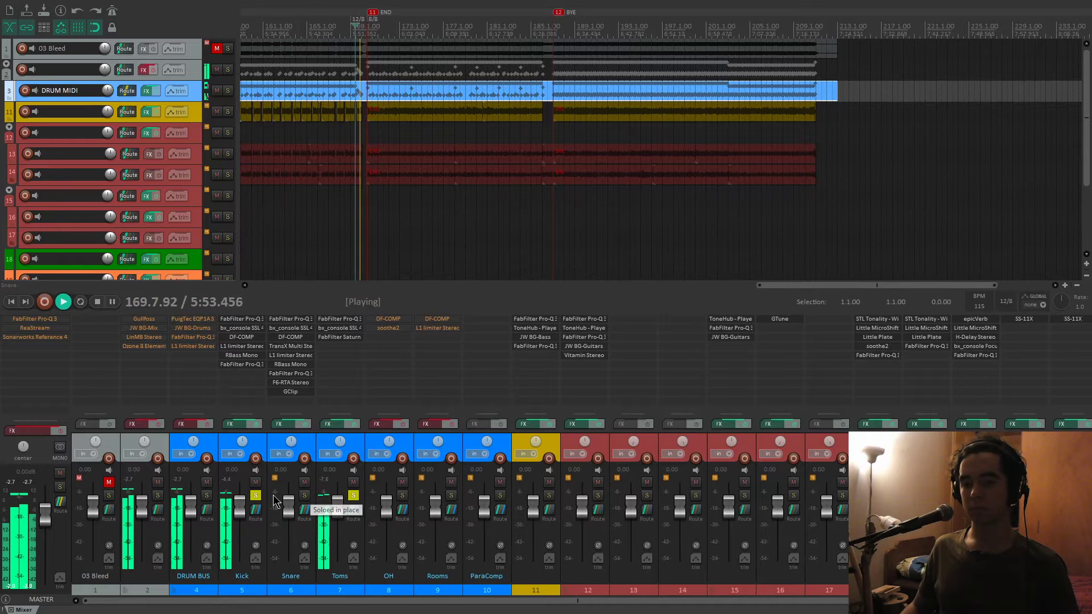
click(255, 496)
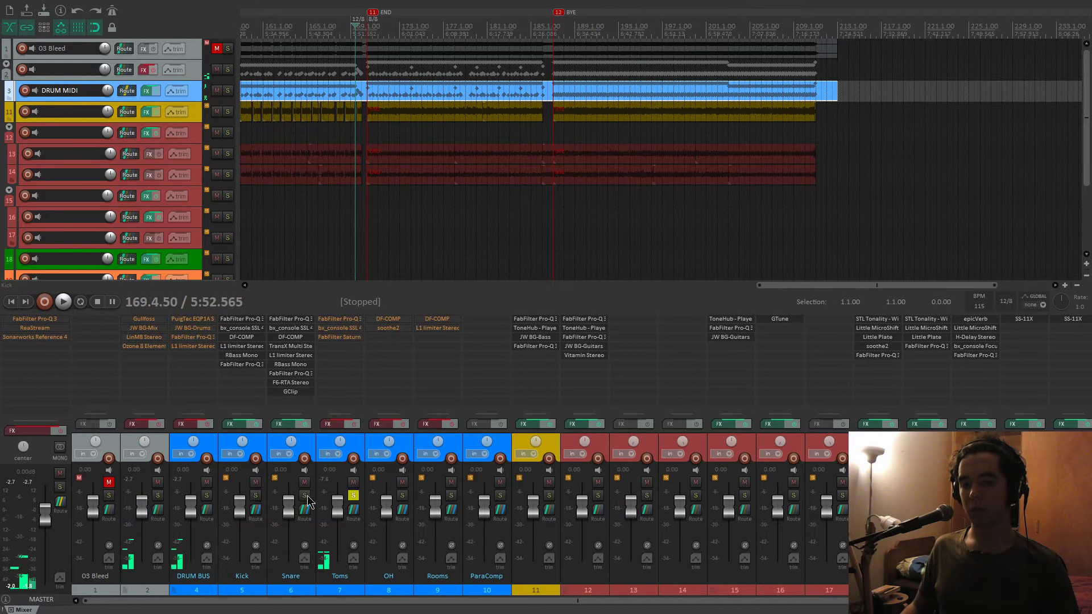
Audition the fill from bar 168.8 with only kick and snare soloed, and add the Toms to the solo.
click(354, 495)
key(space)
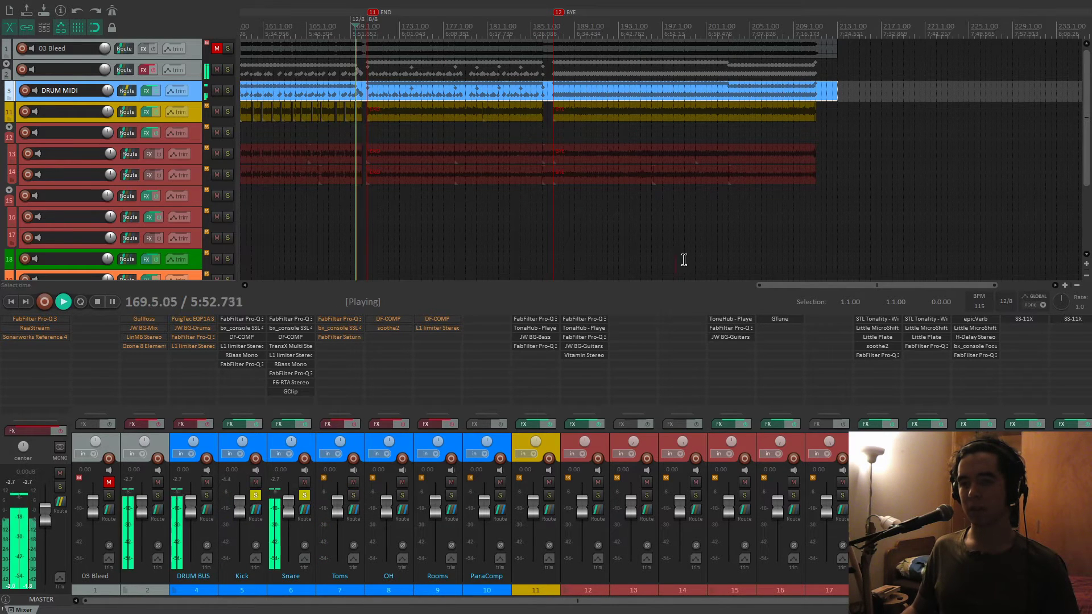
scroll(719, 256, up, 3)
click(559, 231)
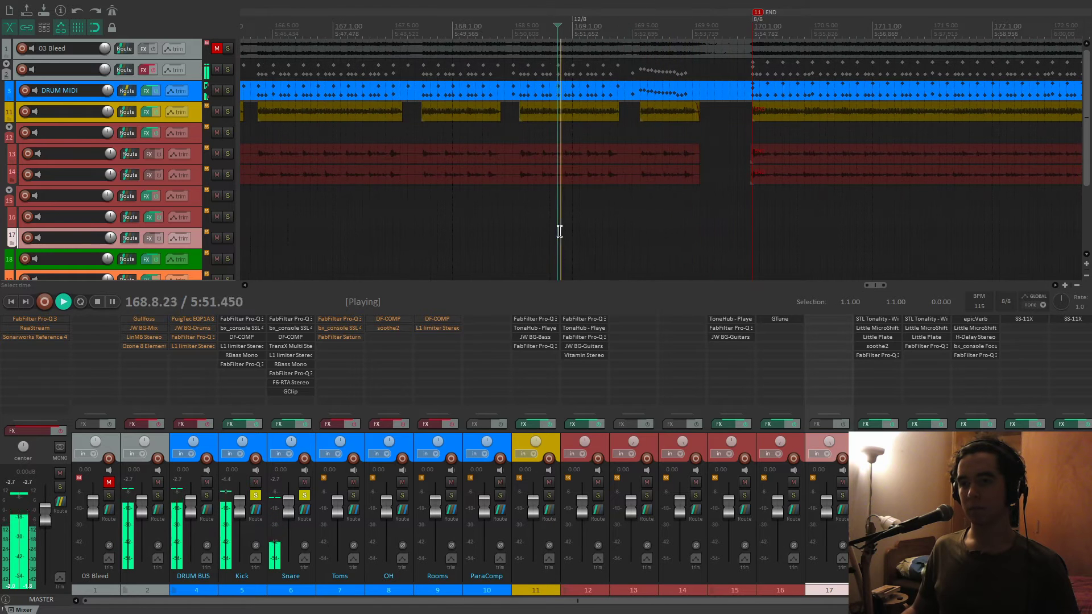
click(353, 496)
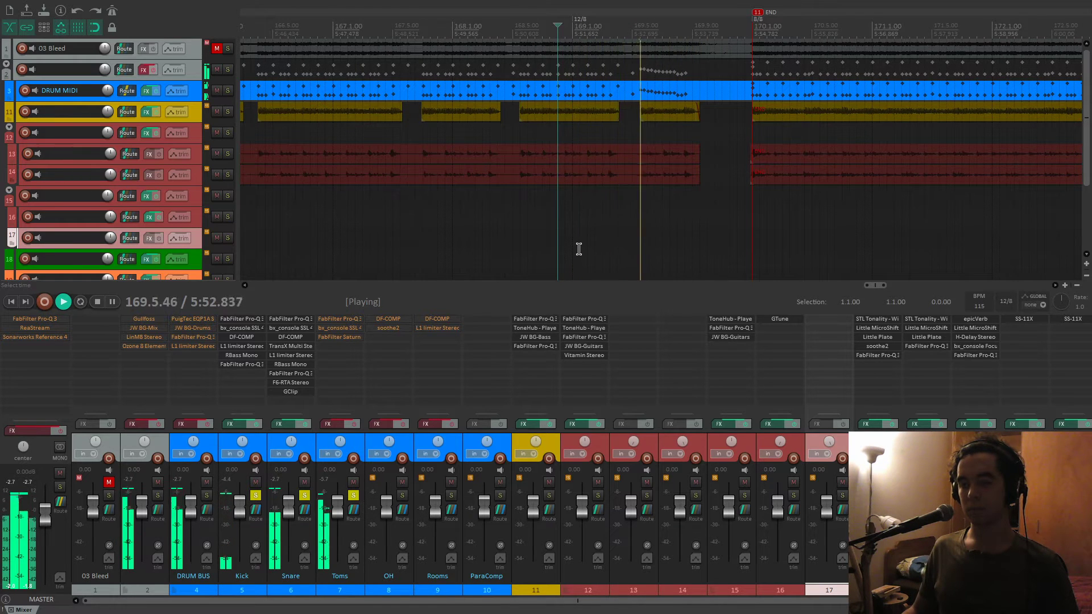
key(space)
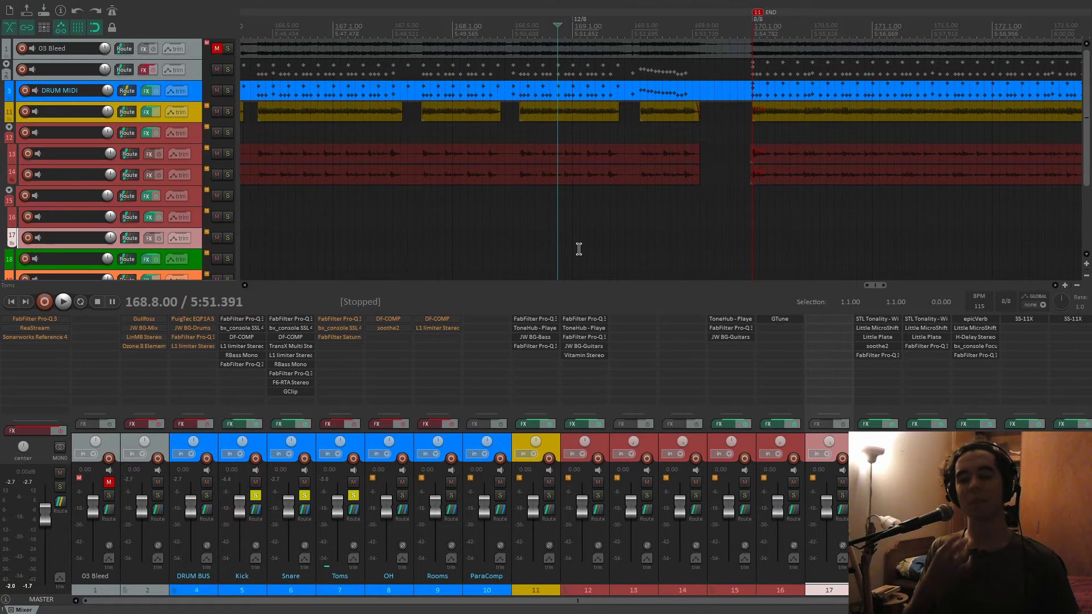
Play the fill with the Toms' effects bypassed, enable their effects chain and play it again to compare.
key(space)
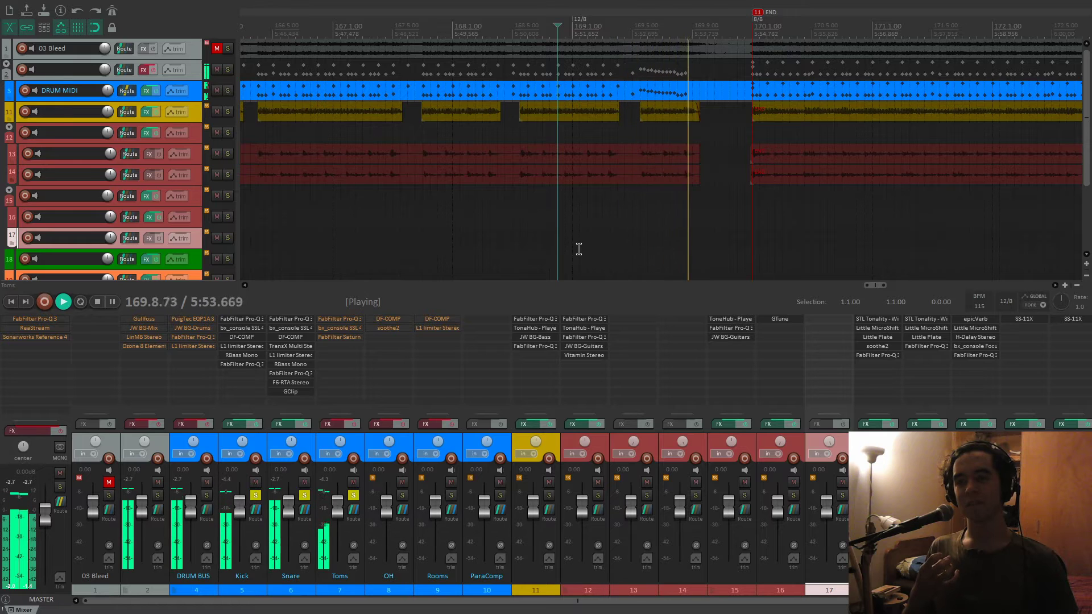
key(space)
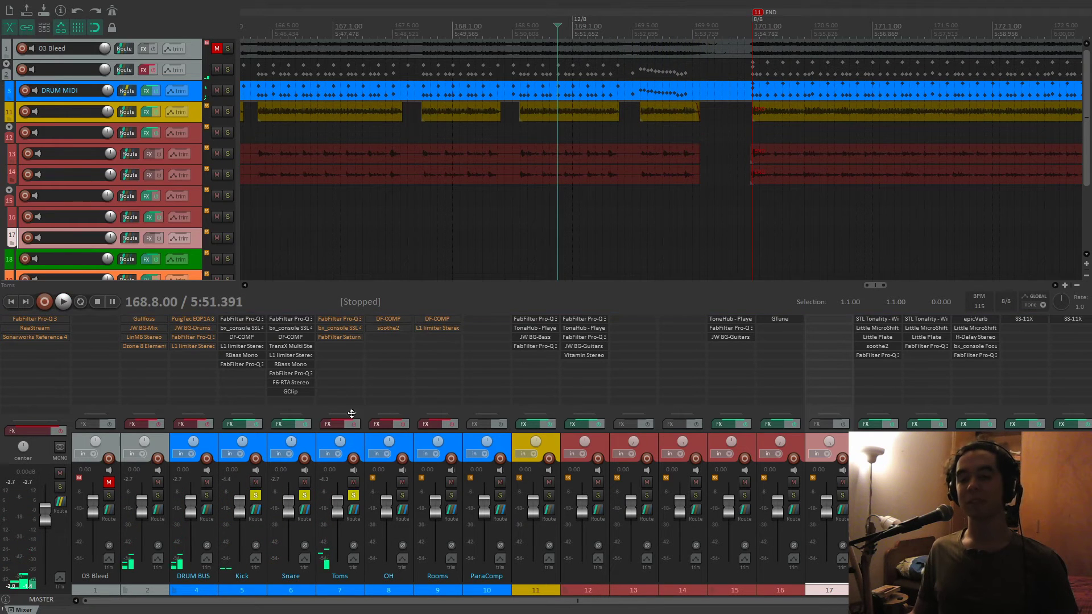
click(353, 424)
key(space)
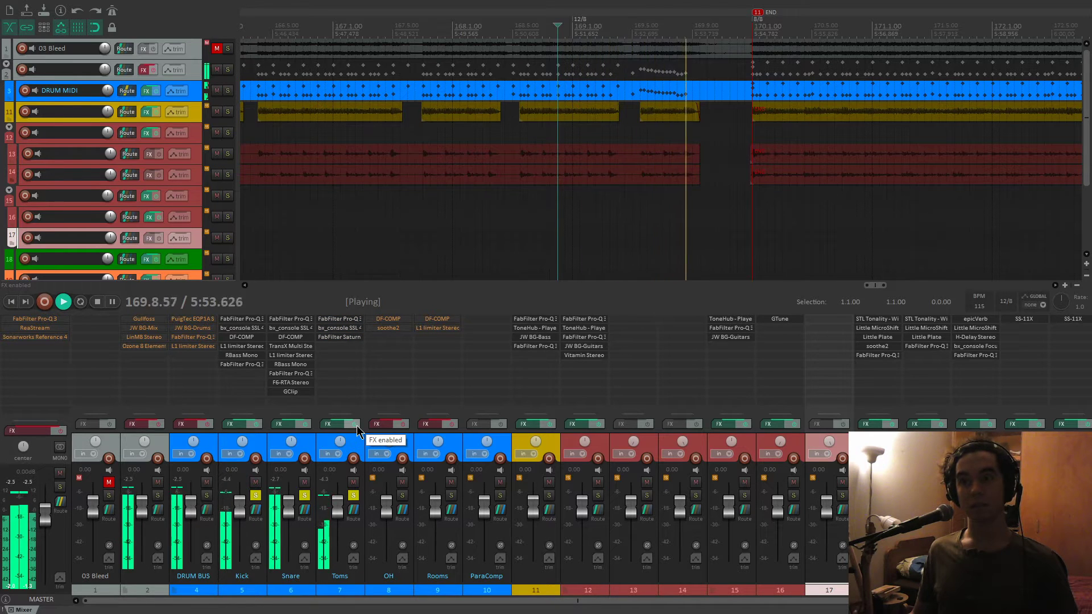
Open the Toms' FabFilter Pro-Q 3 and try adjusting its 653 Hz band to audition the midrange cut.
key(space)
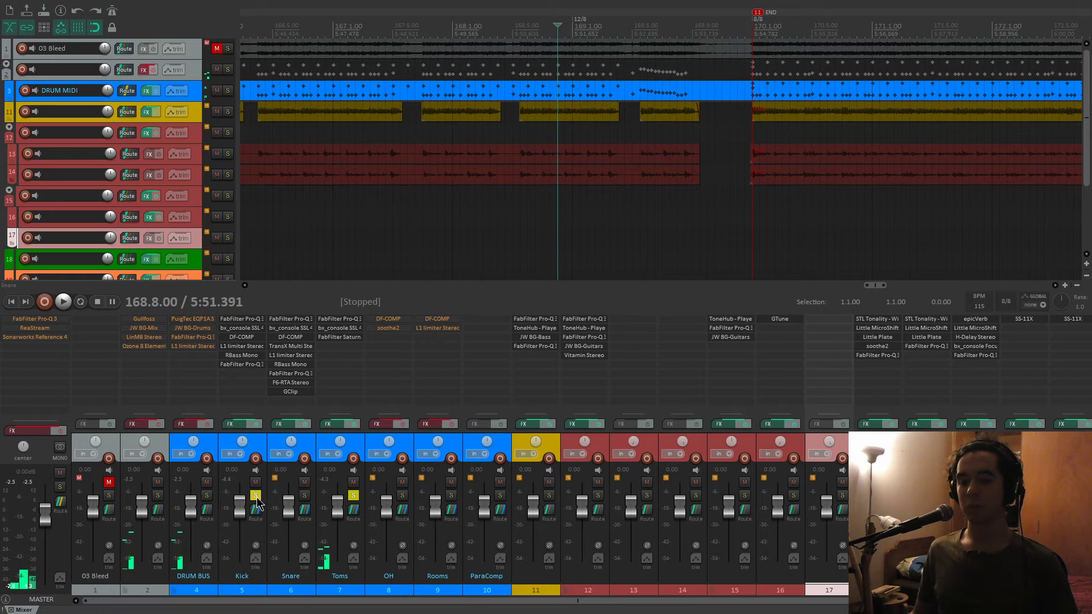
click(340, 319)
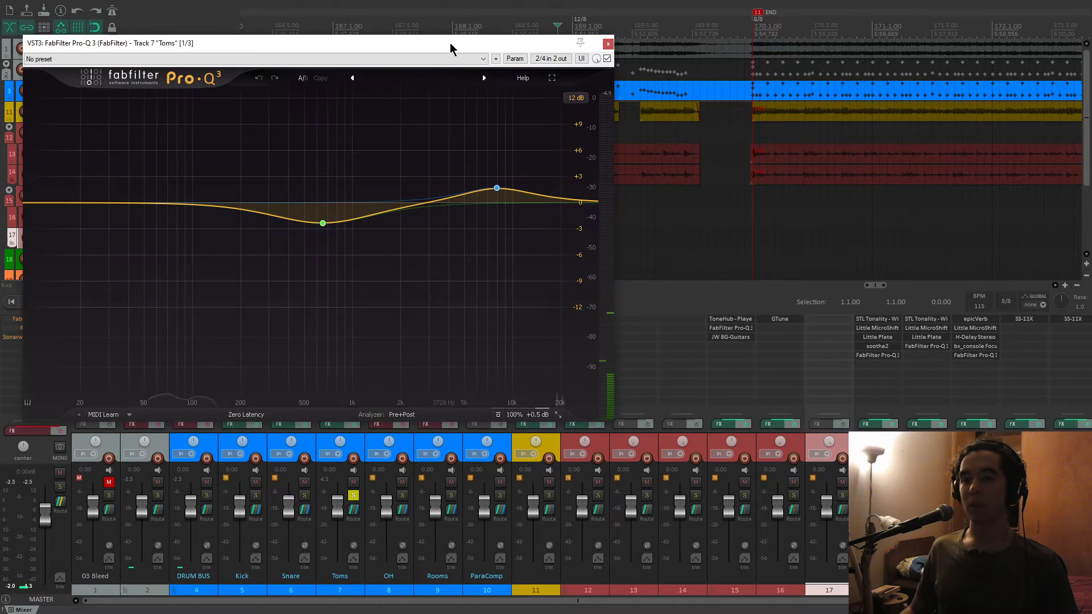
drag(449, 42, 641, 76)
mouse_move(520, 259)
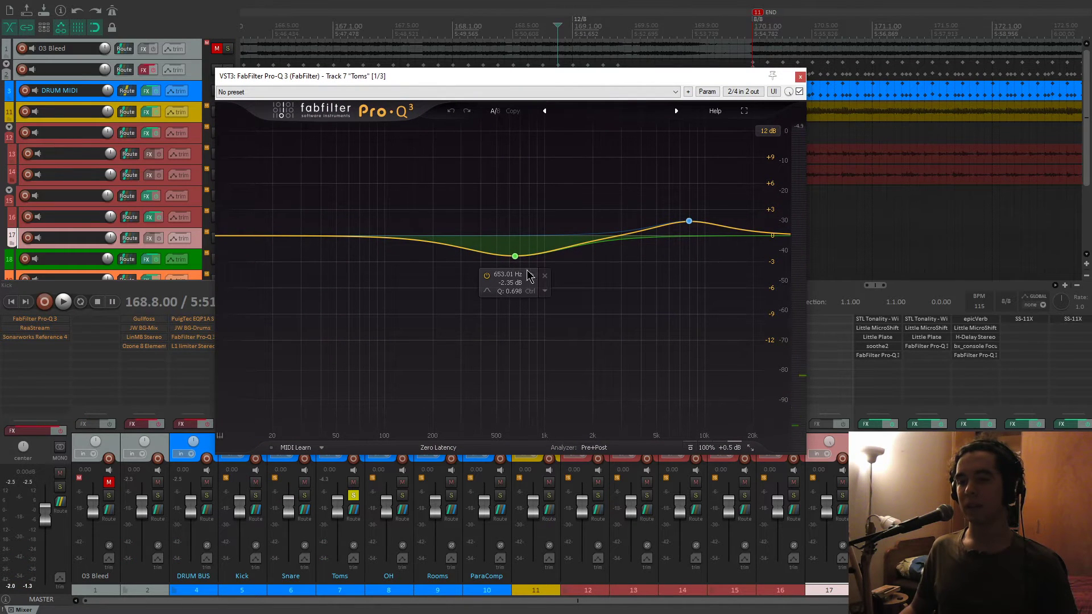
mouse_move(515, 257)
mouse_down()
mouse_move(519, 135)
mouse_move(515, 256)
mouse_up()
key(space)
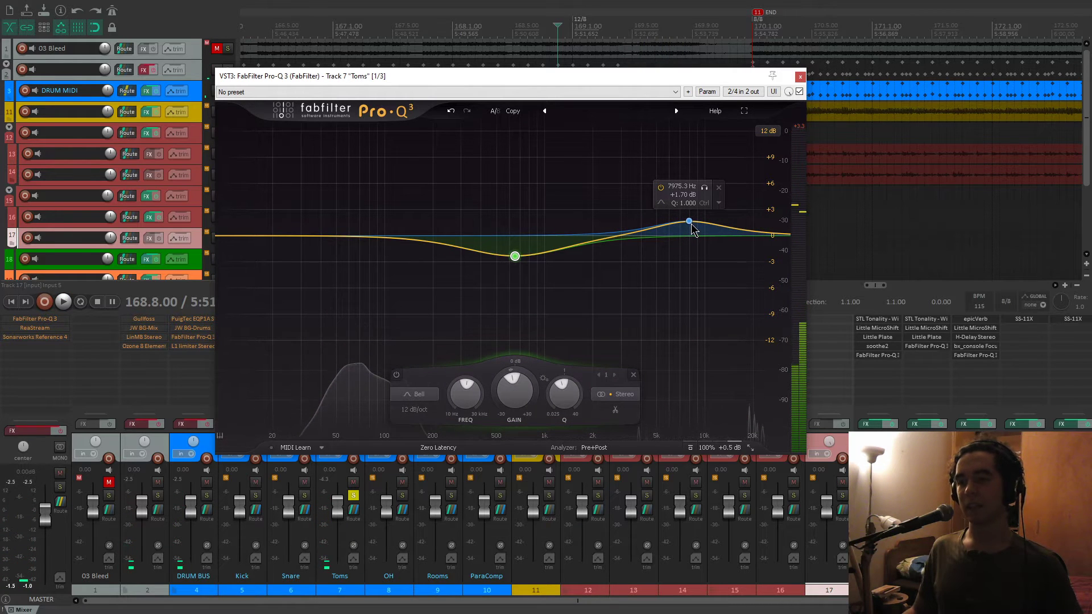
key(space)
Try boosting the Toms' high EQ band to about +8 dB near 8.65 kHz during the fill, and stop playback.
drag(692, 229, 696, 172)
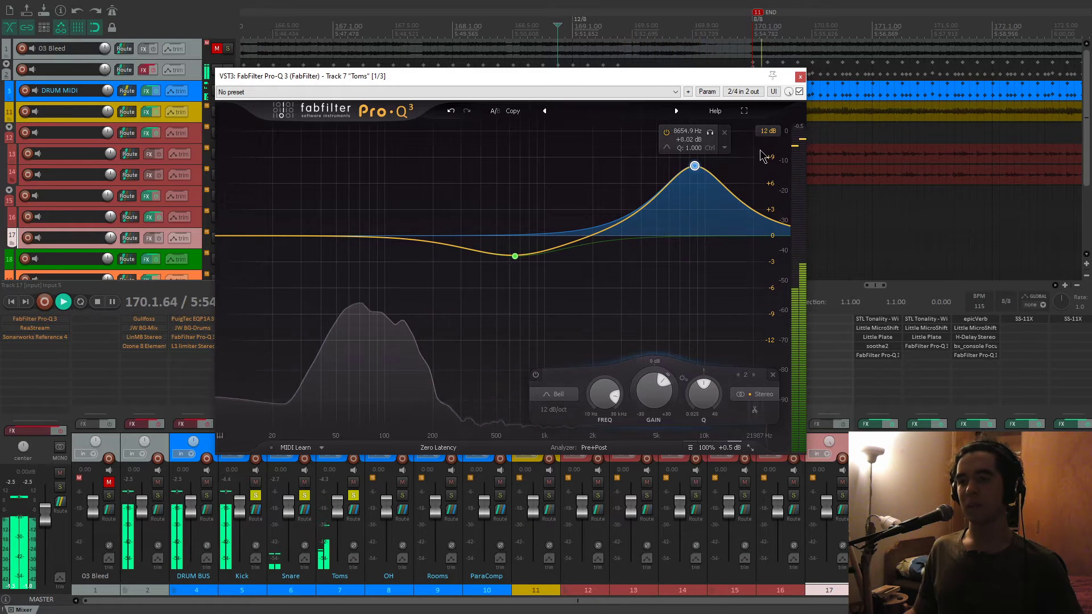
key(space)
click(549, 64)
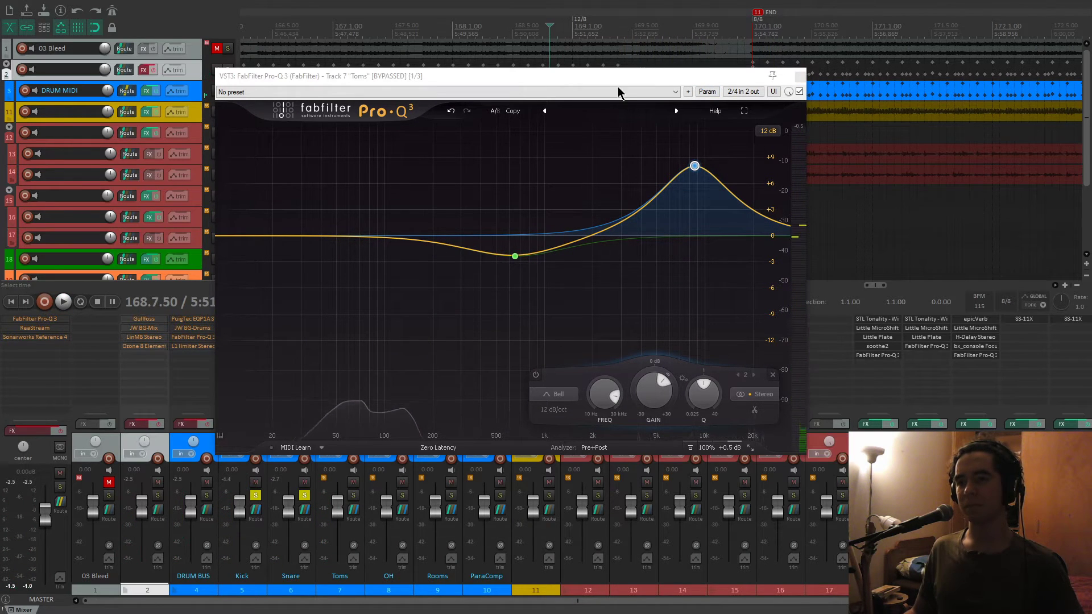
key(ctrl+z)
mouse_move(723, 131)
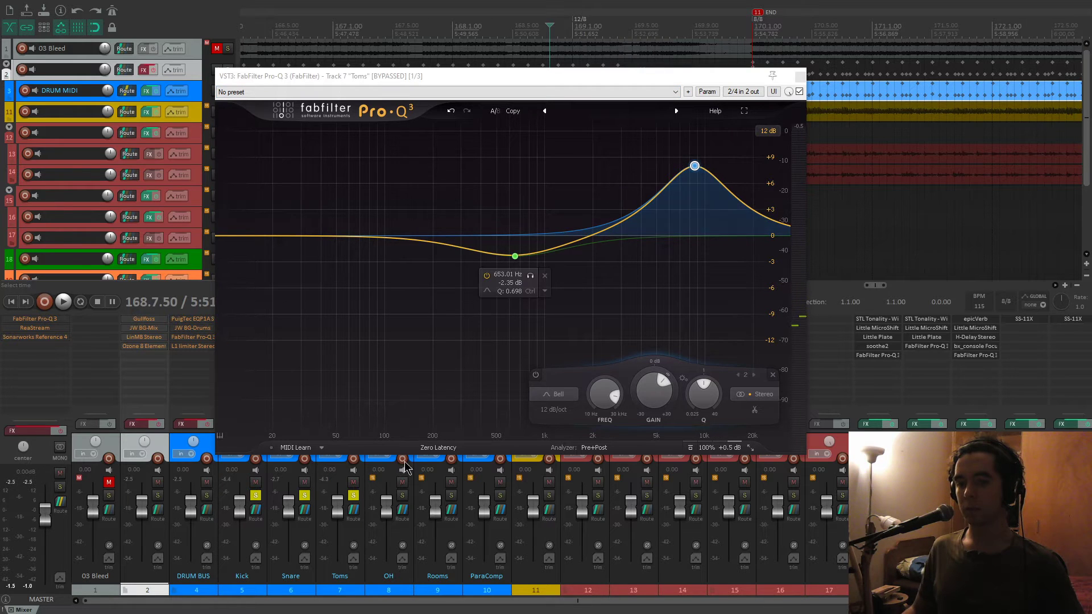
Undo the trial band moves in the Toms' Pro-Q 3 and close the equalizer.
mouse_move(698, 170)
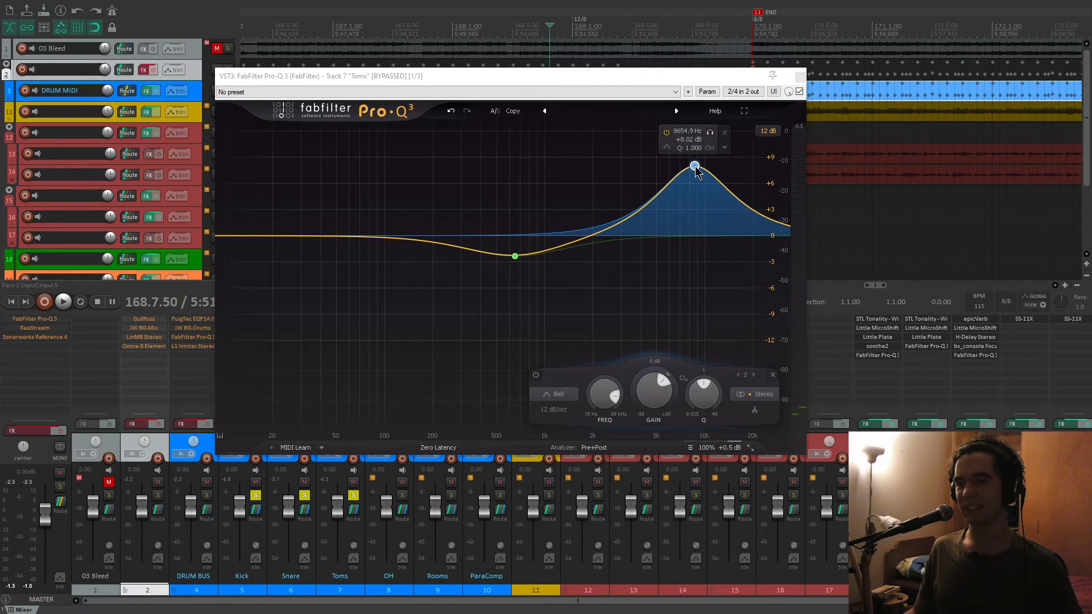
click(451, 111)
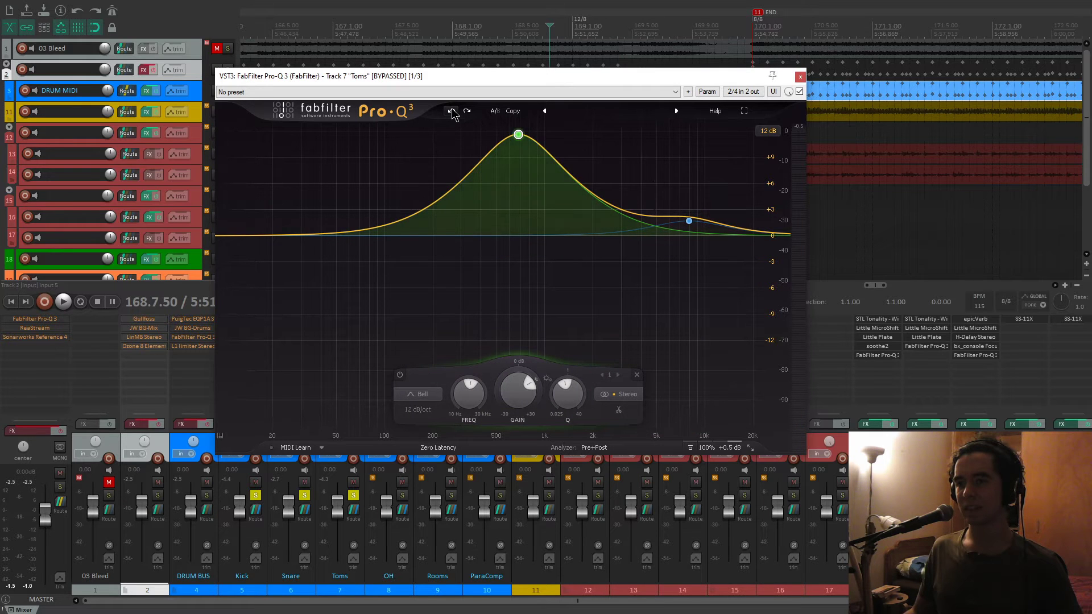
click(451, 111)
click(451, 111)
mouse_move(692, 222)
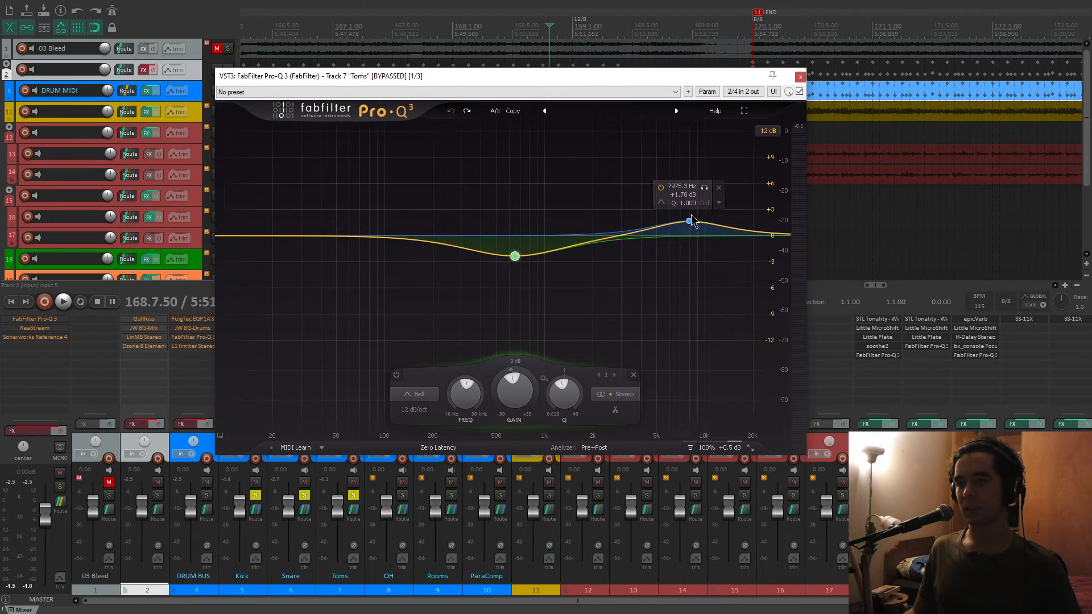
click(800, 77)
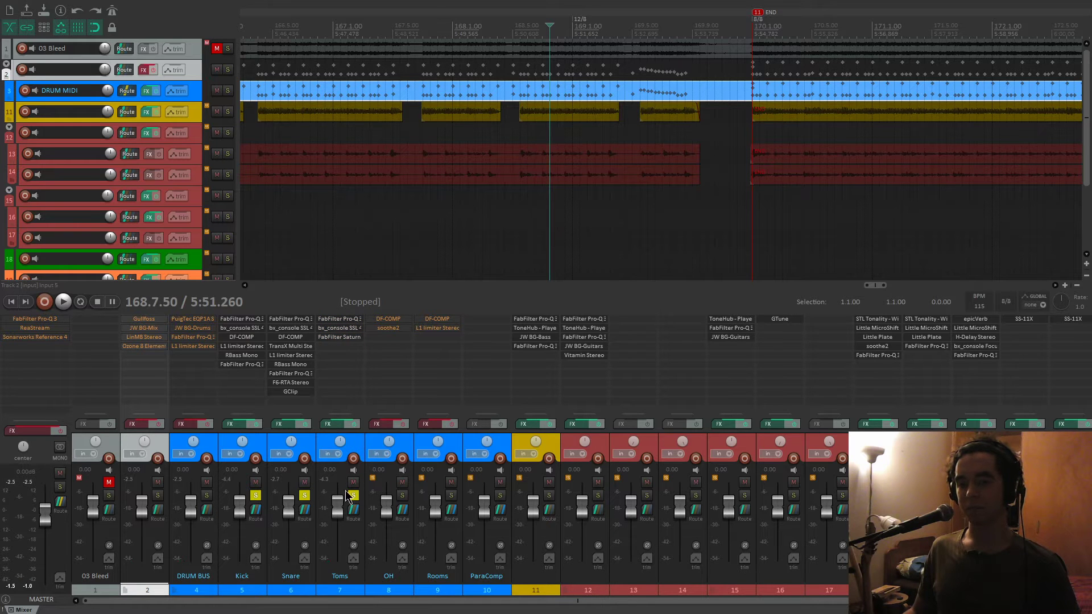
Examine the bx_console SSL 4000 E settings on the Toms track and close the plug-in.
click(333, 329)
drag(308, 45, 735, 50)
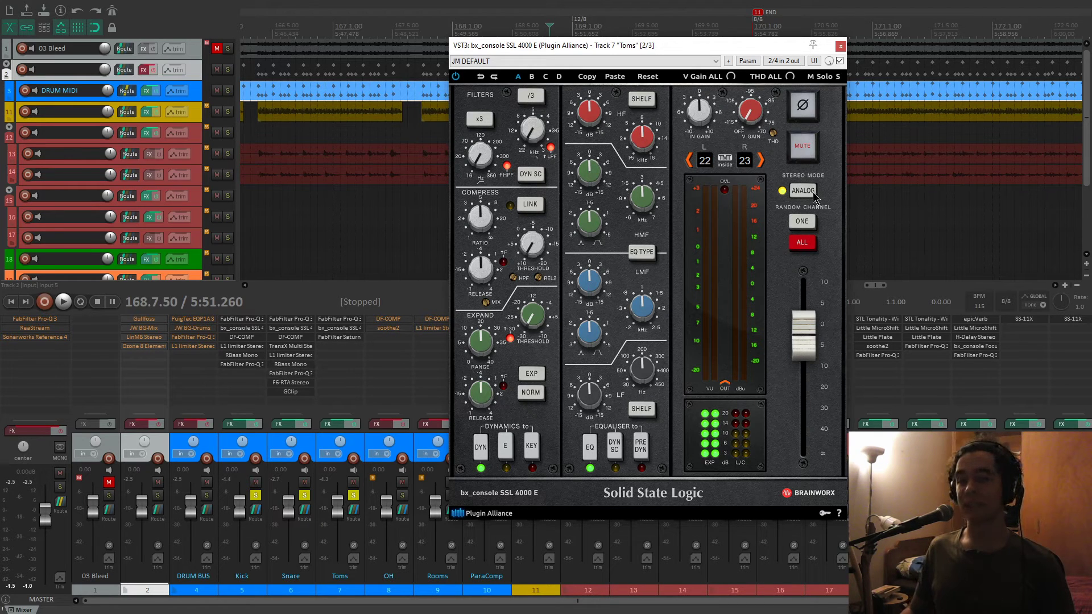
click(840, 47)
Inspect the Warm Tape drive in the Toms' FabFilter Saturn and play the fill with the saturation enabled.
click(350, 339)
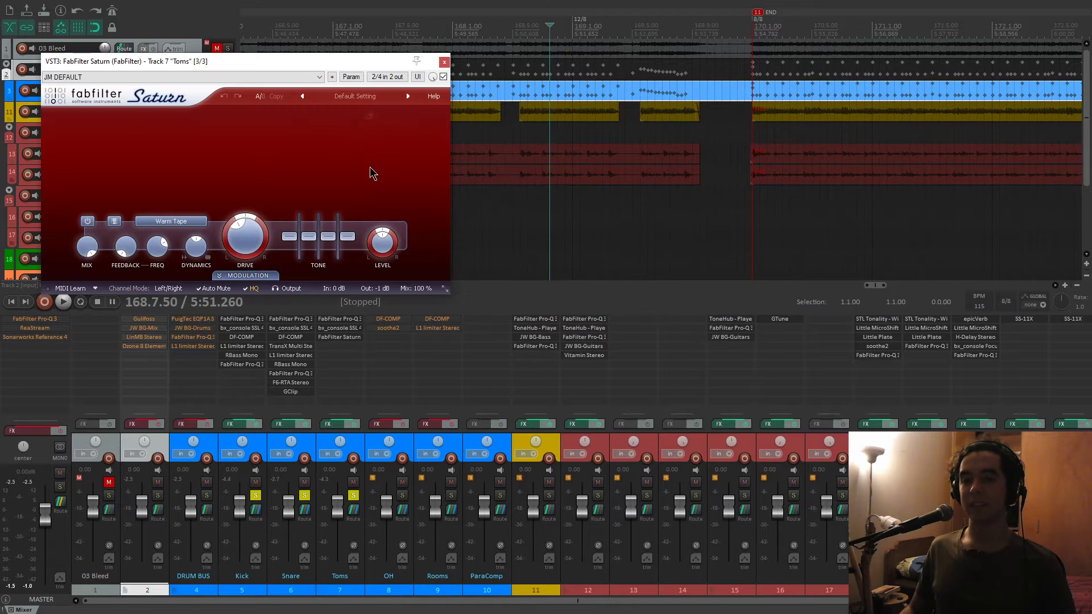
drag(332, 62, 713, 69)
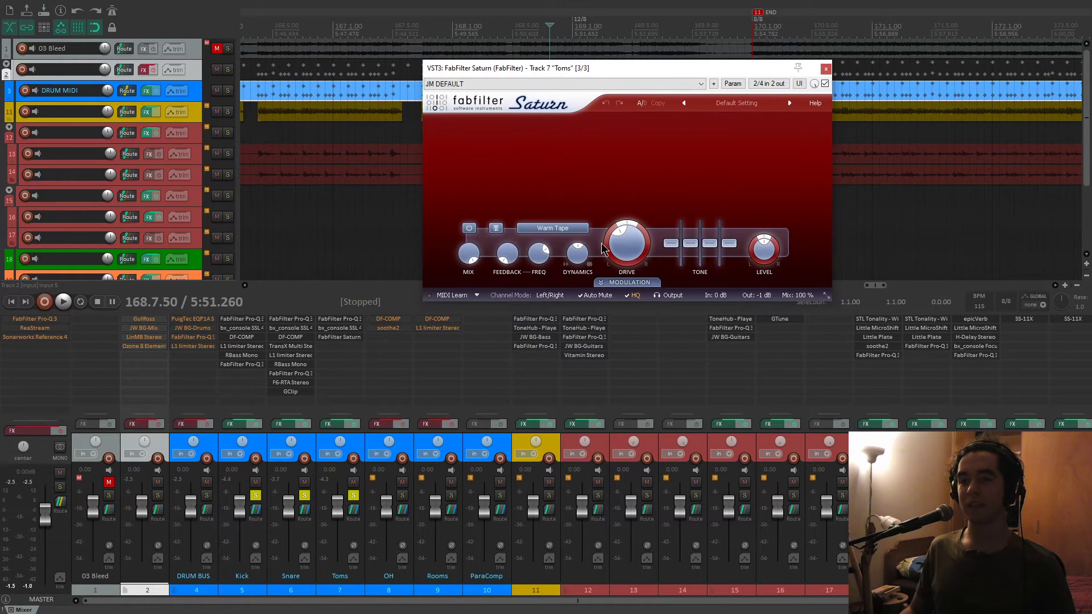
mouse_move(618, 243)
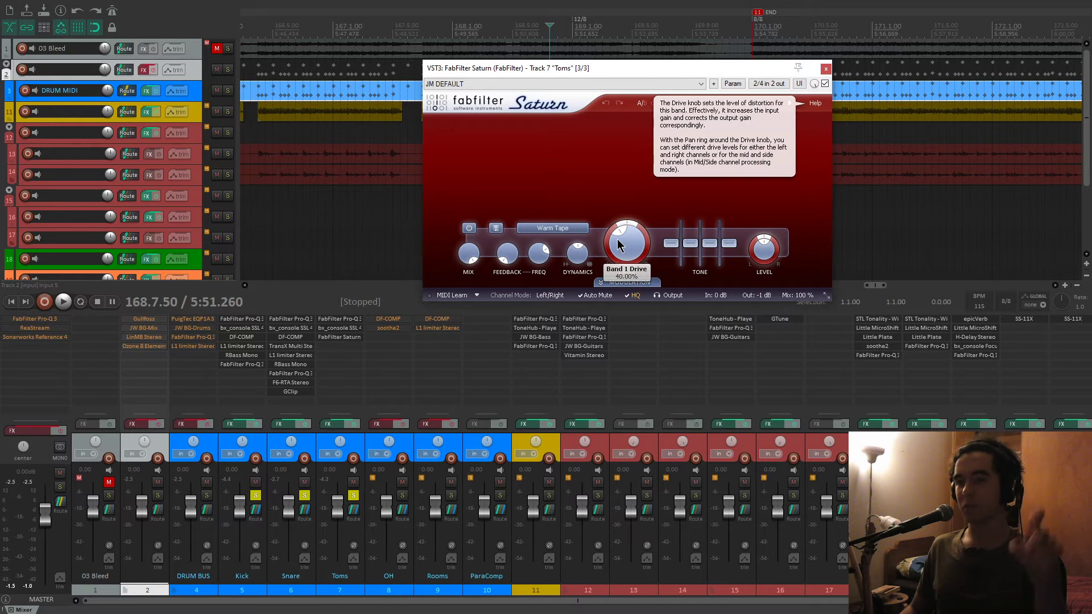
click(824, 84)
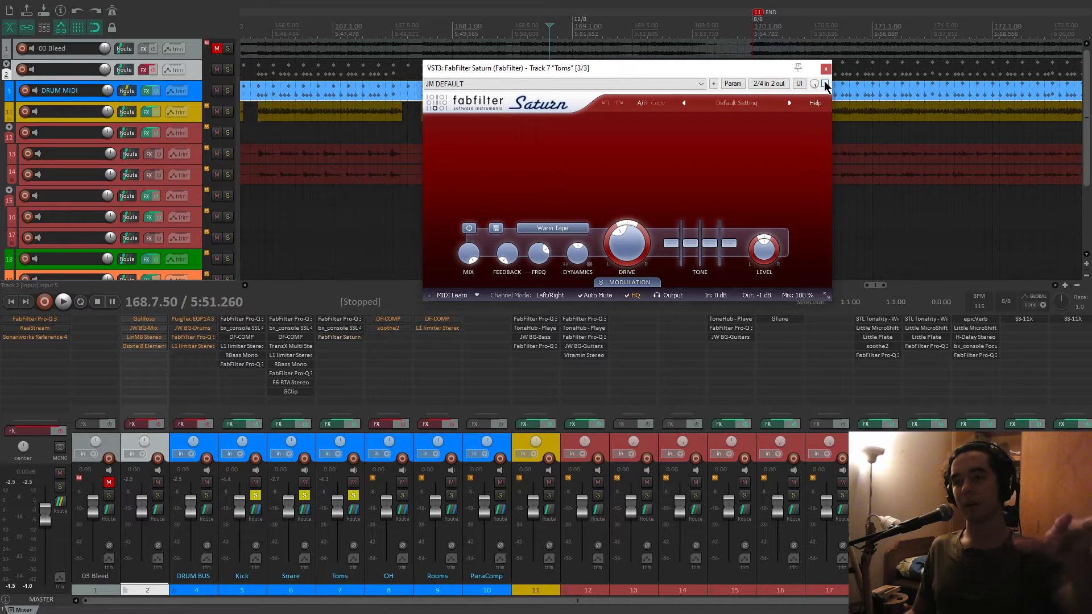
key(space)
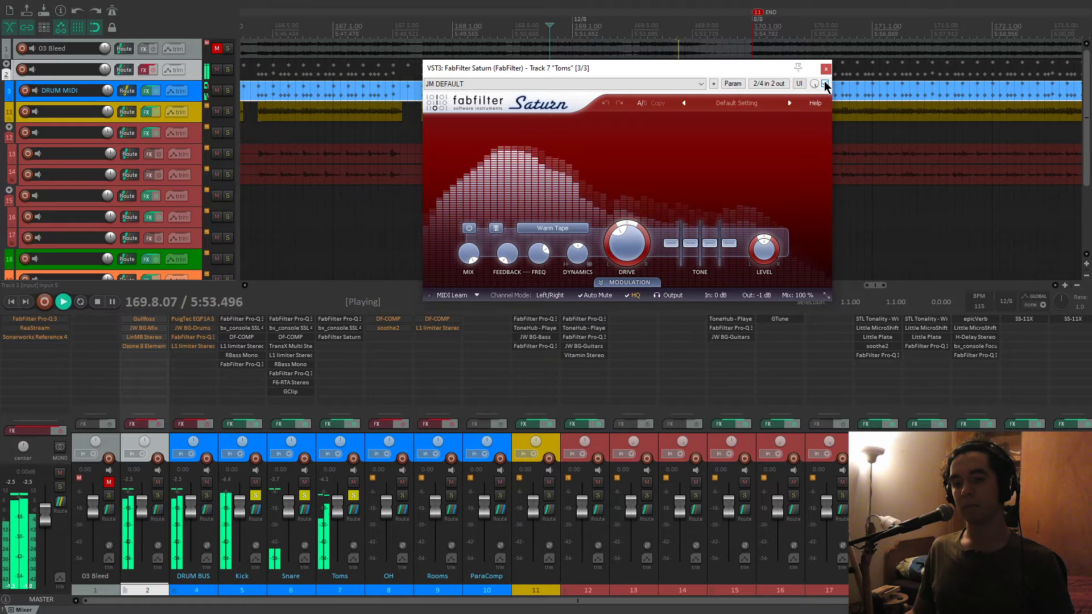
key(space)
Bypass Saturn on the Toms and audition the tom fill from 169.5.50.
click(824, 83)
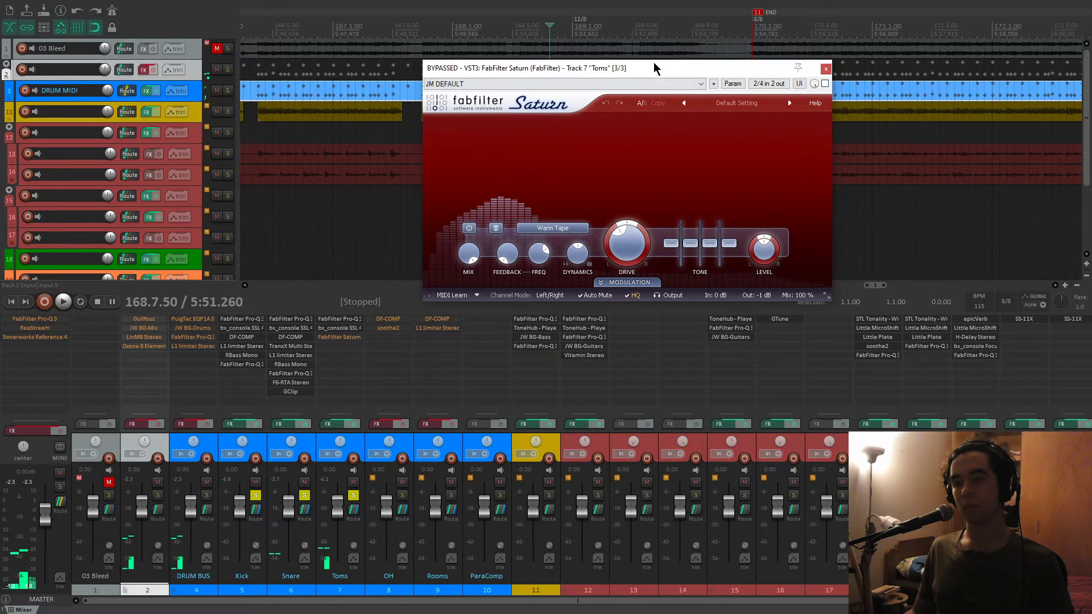
drag(654, 64, 670, 199)
click(639, 132)
key(space)
key(space)
key(space)
key(space)
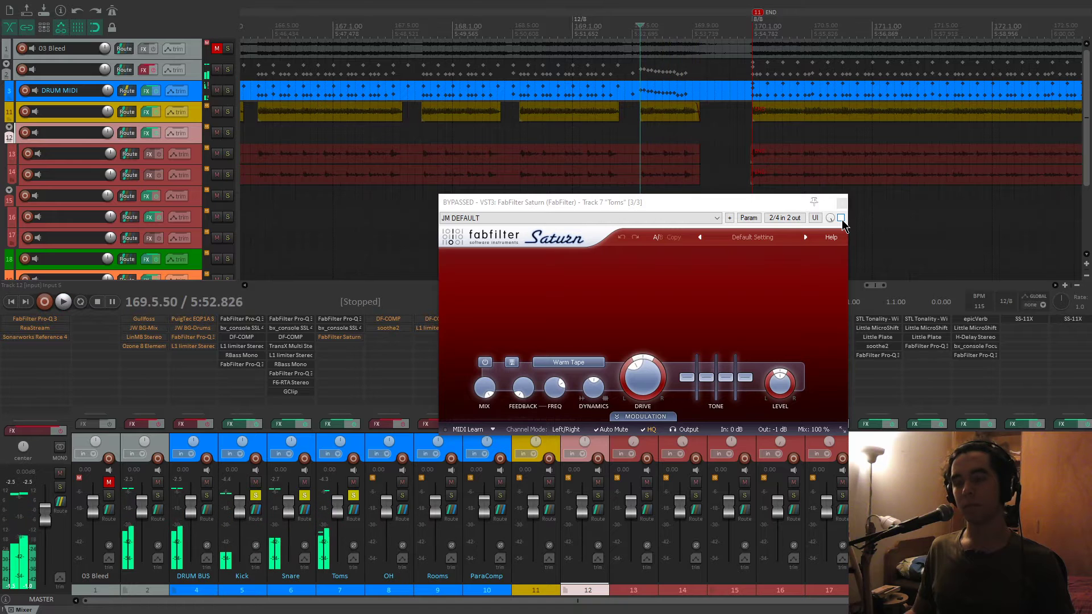
Enable Saturn on the Toms again and replay the fill from 169.5.50 to compare.
click(841, 219)
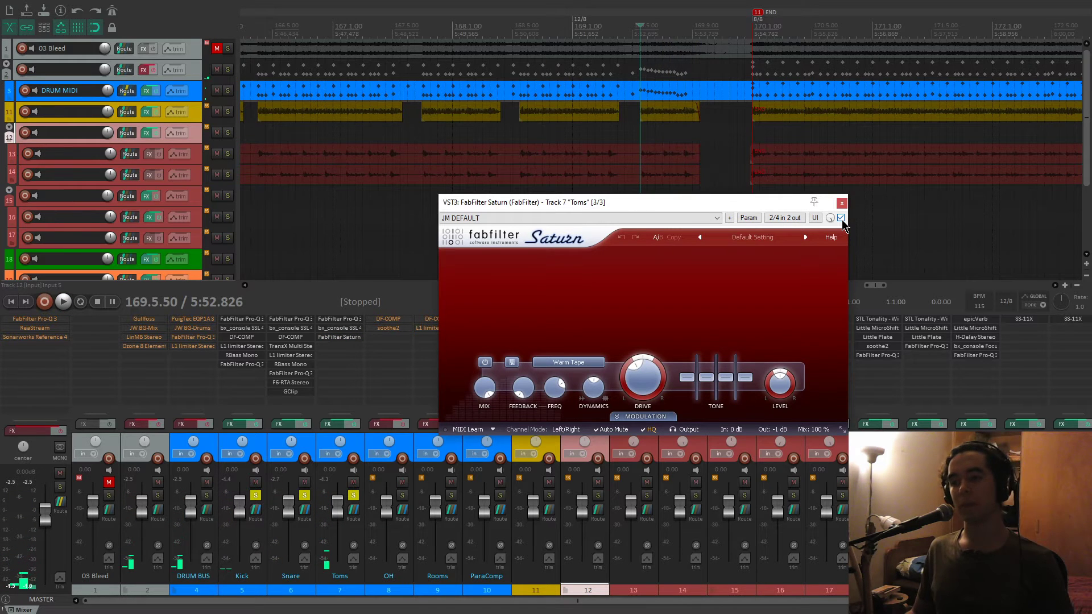
key(space)
key(space)
key(space)
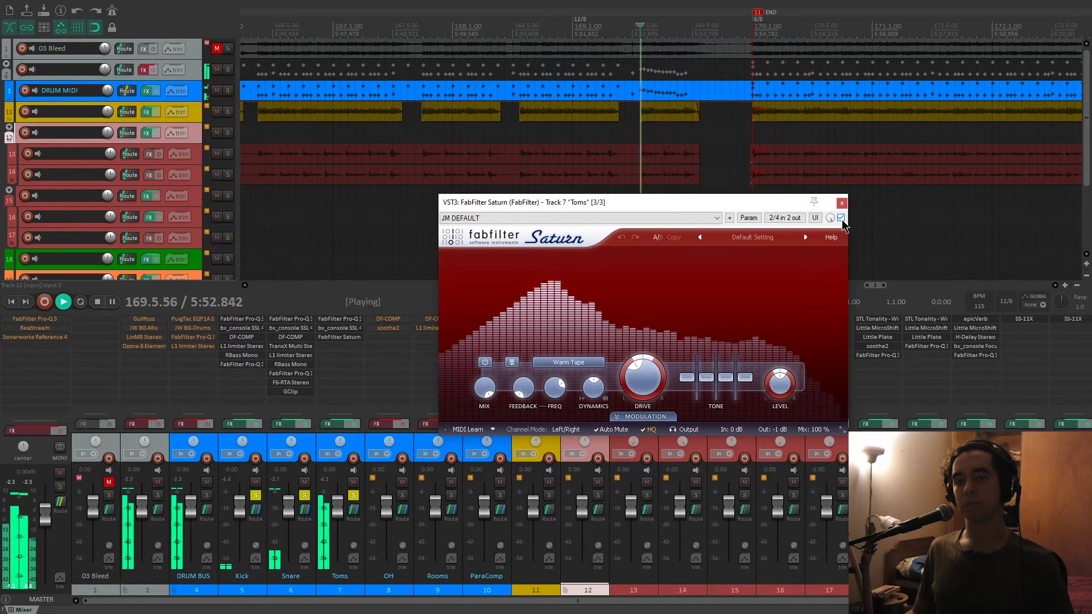
key(space)
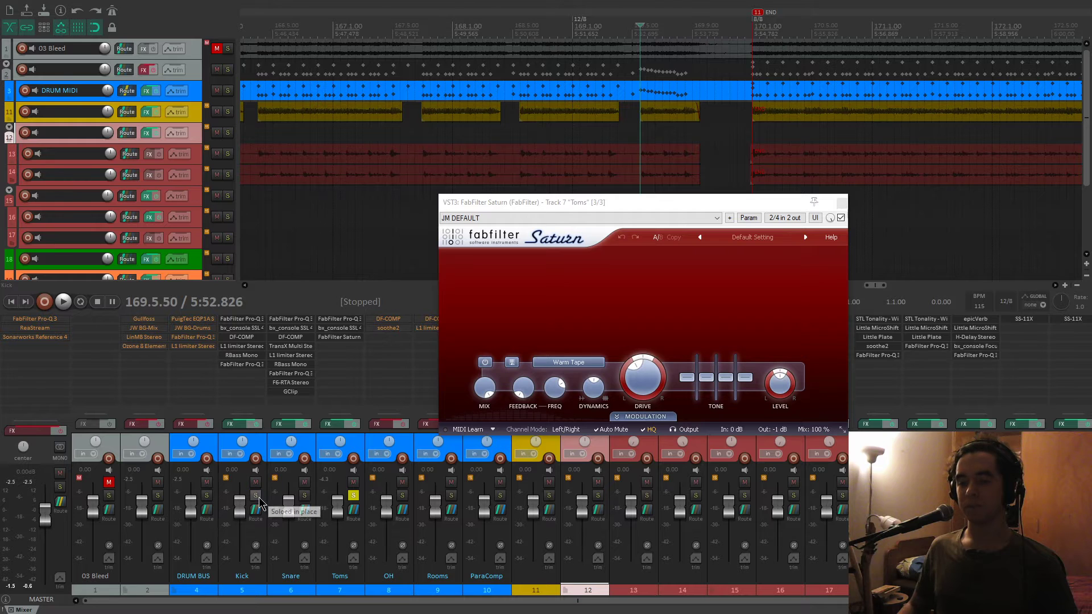
Solo the DRUM BUS instead of the Toms, mute OH, Rooms and ParaComp, and play the fill.
click(353, 495)
click(206, 496)
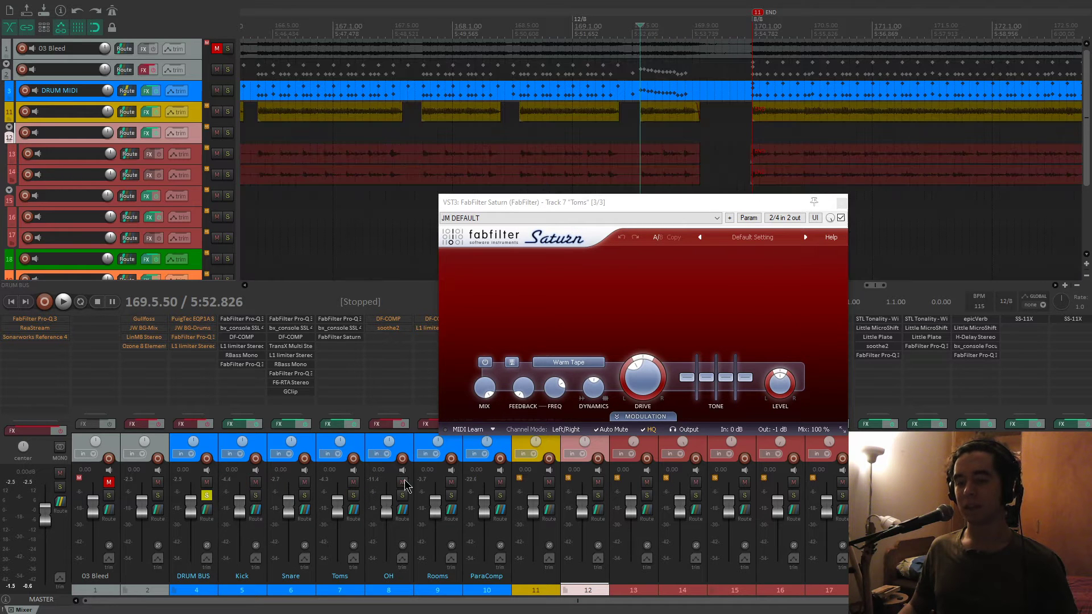
key(space)
click(450, 482)
key(space)
click(500, 482)
key(space)
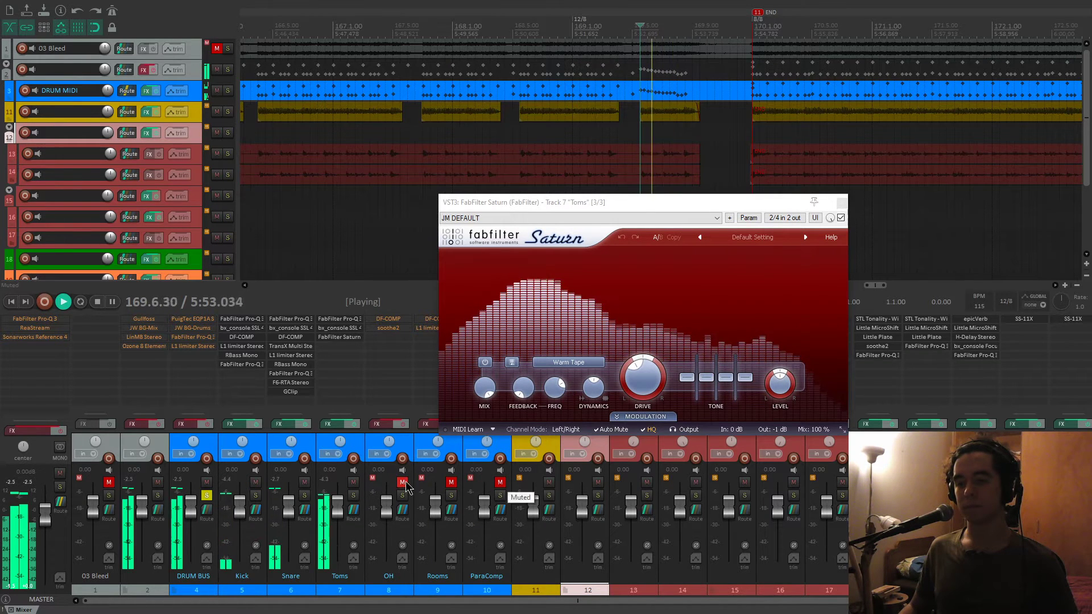
key(space)
Unmute the OH track and play the drums from bar 170.
click(402, 483)
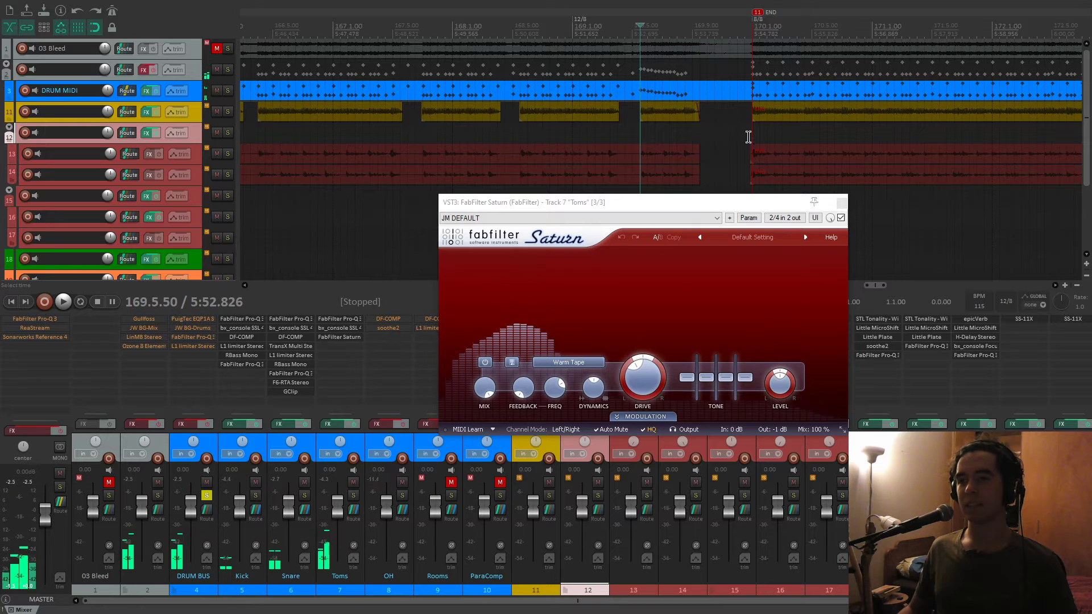
key(space)
drag(700, 205, 832, 148)
scroll(618, 120, down, 3)
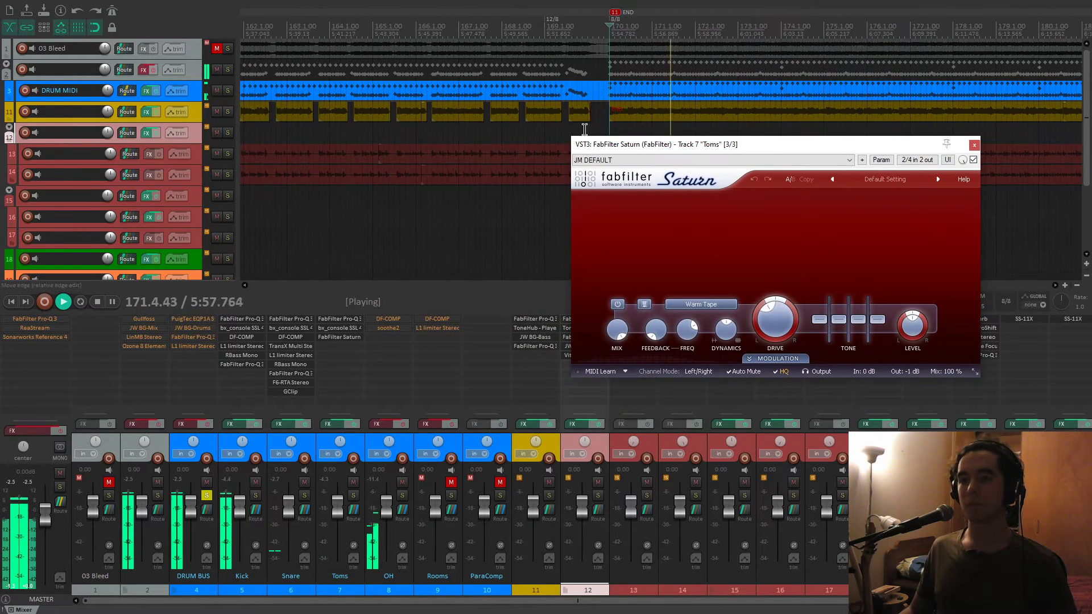
key(space)
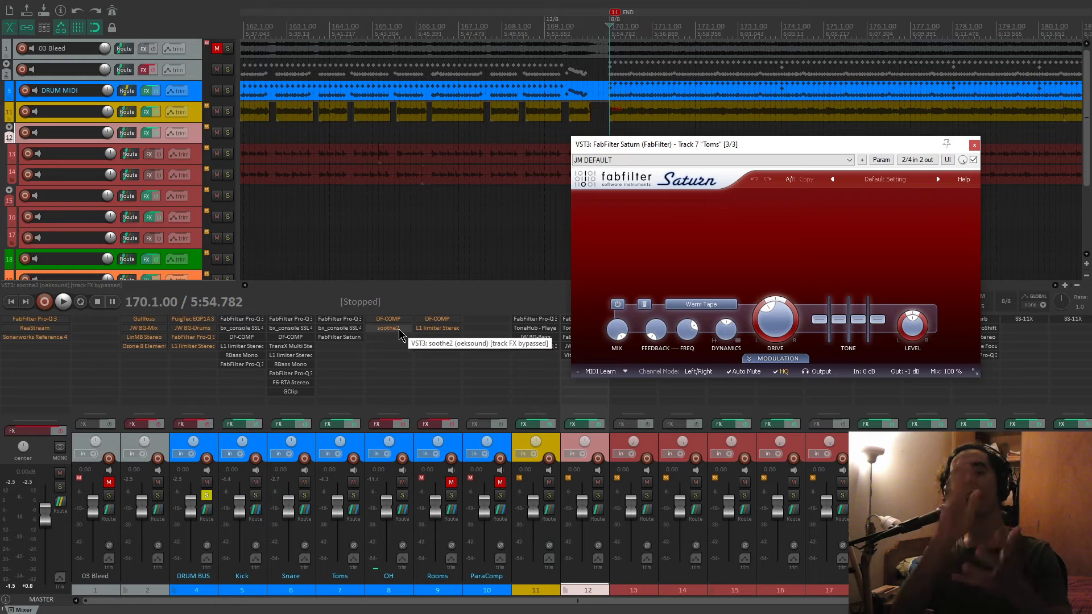
Enable the OH track's effects chain, open it and bypass soothe2 while leaving DF-COMP active.
click(401, 425)
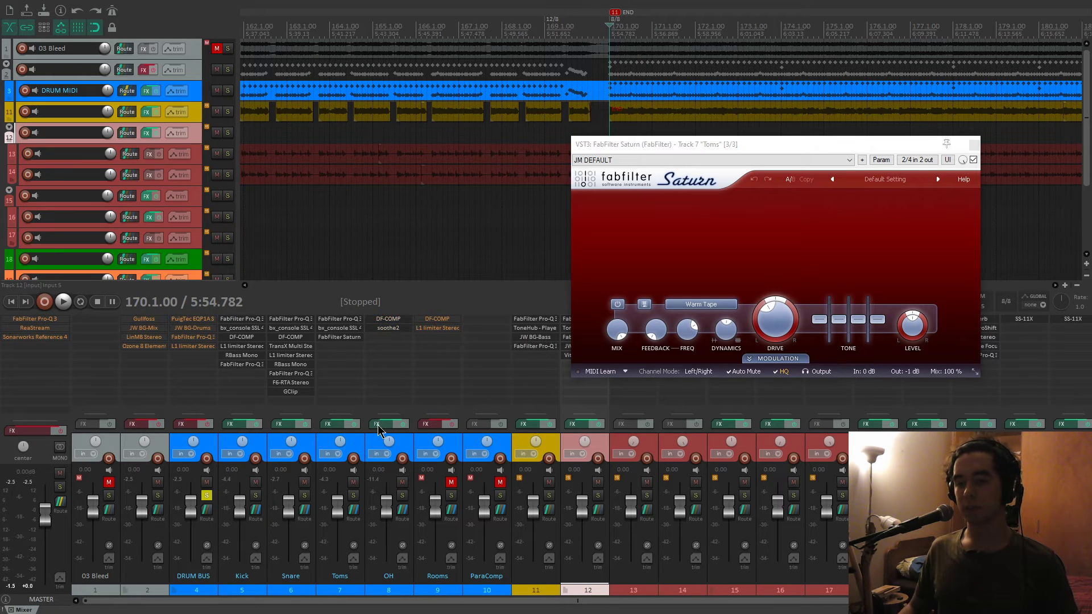
click(377, 424)
drag(312, 37, 874, 123)
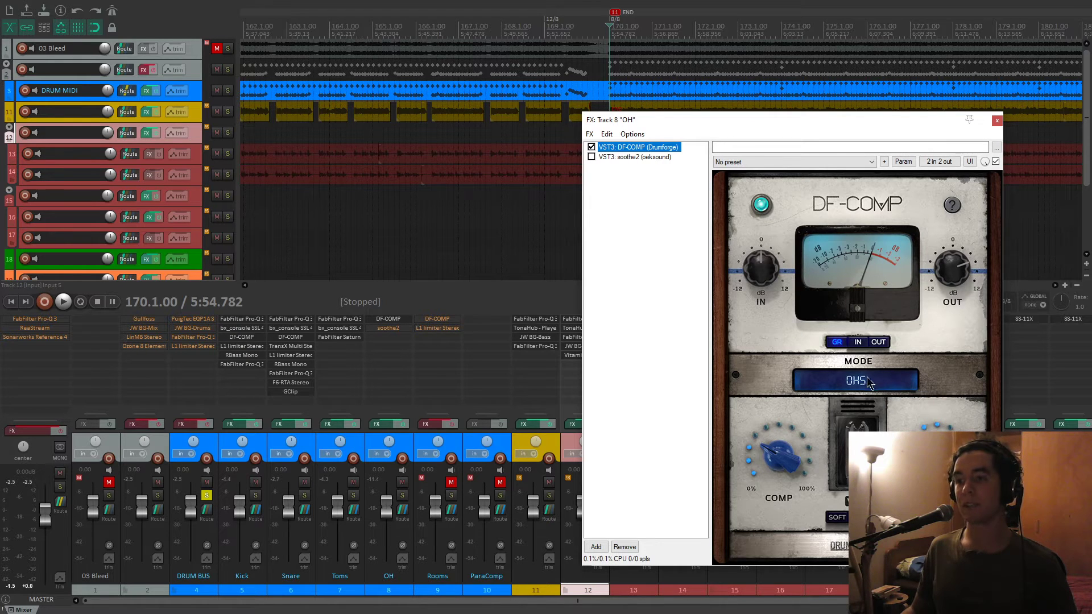
Play from bar 170 and check DF-COMP's 35% compression amount in OHS mode on the overheads.
drag(781, 457, 791, 375)
key(space)
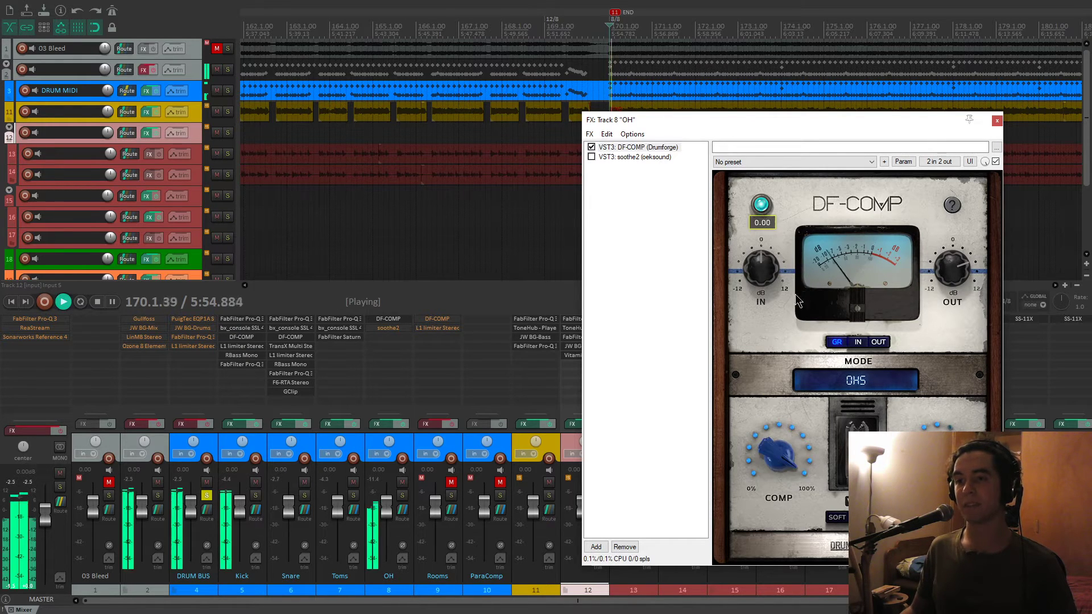
drag(779, 451, 777, 473)
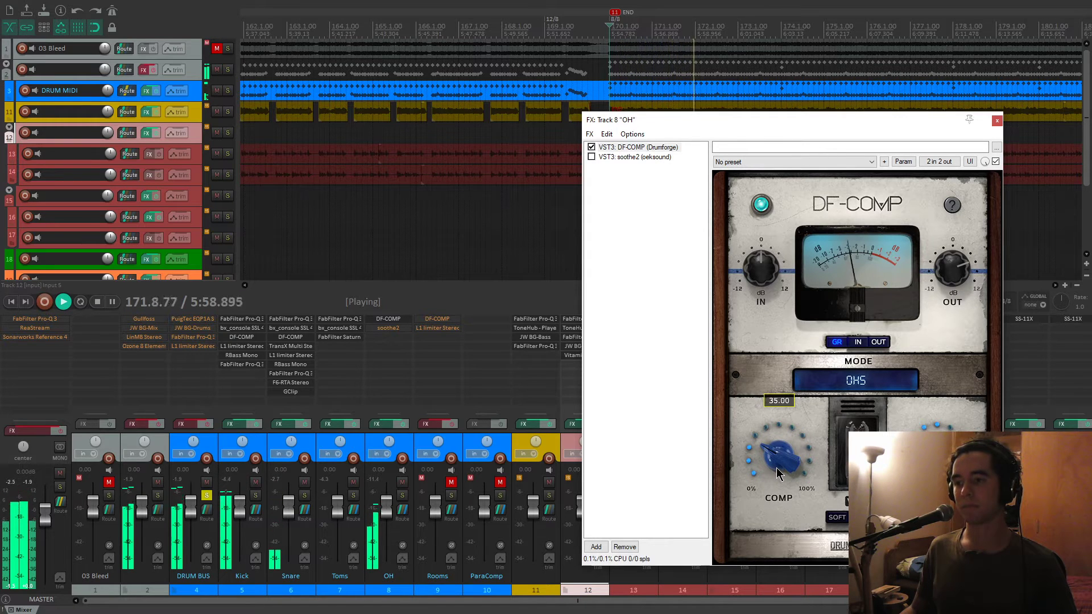
Play the drums from bar 170 and compare the overheads with DF-COMP bypassed and active.
key(space)
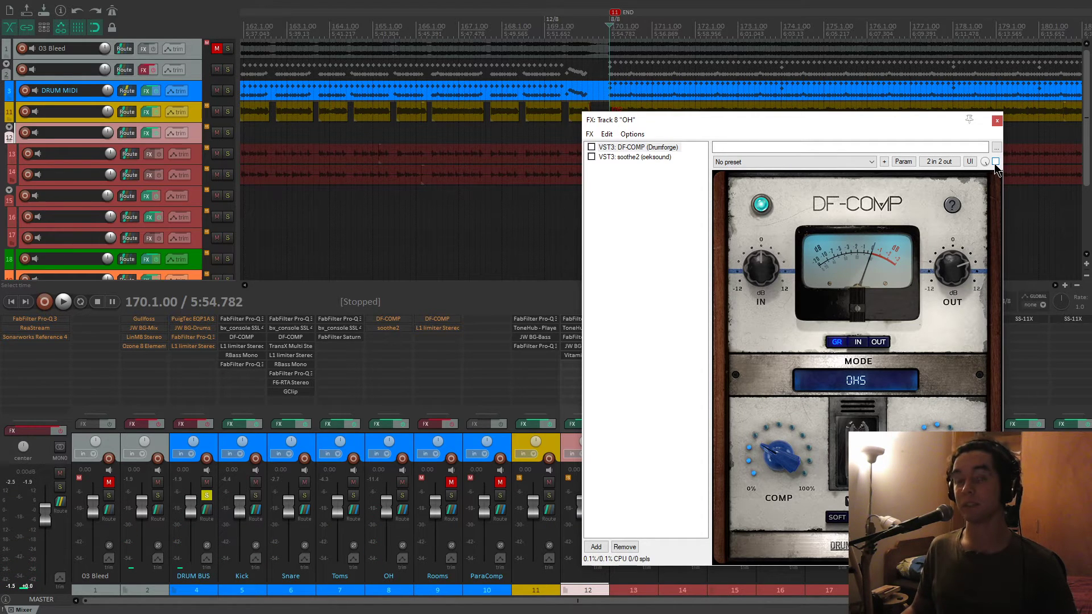
key(space)
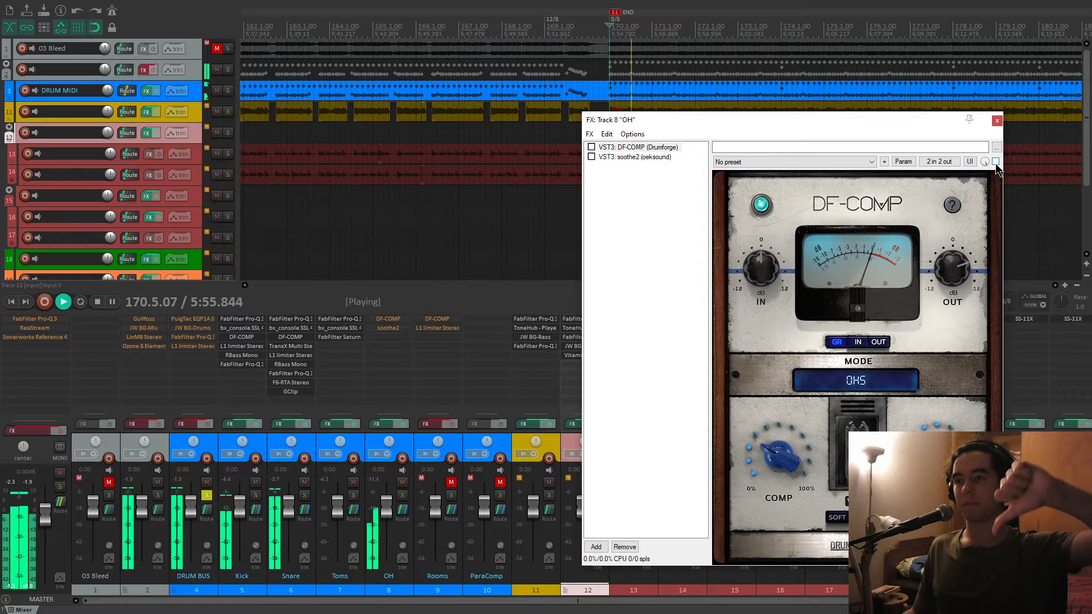
click(995, 161)
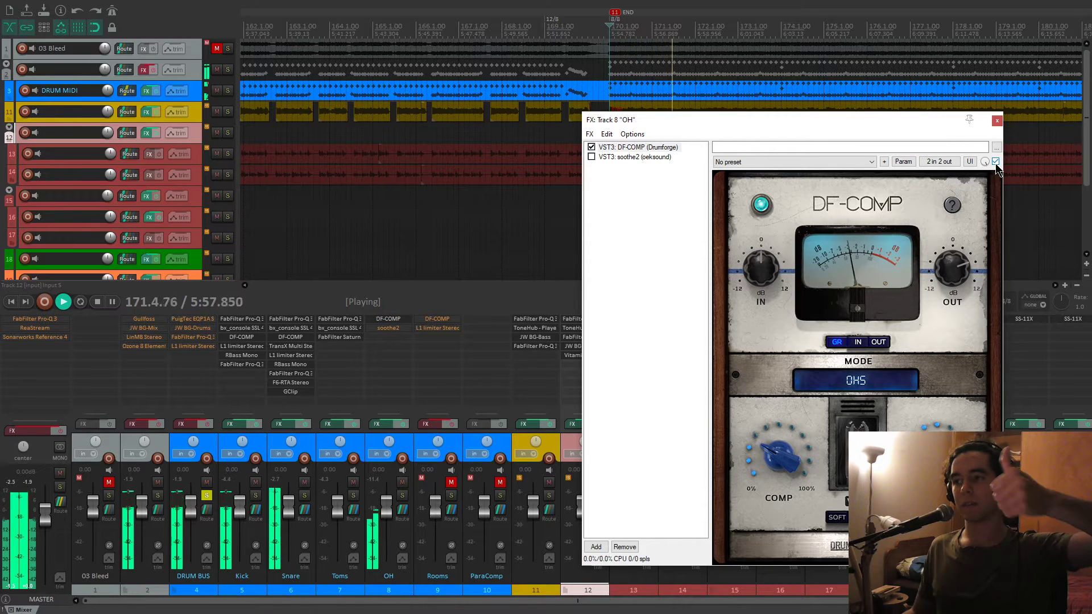
click(995, 161)
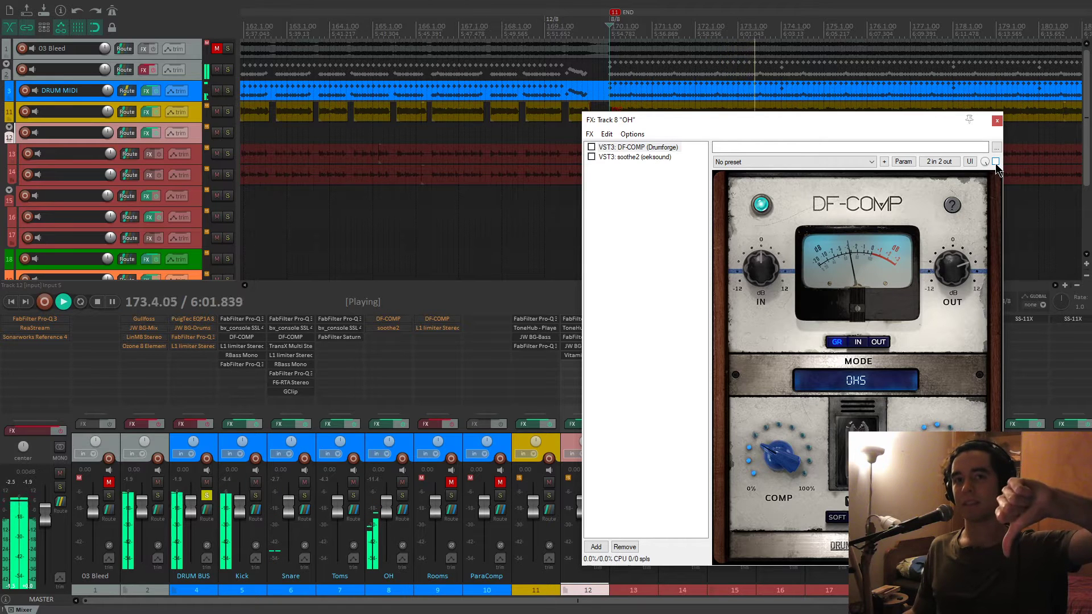
click(995, 161)
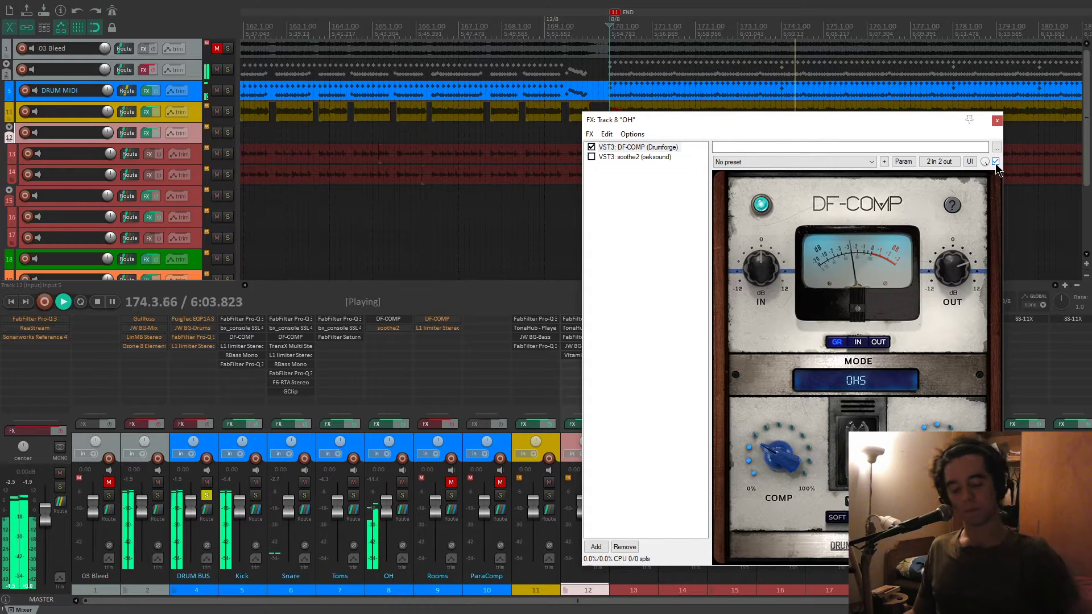
key(space)
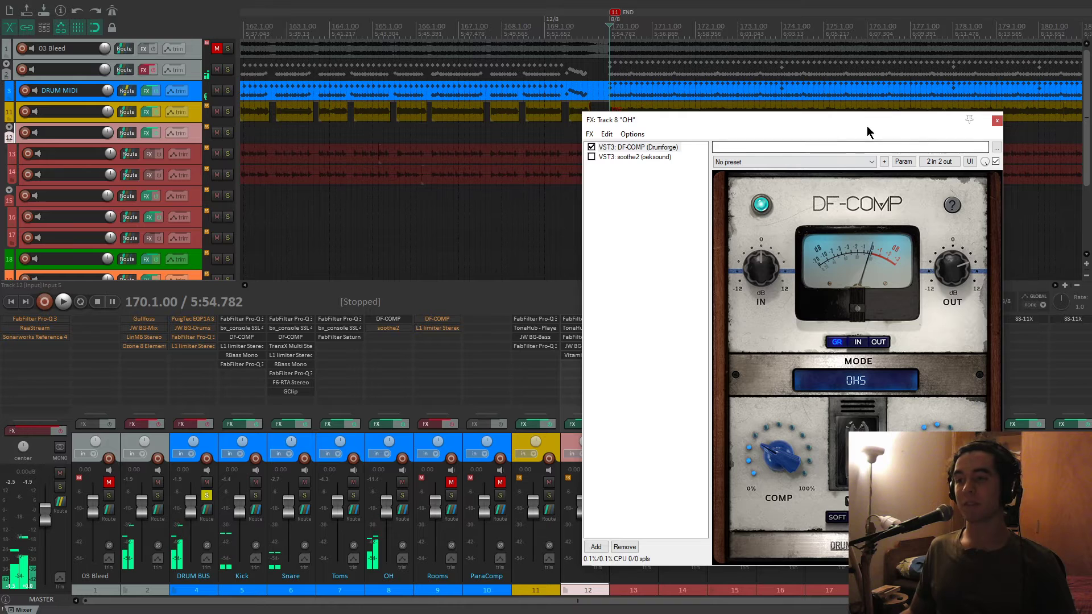
Enable soothe2 in the OH track's effects chain and show its settings in clear view.
drag(867, 132, 872, 126)
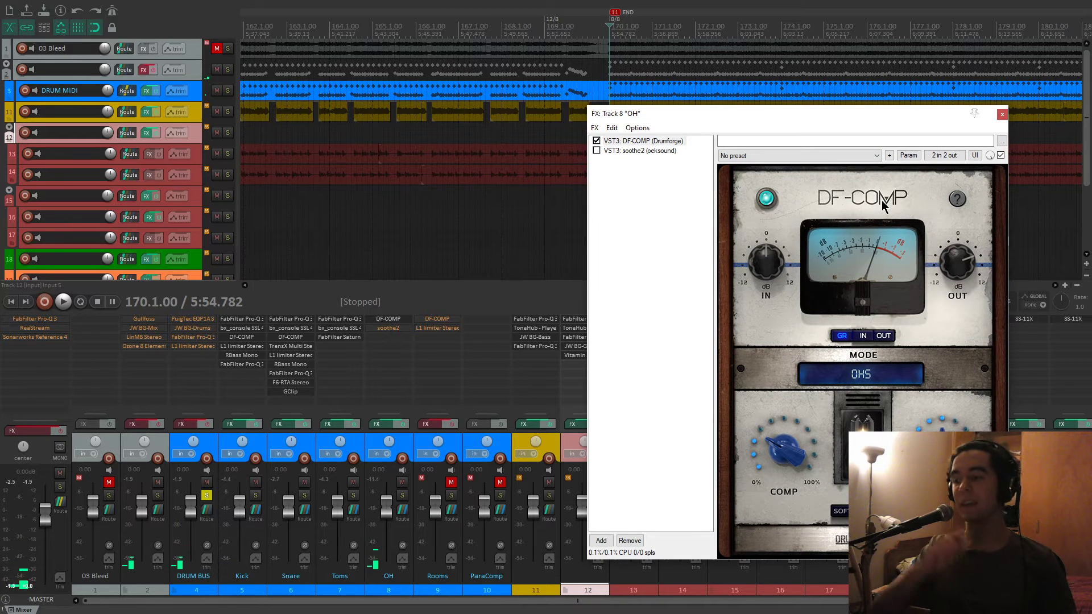
click(631, 150)
drag(643, 115, 543, 76)
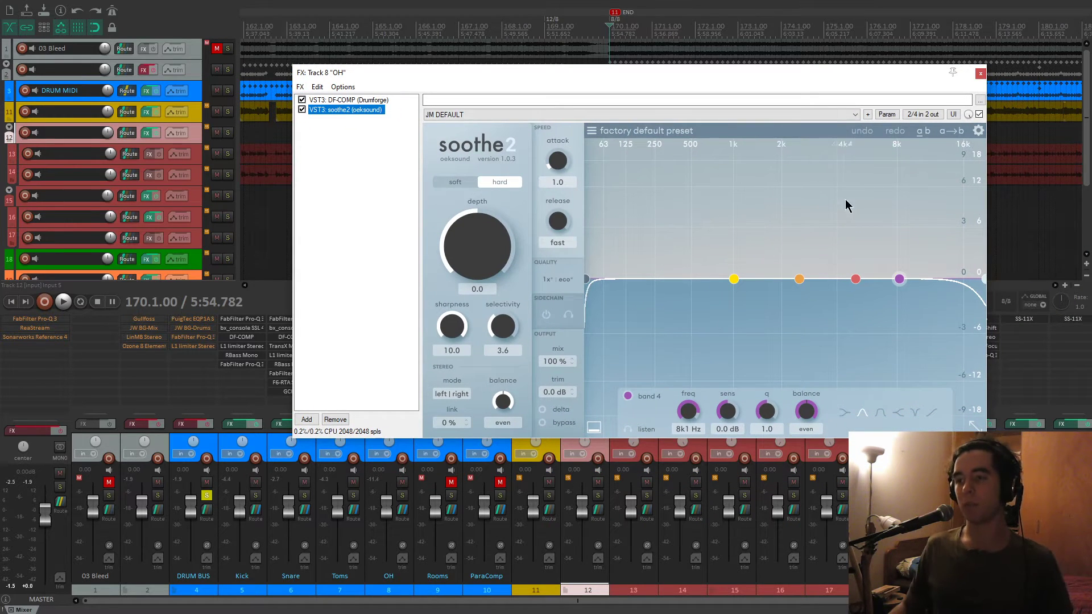
drag(824, 72, 803, 76)
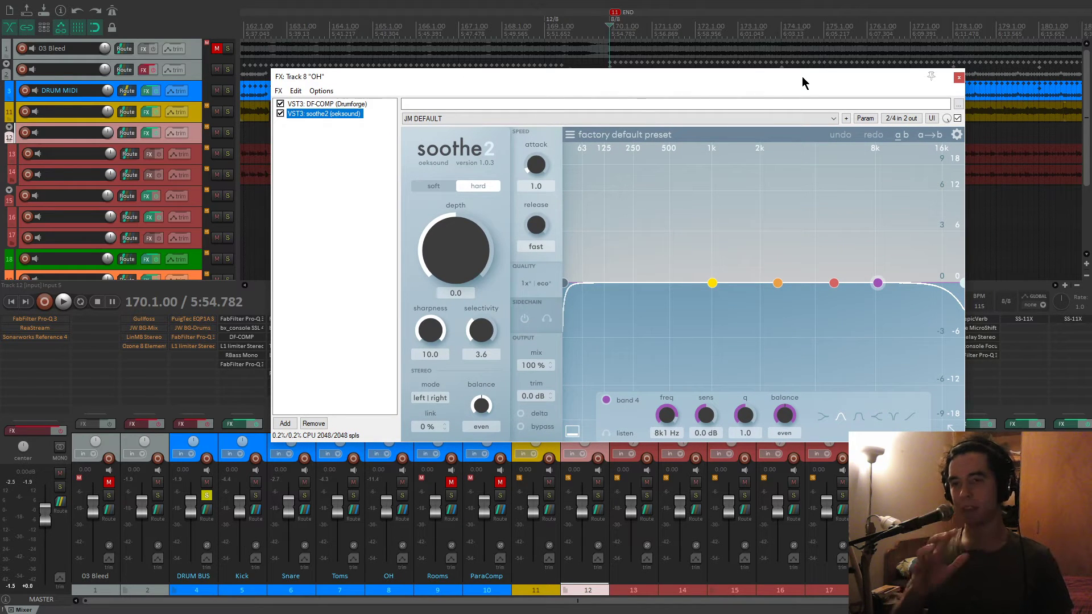
drag(802, 76, 807, 81)
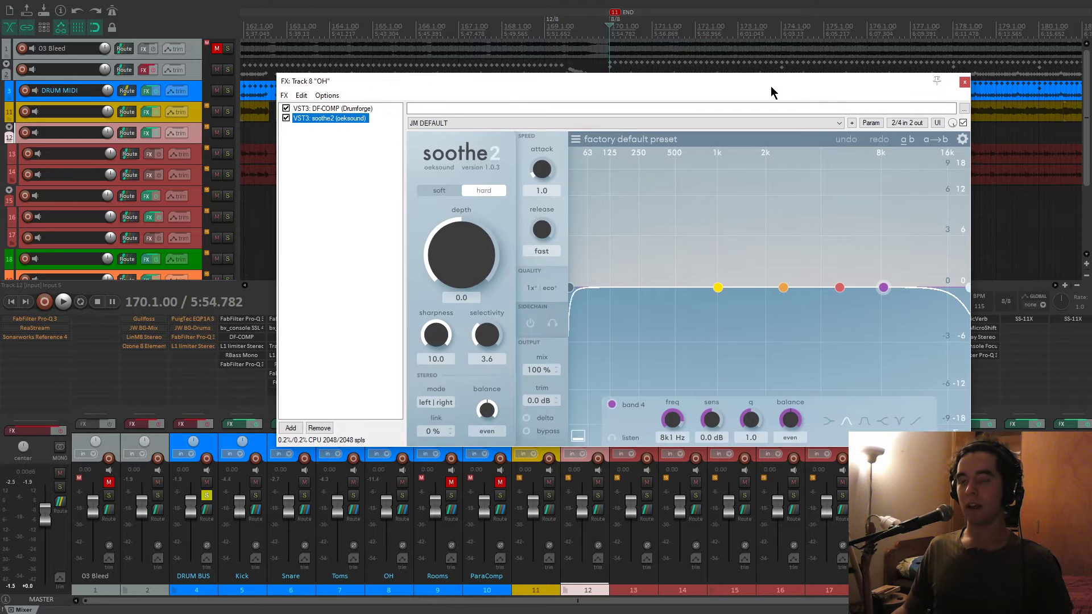
click(321, 154)
click(283, 96)
click(289, 110)
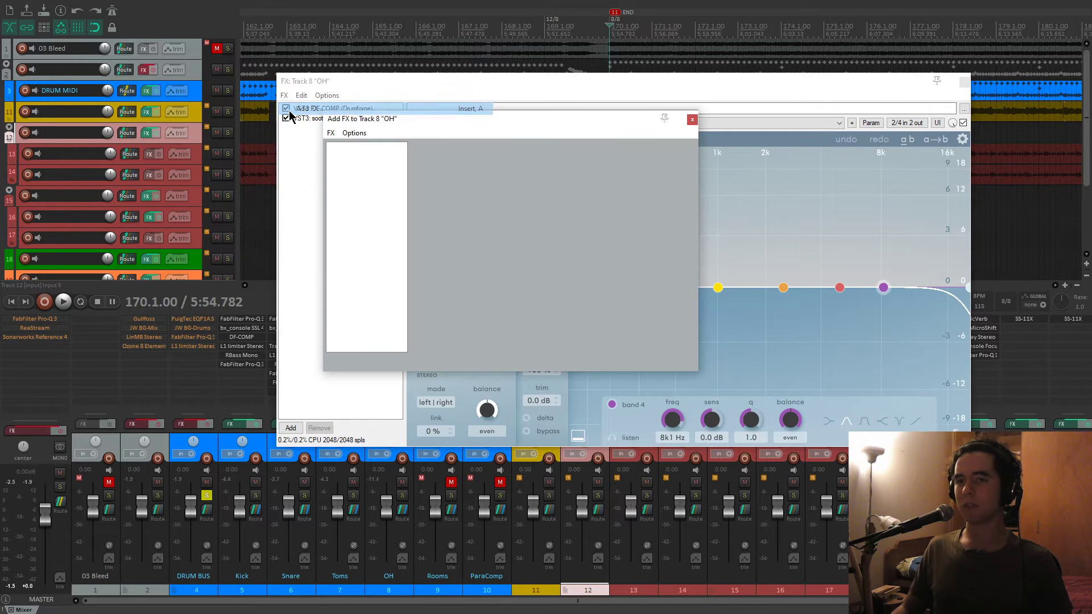
click(692, 120)
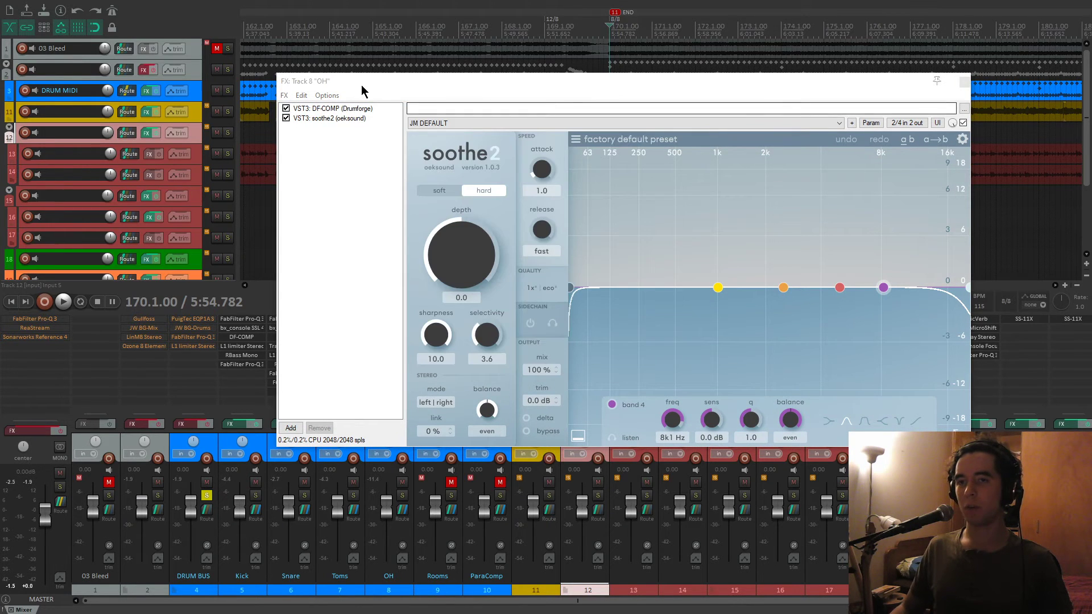
Add FabFilter Pro-Q 3 to the OH track and make narrow cuts of about 4 dB near 8173 Hz and 3728 Hz during playback.
click(412, 455)
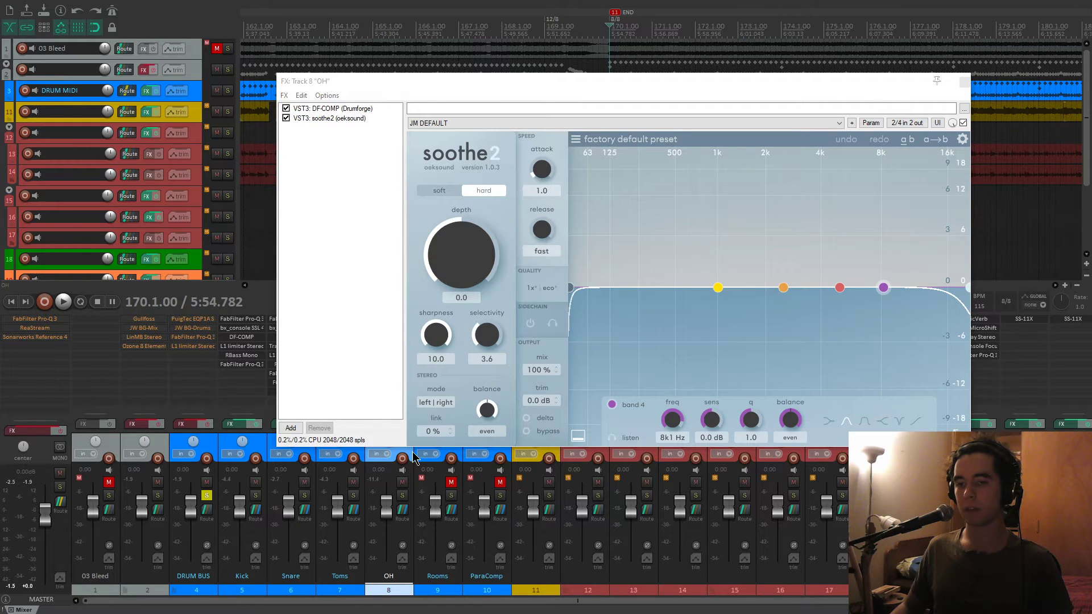
key(q)
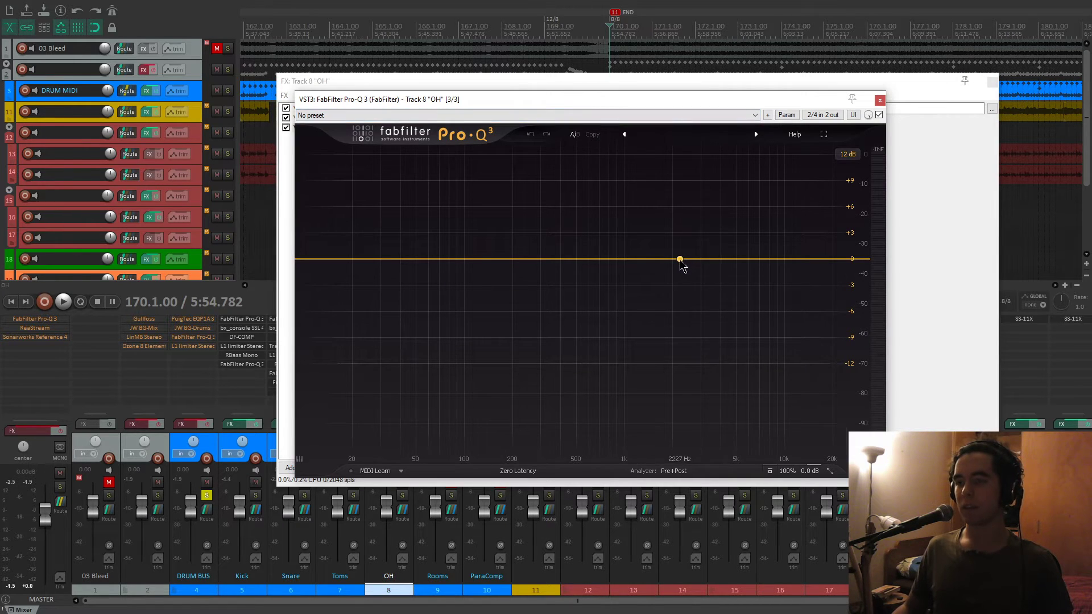
key(space)
drag(680, 259, 768, 294)
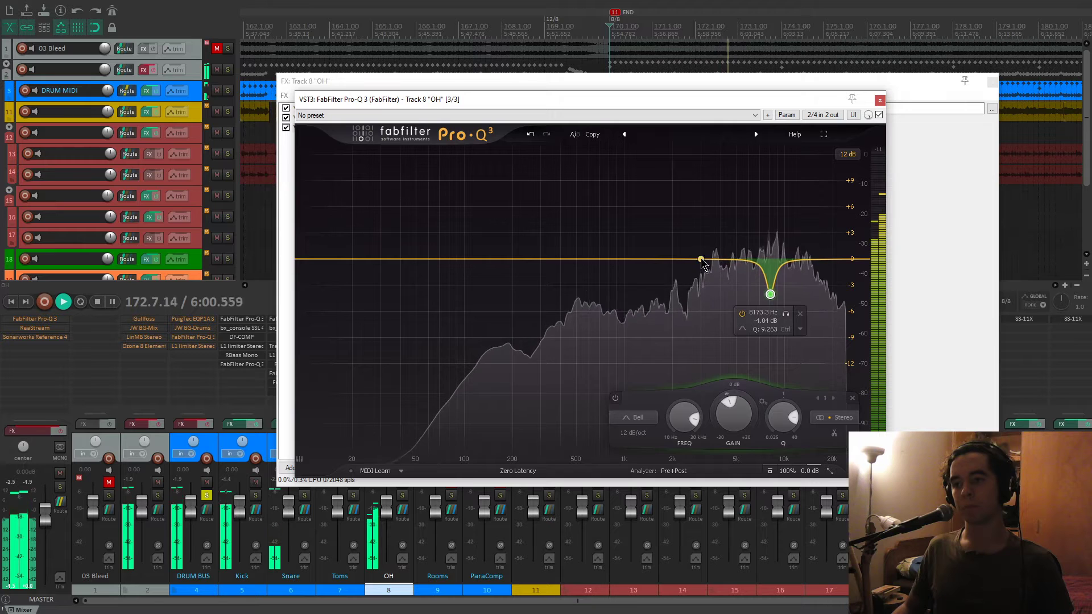
drag(715, 260, 715, 294)
key(space)
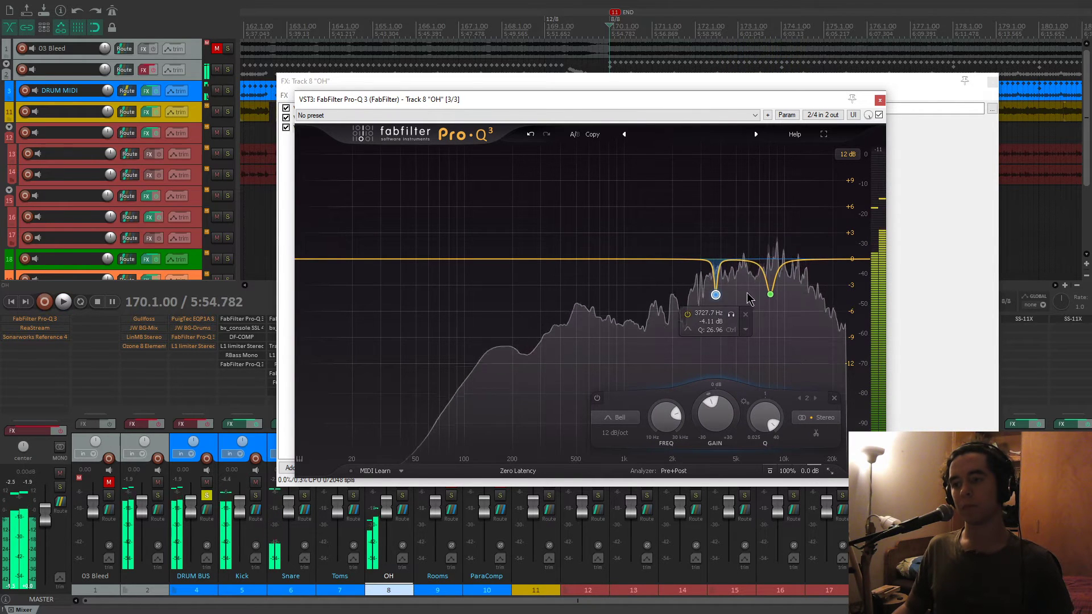
Play from bar 170 and compare the overheads with the Pro-Q 3 cuts bypassed and active.
key(space)
click(878, 114)
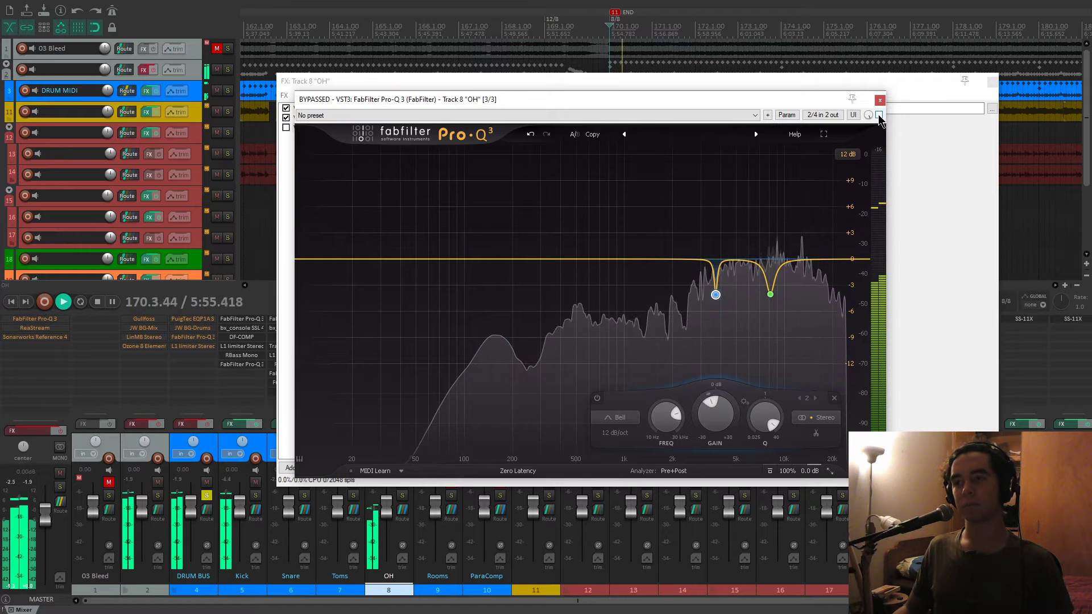
click(878, 115)
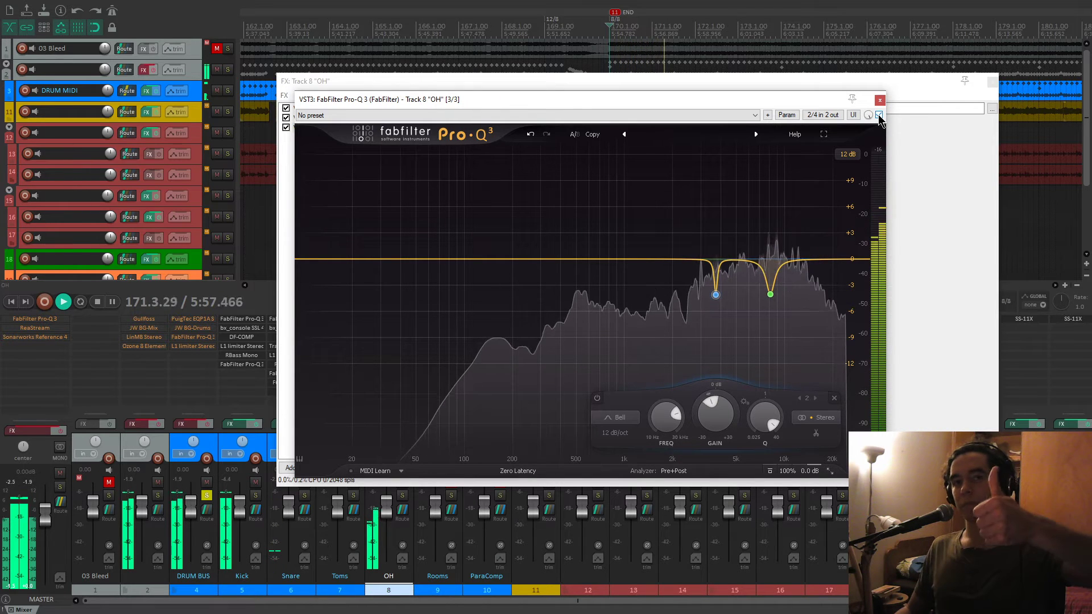
click(879, 114)
click(878, 115)
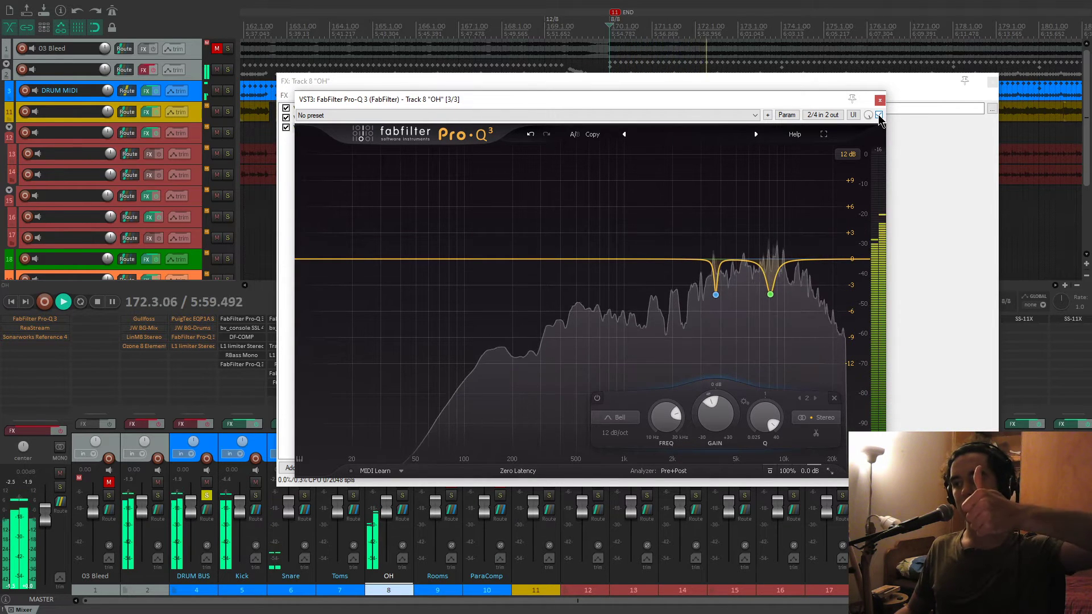
key(space)
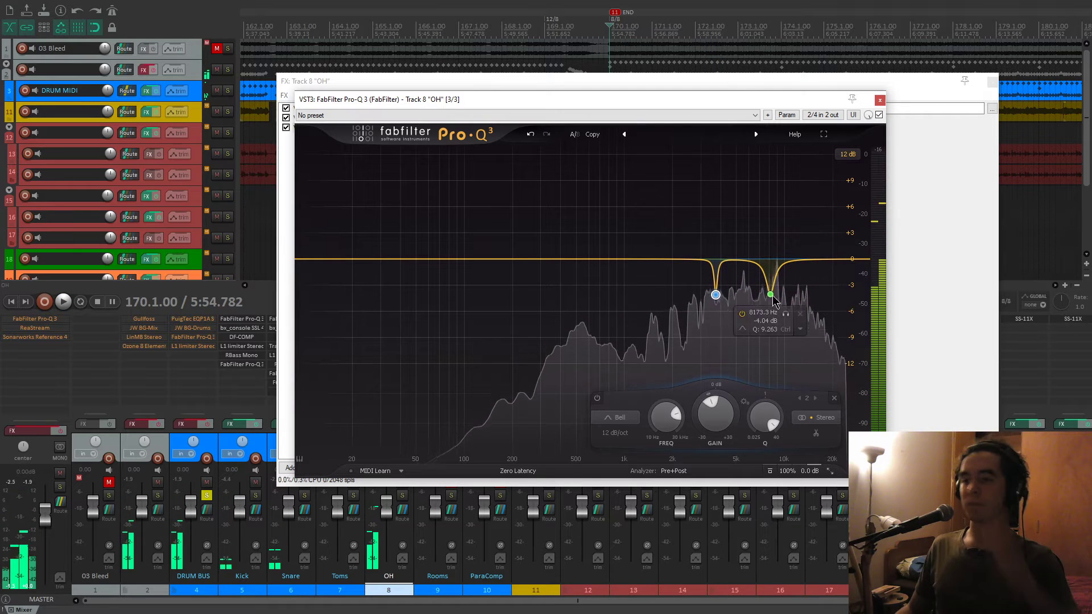
mouse_move(769, 300)
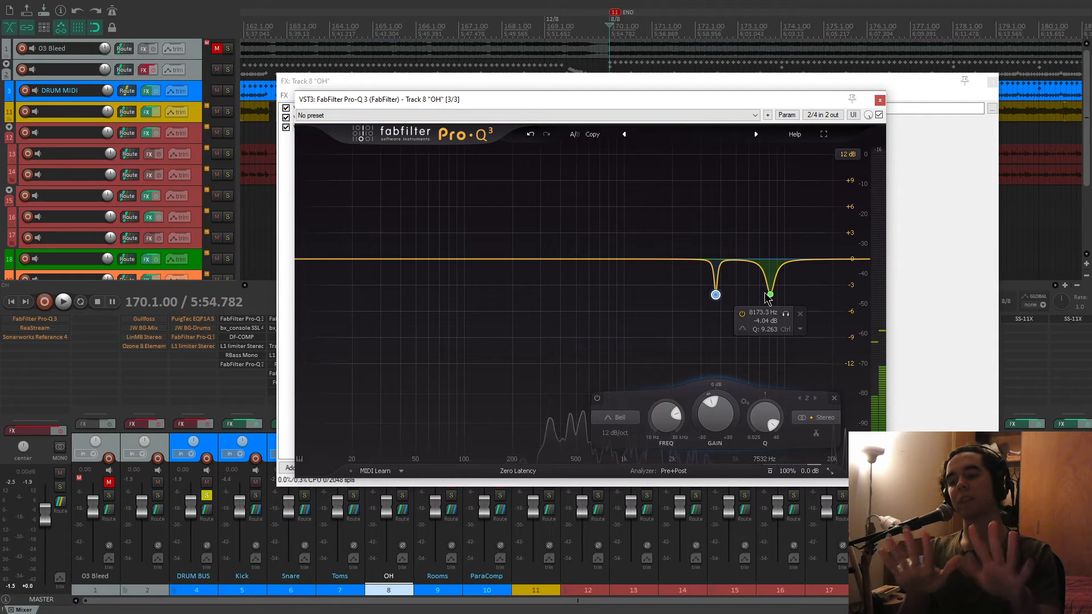
Remove FabFilter Pro-Q 3 from the OH track's effects chain.
click(879, 100)
click(333, 128)
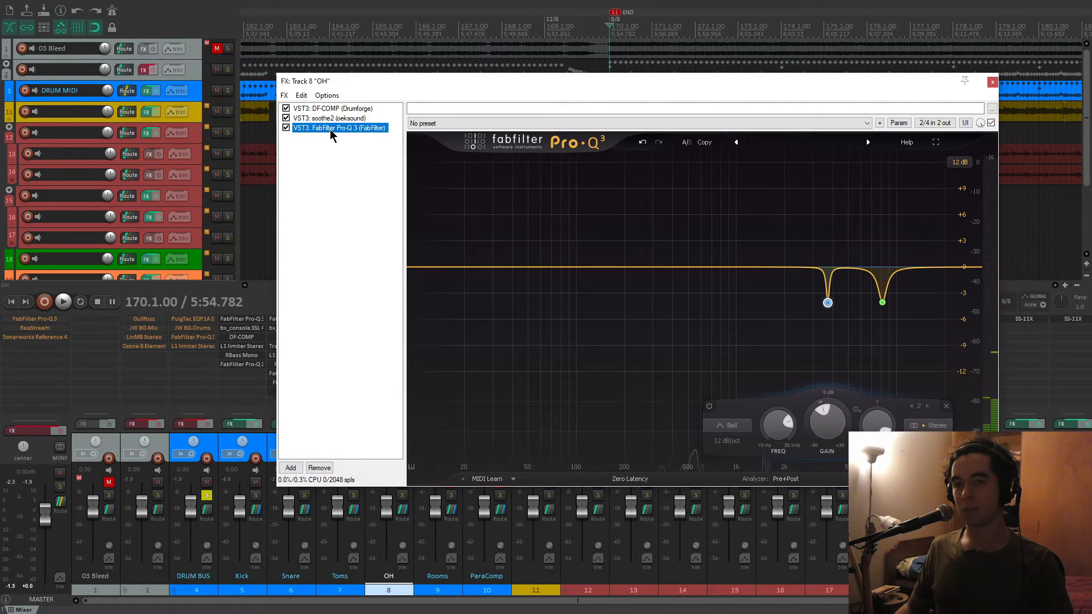
key(Delete)
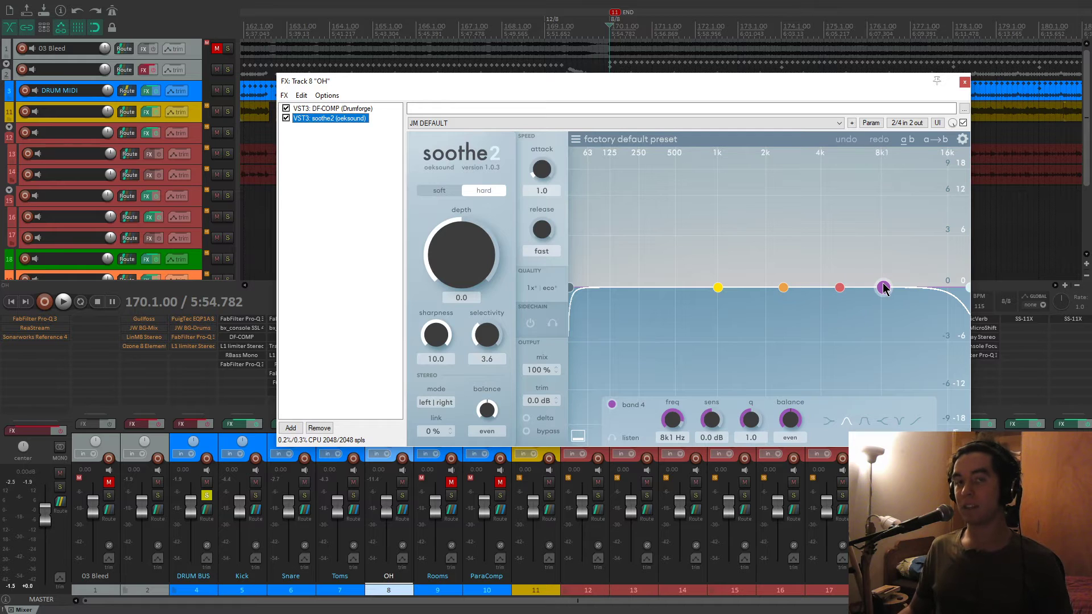
Play from bar 170 to watch soothe2's reductions on the overheads, and turn on its delta monitoring.
key(space)
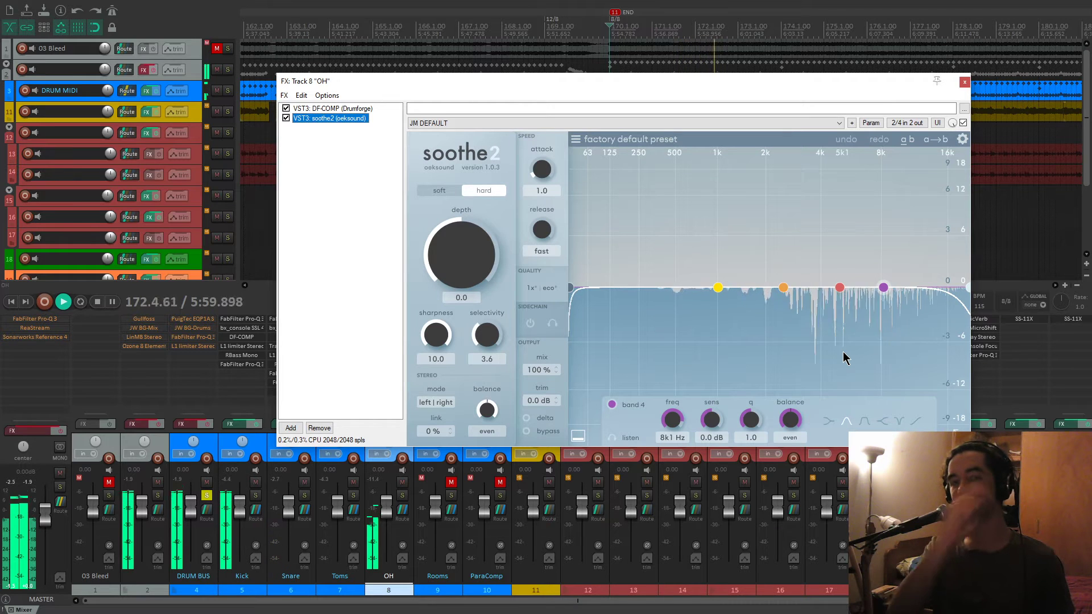
key(space)
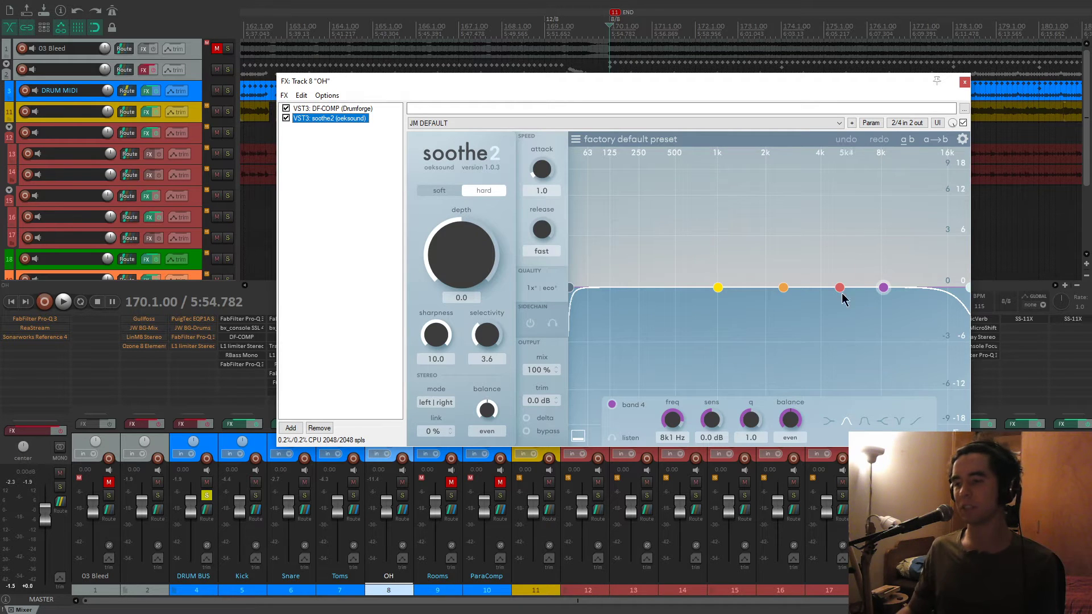
key(space)
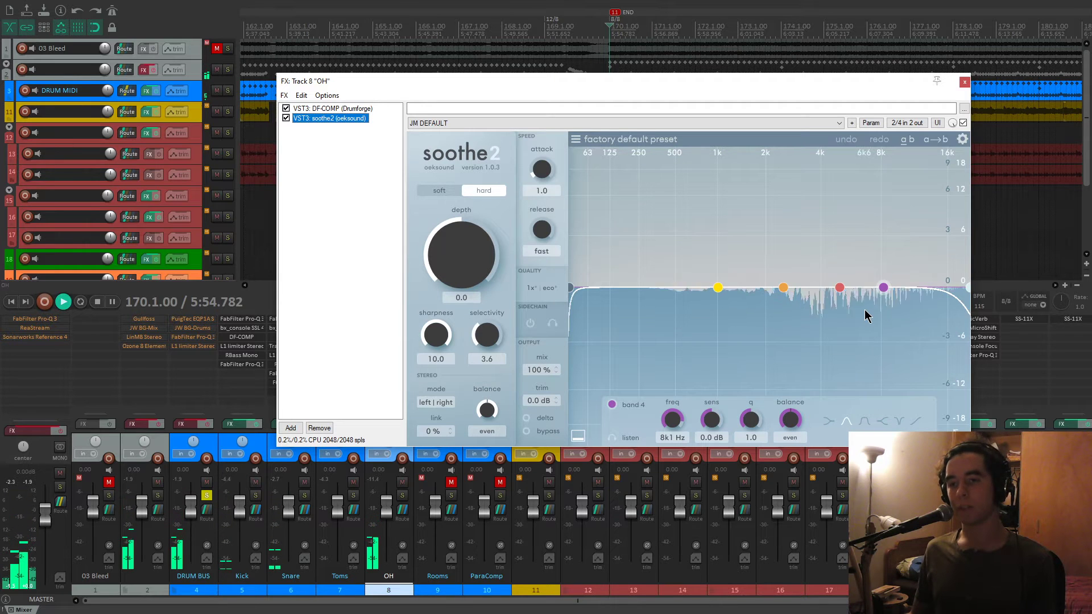
click(526, 418)
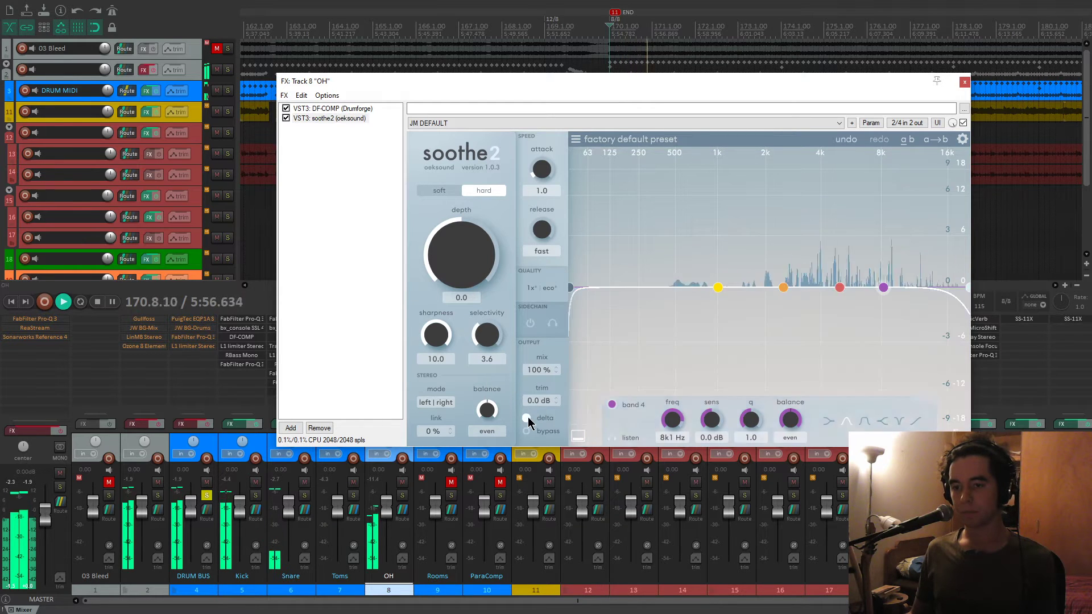
Solo the OH track instead of DRUM BUS, play soothe2's delta signal from bar 170, and turn delta off.
click(208, 496)
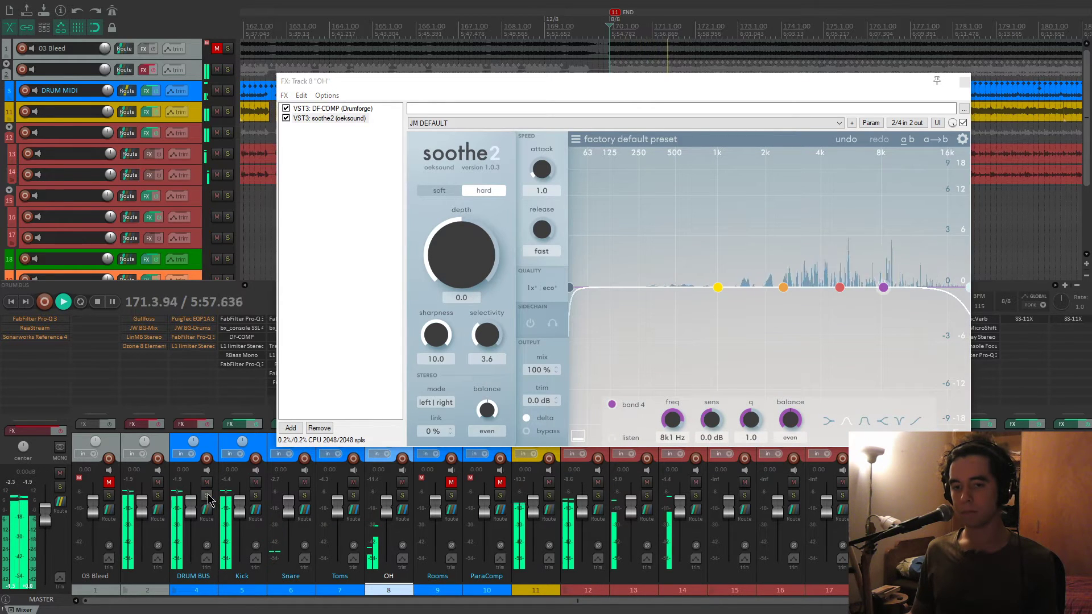
click(403, 495)
key(space)
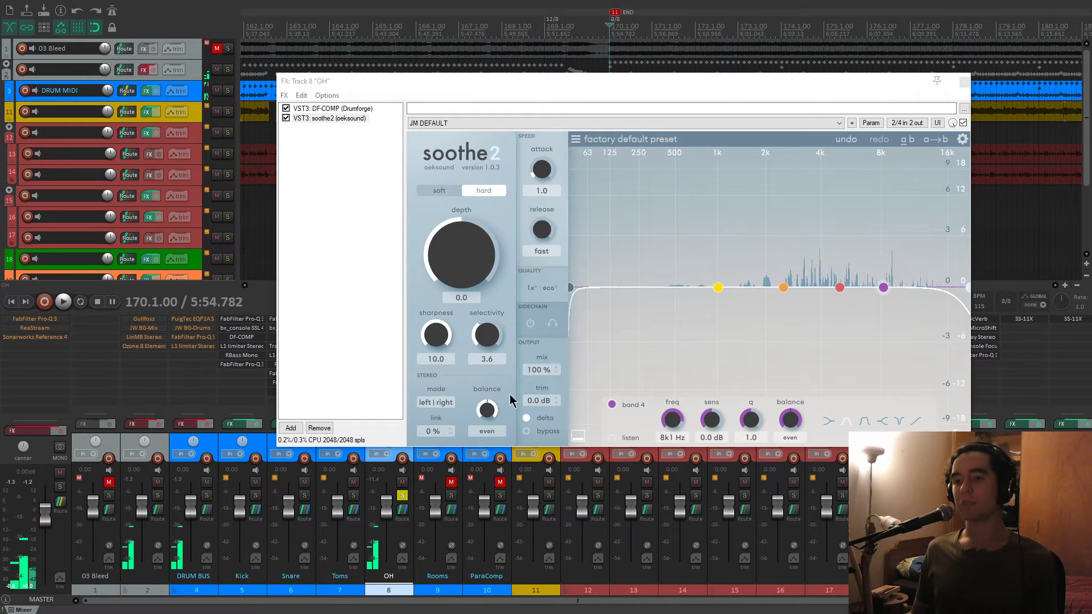
key(space)
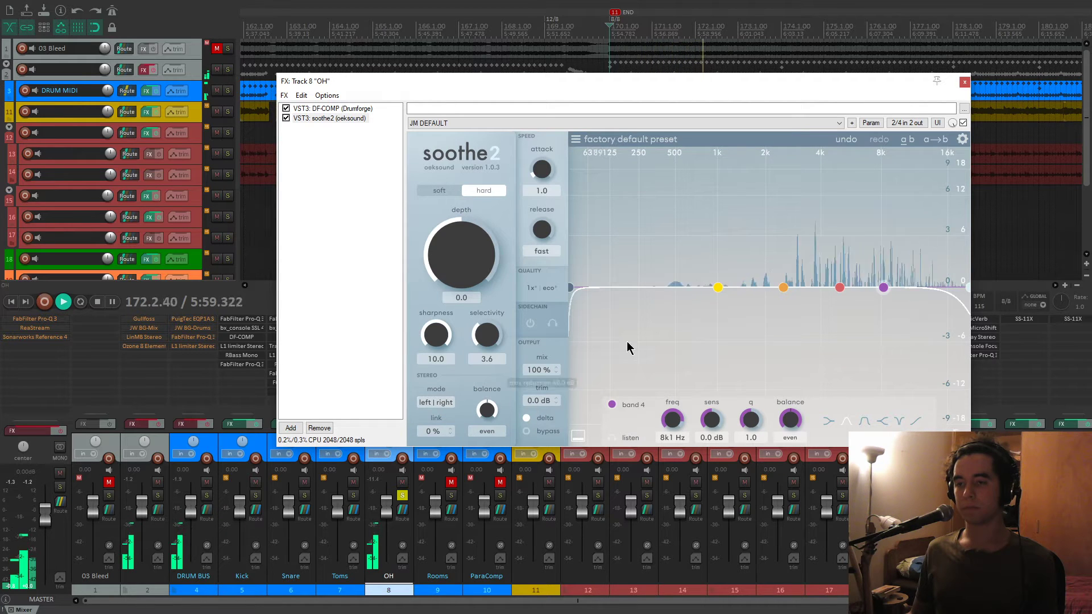
drag(430, 501, 437, 418)
drag(488, 336, 491, 259)
drag(490, 322, 493, 326)
drag(433, 431, 444, 227)
drag(436, 435, 445, 613)
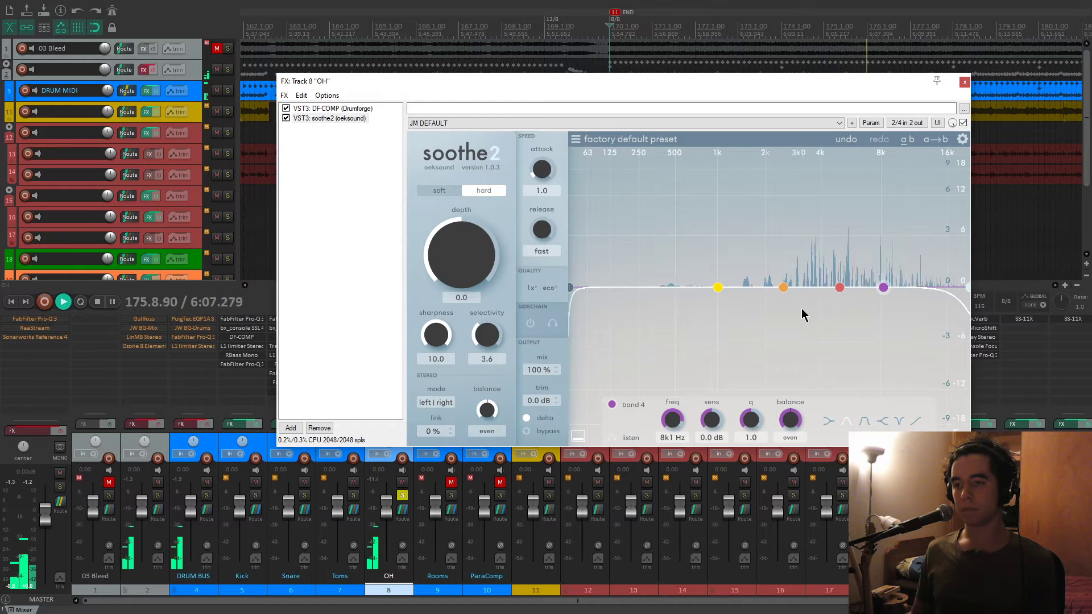
key(space)
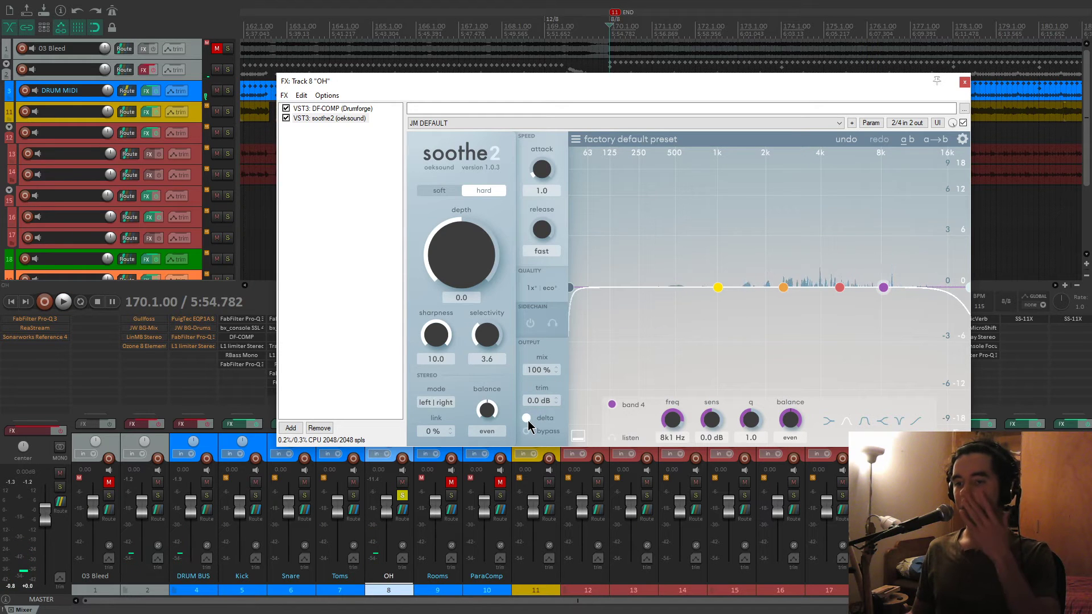
click(528, 421)
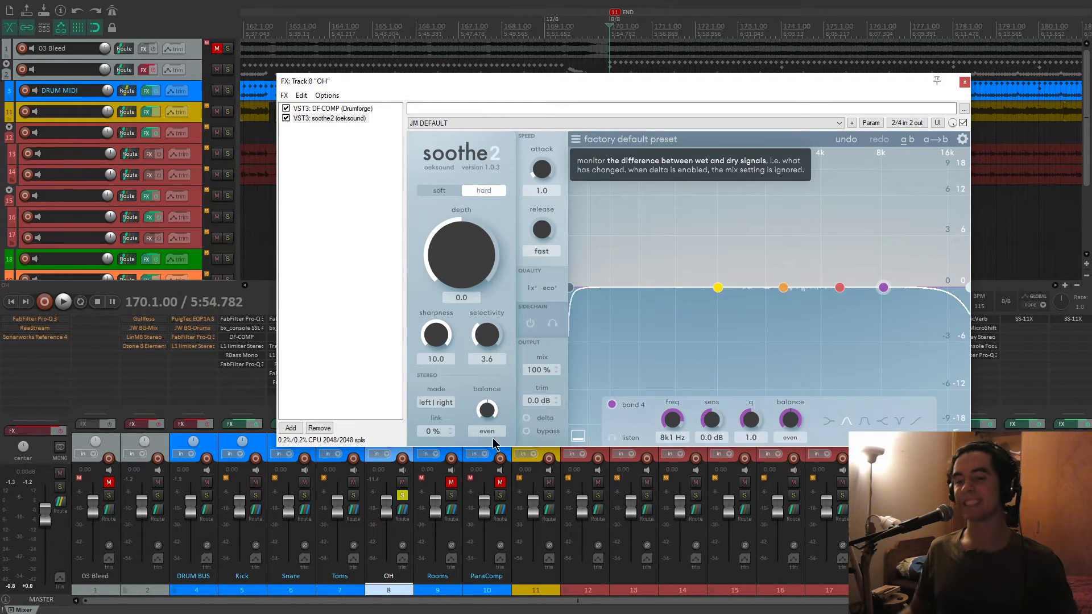
Play from bar 170 with OH unsoloed and tracks 11 and 12 muted, and close the OH effects window.
key(space)
click(402, 496)
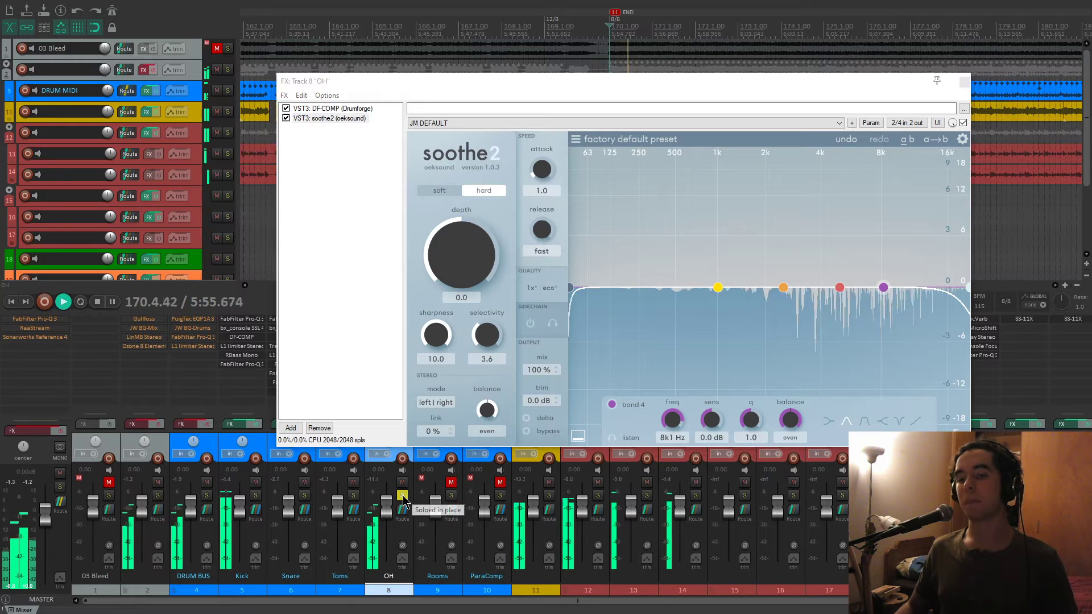
click(549, 482)
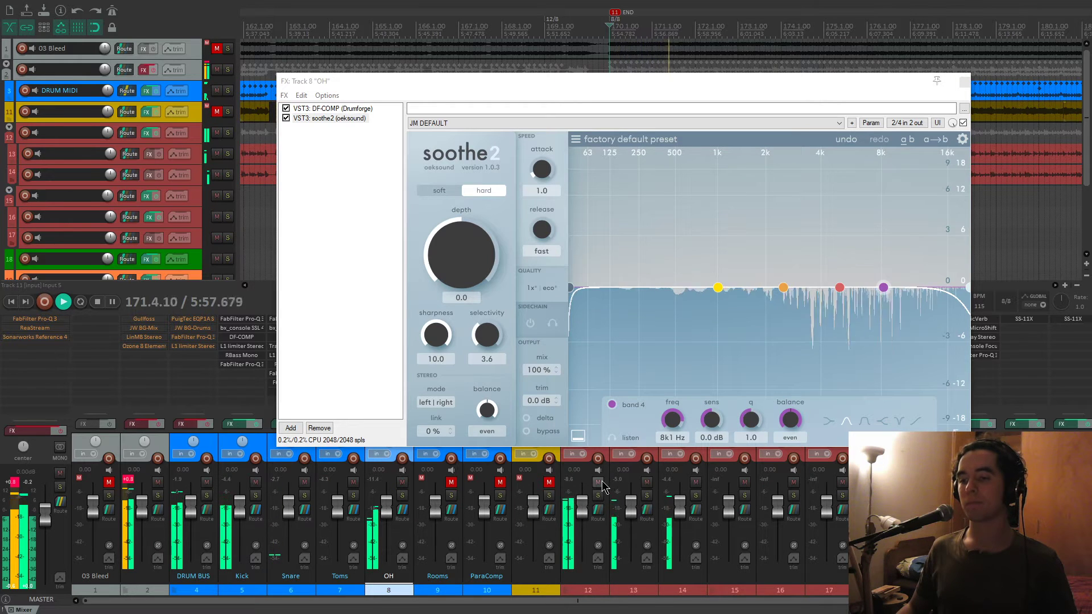
click(599, 483)
click(964, 82)
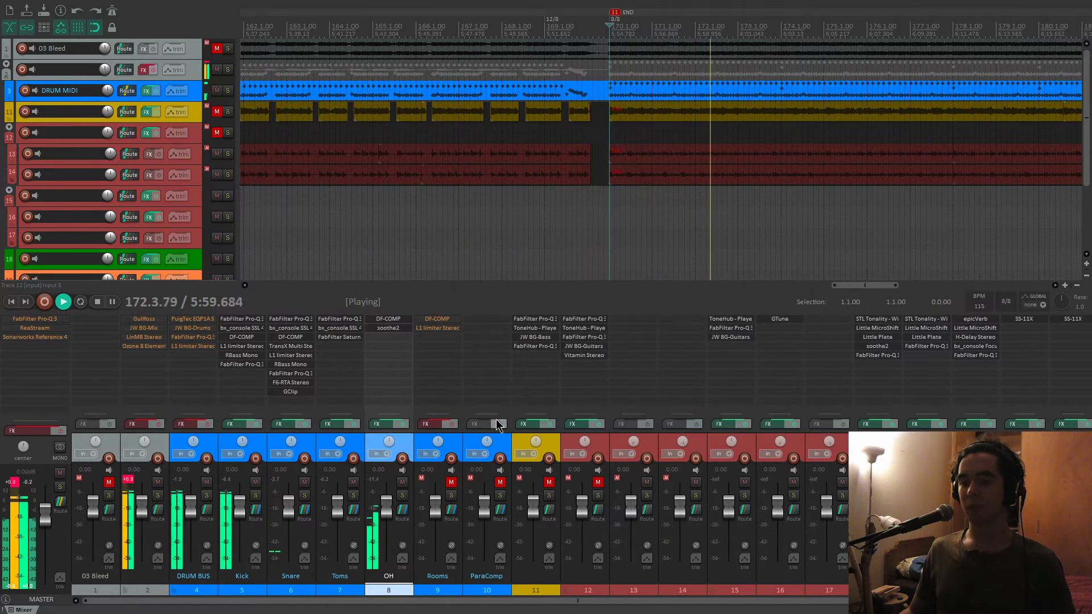
key(space)
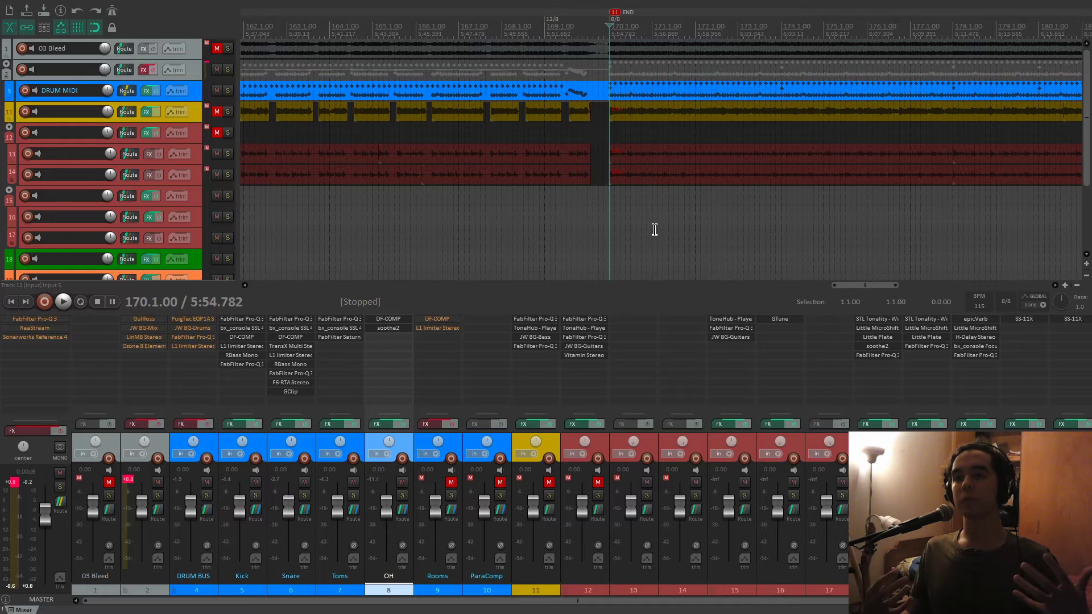
Play from marker 2 at bar 18, compare the drums with and without the Rooms track, and leave Rooms unmuted.
scroll(654, 229, down, 10)
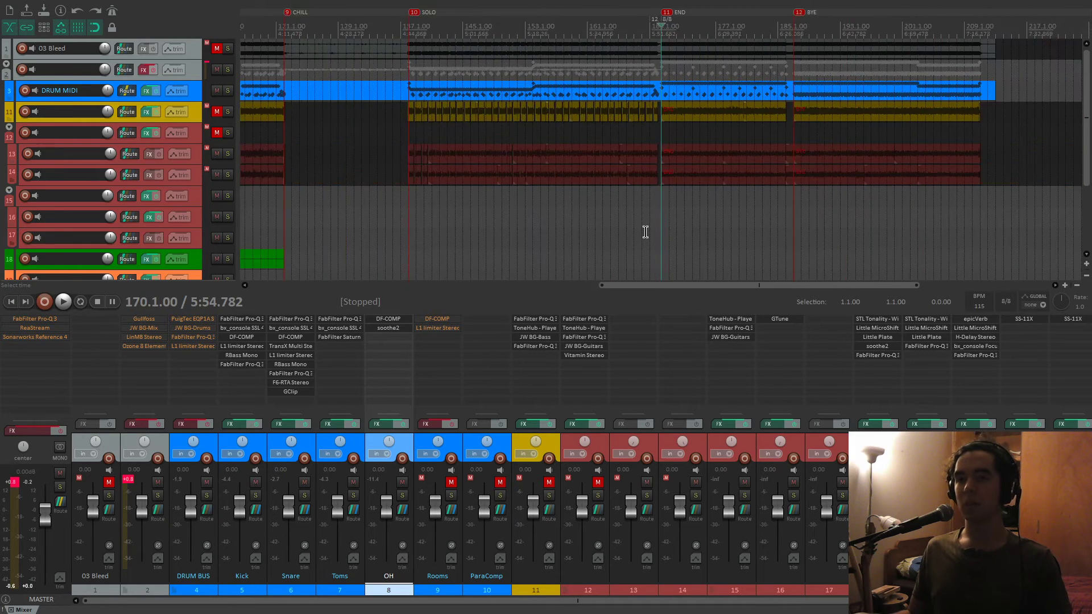
key(2)
key(space)
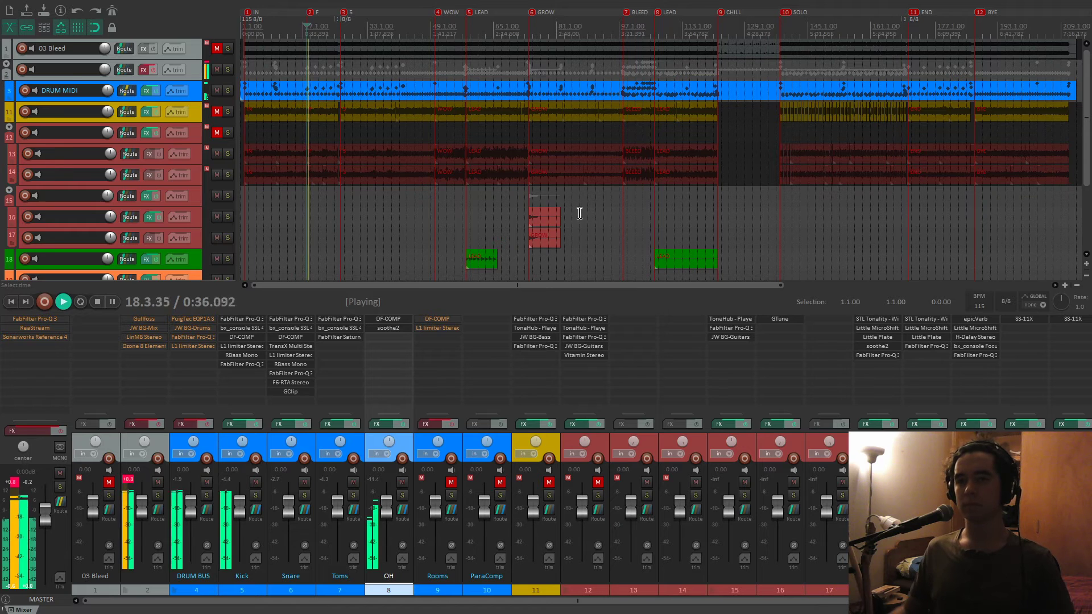
scroll(579, 213, up, 3)
click(452, 478)
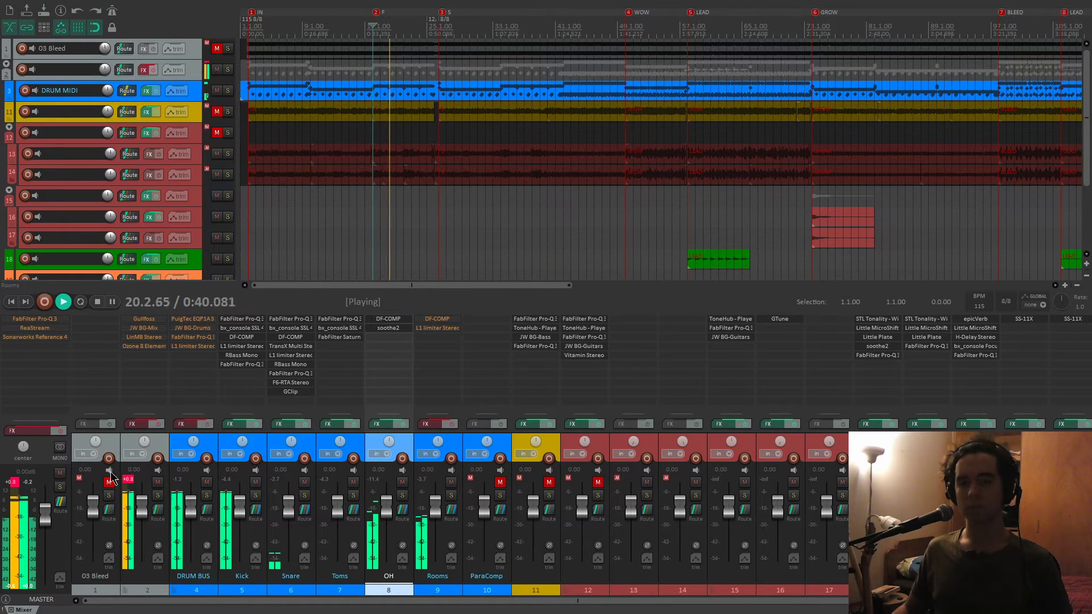
click(452, 483)
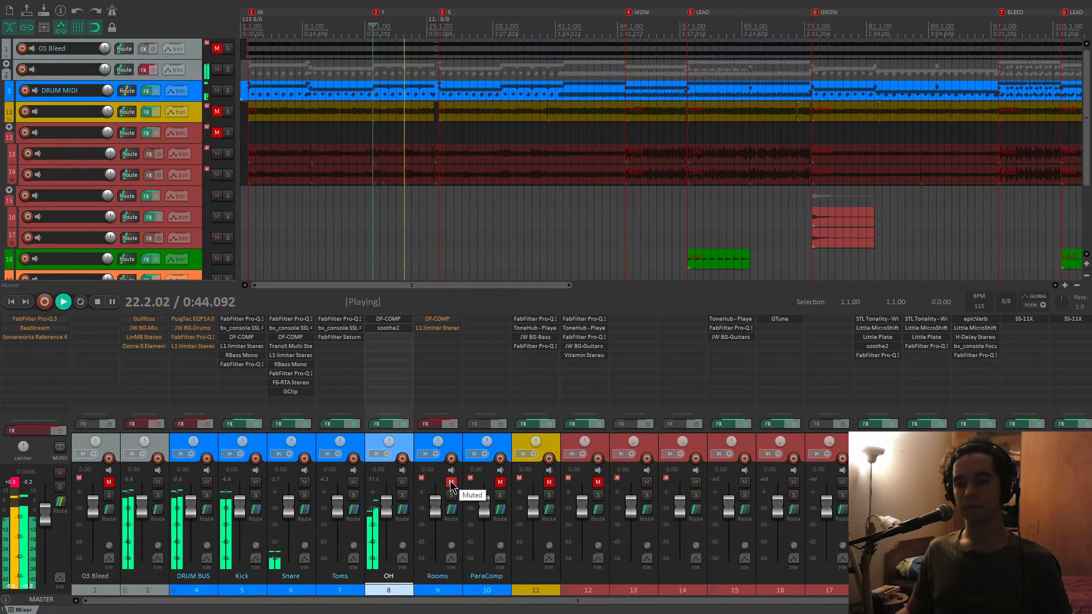
click(452, 483)
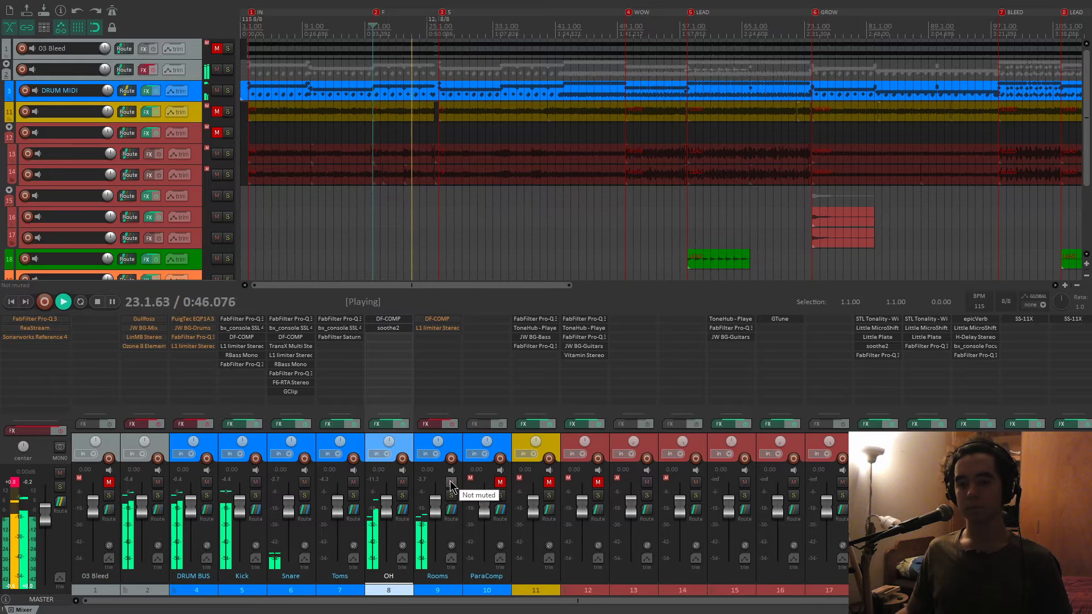
key(space)
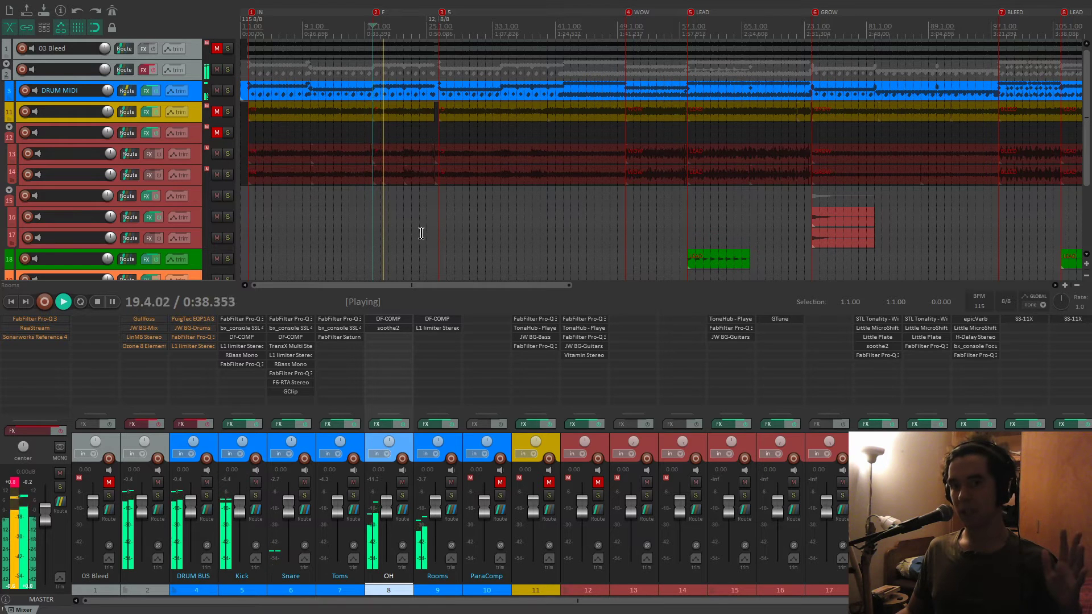
Open DF-COMP on the Rooms track, stop playback, and bypass the track's L1 limiter Stereo.
click(437, 319)
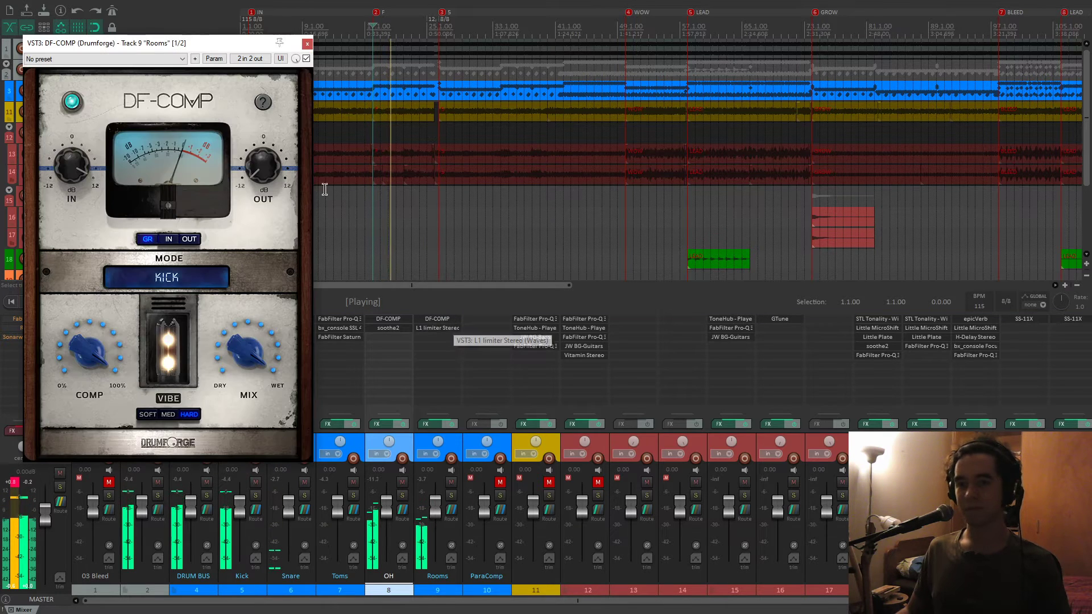
drag(201, 57, 783, 95)
key(space)
shift+click(453, 330)
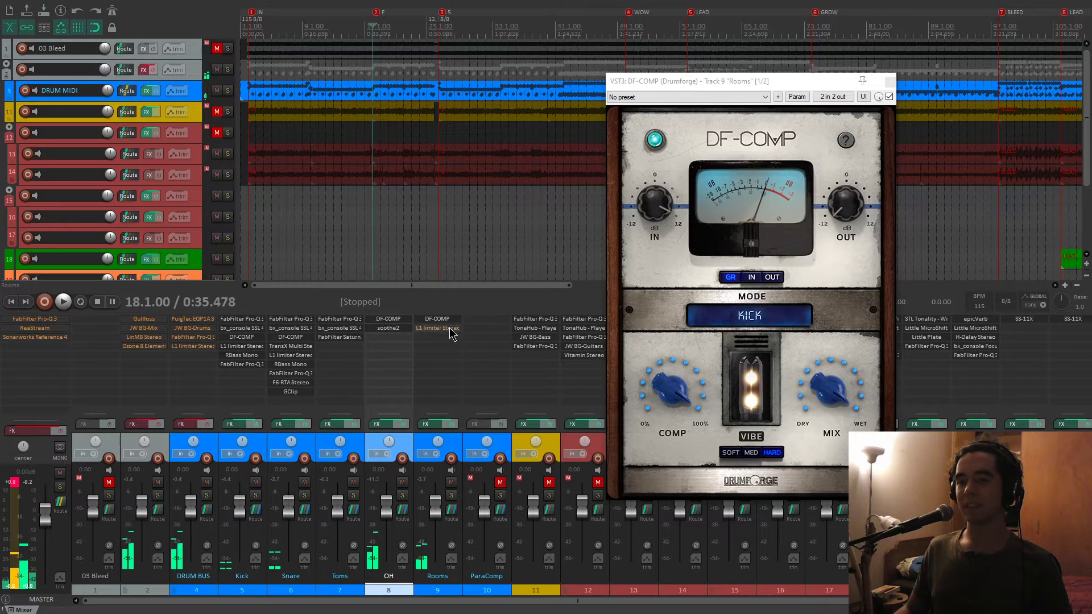
Solo the Rooms track and play from bar 18 to audition DF-COMP on the room mics.
drag(437, 314, 438, 315)
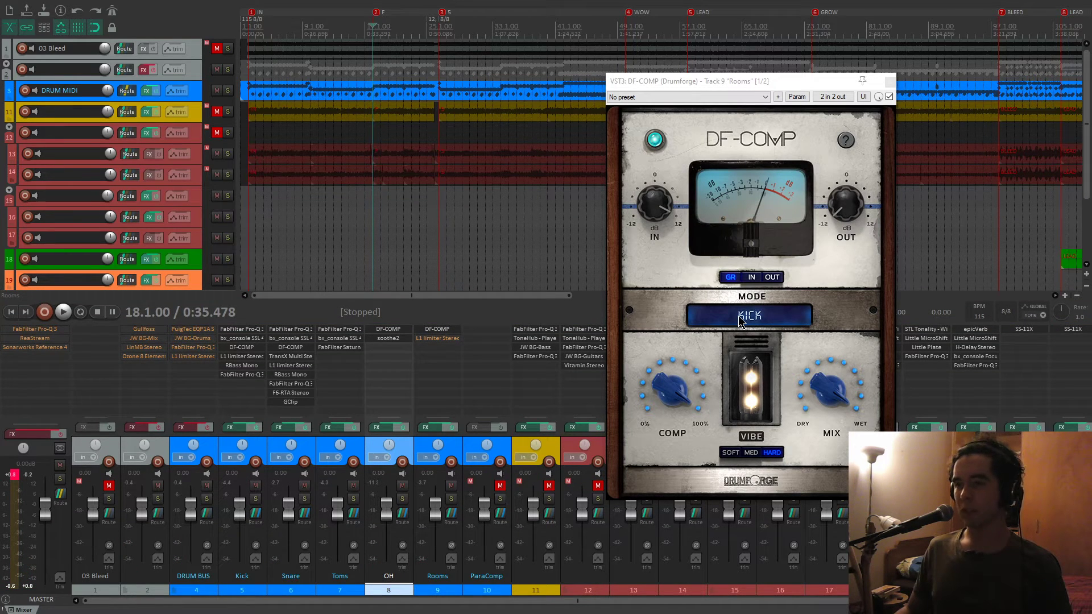
click(451, 498)
key(space)
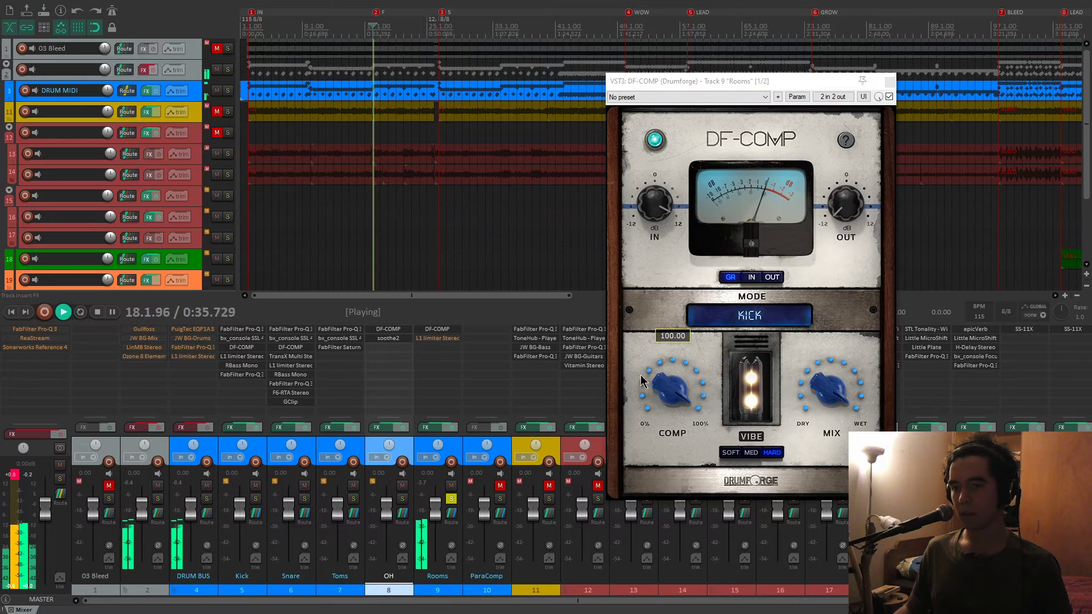
Compare the Rooms compressor's ROOMS mode with KICK mode during playback, leave it on KICK, and stop playback.
click(750, 316)
click(750, 425)
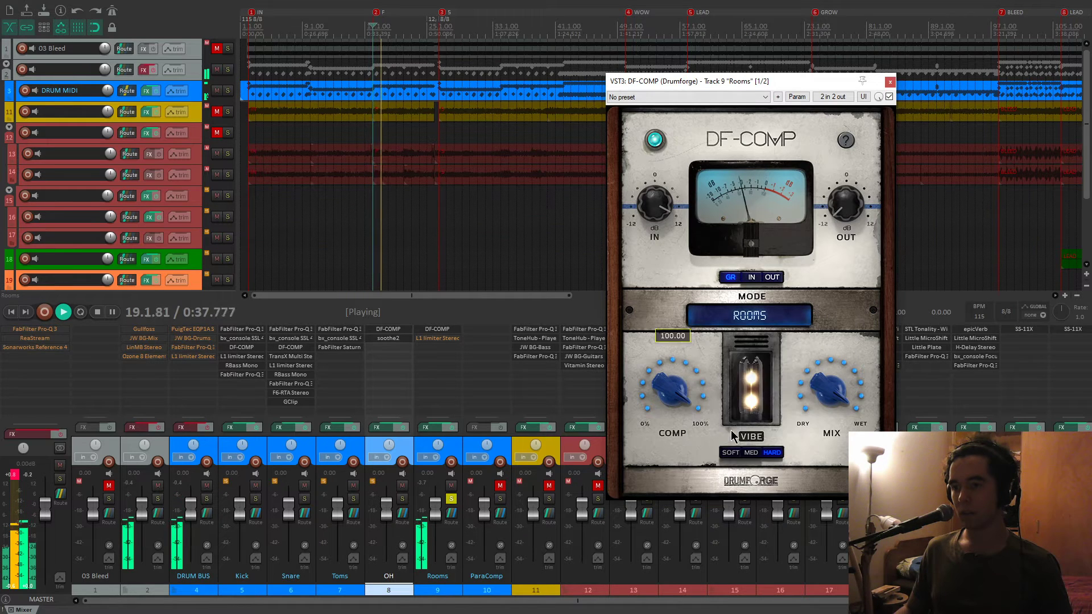
click(759, 322)
click(748, 340)
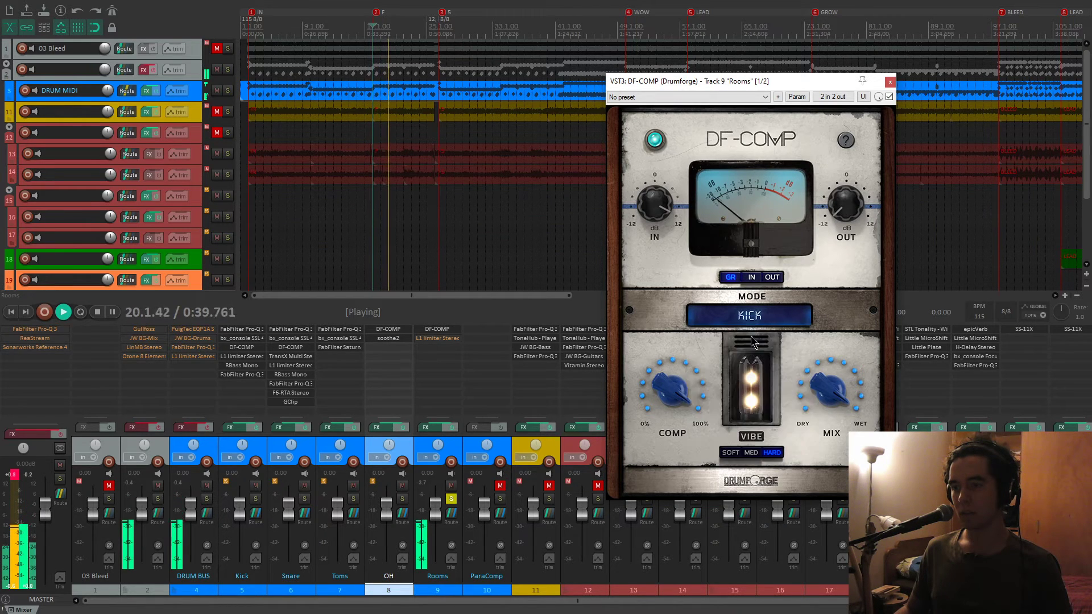
key(space)
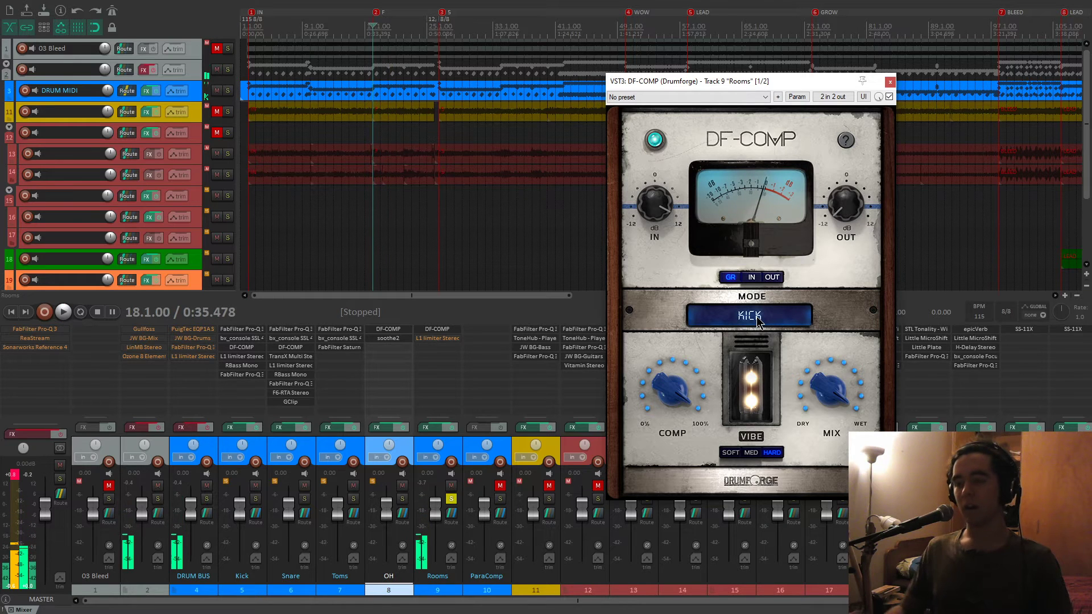
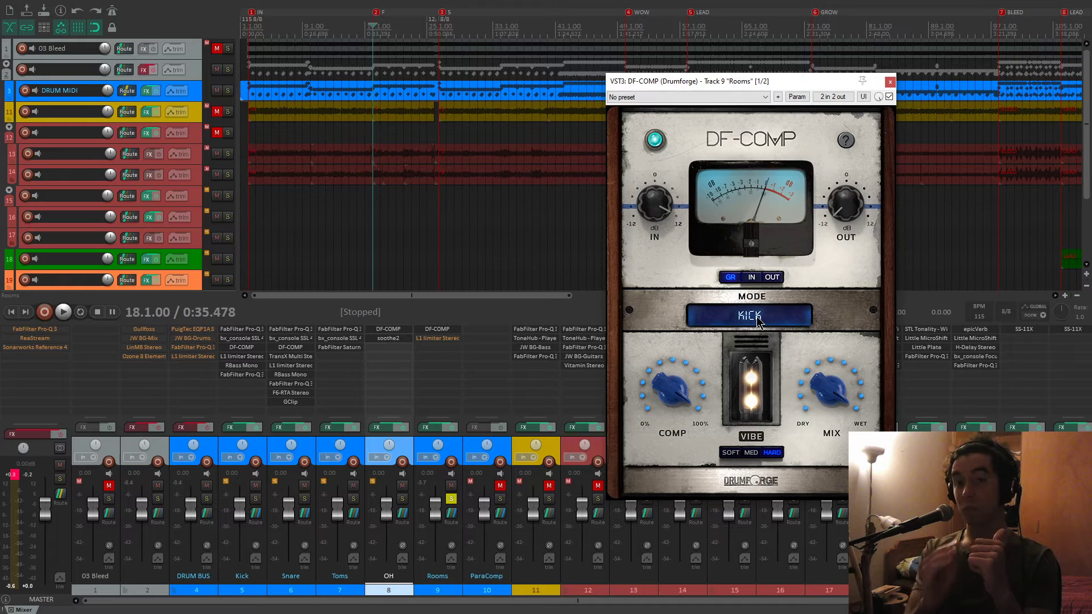
Listen to the soloed Rooms track with DF-COMP active and bypassed, leaving the compressor enabled.
key(space)
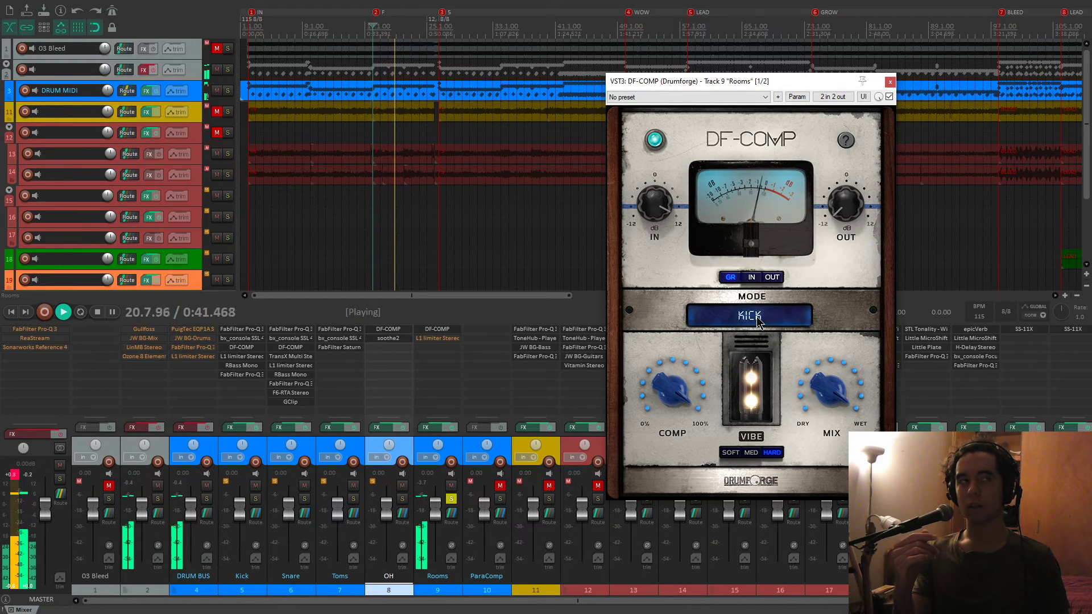
key(space)
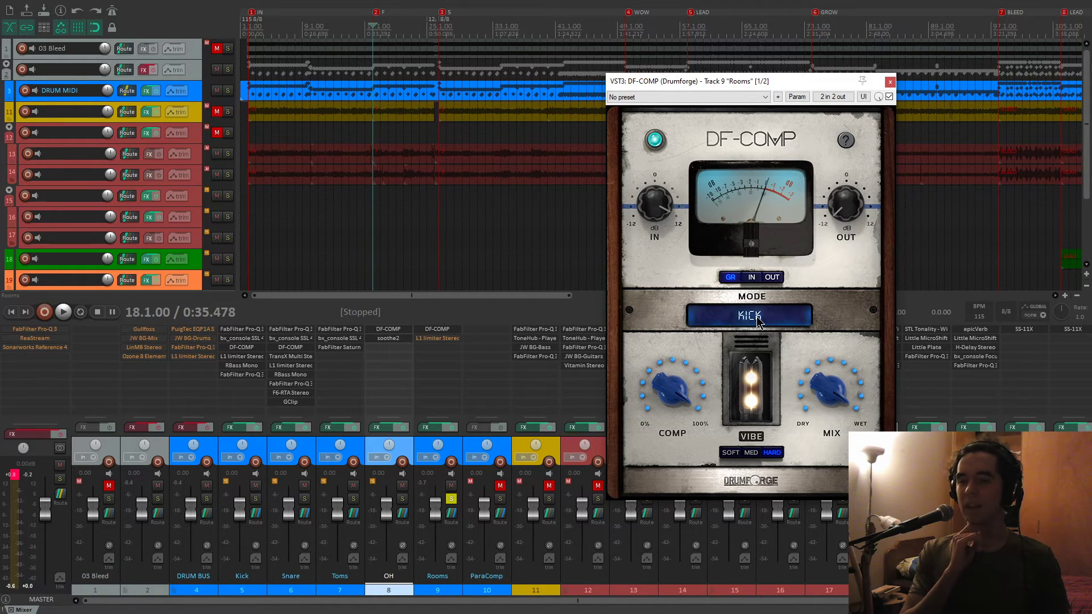
key(space)
click(889, 97)
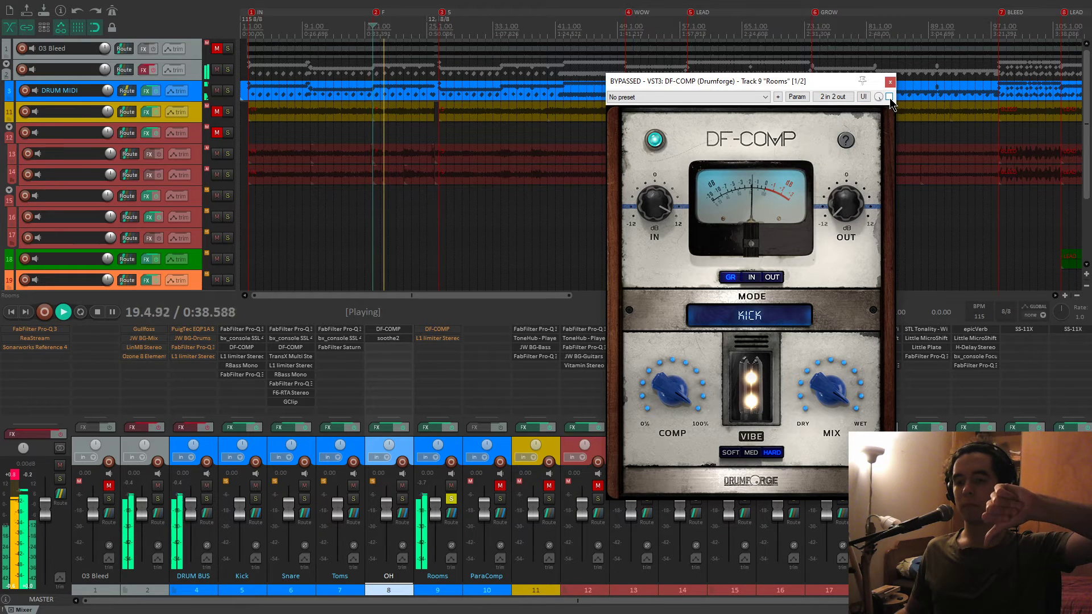
click(889, 96)
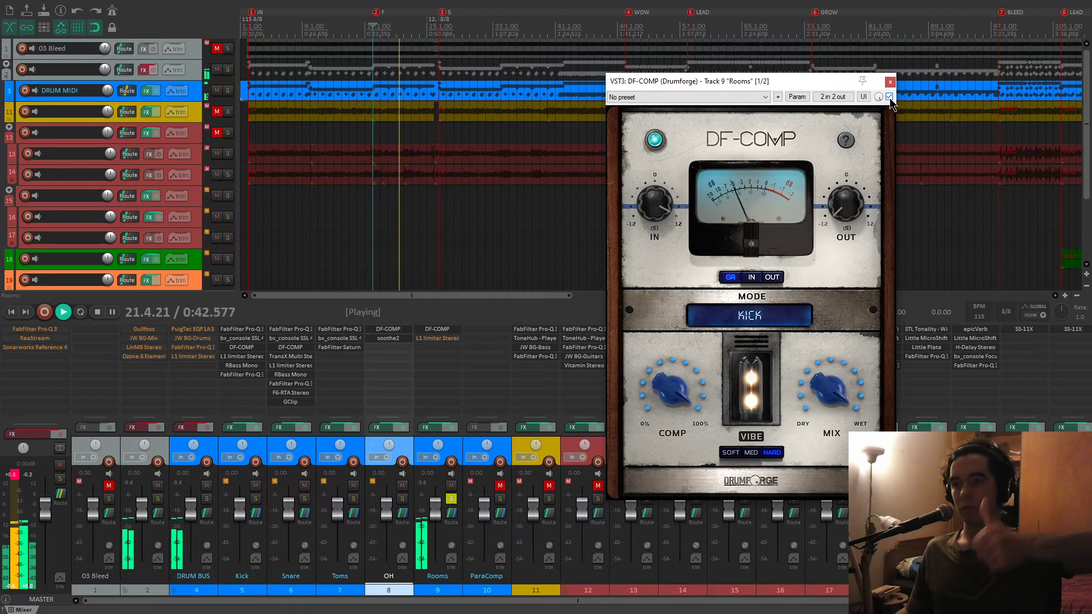
key(space)
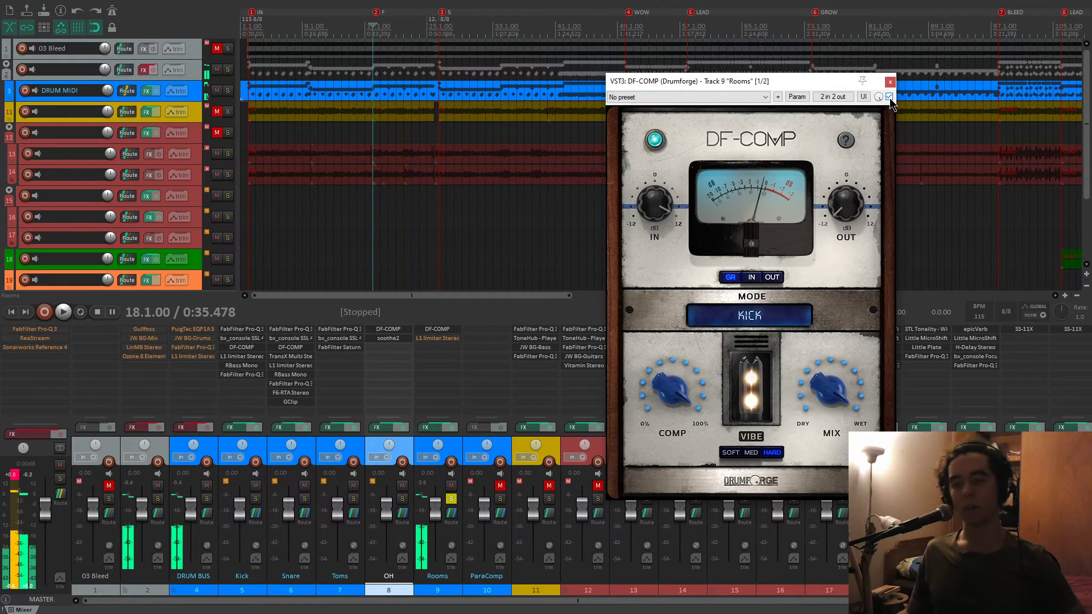
Open the Rooms track's L1 limiter, listen to it during playback, and close both plug-in windows.
click(444, 339)
drag(141, 54, 574, 151)
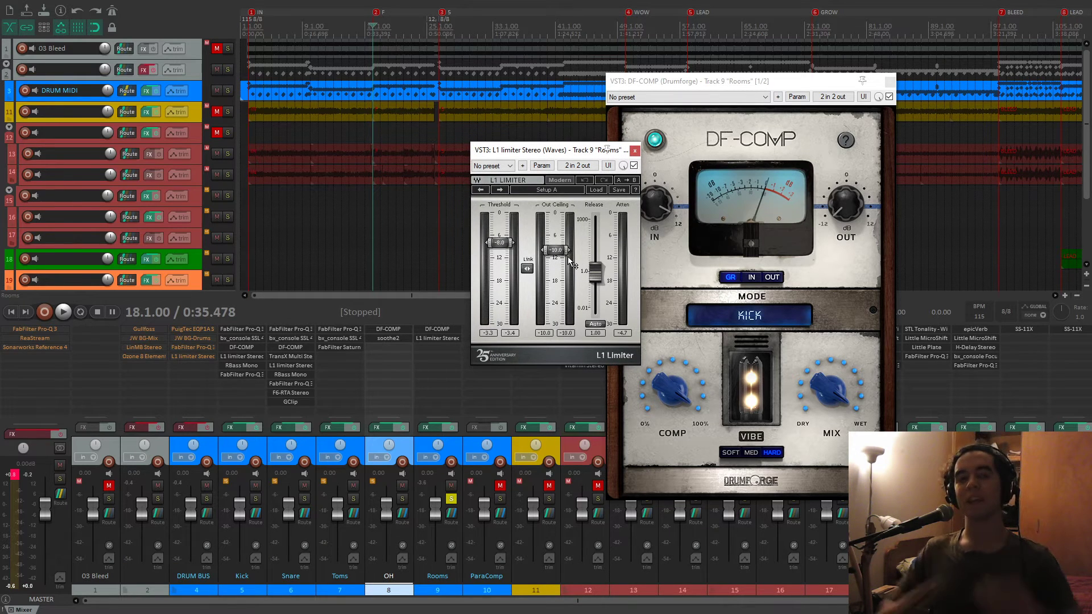
key(space)
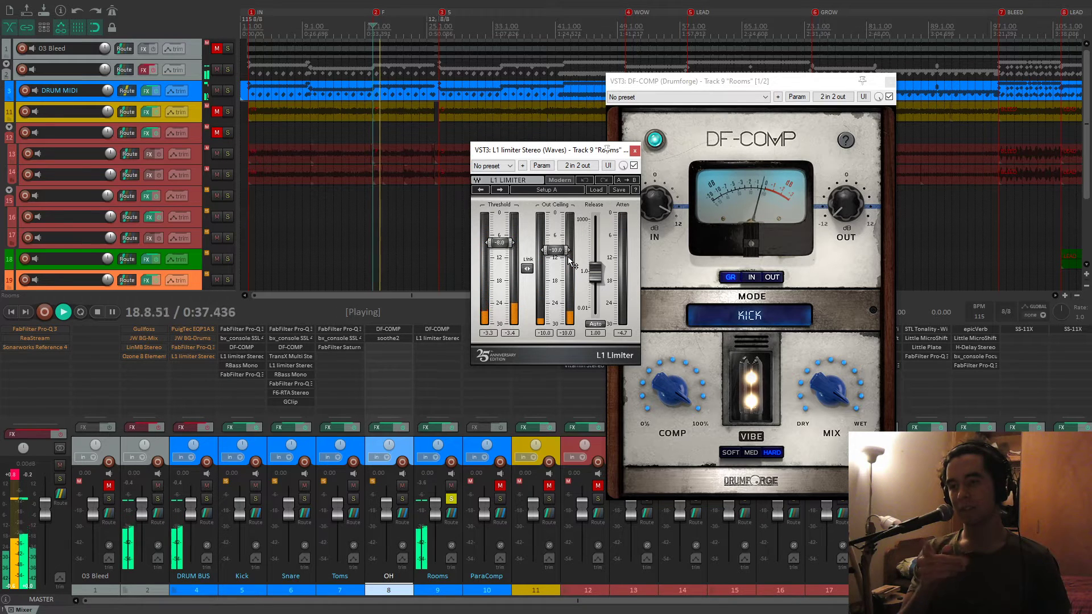
key(space)
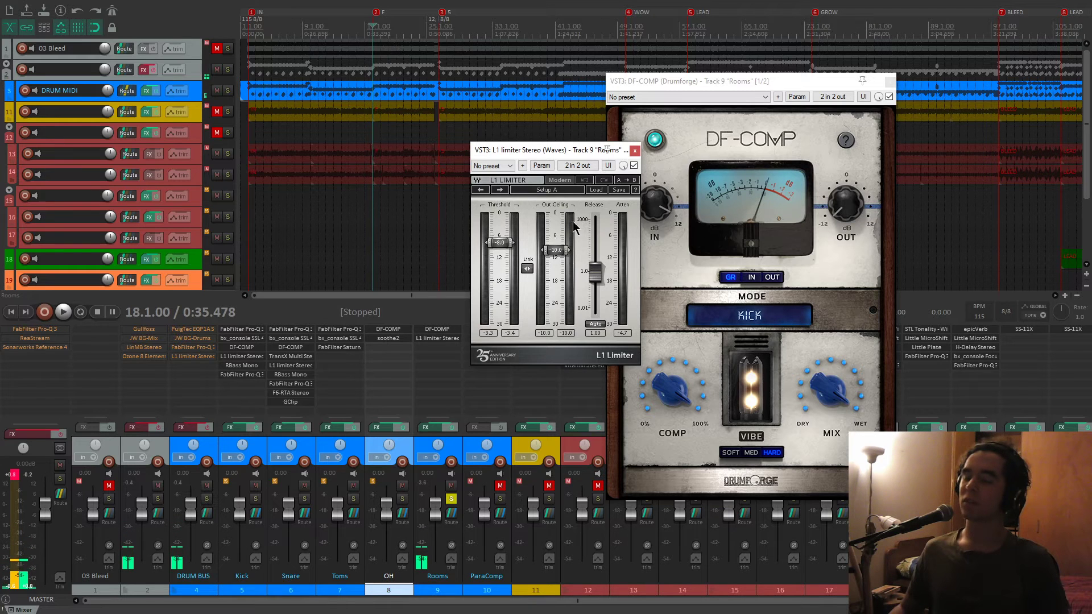
click(634, 152)
click(889, 82)
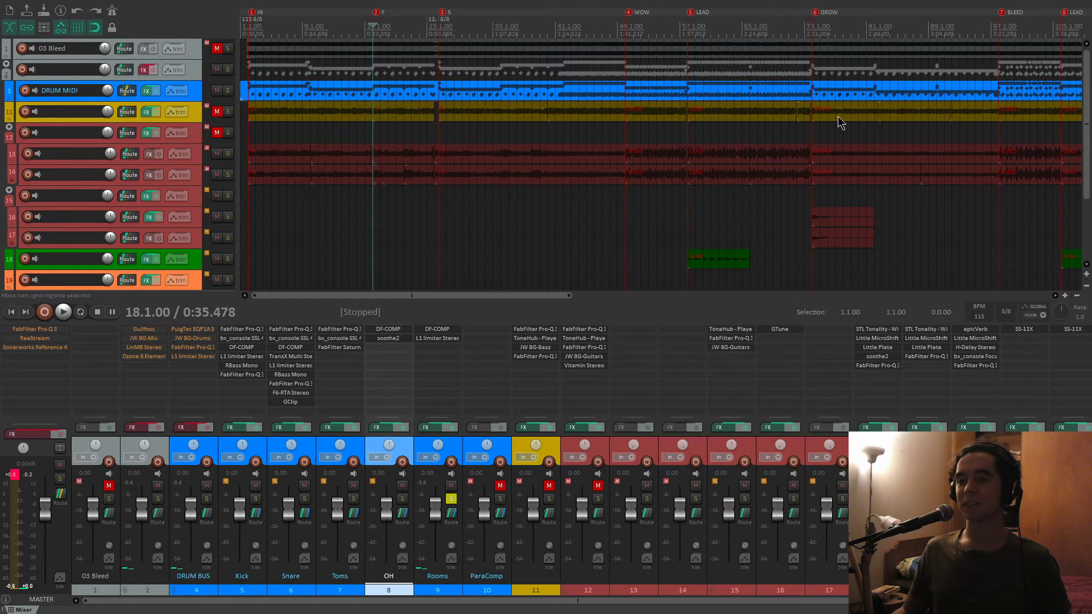
Unsolo the Rooms track and unmute the ParaComp track while playing the full drum mix.
click(451, 499)
key(space)
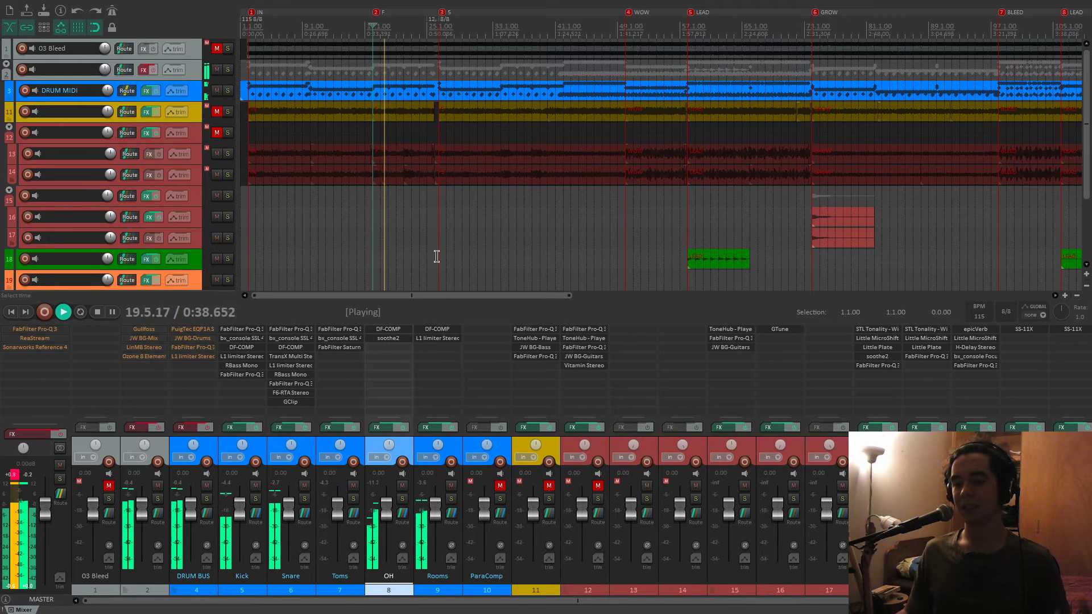
click(500, 485)
key(space)
Solo the ParaComp track, audition it with its volume raised to +12.0 dB, and reset its fader.
click(500, 499)
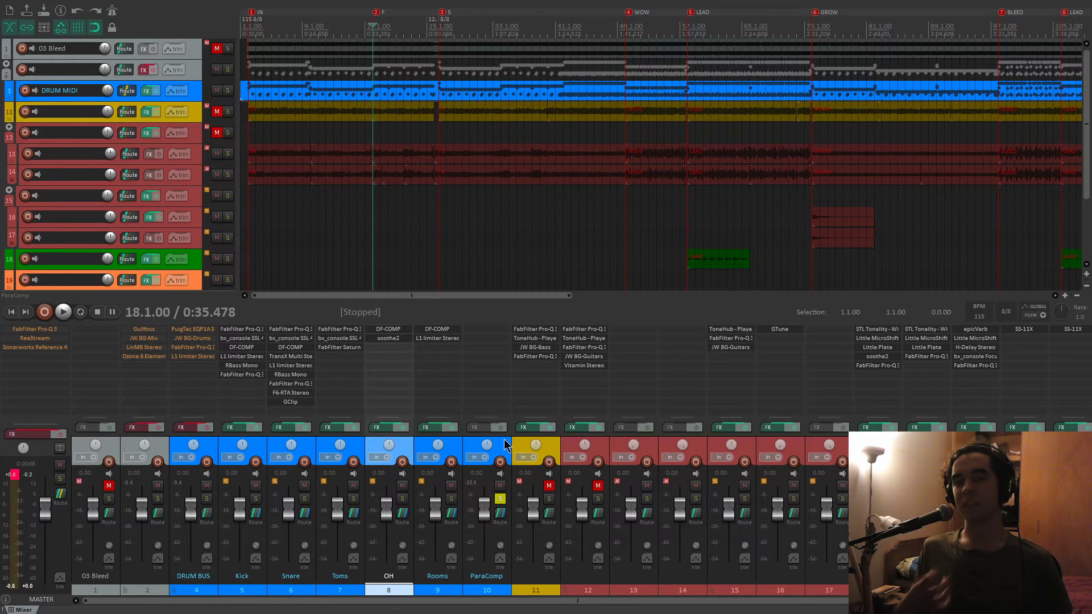
key(space)
drag(484, 504, 484, 484)
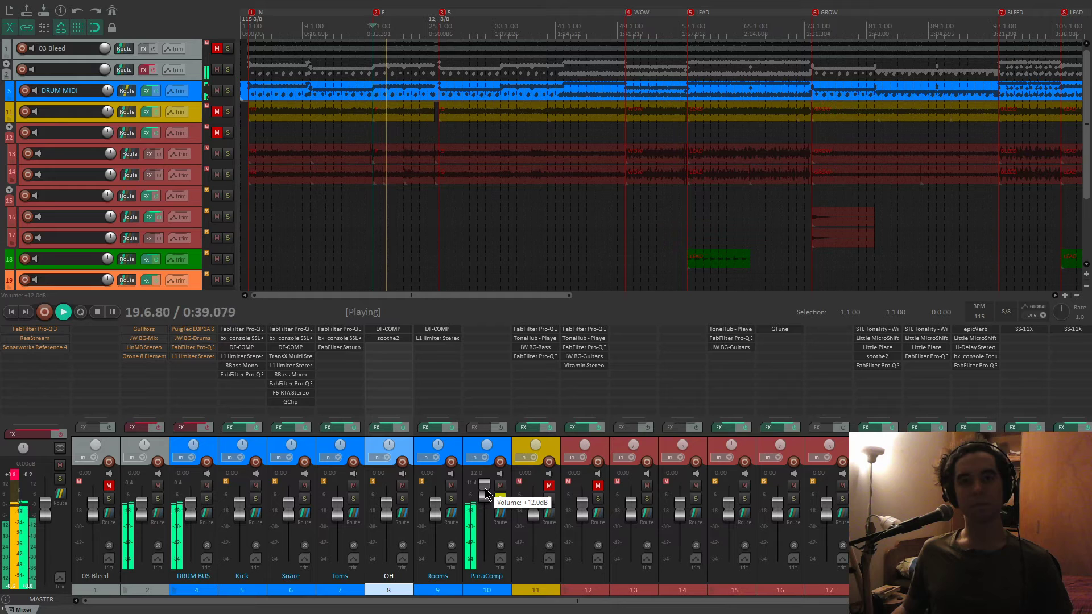
double_click(484, 493)
key(space)
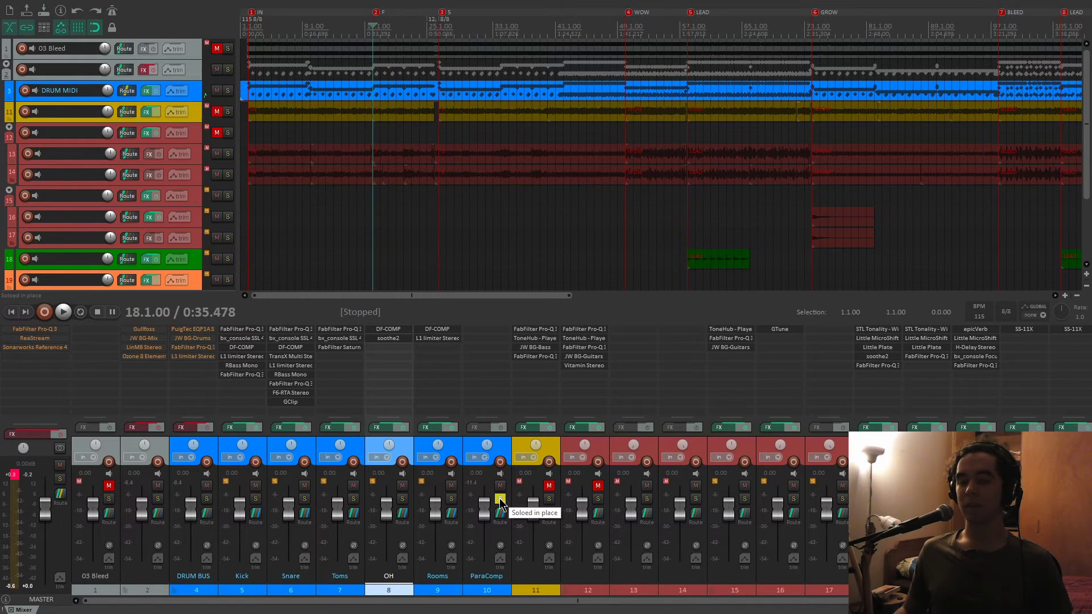
Unsolo the ParaComp track and listen to it within the full drum mix.
click(500, 499)
key(space)
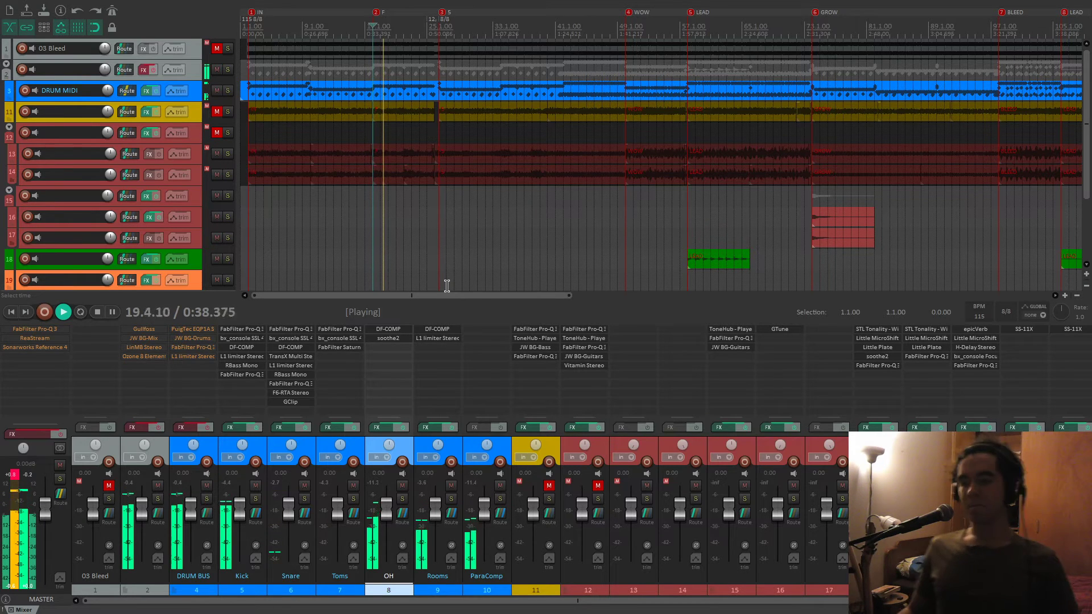
key(space)
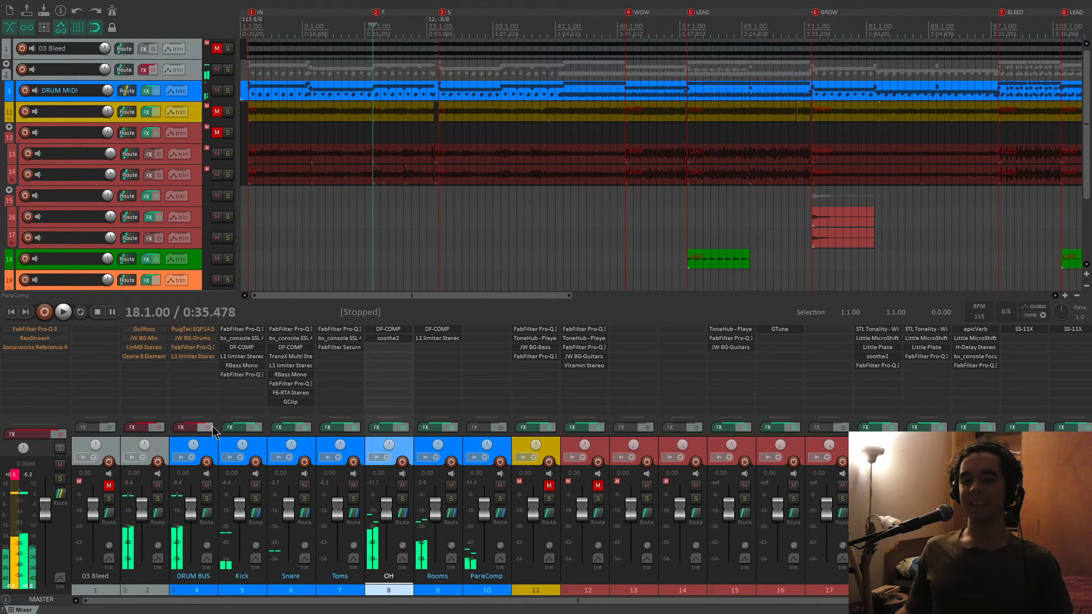
Enable the DRUM BUS effects chain and listen to the processed drums.
click(213, 428)
key(space)
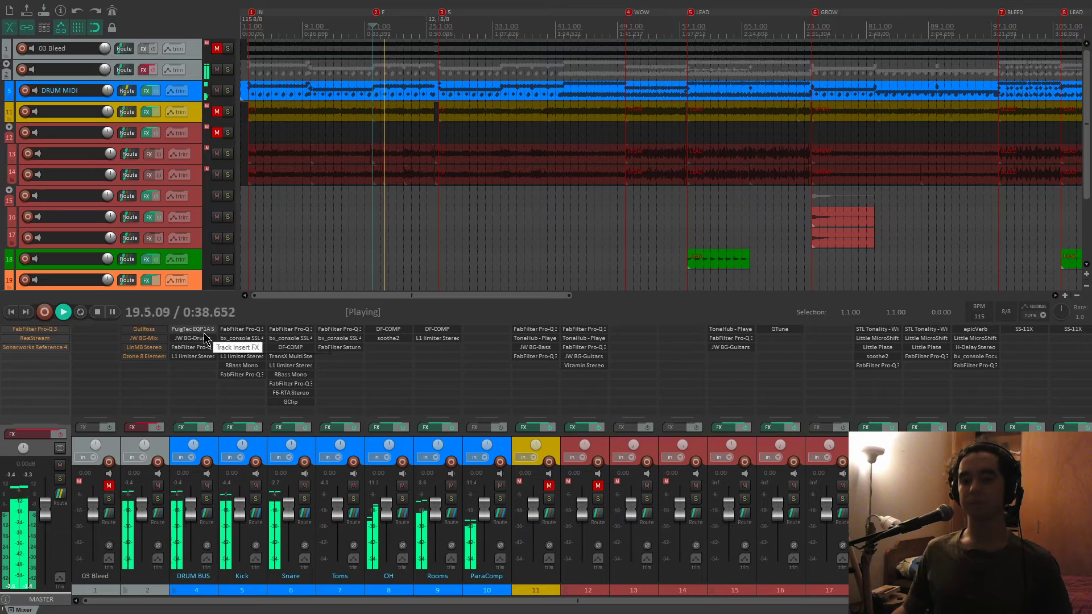
key(space)
Open the DRUM BUS effects chain with only PuigTec EQP1A active and review its boost and frequency settings.
click(183, 427)
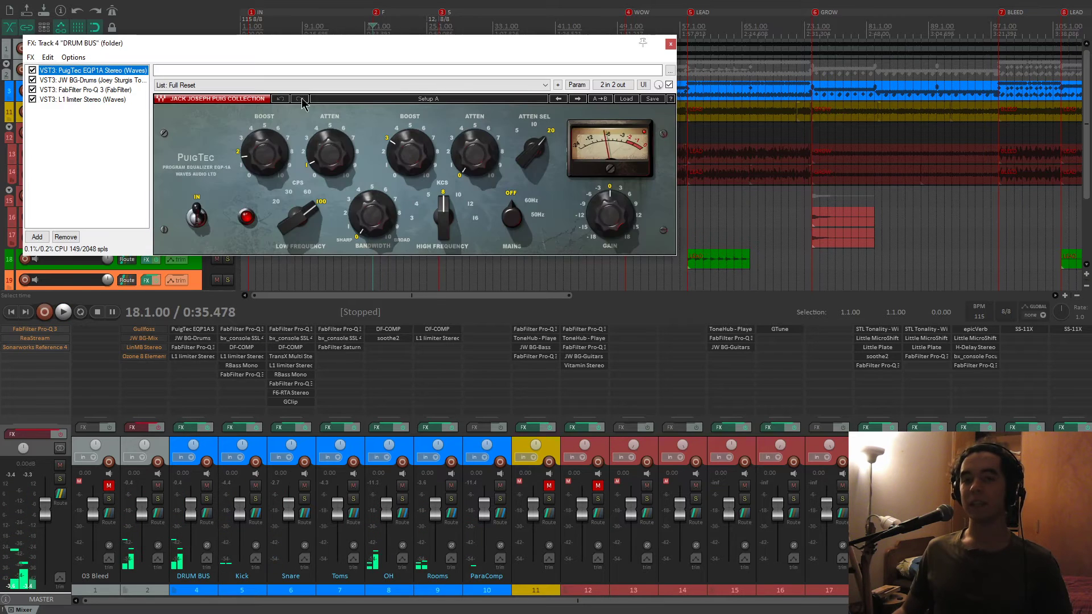
drag(335, 40, 536, 73)
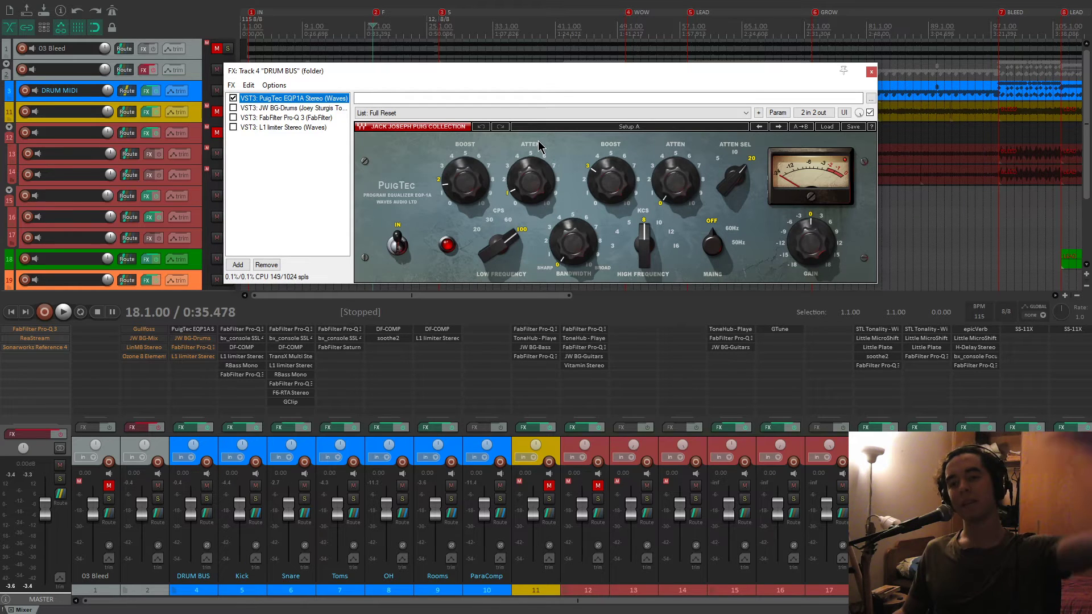
mouse_move(640, 233)
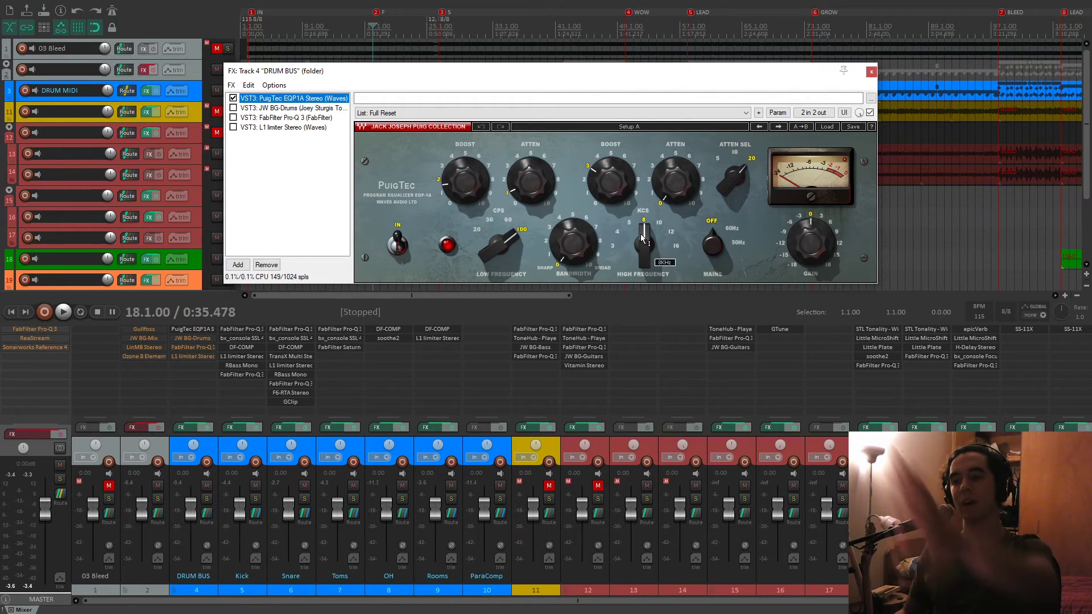
click(470, 188)
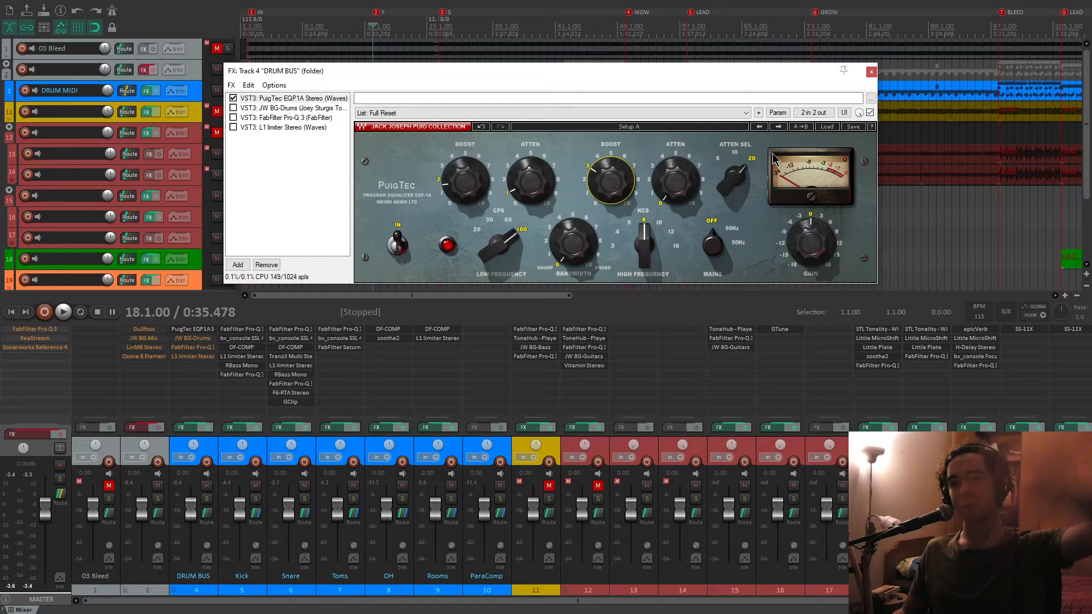
Compare the drum bus with PuigTec EQP1A bypassed and active during playback, leaving it enabled.
click(870, 113)
key(space)
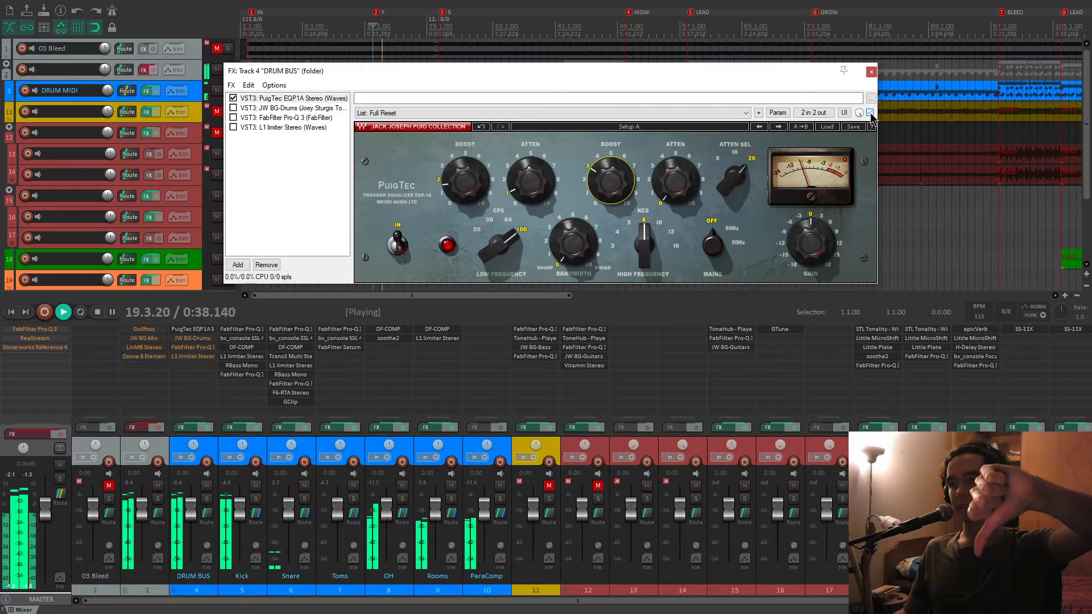
click(870, 113)
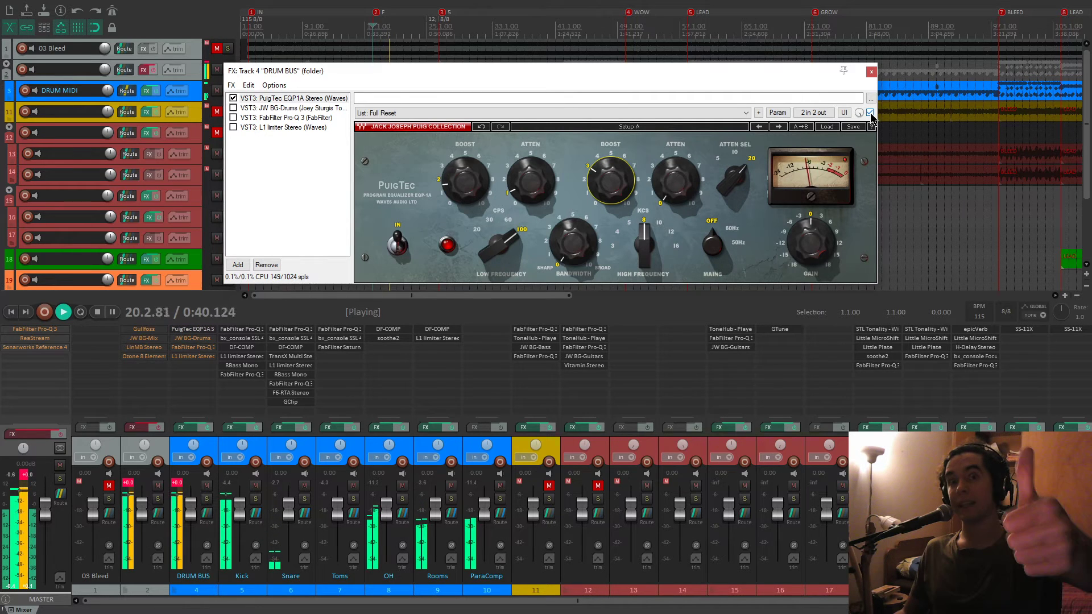
key(space)
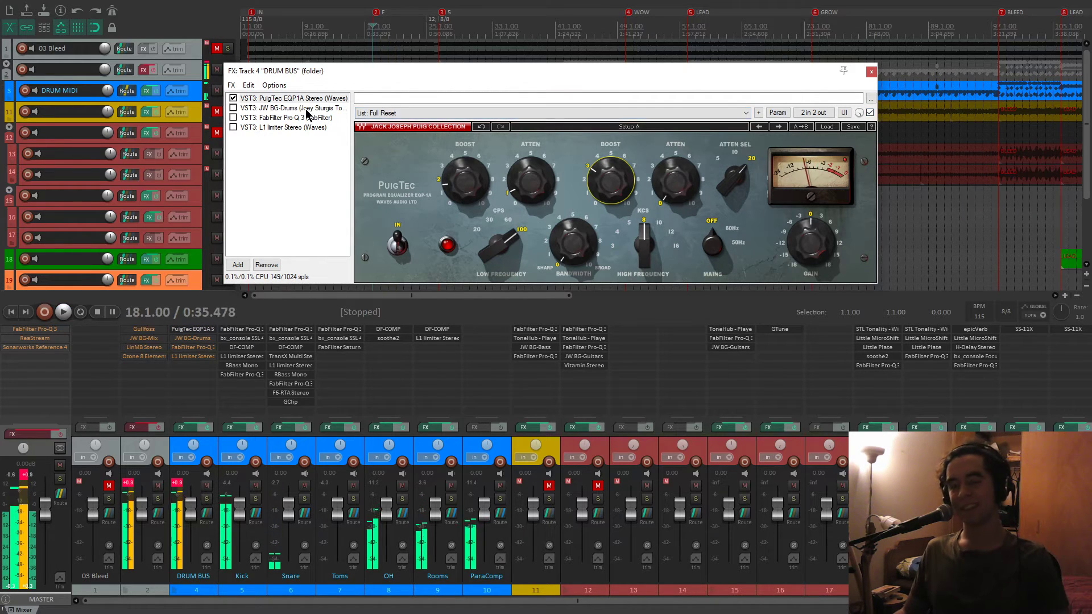
Enable JW BG-Drums on the drum bus and compare it bypassed and active during playback, leaving it on.
click(311, 109)
drag(345, 76, 434, 79)
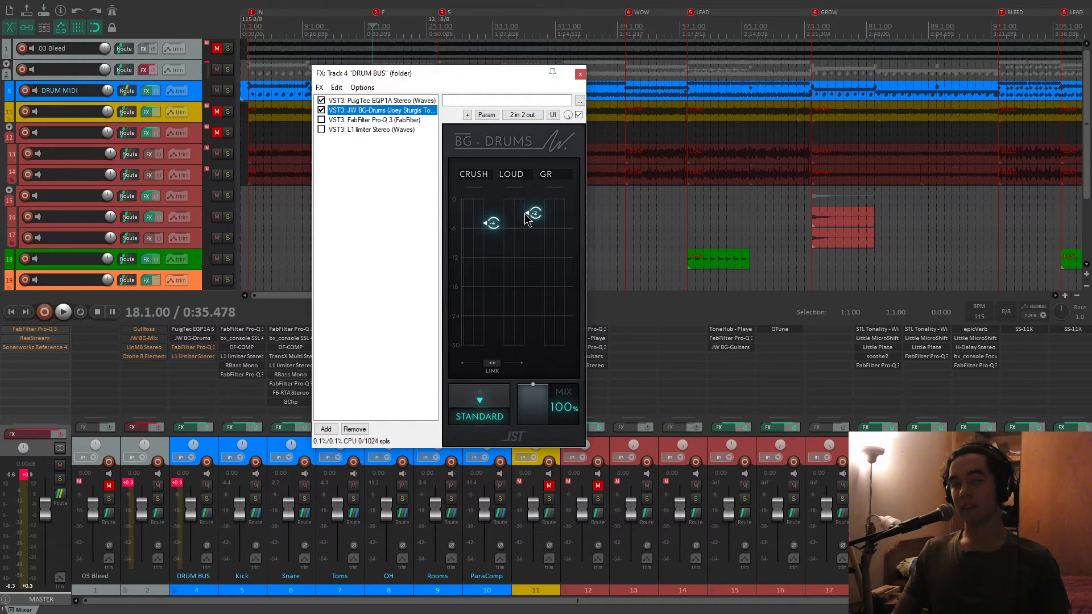
key(space)
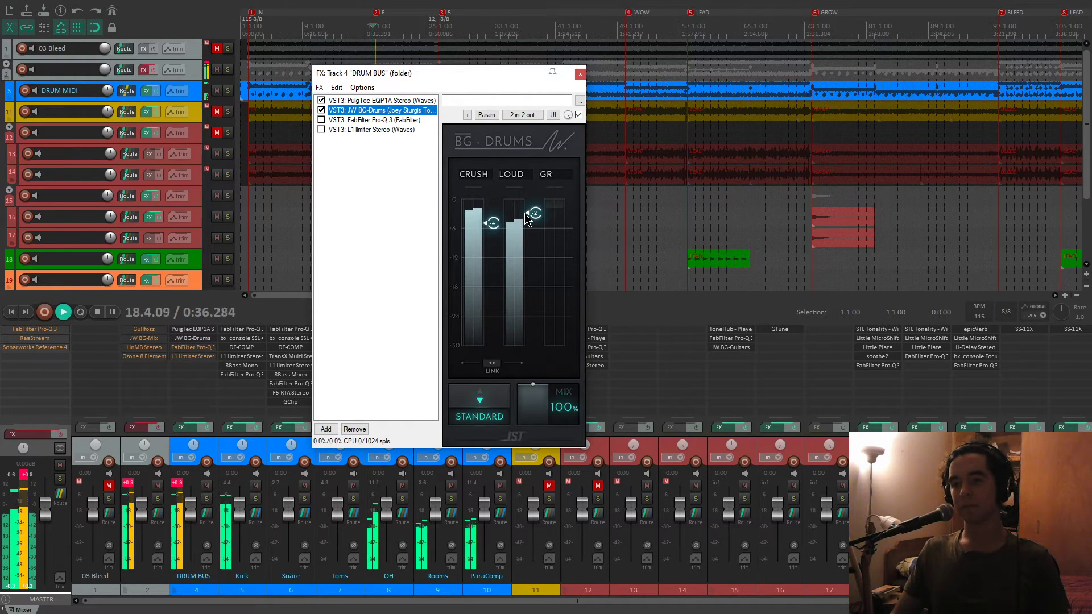
click(321, 110)
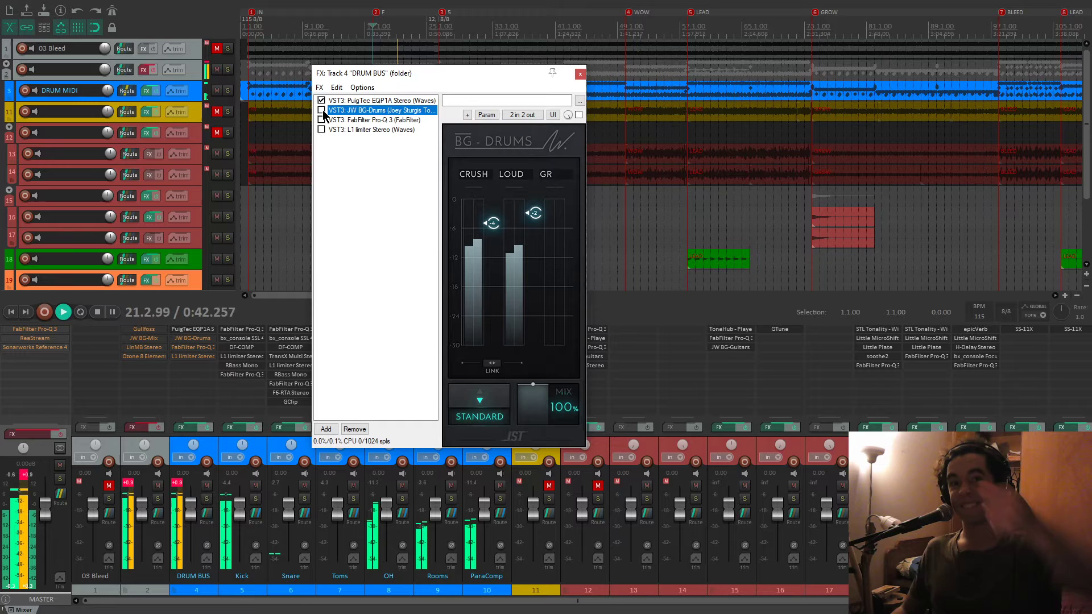
click(321, 109)
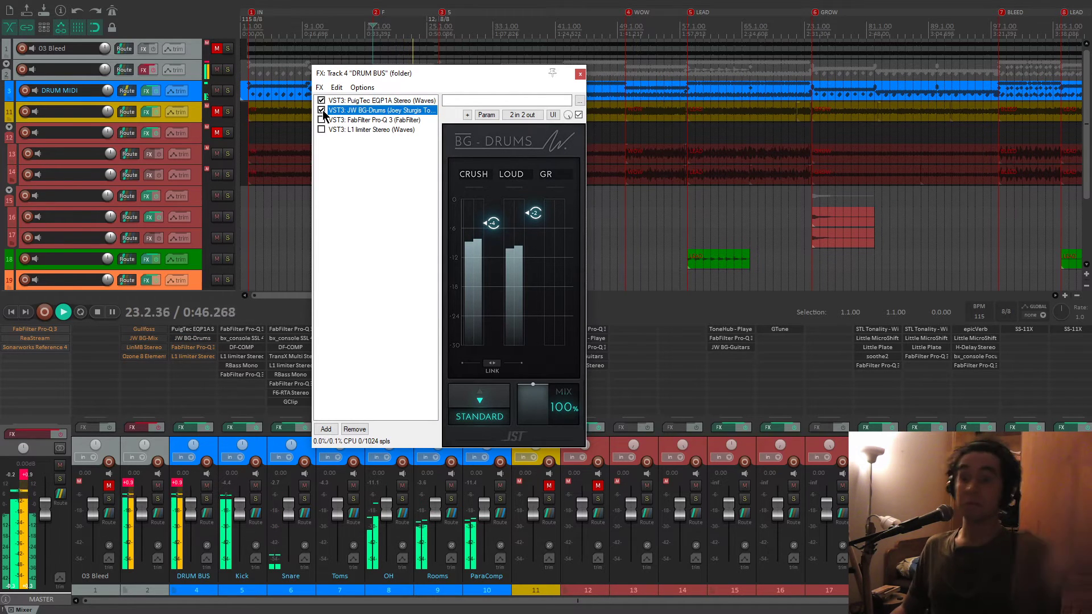
key(space)
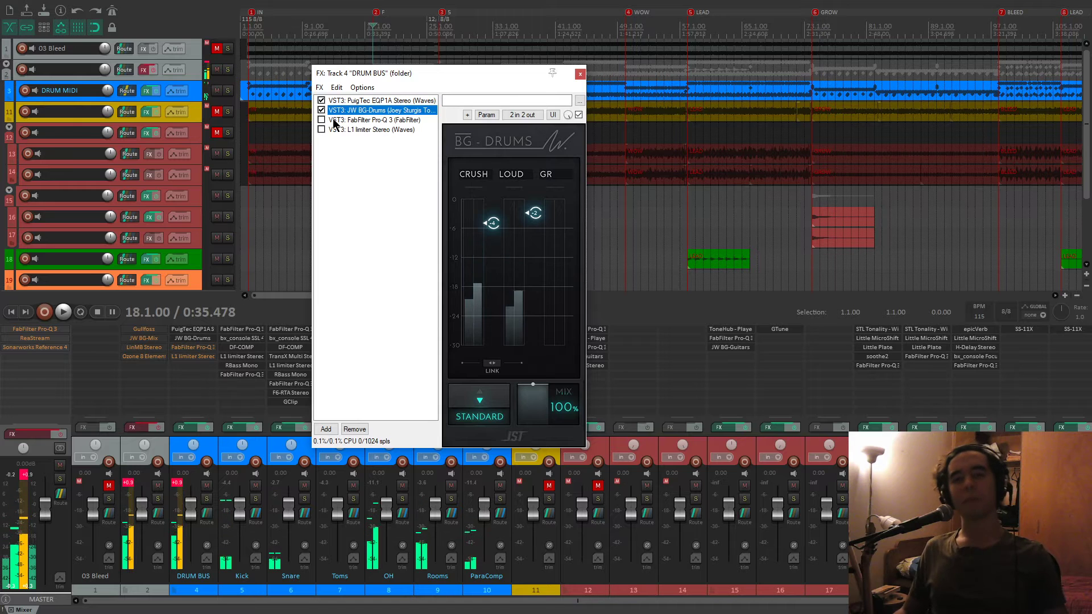
Enable FabFilter Pro-Q 3 in the DRUM BUS chain and reposition its window to show the EQ curve.
click(327, 120)
click(321, 120)
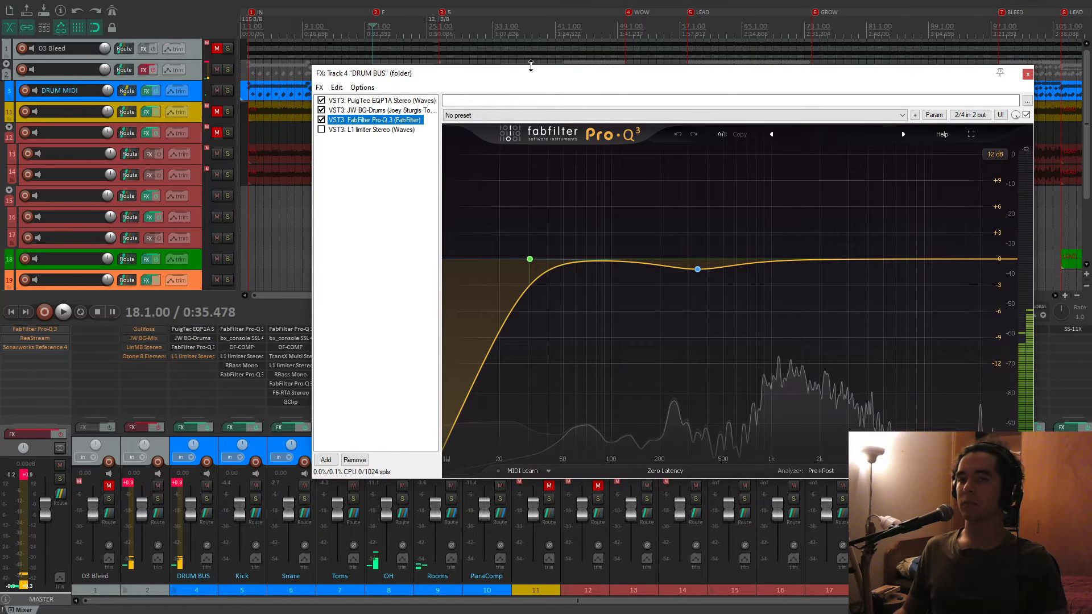
drag(526, 73, 507, 57)
Audition what the Pro-Q 3 low-cut band at 30.913 Hz removes by soloing that band during playback.
mouse_move(507, 246)
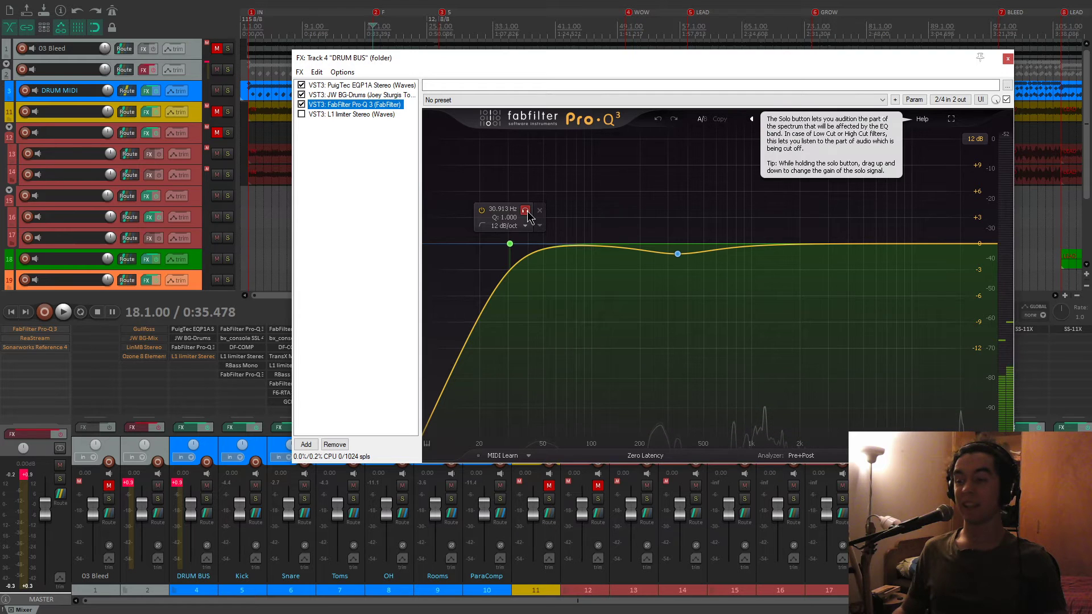
key(space)
drag(528, 216, 528, 216)
key(space)
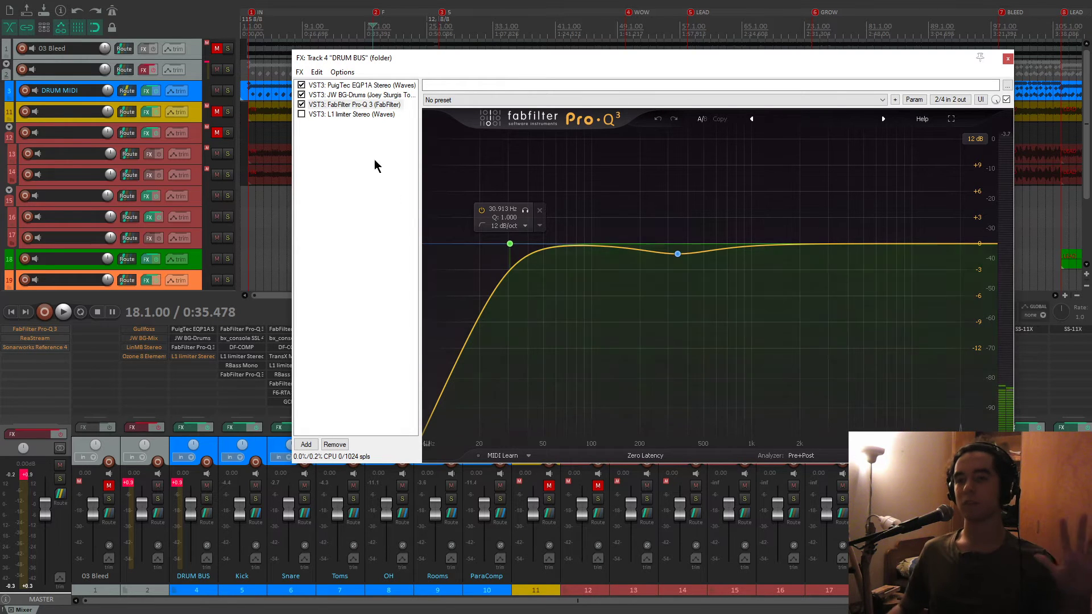
Enable L1 limiter Stereo on the DRUM BUS, reset the bus peak indicator, audition the result and close the effects chain.
click(339, 114)
click(301, 115)
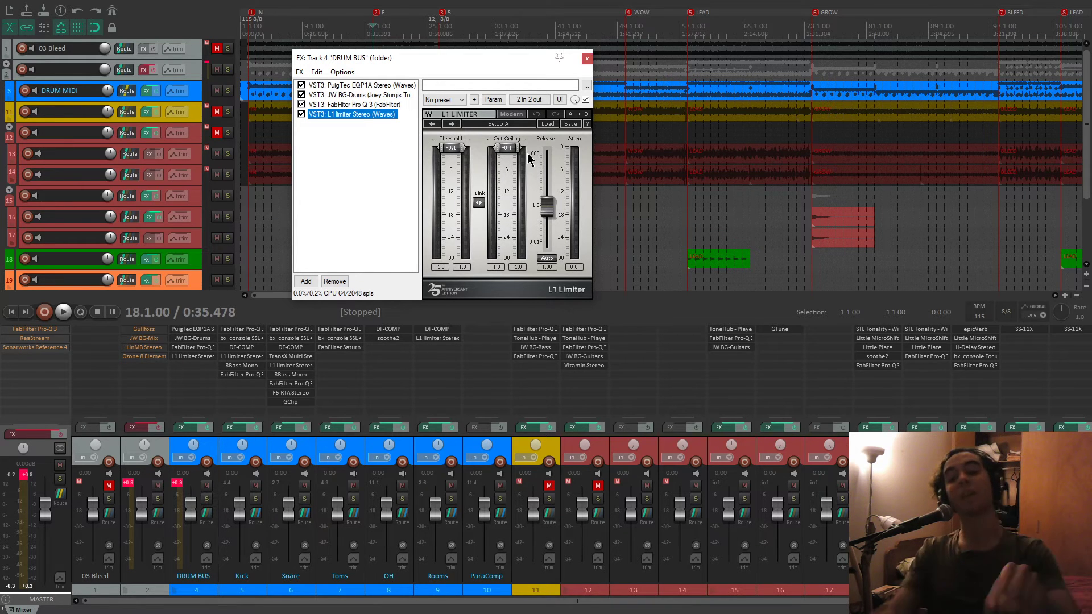
click(176, 482)
key(space)
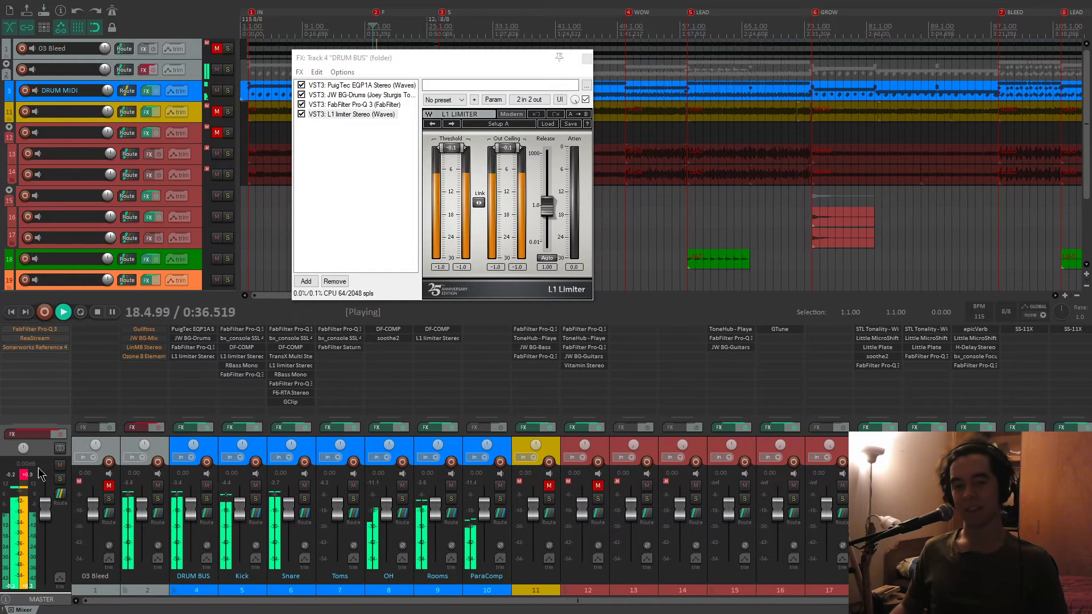
click(586, 59)
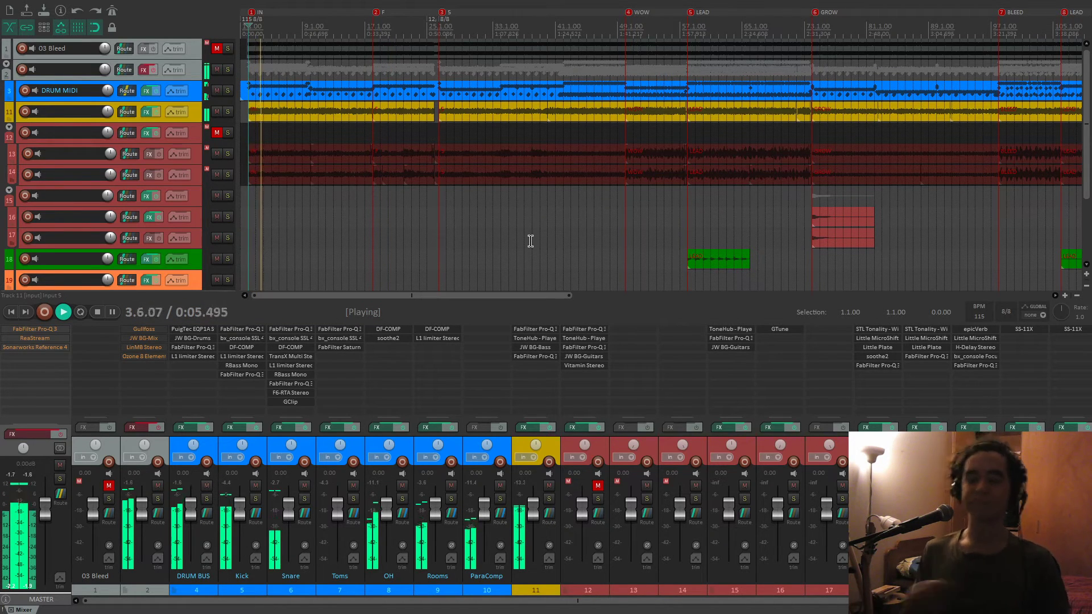
key(space)
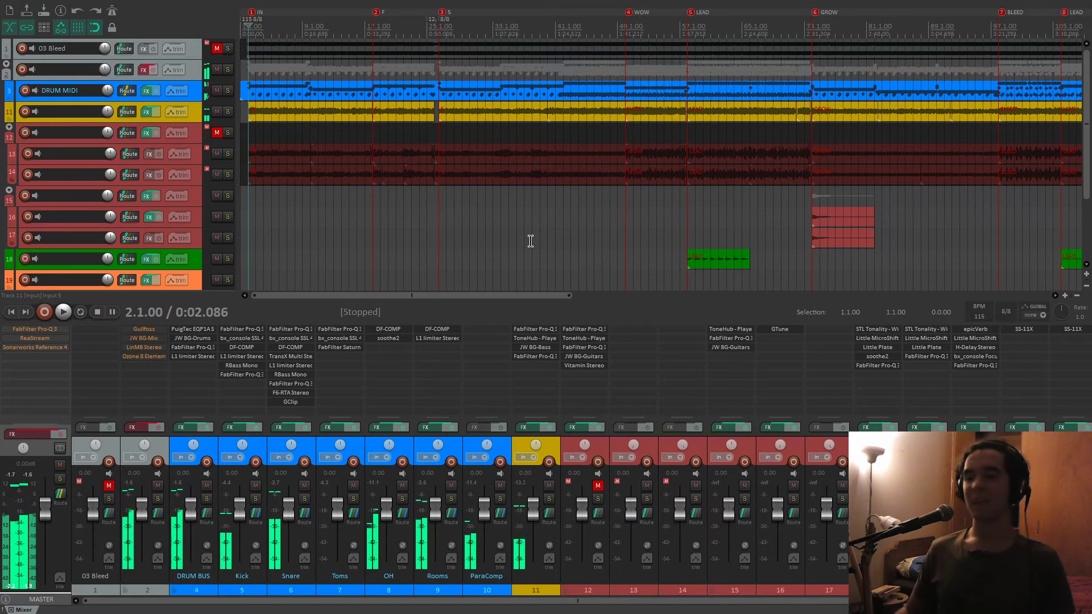
Solo track 11 and bypass its whole effects chain while playing the raw signal.
click(549, 500)
key(space)
click(548, 426)
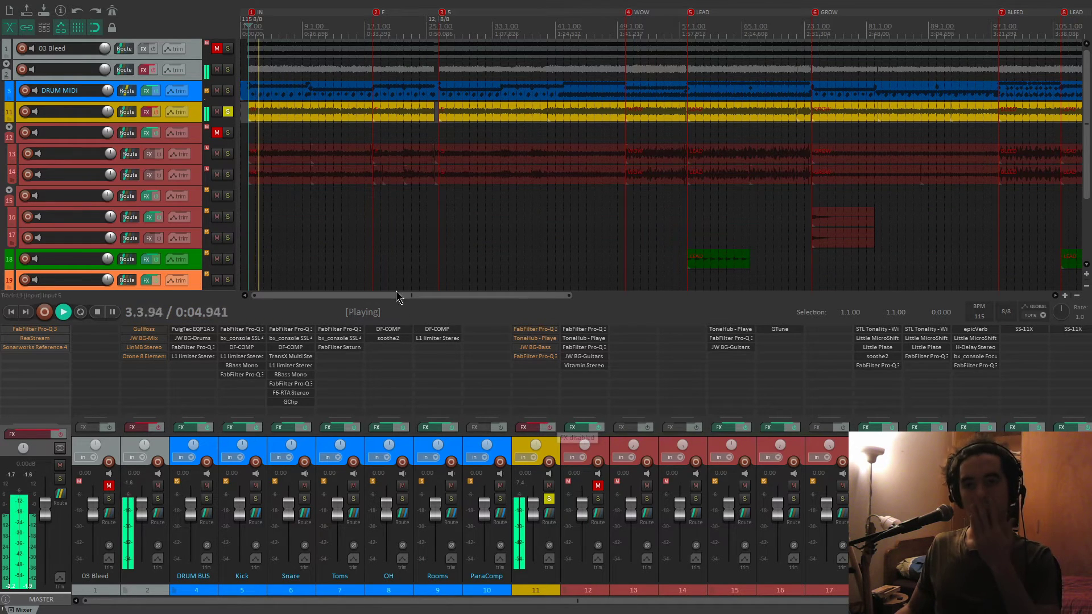
key(space)
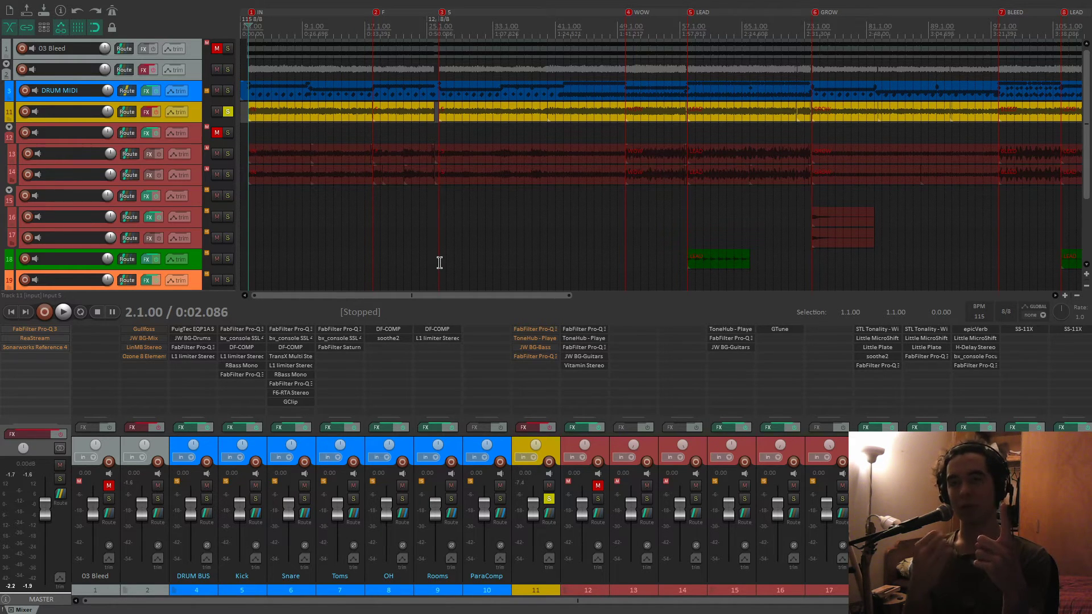
Audition the unprocessed track 11 by jumping playback among the F, S, WOW, LEAD and GROW markers.
key(space)
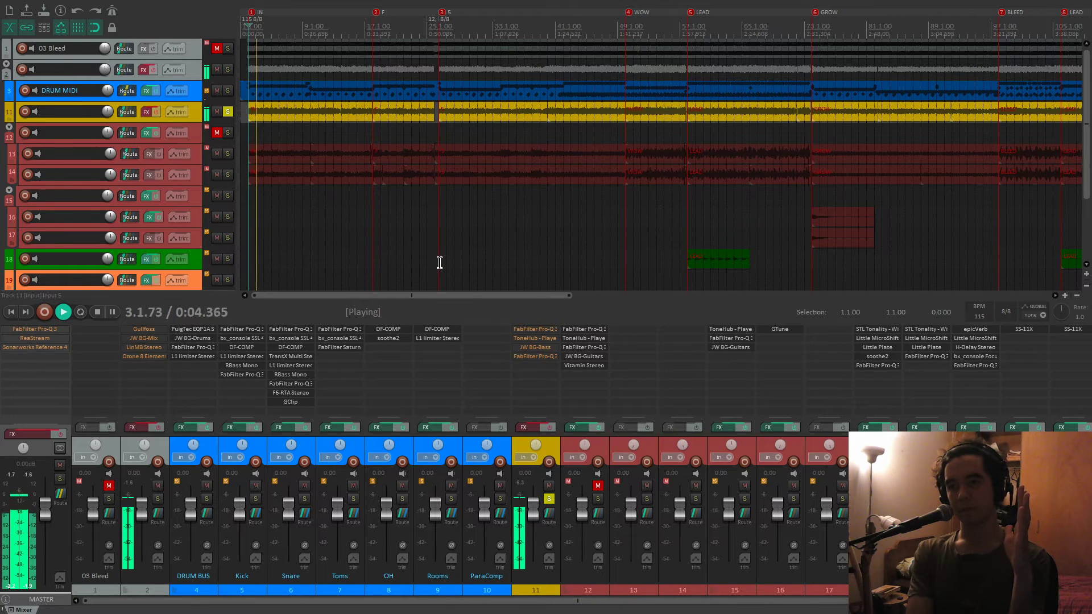
key(4)
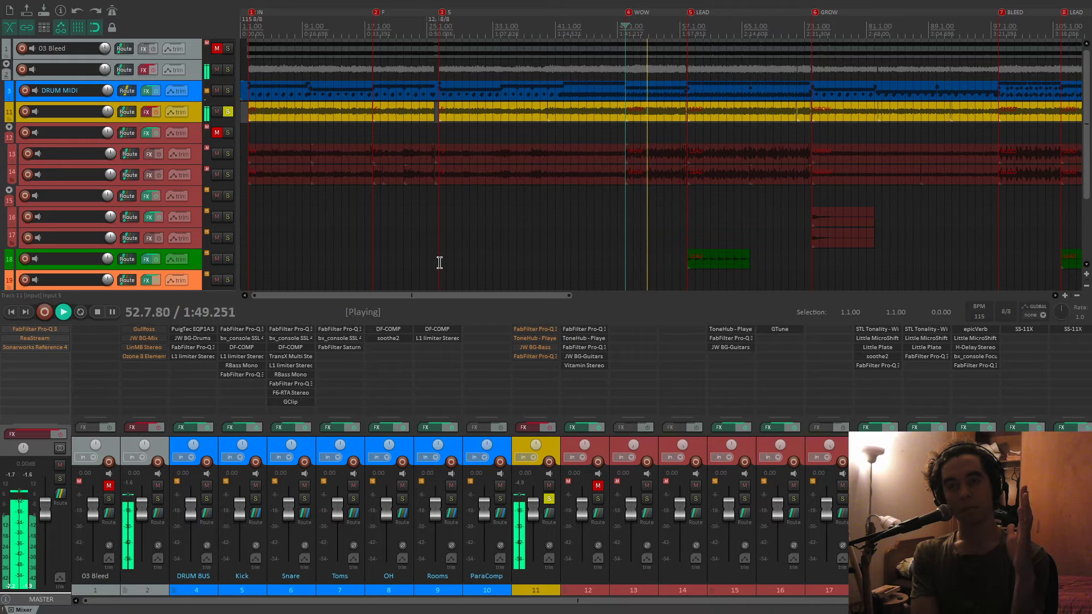
key(2)
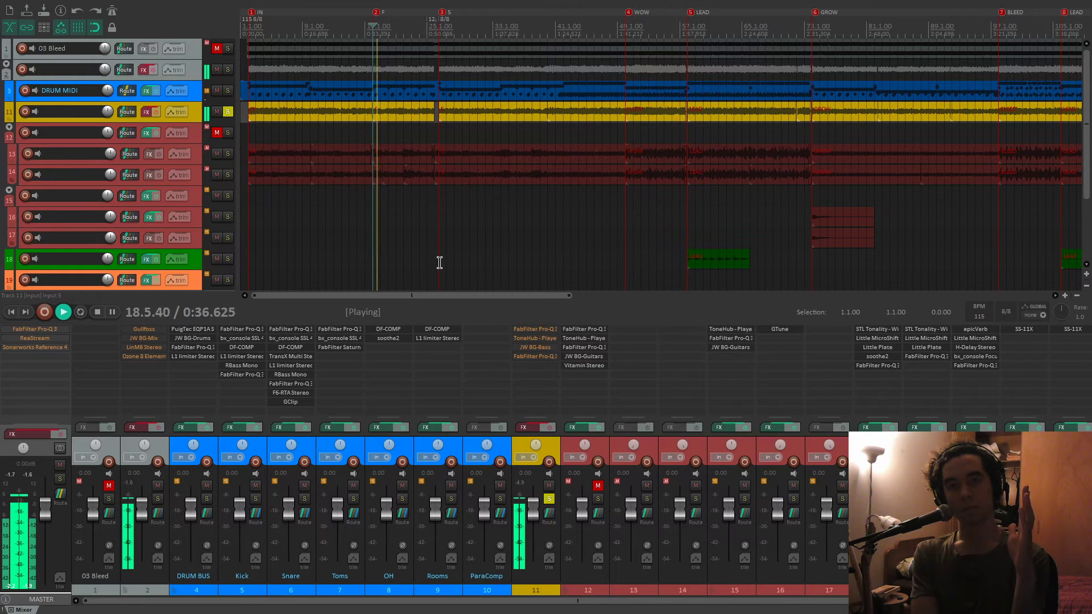
key(4)
key(3)
key(4)
key(3)
key(4)
key(3)
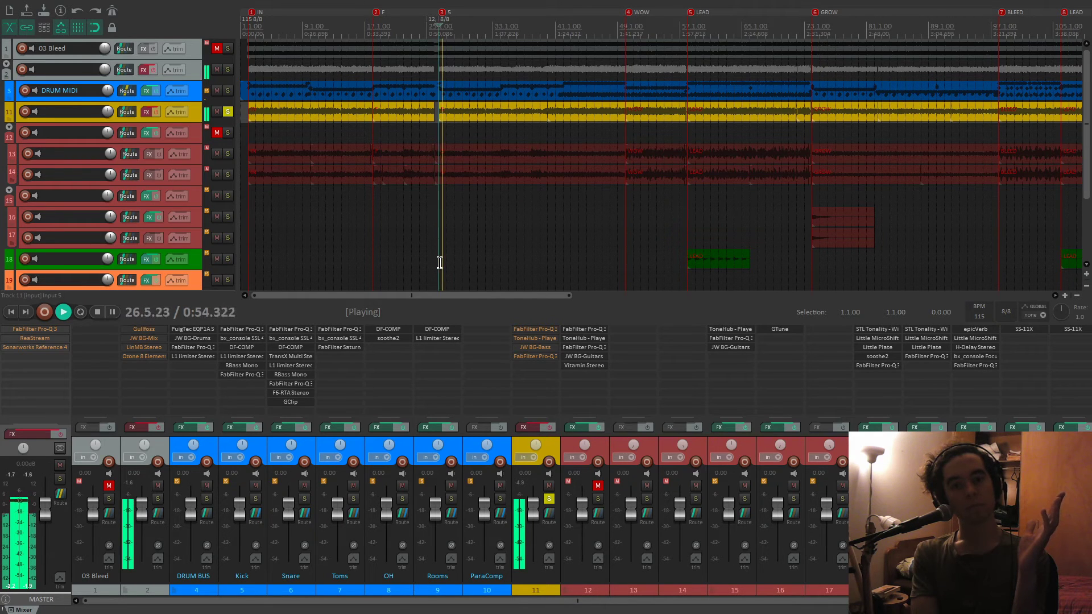
key(4)
key(5)
key(6)
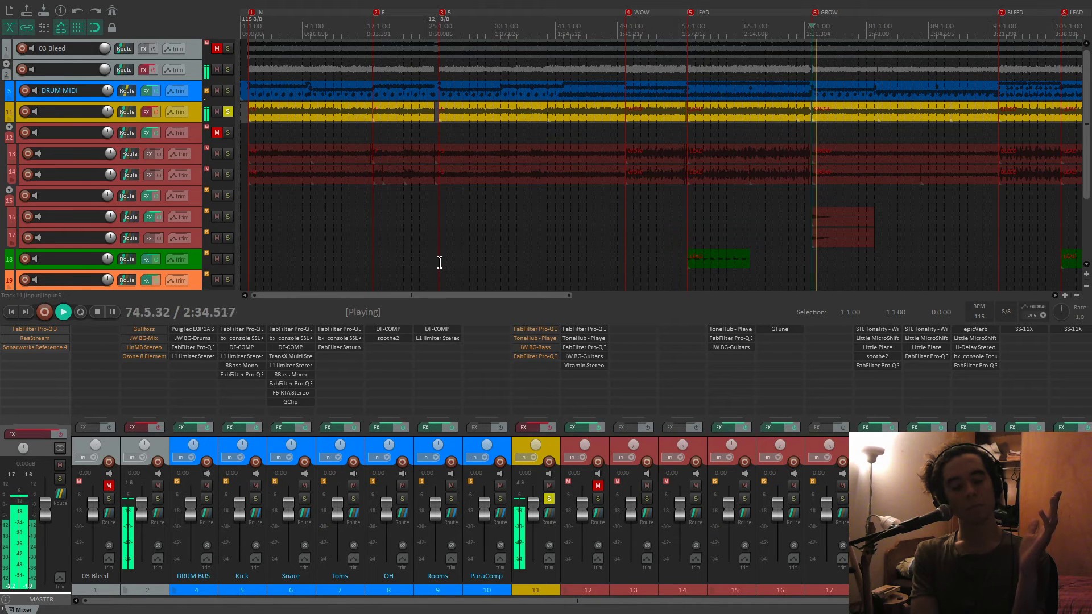
key(3)
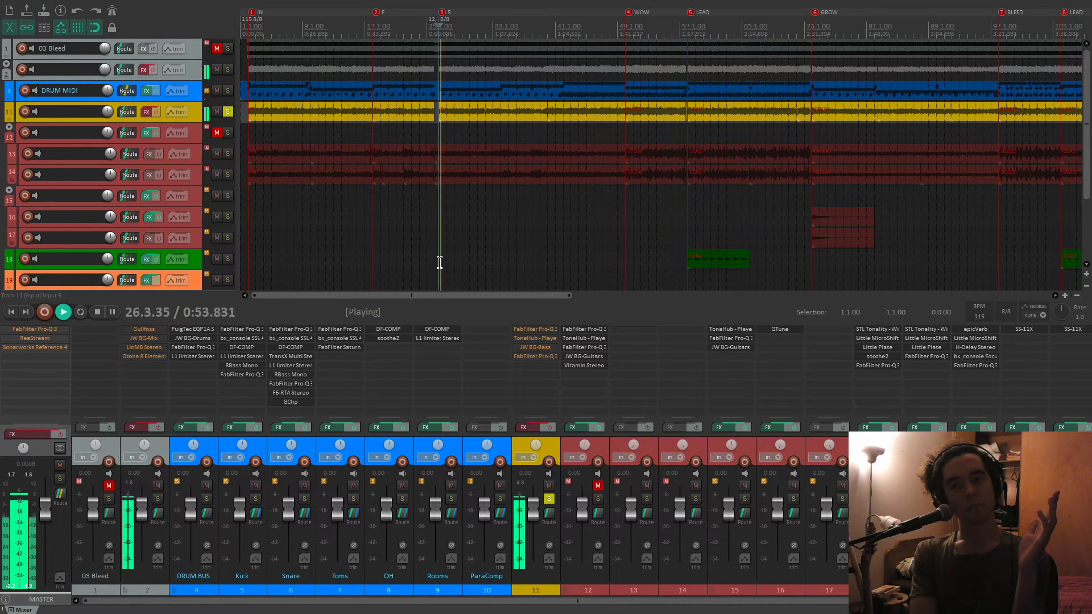
key(space)
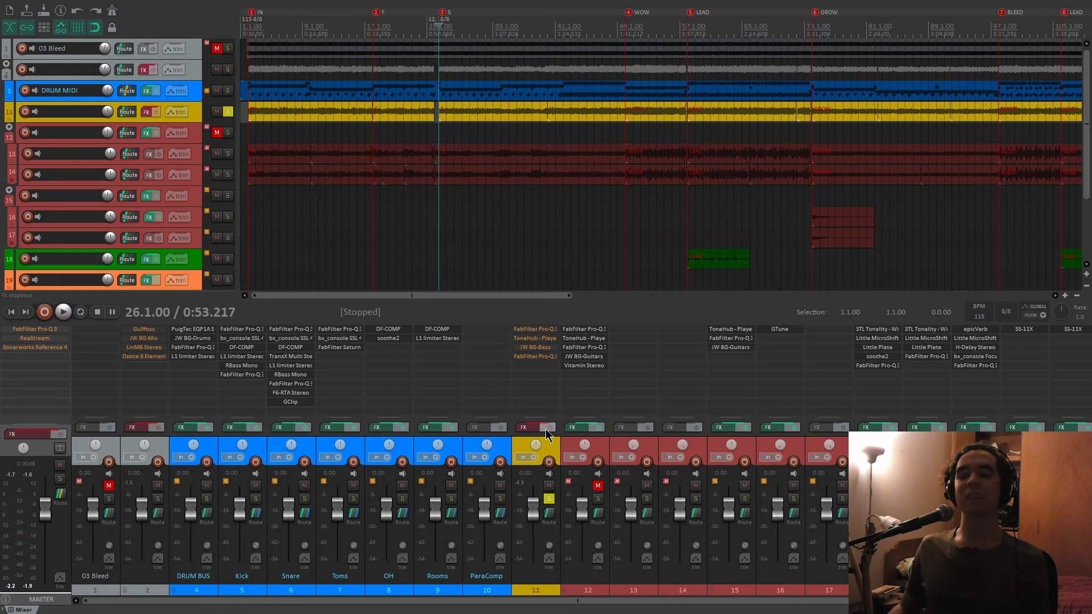
Re-enable the effects chain on track 11 and compare its processed sound at the S and GROW markers.
click(545, 429)
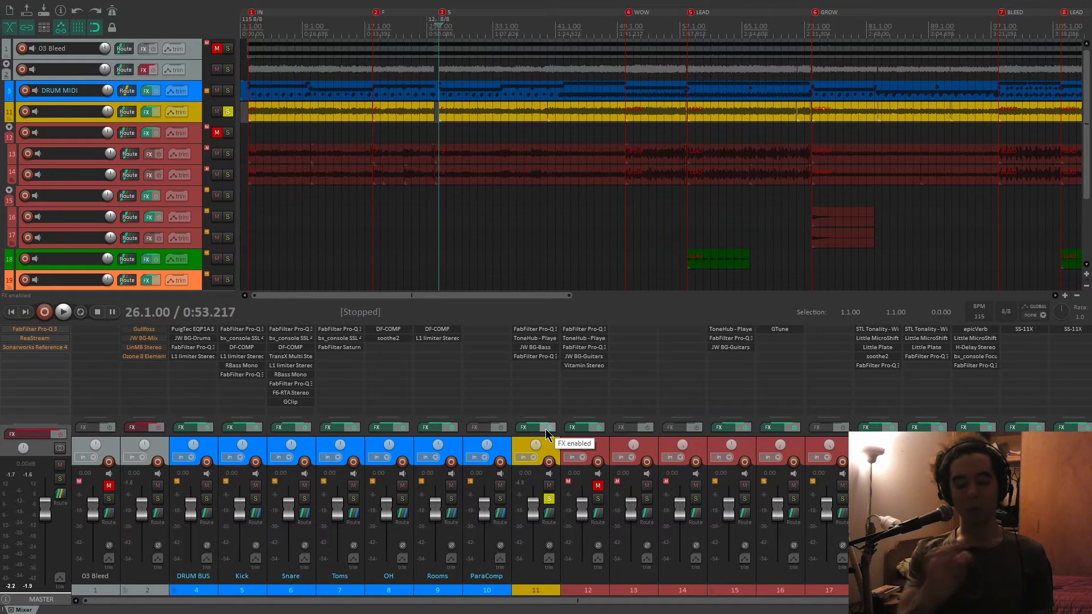
key(space)
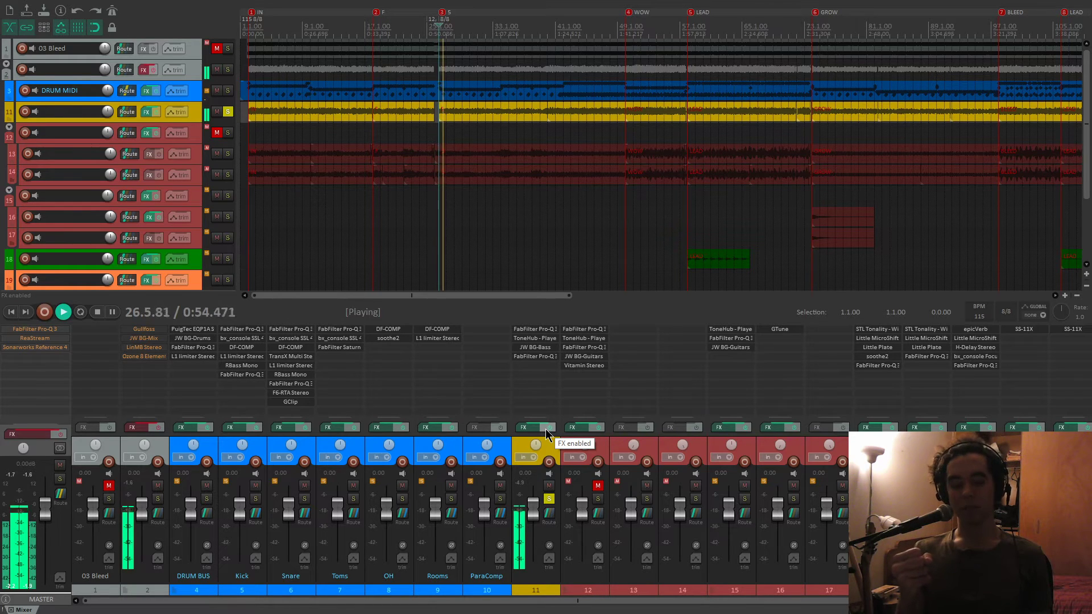
key(6)
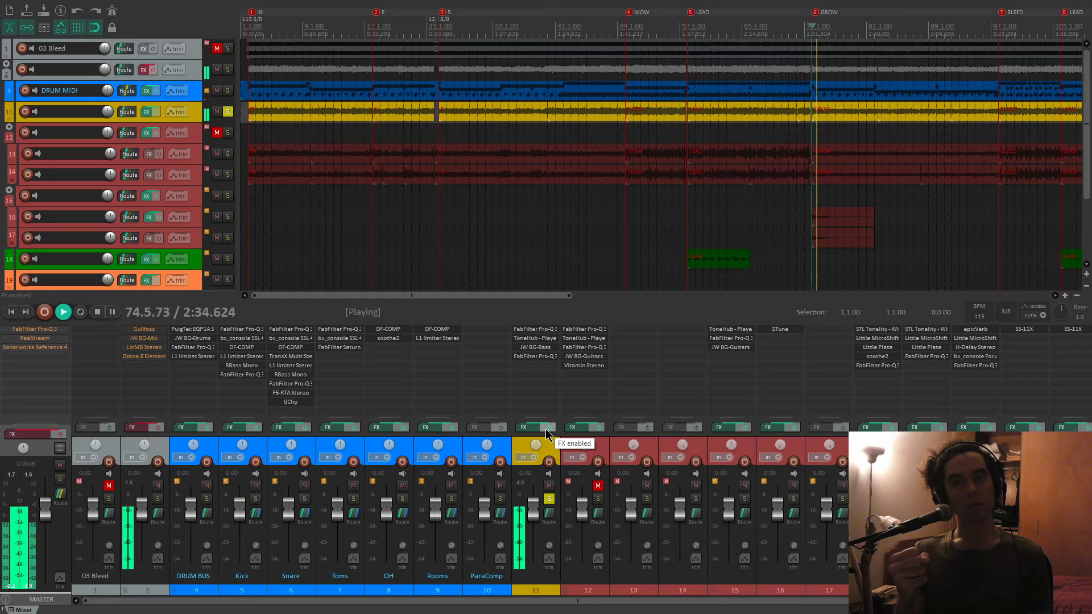
key(3)
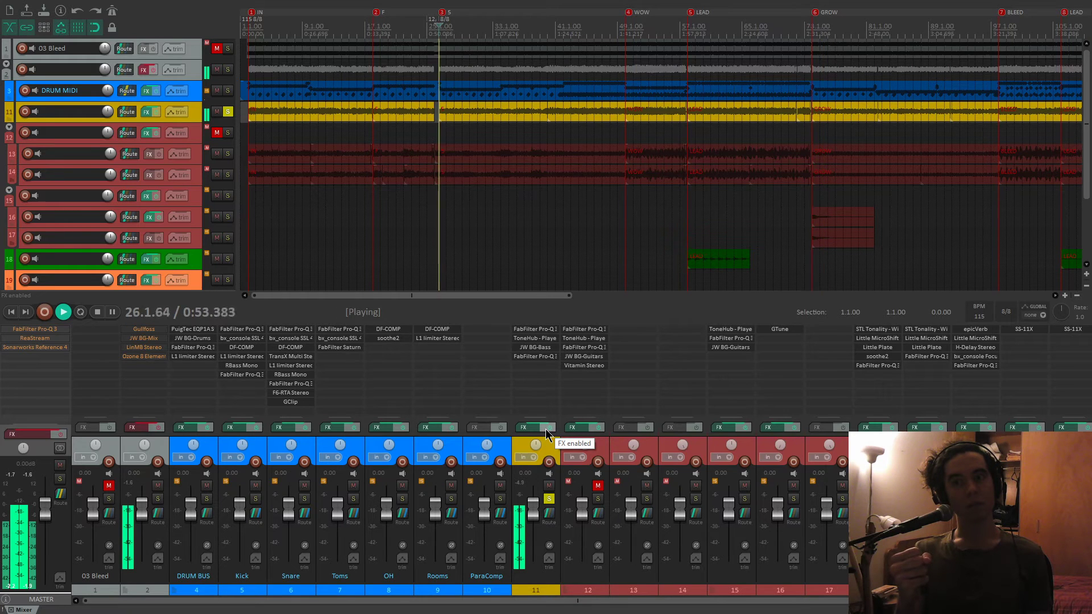
key(6)
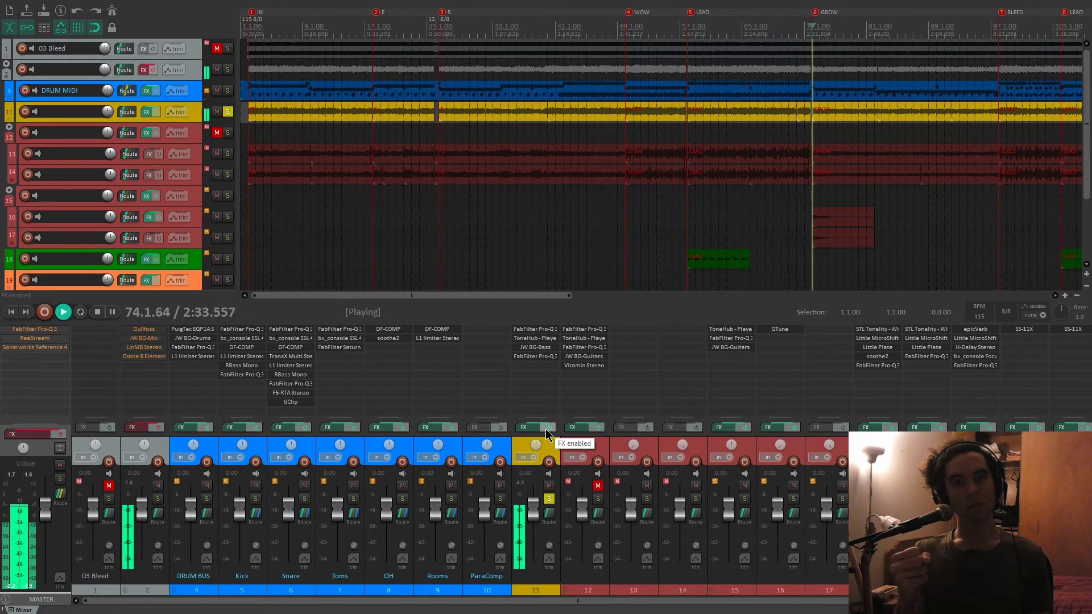
key(space)
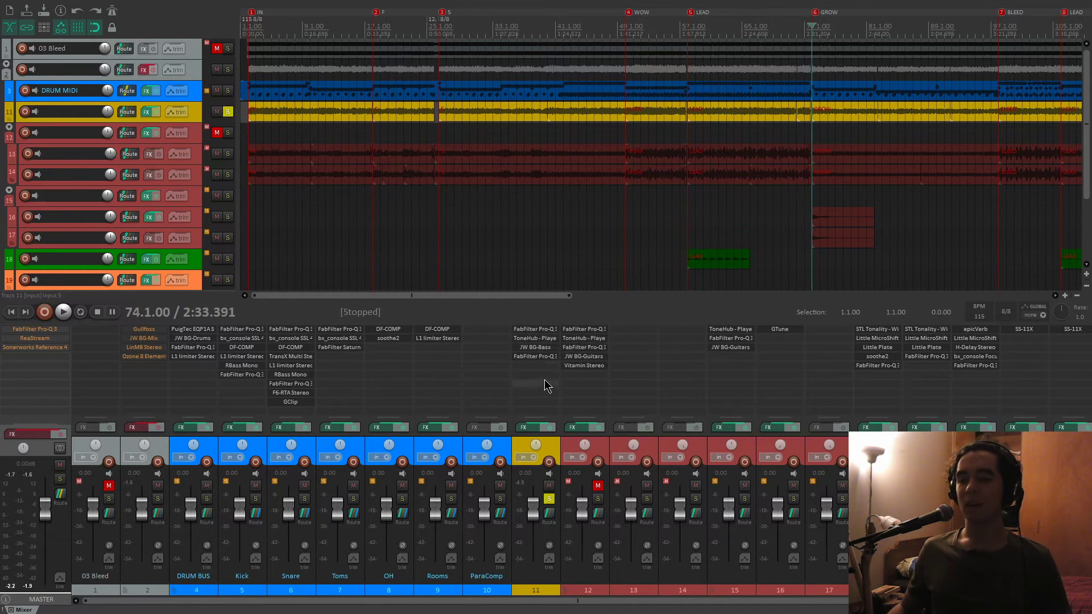
Open the first FabFilter Pro-Q 3 on track 11 and audition its 47.296 Hz boost by soloing that band.
click(543, 332)
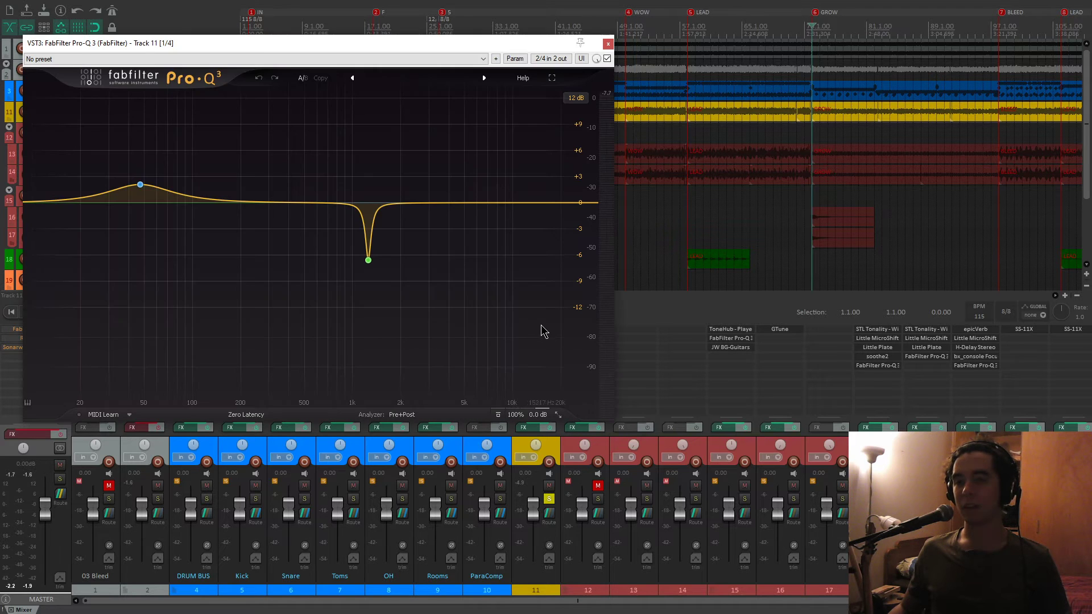
key(space)
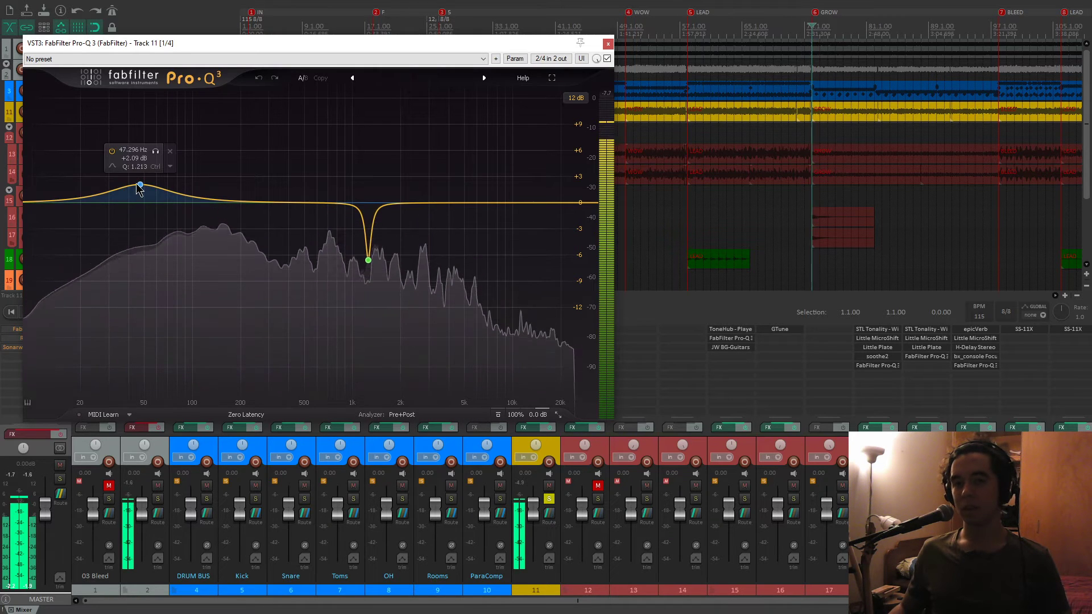
click(141, 186)
click(156, 151)
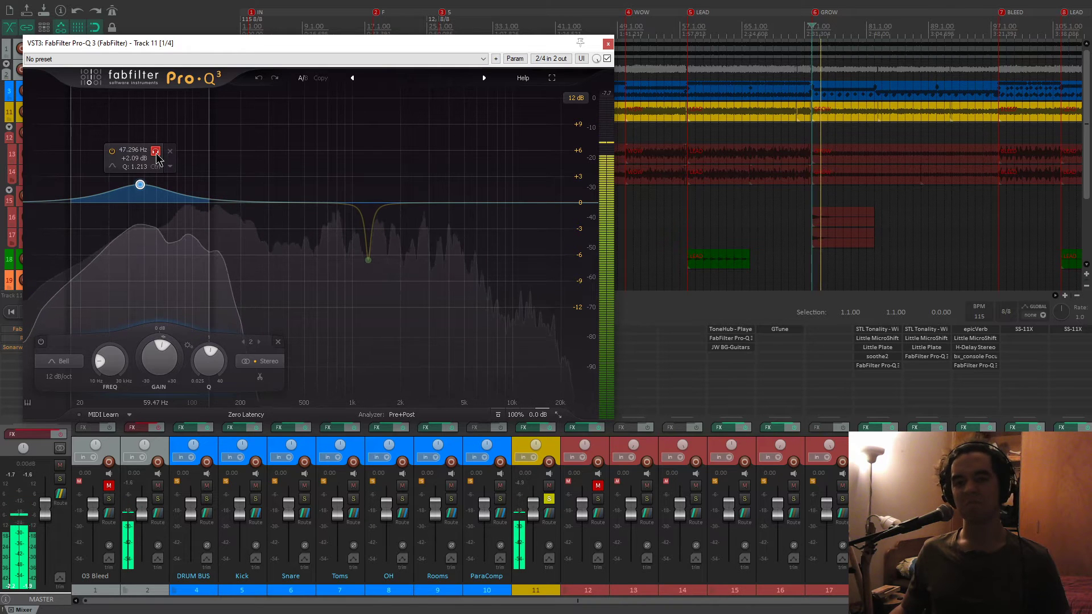
key(space)
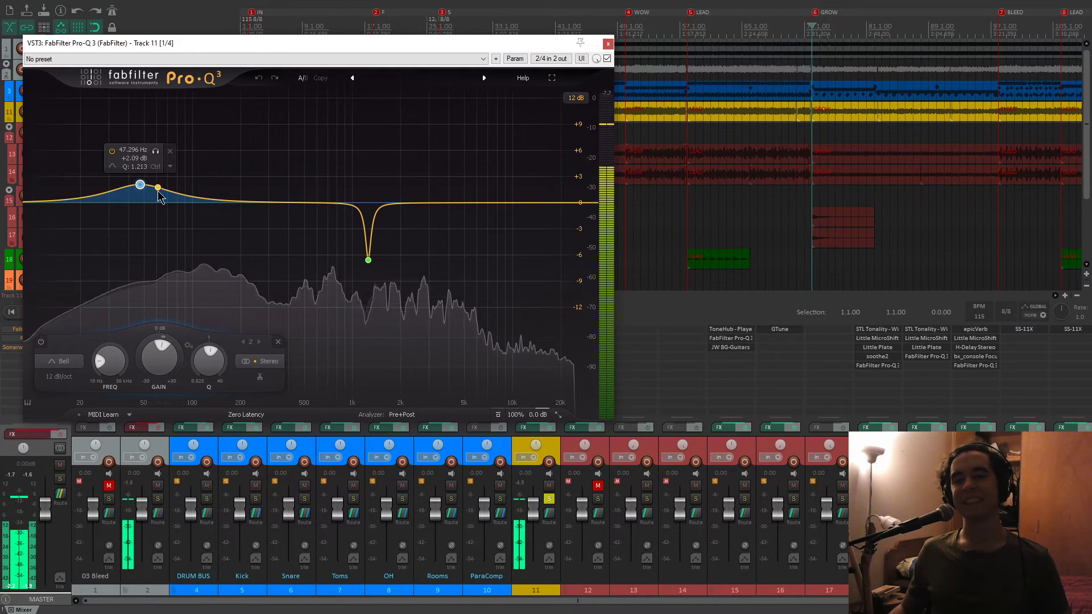
Audition the 1256.2 Hz cut by soloing that band during playback, then unsolo it and close the equalizer.
mouse_move(368, 257)
click(381, 281)
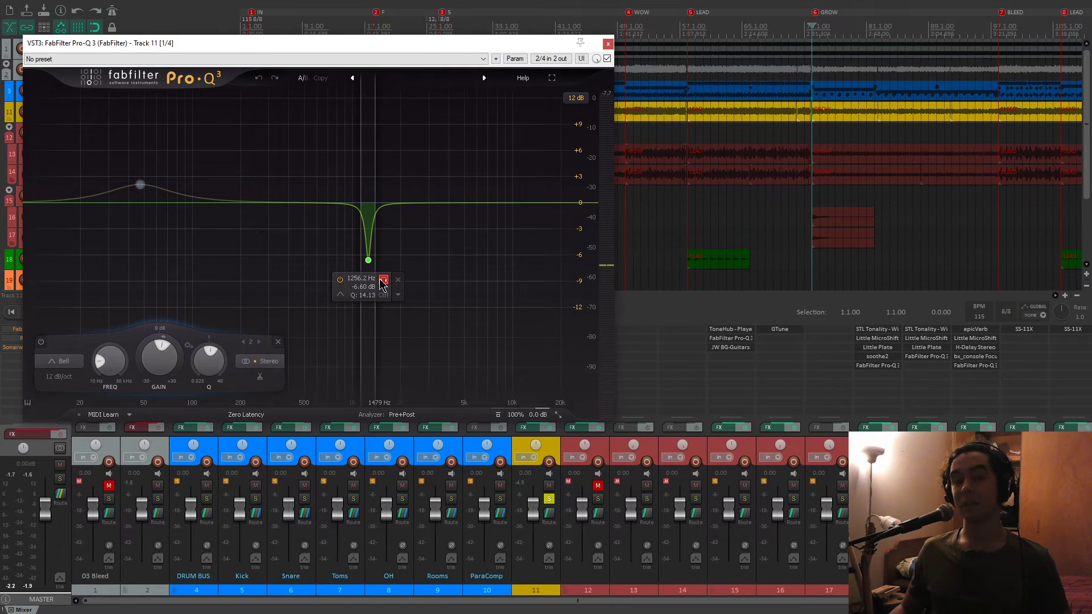
key(space)
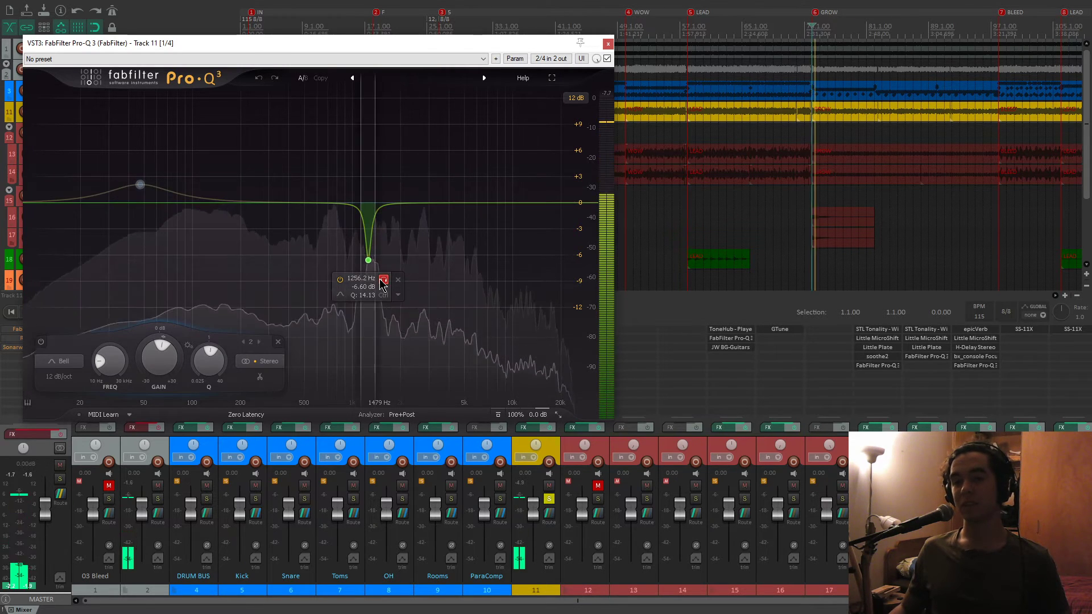
click(383, 280)
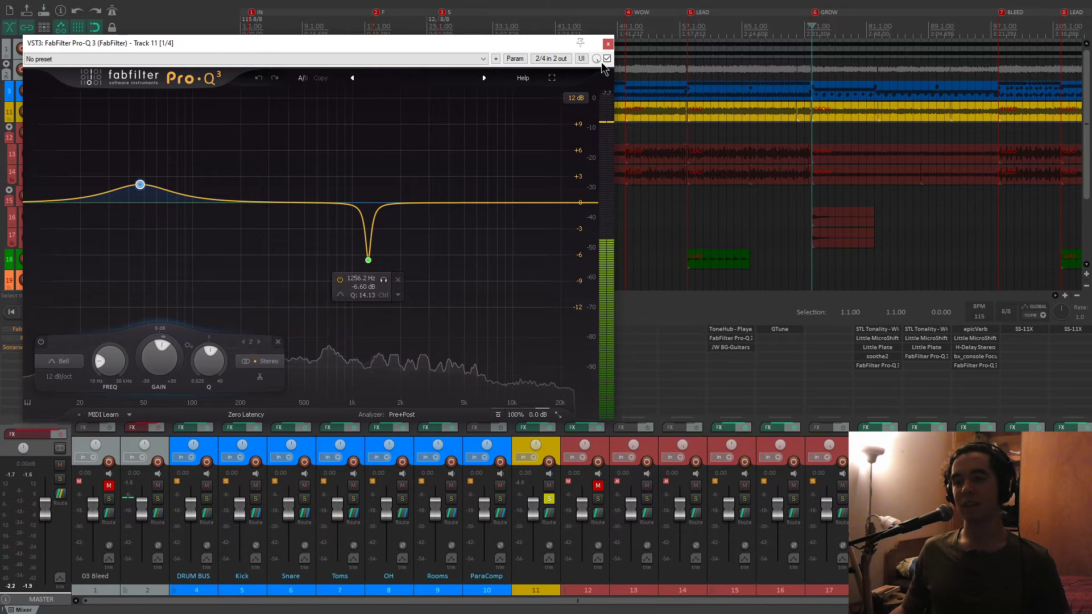
click(607, 44)
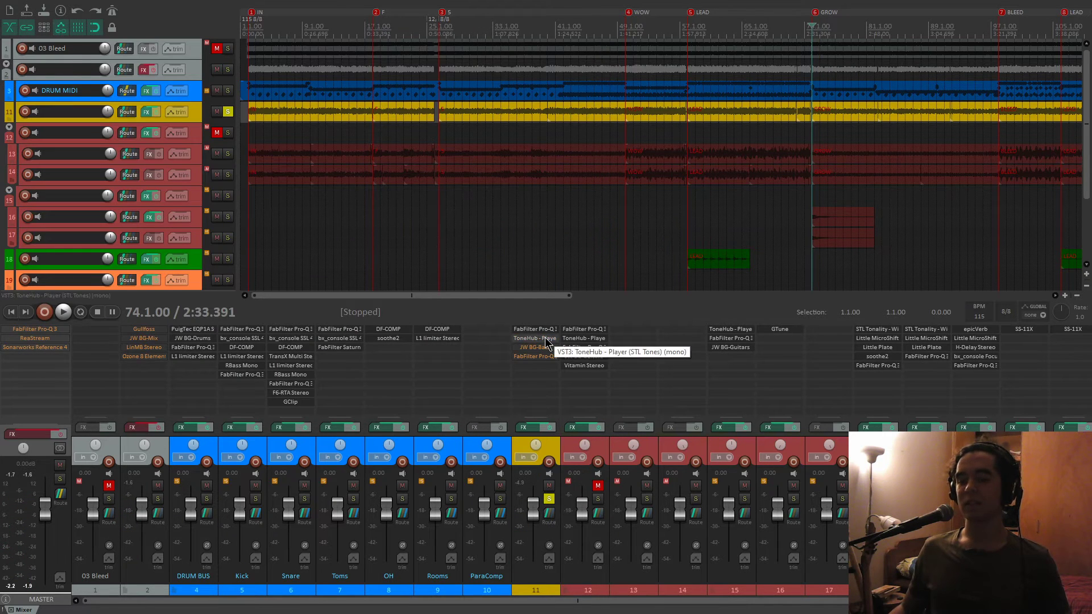
Move the edit cursor to the SOLO marker and play track 11 from there.
scroll(625, 238, down, 3)
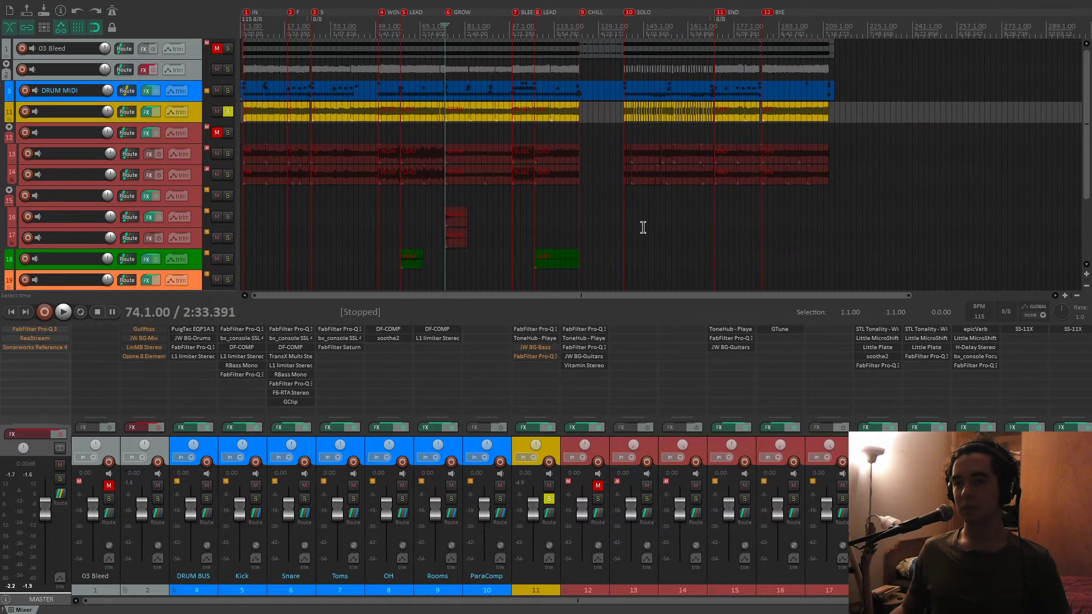
click(638, 223)
click(638, 236)
scroll(639, 241, up, 4)
key(space)
scroll(674, 238, up, 2)
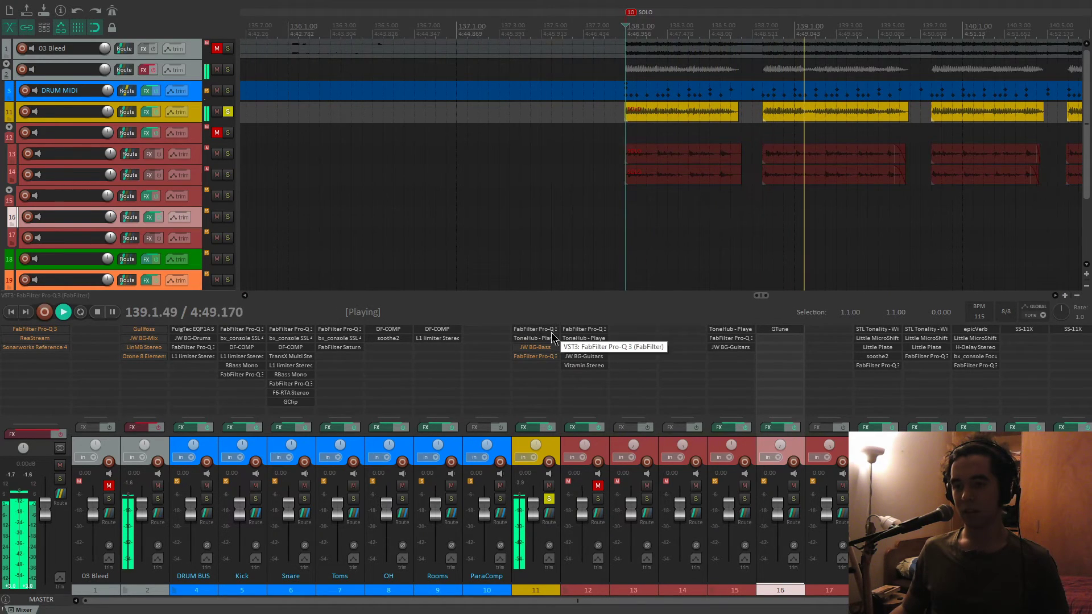
Boost the narrow 1256.2 Hz band in track 11's first Pro-Q 3 during playback, then undo the boost and close the equalizer.
click(535, 328)
click(368, 261)
drag(368, 359, 375, 152)
drag(369, 349, 370, 367)
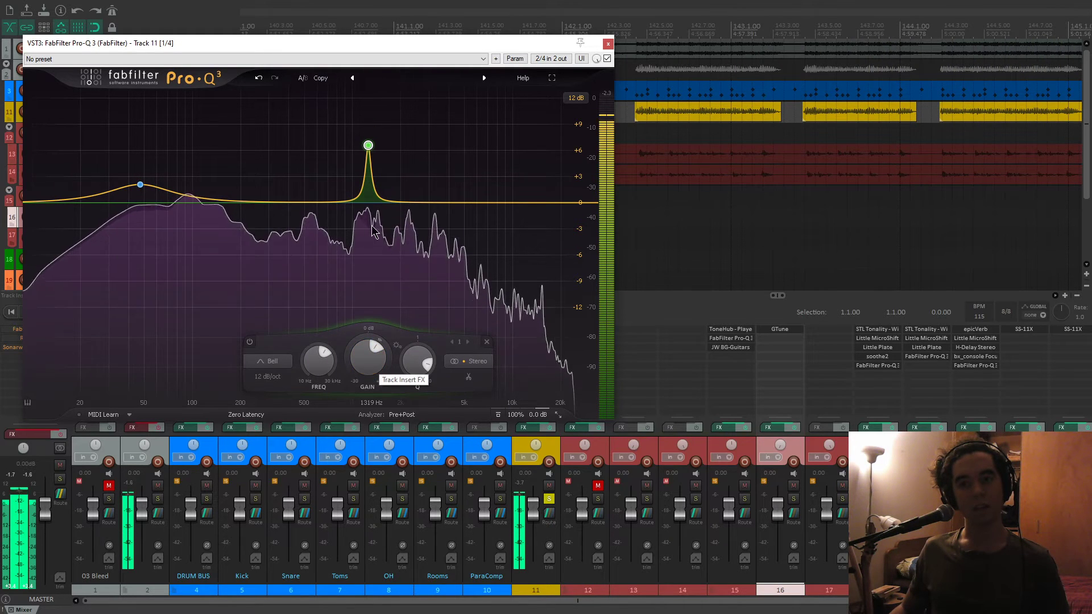
key(ctrl+z)
key(ctrl+z)
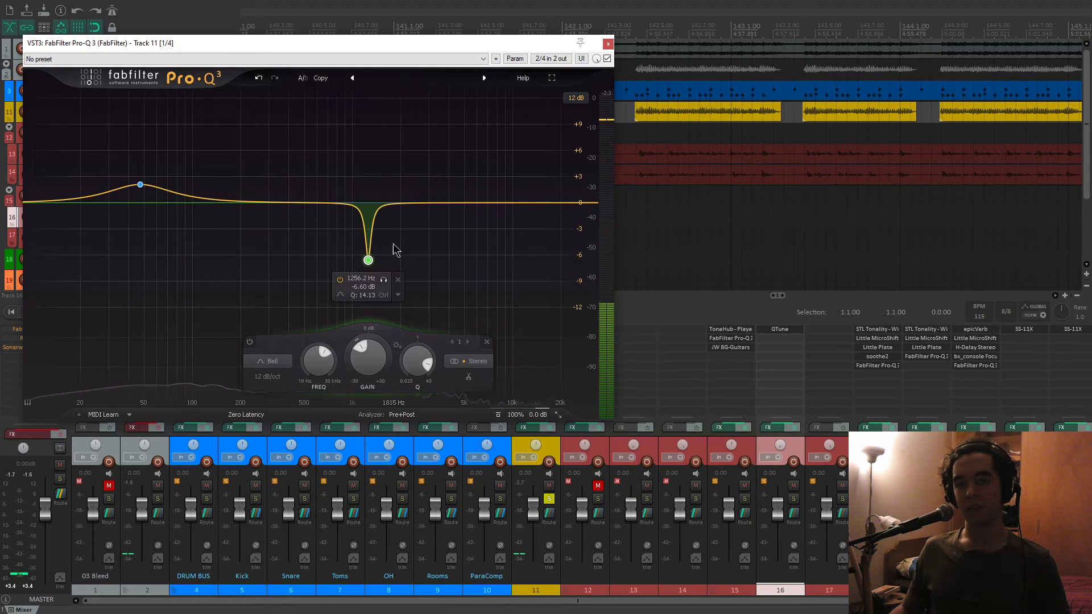
click(608, 45)
Bring the whole song into view and play track 11 from the S marker.
scroll(554, 173, down, 15)
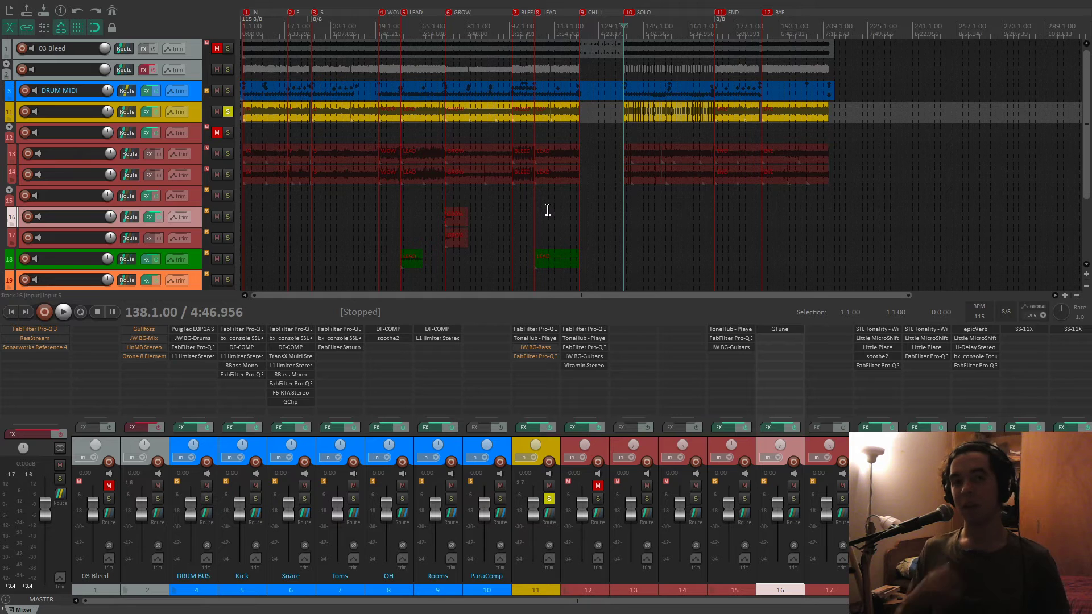
key(3)
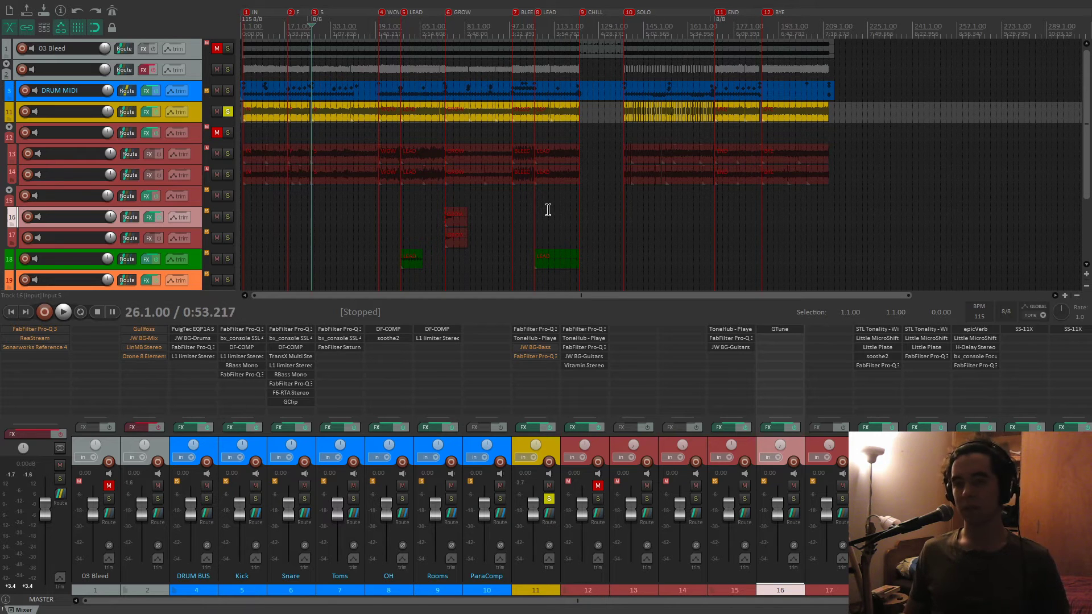
key(space)
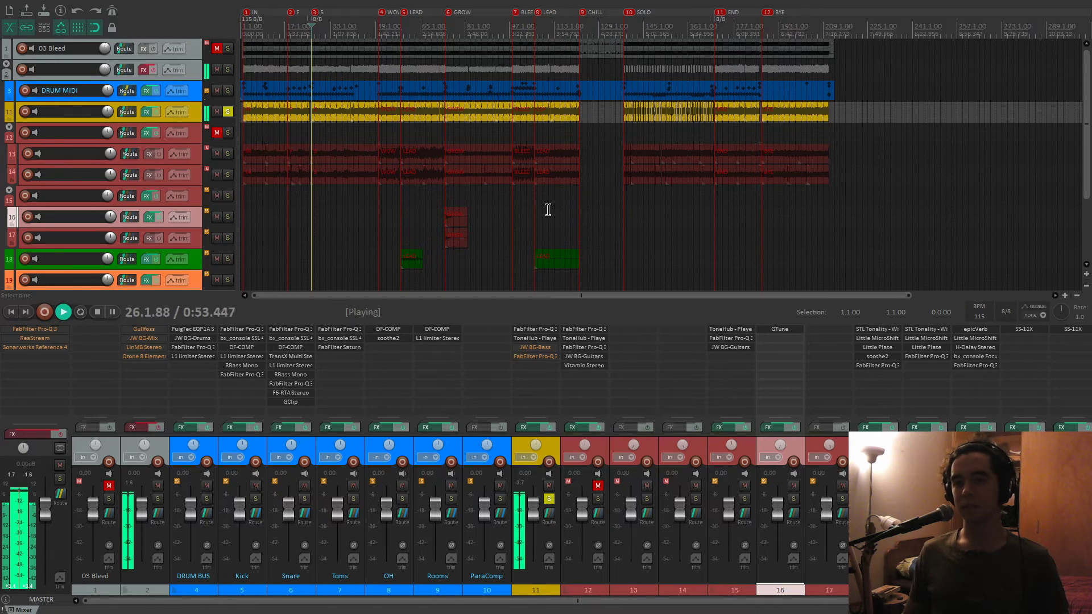
Open ToneHub on track 11, move its window to show the full interface, widen the Preset column and stop playback.
click(544, 337)
drag(465, 43, 620, 60)
drag(372, 143, 440, 142)
key(space)
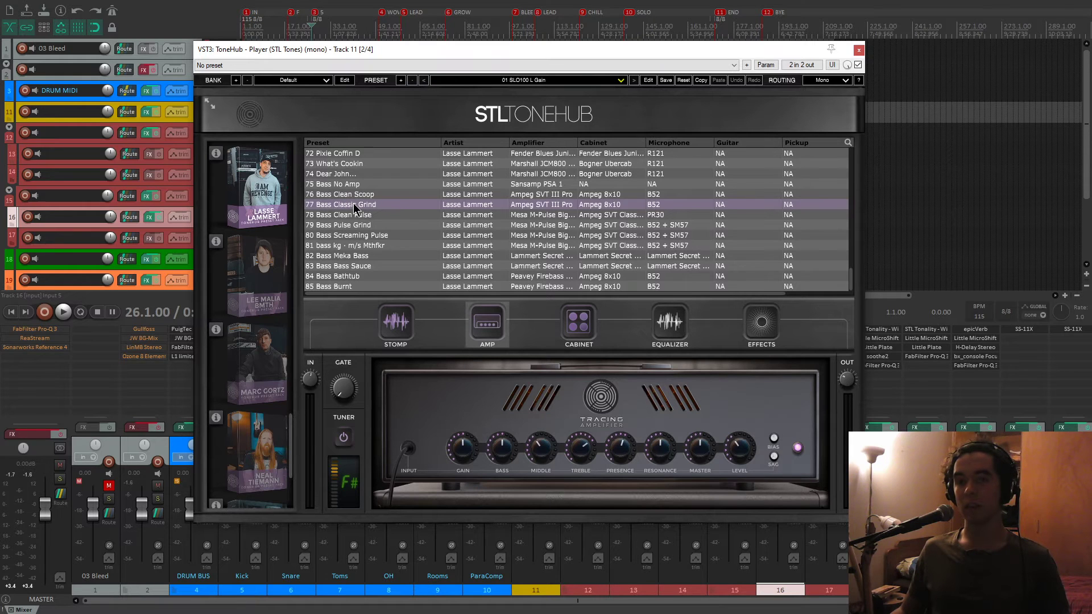
Play track 11 with ToneHub active, close the ToneHub window and stop playback.
key(space)
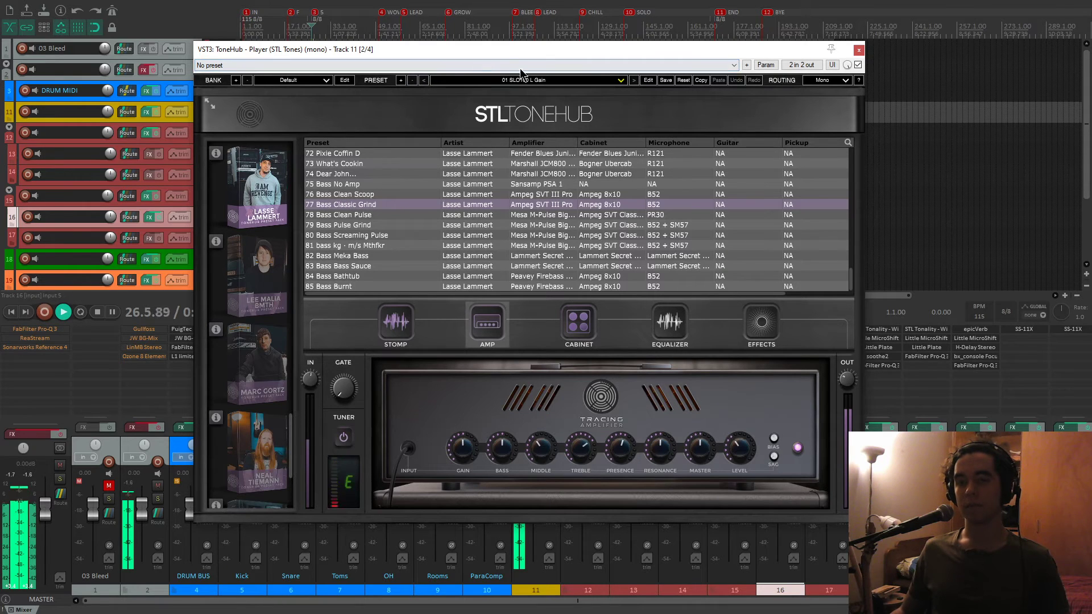
click(857, 50)
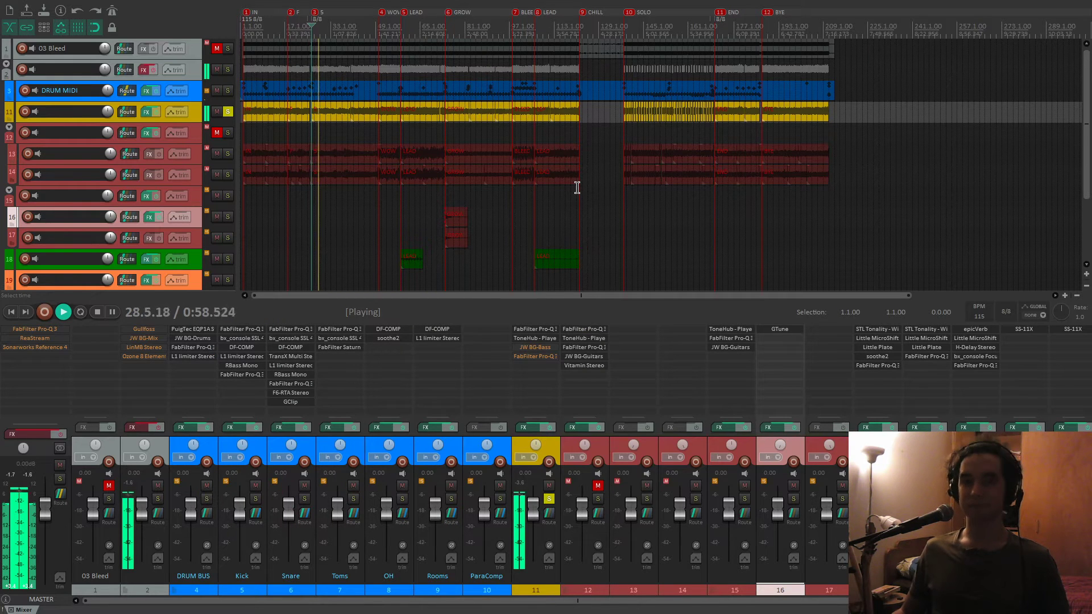
key(space)
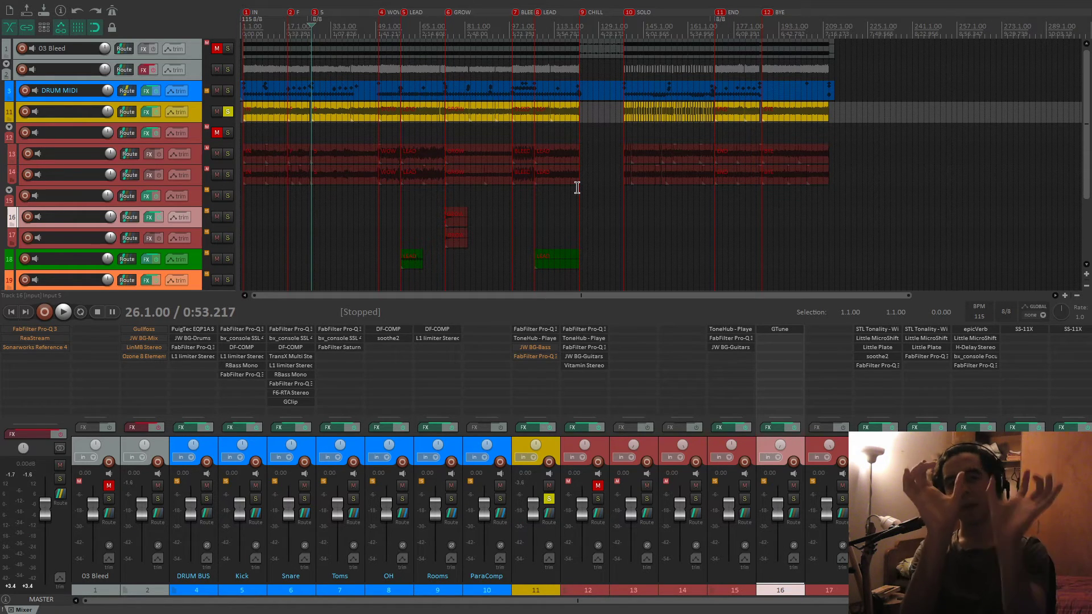
Open JW BG-Bass on track 11, move its window clear and inspect its settings in both the TOP and BTM modes.
click(549, 348)
drag(102, 50, 662, 71)
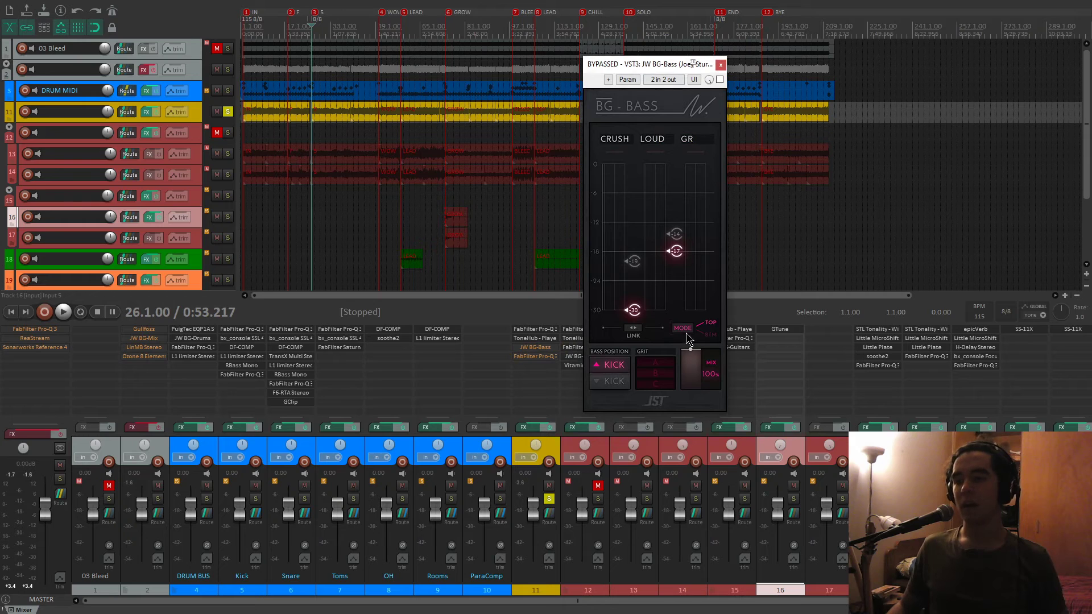
click(704, 326)
mouse_move(683, 231)
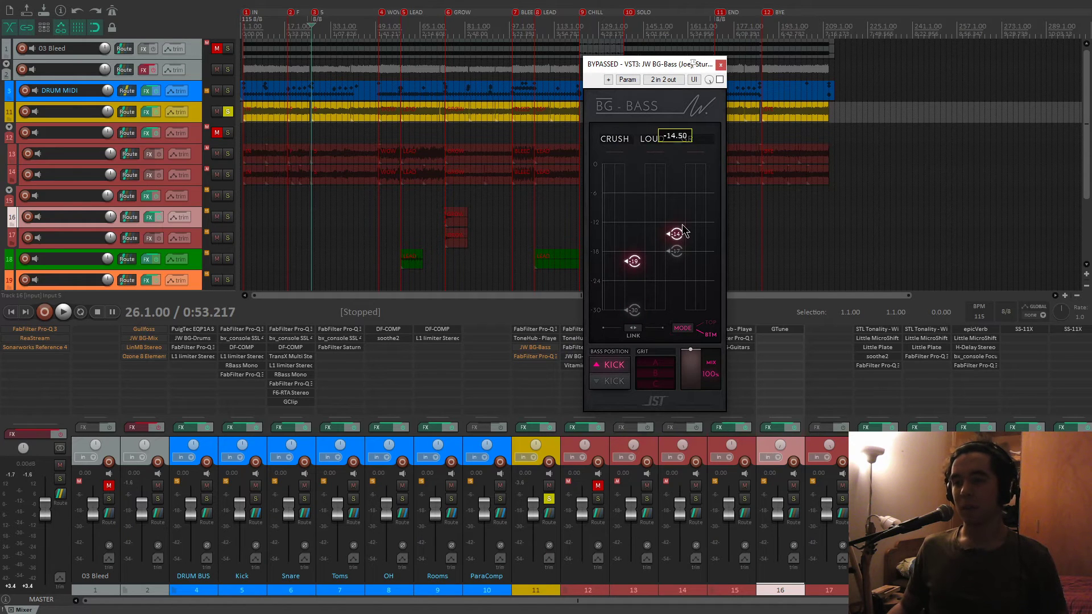
click(682, 328)
mouse_move(622, 317)
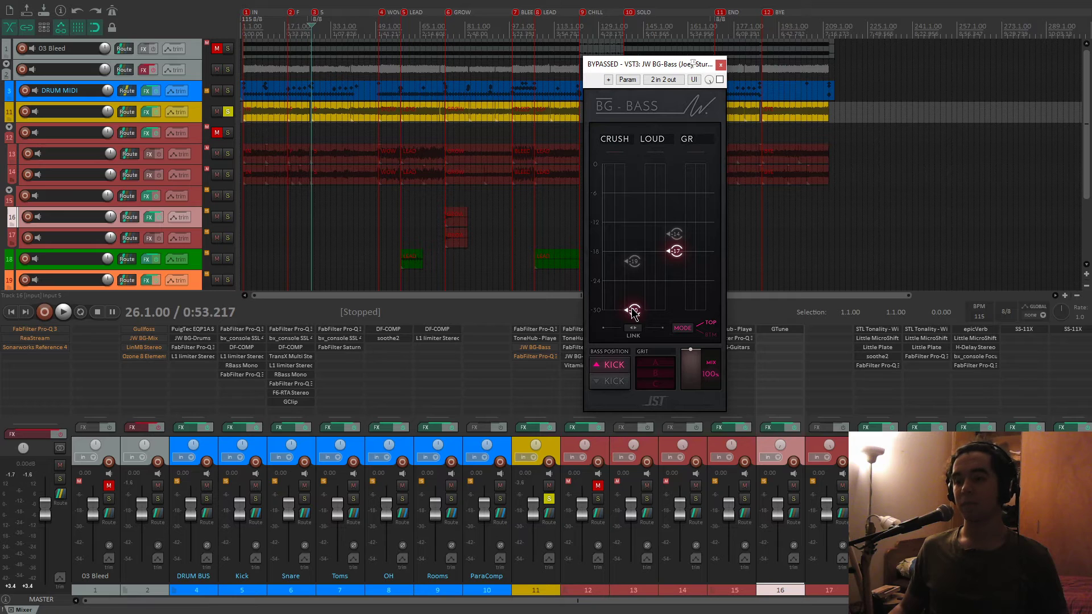
mouse_move(695, 147)
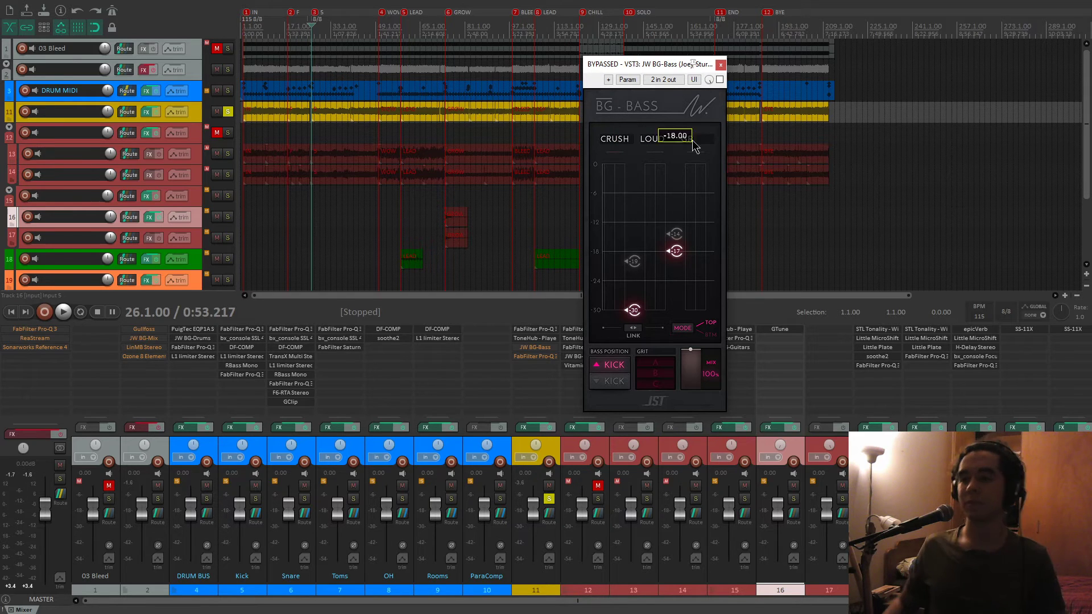
Play track 11 while comparing JW BG-Bass bypassed and active, leave it enabled, stop playback and close the plug-in.
key(space)
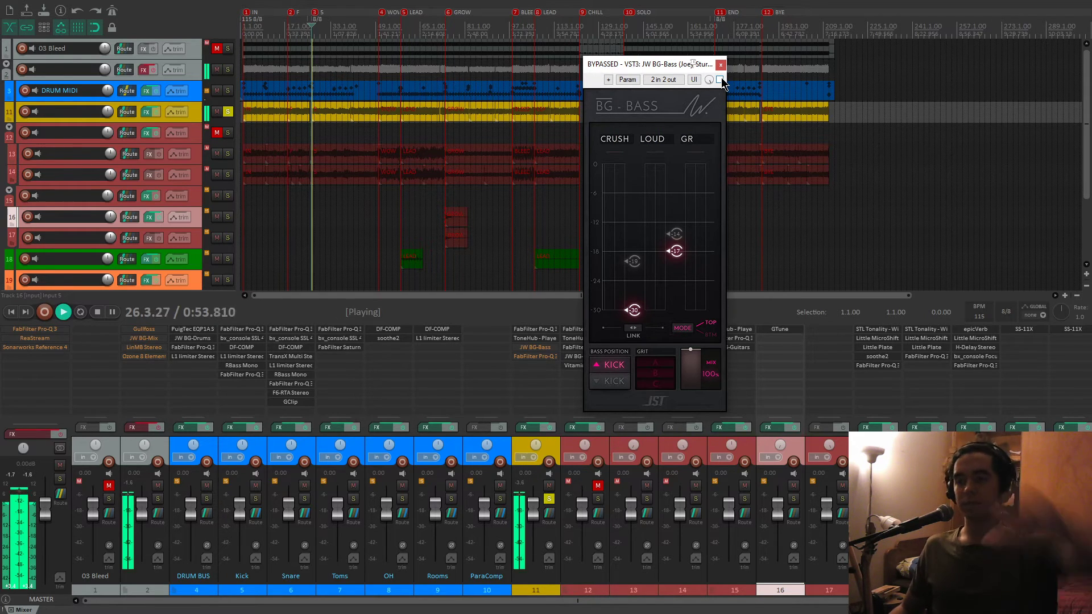
click(720, 80)
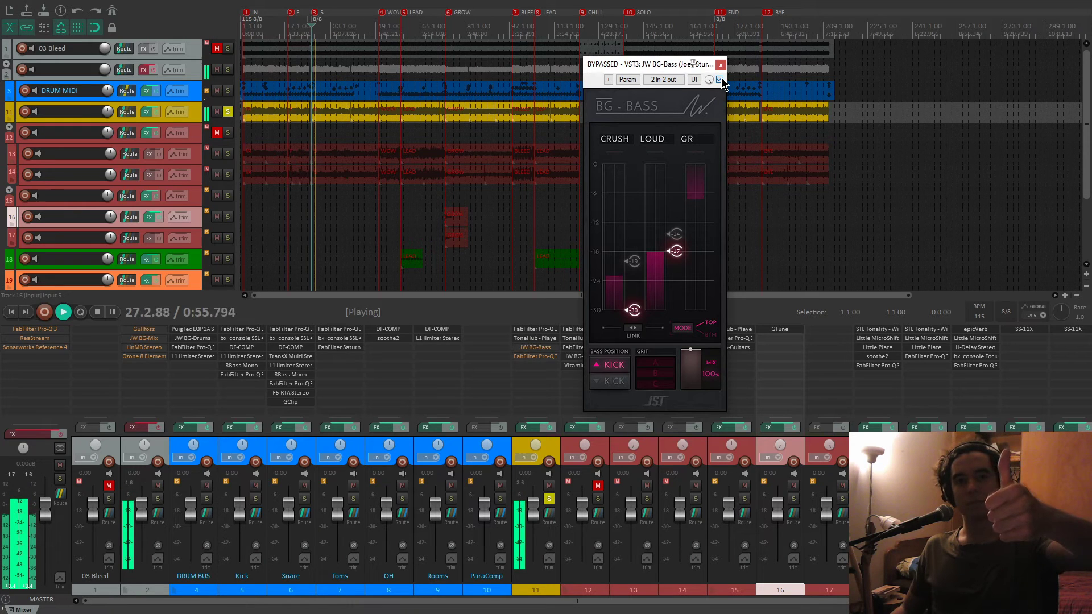
click(719, 79)
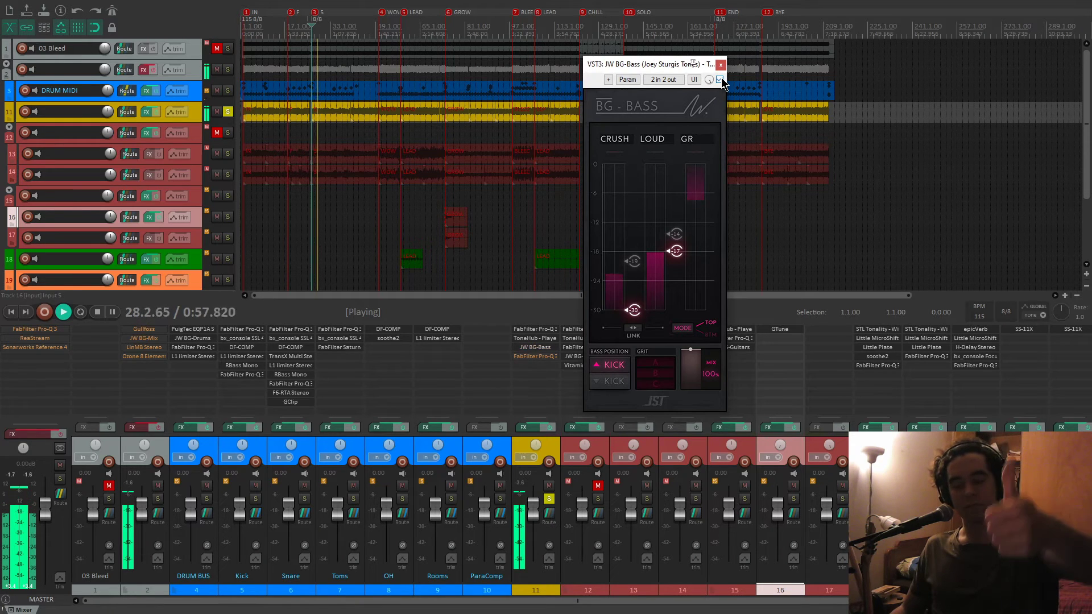
click(720, 79)
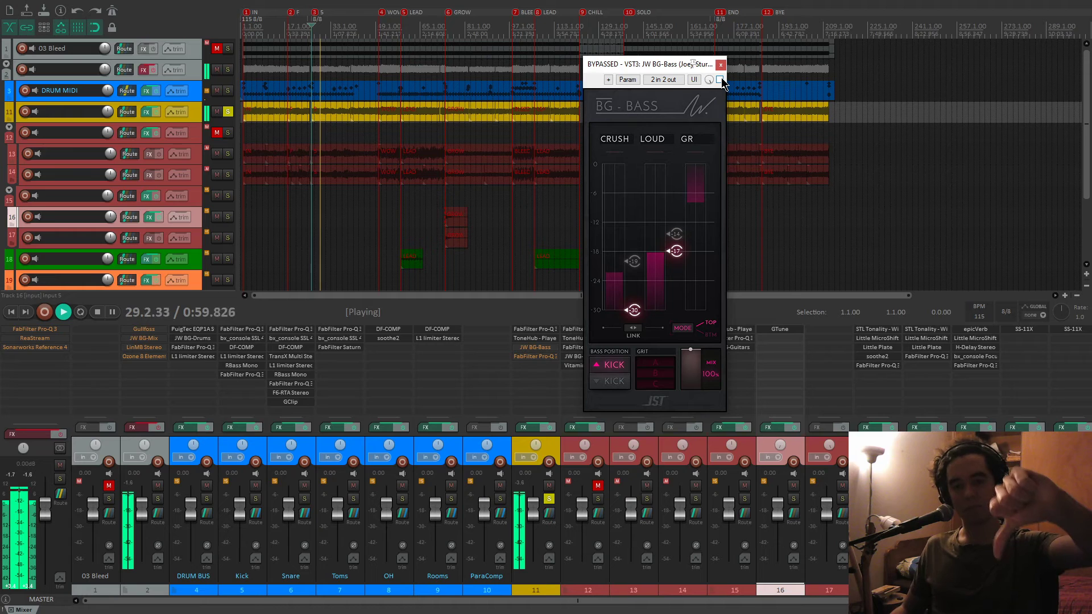
click(720, 79)
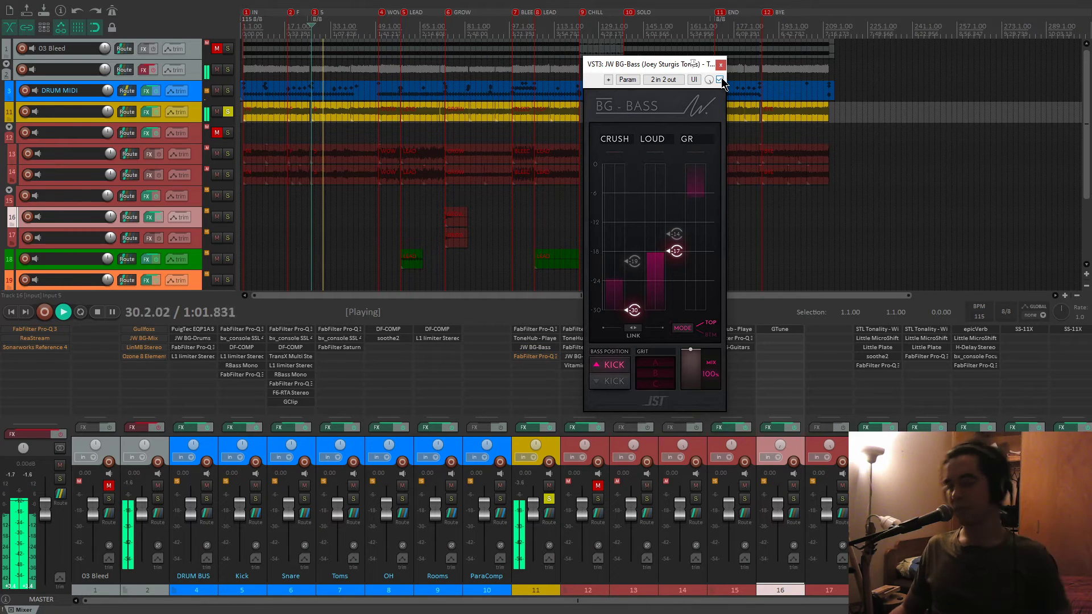
key(space)
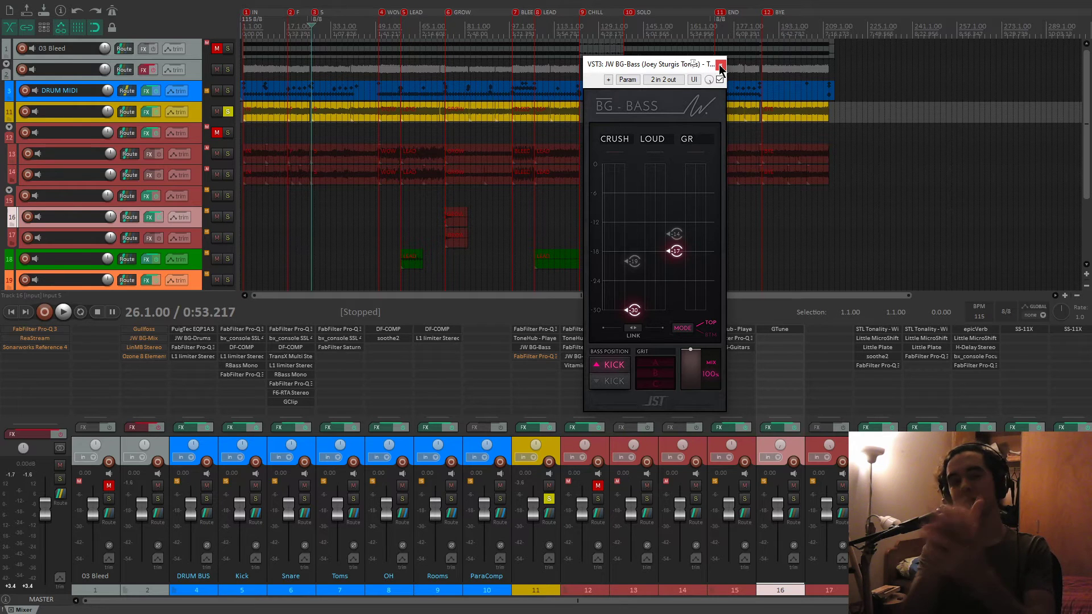
click(720, 66)
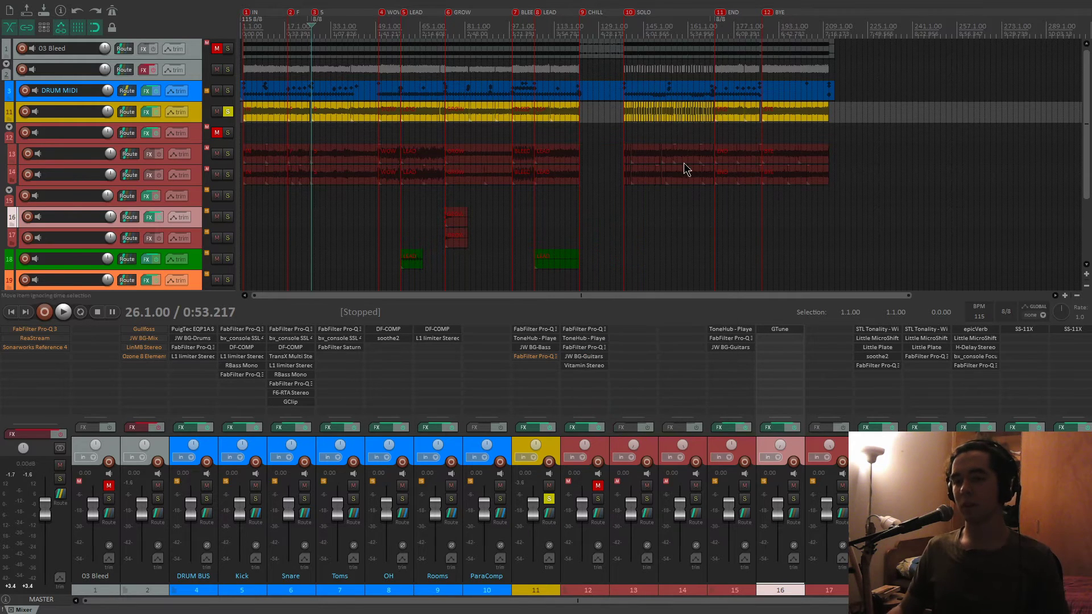
Open and enable the last Pro-Q 3 in track 11's chain, and move its window so the mixer stays accessible.
click(544, 357)
drag(452, 49, 754, 62)
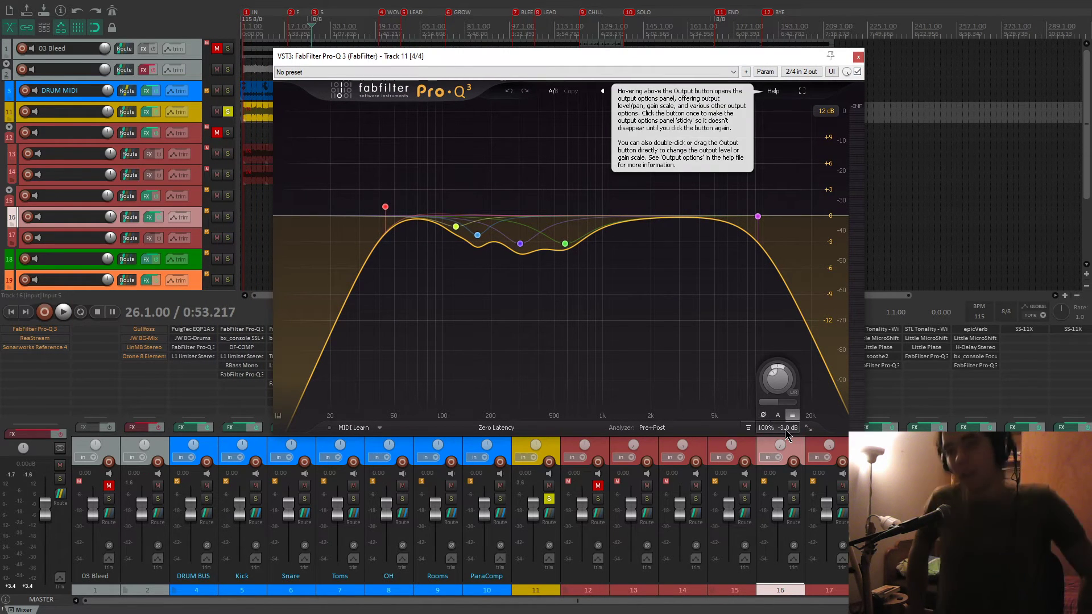
mouse_move(534, 504)
mouse_down()
mouse_move(535, 543)
mouse_move(539, 486)
mouse_move(536, 518)
mouse_move(537, 493)
mouse_move(533, 510)
mouse_up()
double_click(532, 506)
Play track 11 and compare its last Pro-Q 3 bypassed and active, leaving it enabled and stopping playback.
key(space)
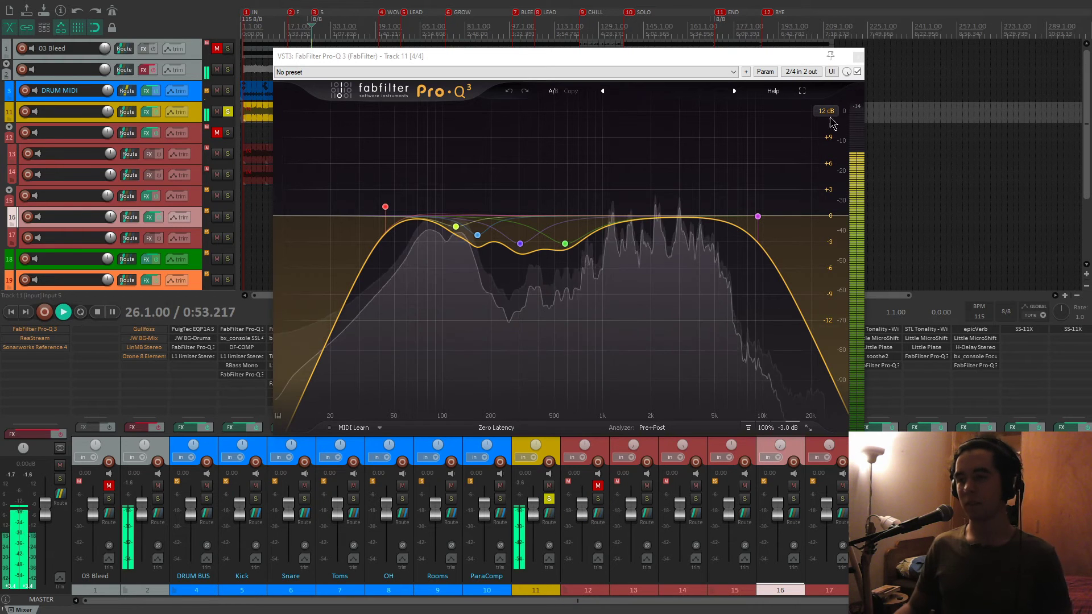
click(857, 71)
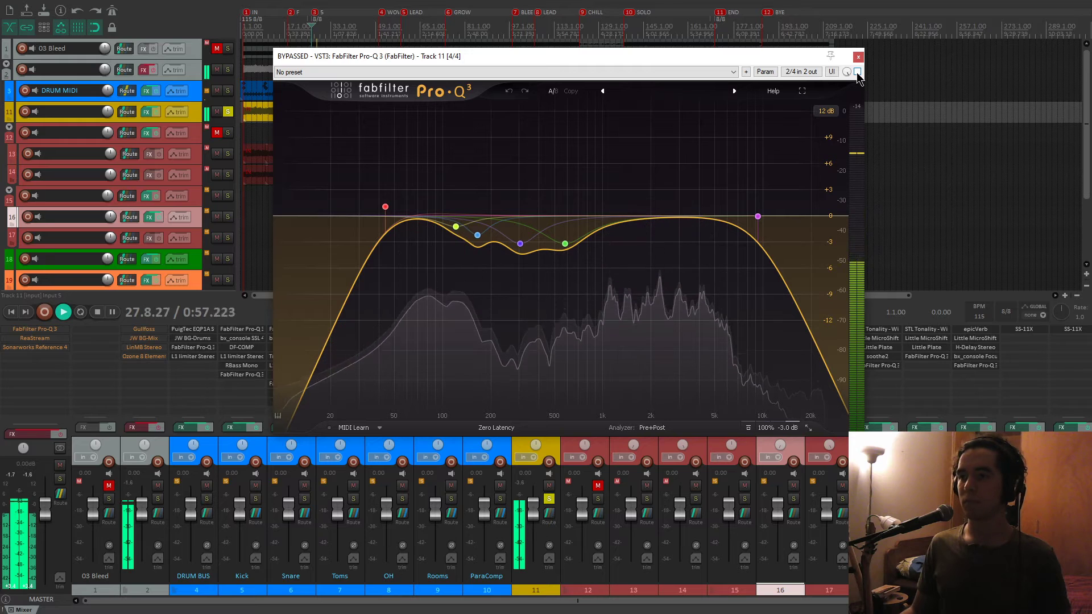
click(856, 72)
key(space)
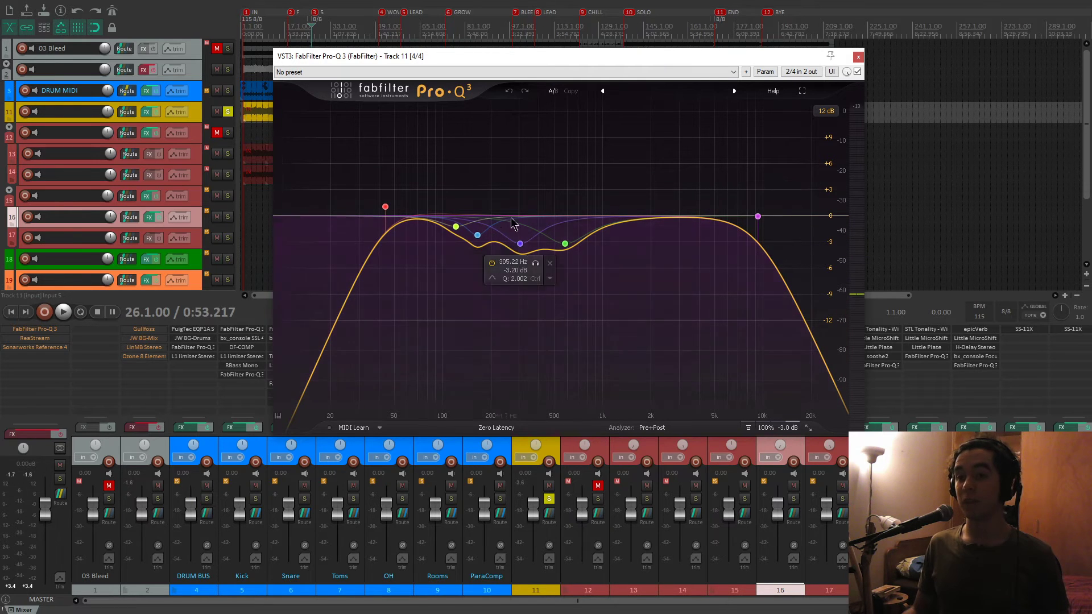
Audition an extra bell band in track 11's last Pro-Q 3, boosted about 16.3 dB near 430 Hz, then delete it, stop playback and close the equalizer.
drag(516, 215, 517, 262)
key(space)
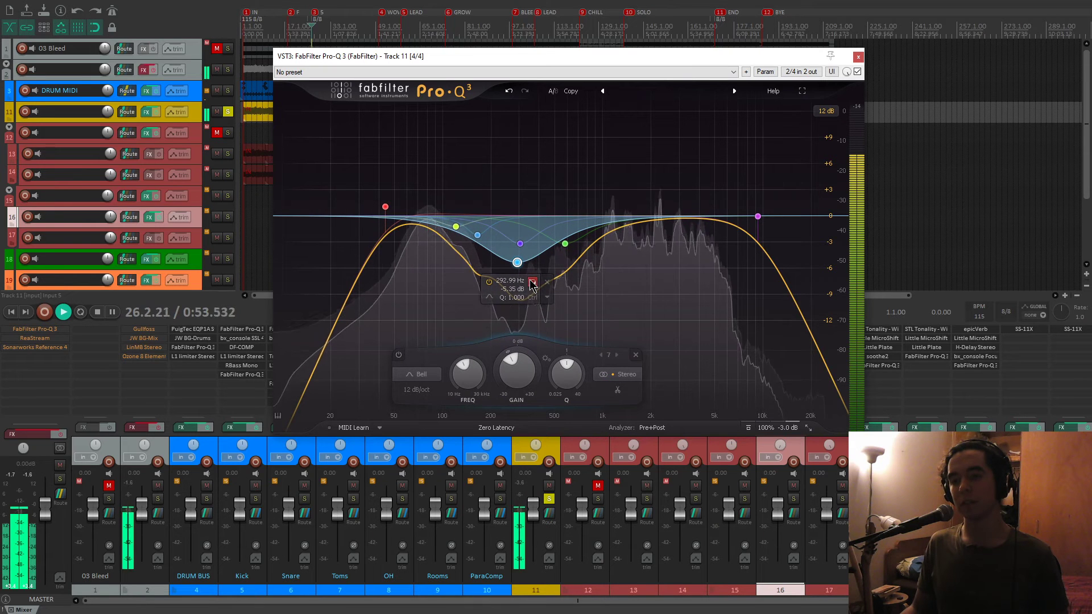
drag(517, 262, 544, 74)
scroll(526, 86, up, 5)
click(560, 108)
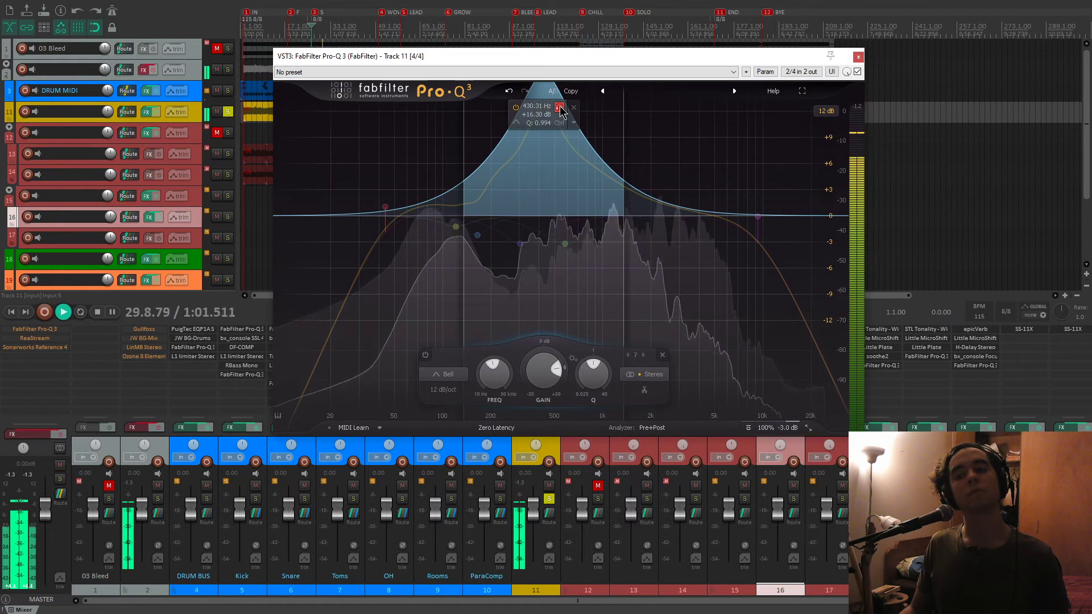
click(560, 108)
click(574, 108)
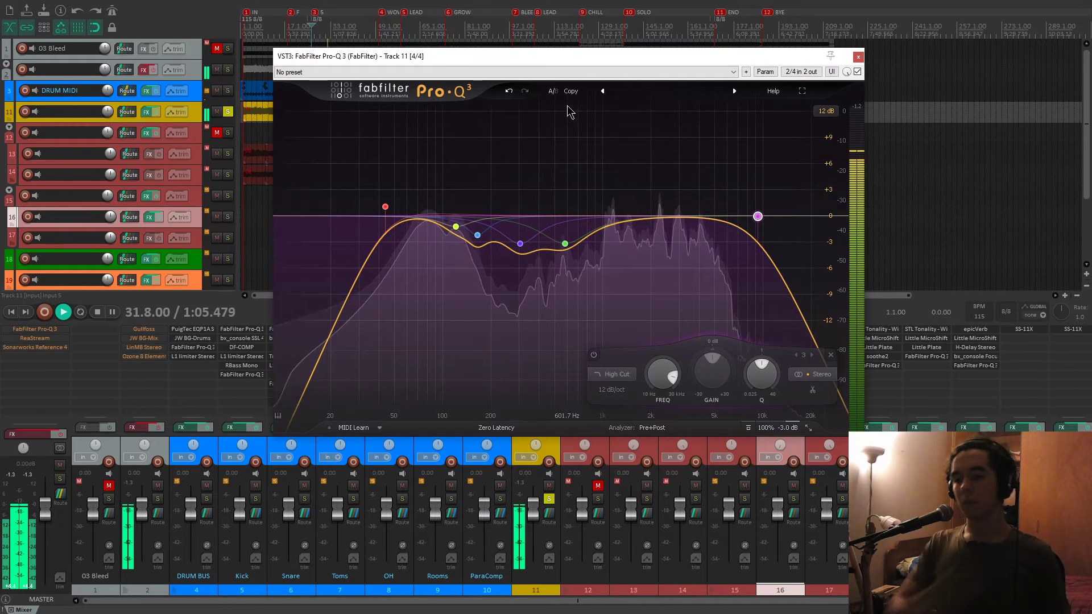
key(space)
click(858, 56)
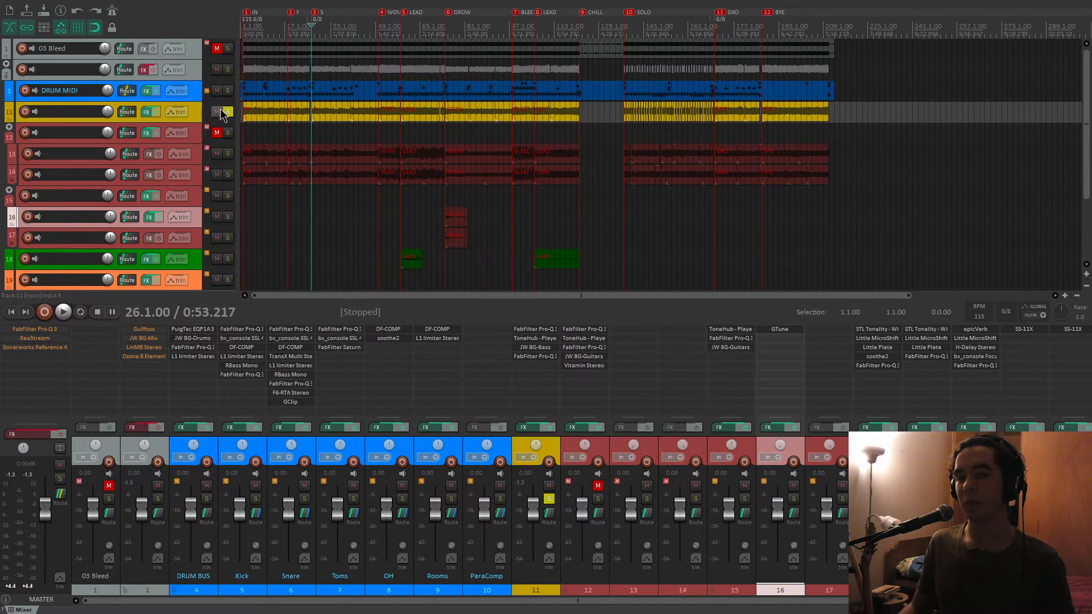
Unsolo track 11, unmute track 12 and play the mix with it from marker 7.
key(space)
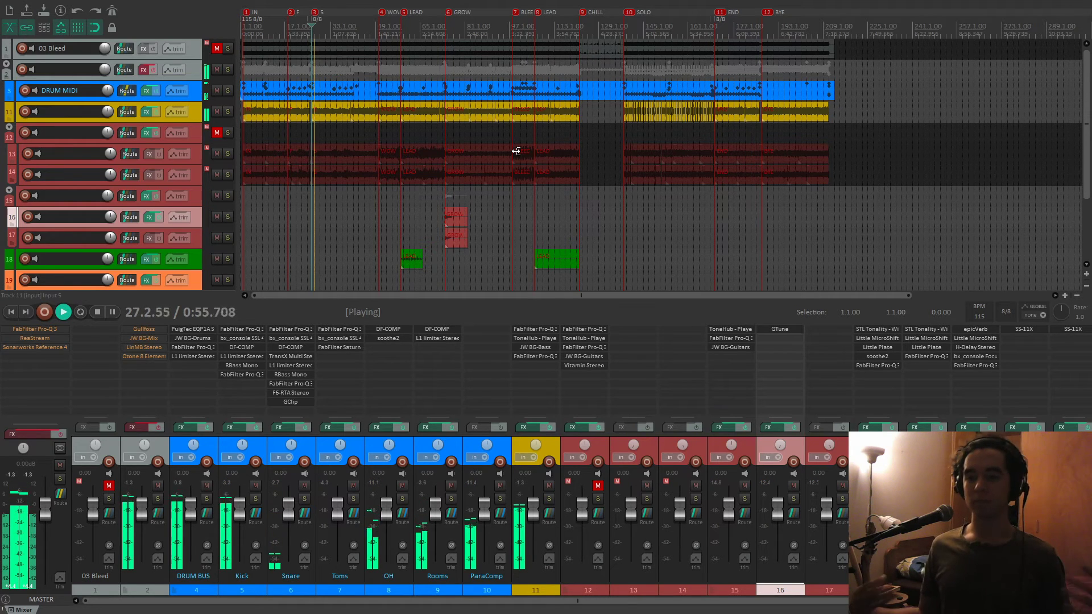
key(space)
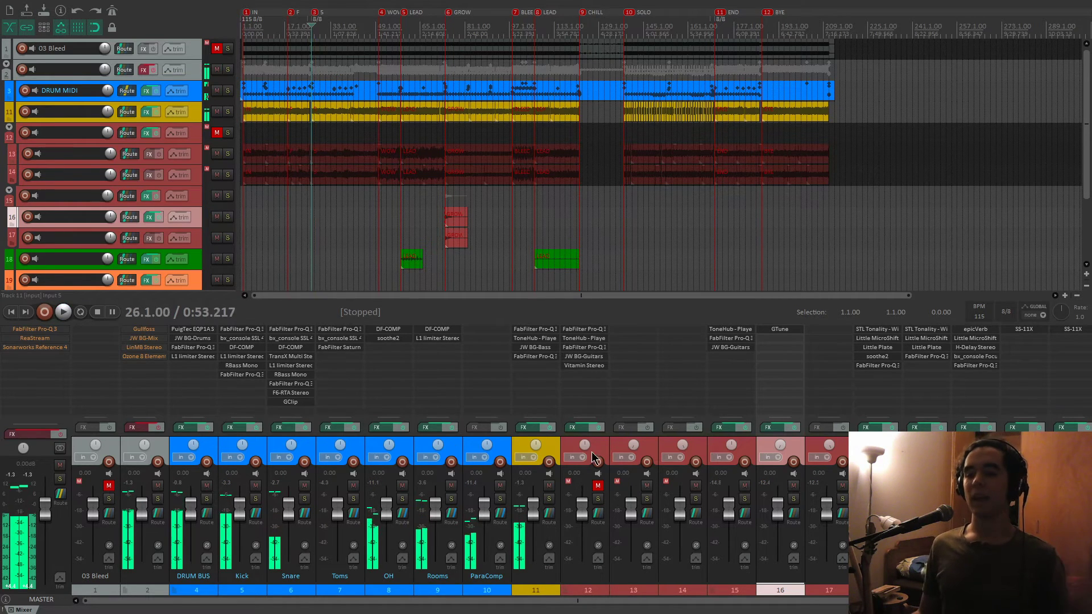
click(597, 485)
key(space)
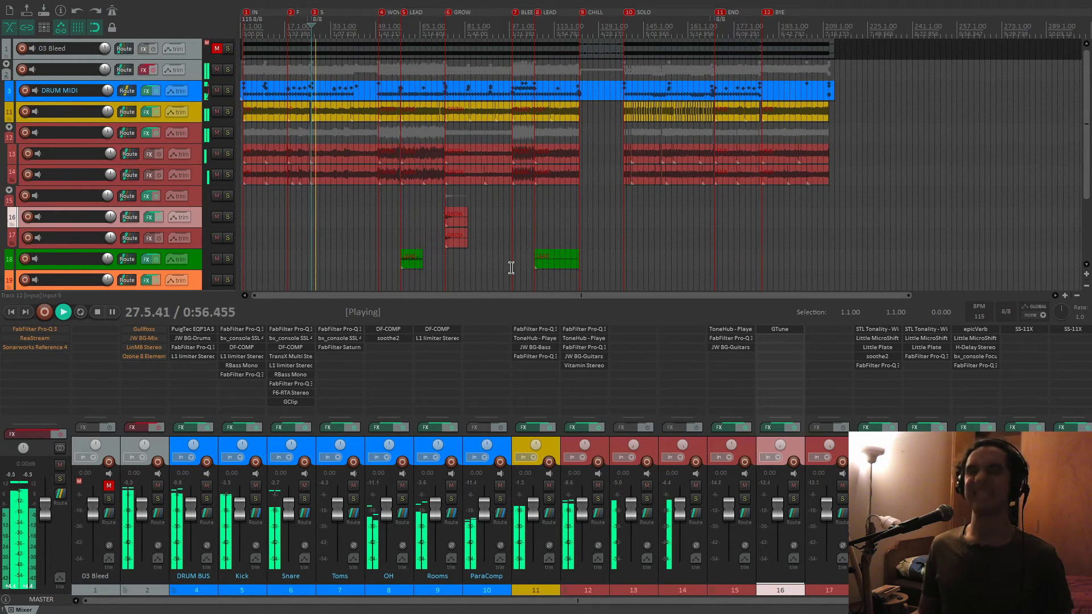
click(511, 268)
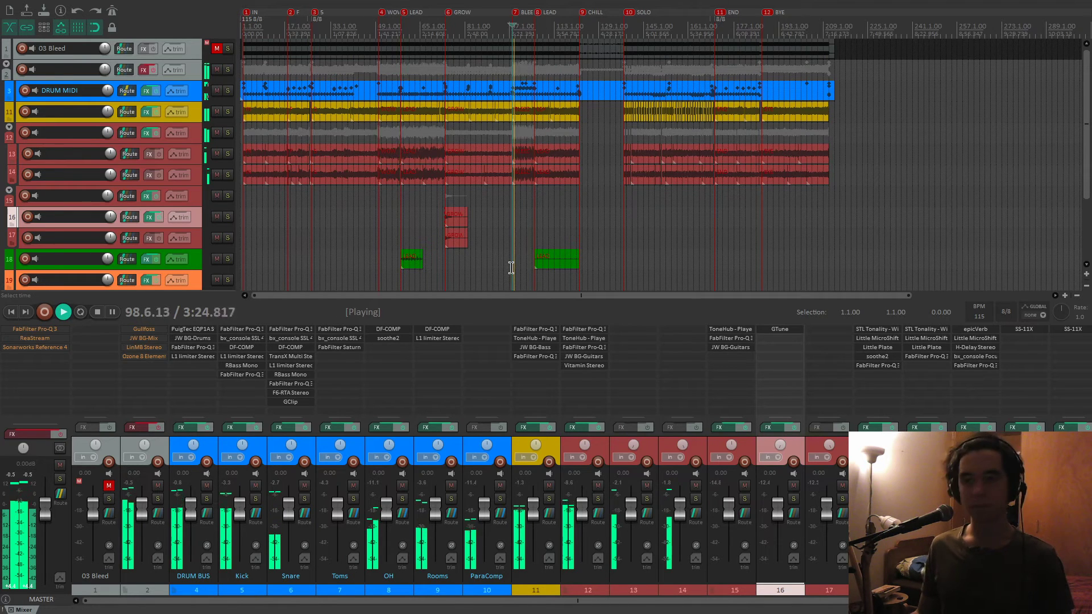
Solo track 12, stop playback and bypass all five effects in its chain.
click(598, 499)
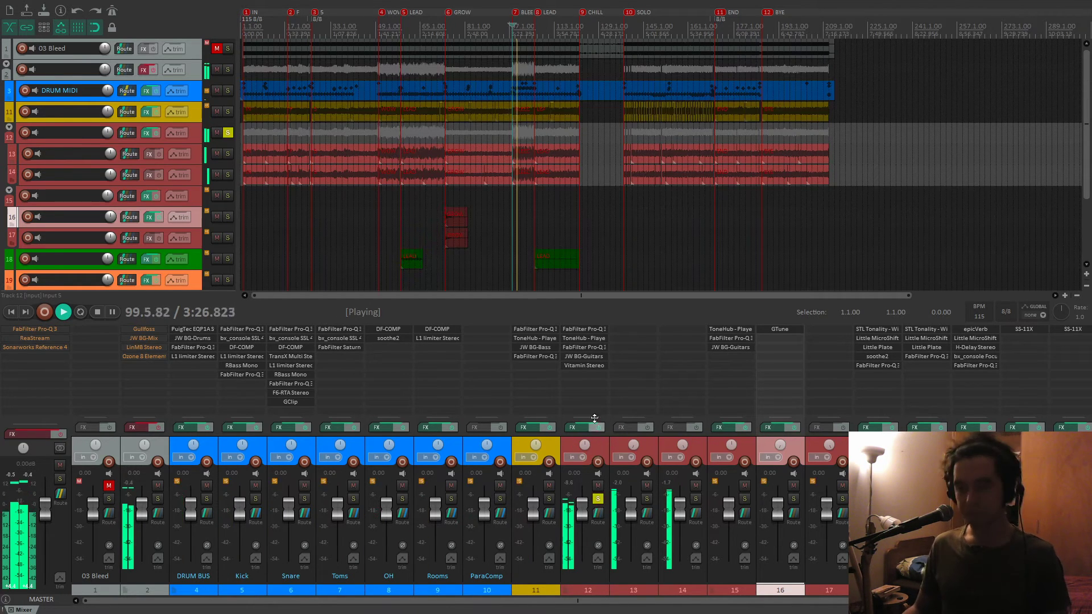
key(space)
shift+click(582, 332)
shift+click(583, 338)
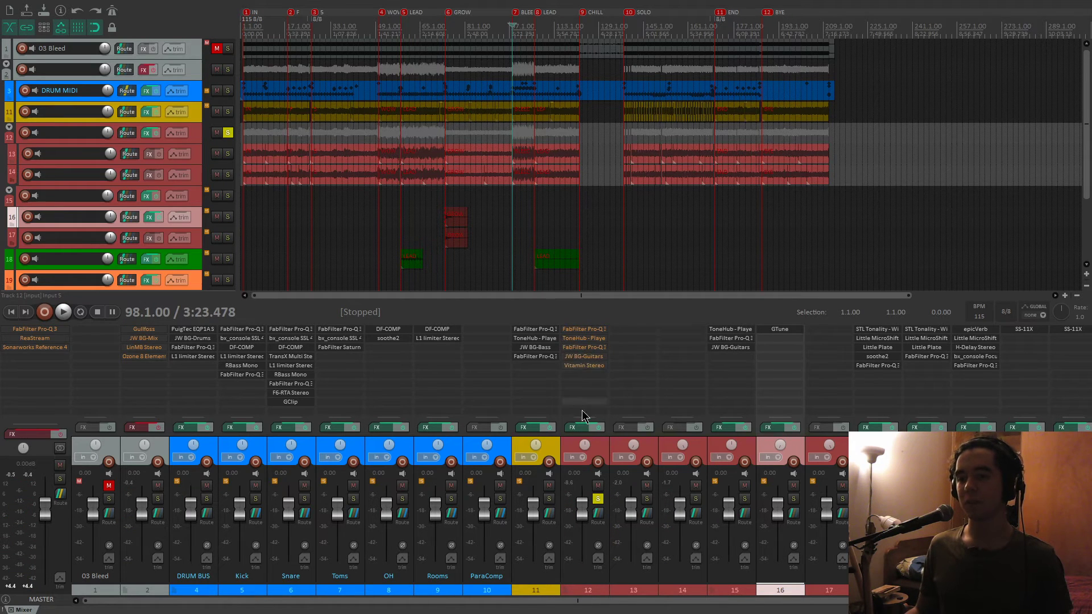
Open track 12's FX chain with only the first Pro-Q 3 enabled, audition its 227.38 Hz band soloed and boosted, undo the boost and stop playback.
click(577, 429)
drag(347, 49, 548, 56)
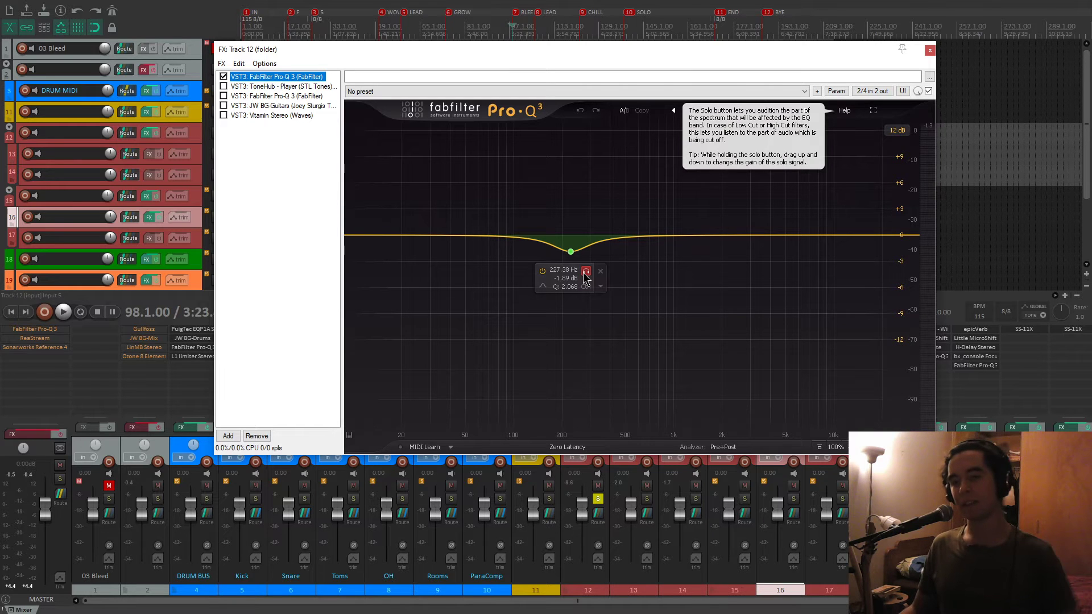
key(space)
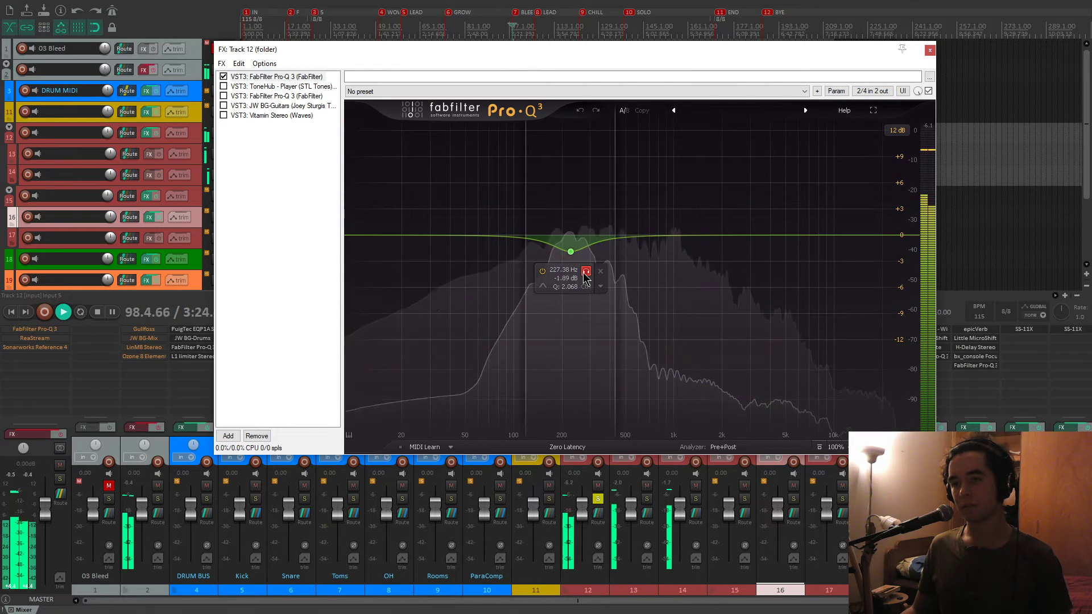
drag(570, 252, 572, 132)
key(ctrl+z)
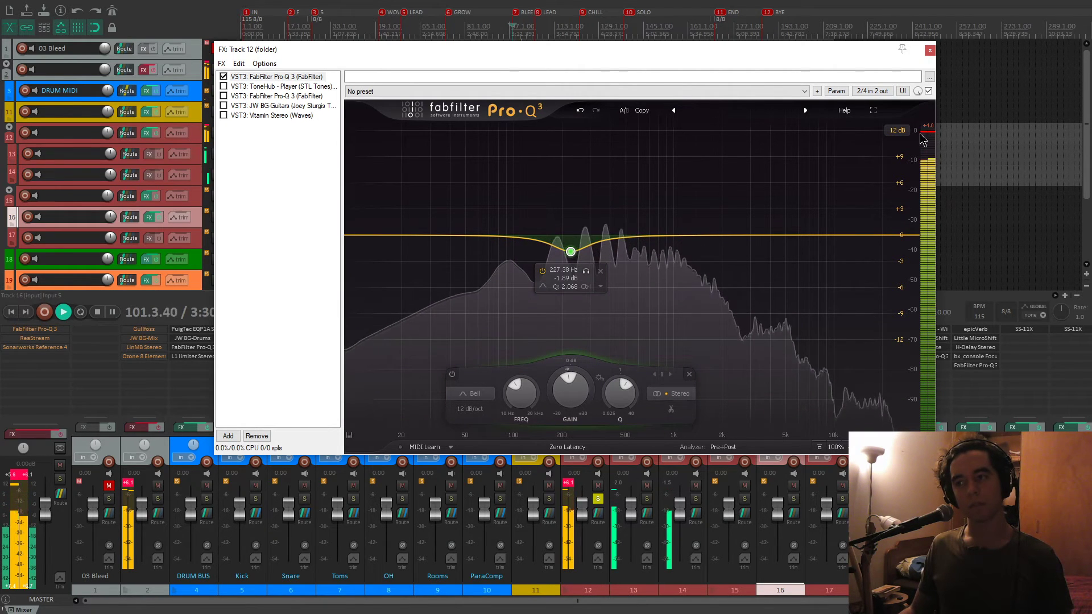
key(space)
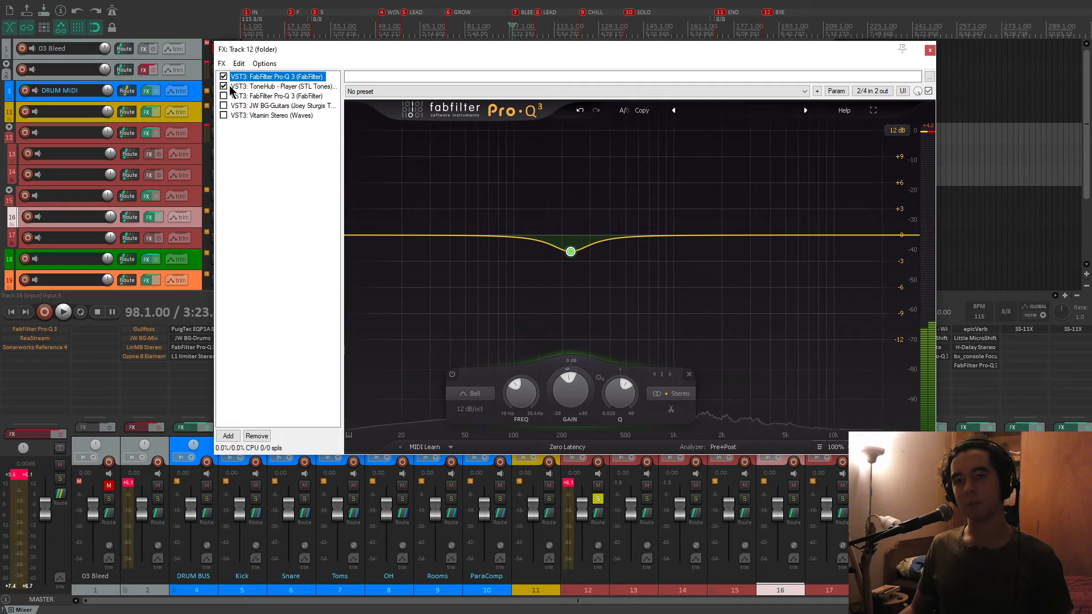
Enable ToneHub in track 12's chain, select the 01 Artist Profile preset with the Marshall JCM800 and start playback.
click(224, 86)
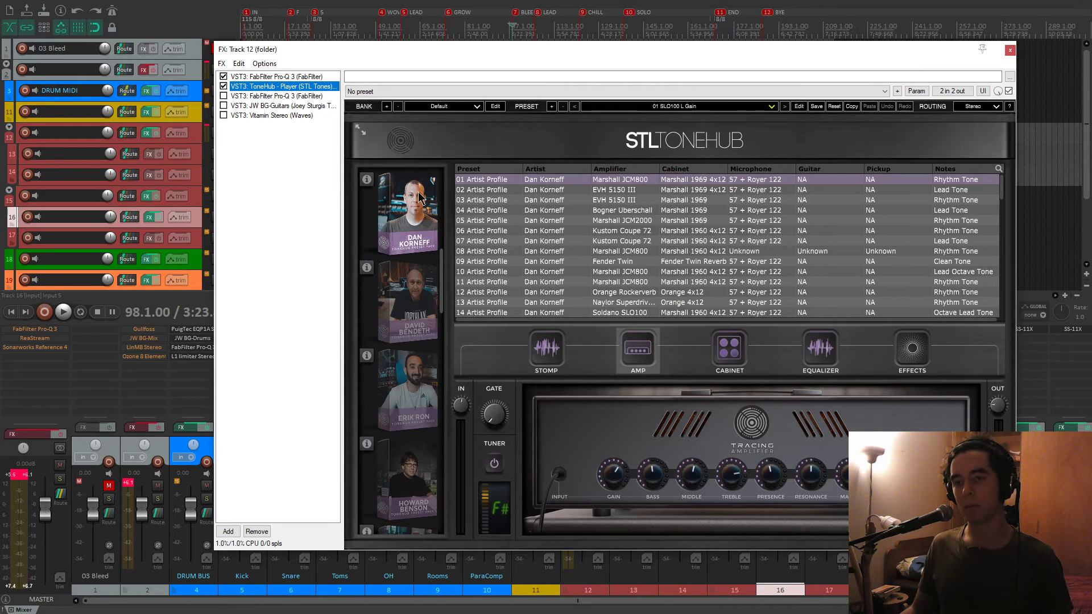
click(619, 179)
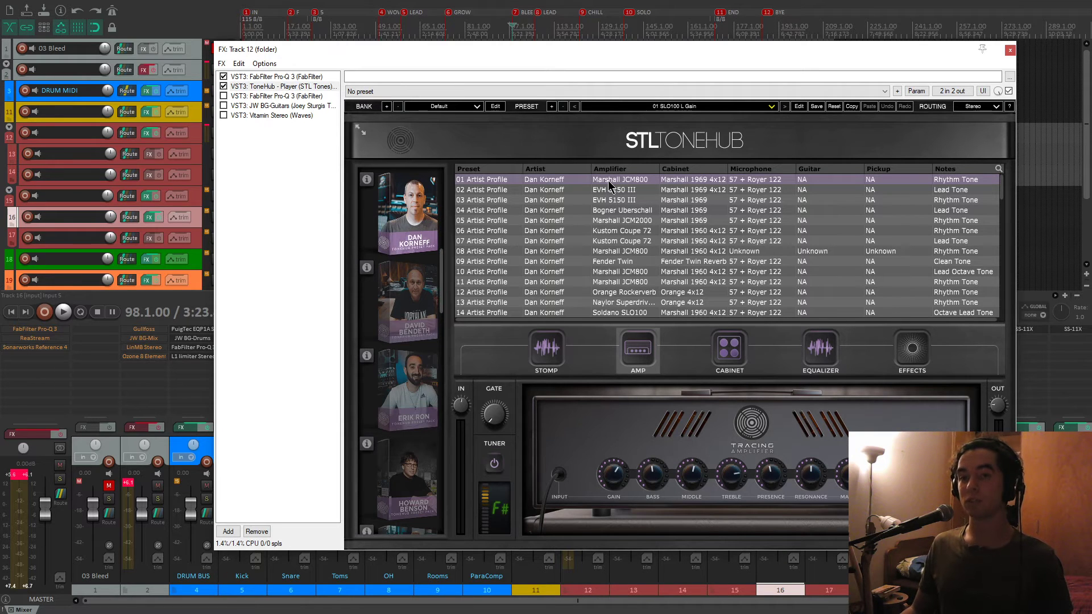
key(space)
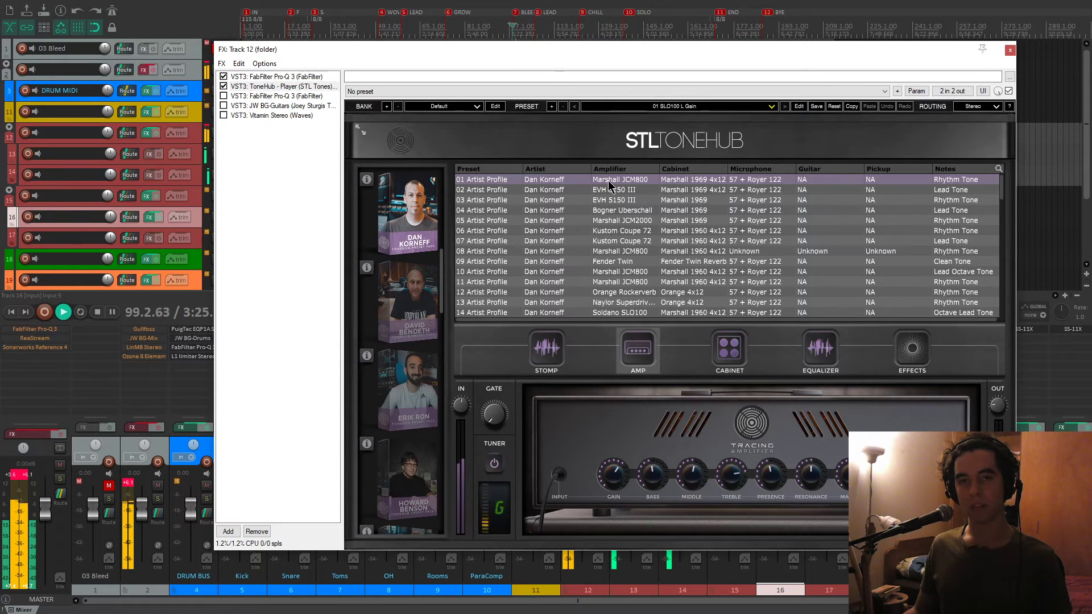
Stop playback, return to marker 1 and enable the second Pro-Q 3 in track 12's chain.
key(space)
drag(618, 51, 619, 60)
click(558, 30)
key(1)
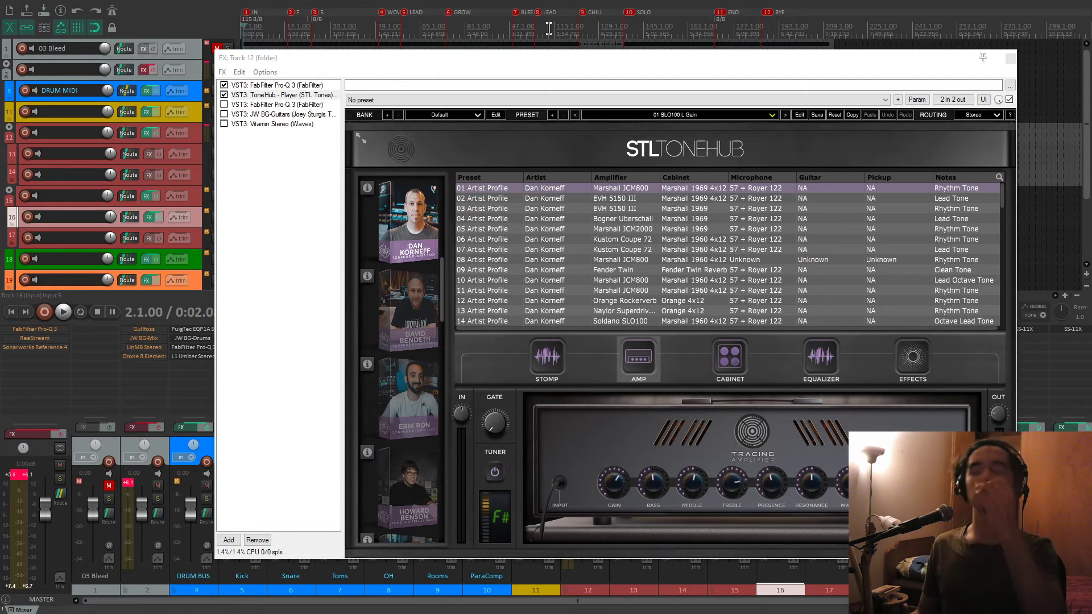
click(234, 104)
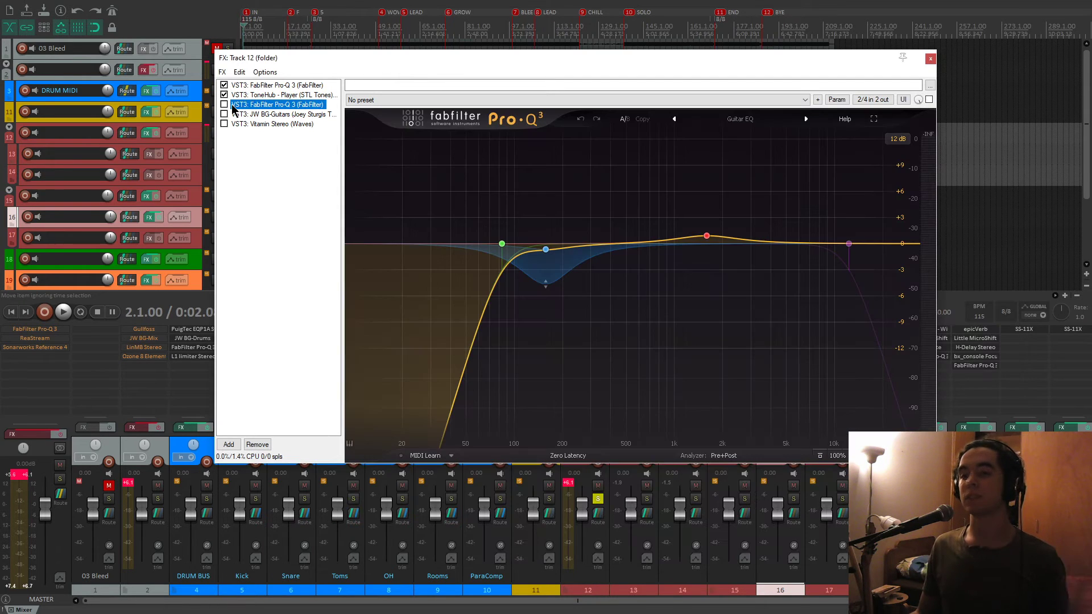
click(224, 105)
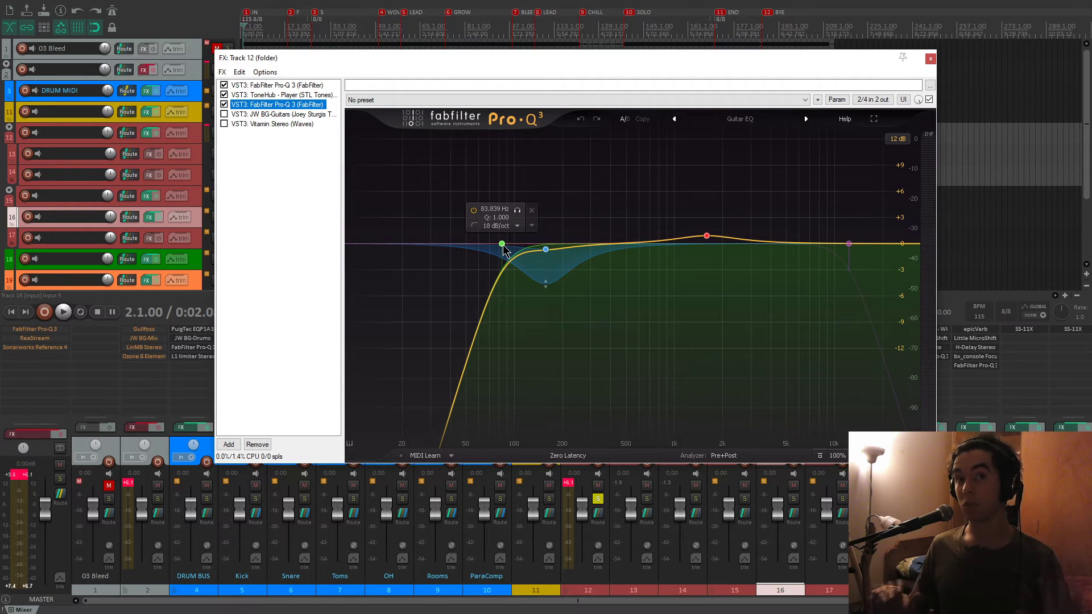
Audition the second Pro-Q 3's 83.839 Hz and 157.37 Hz bands soloed one after the other during playback, stopping after each.
key(space)
click(517, 210)
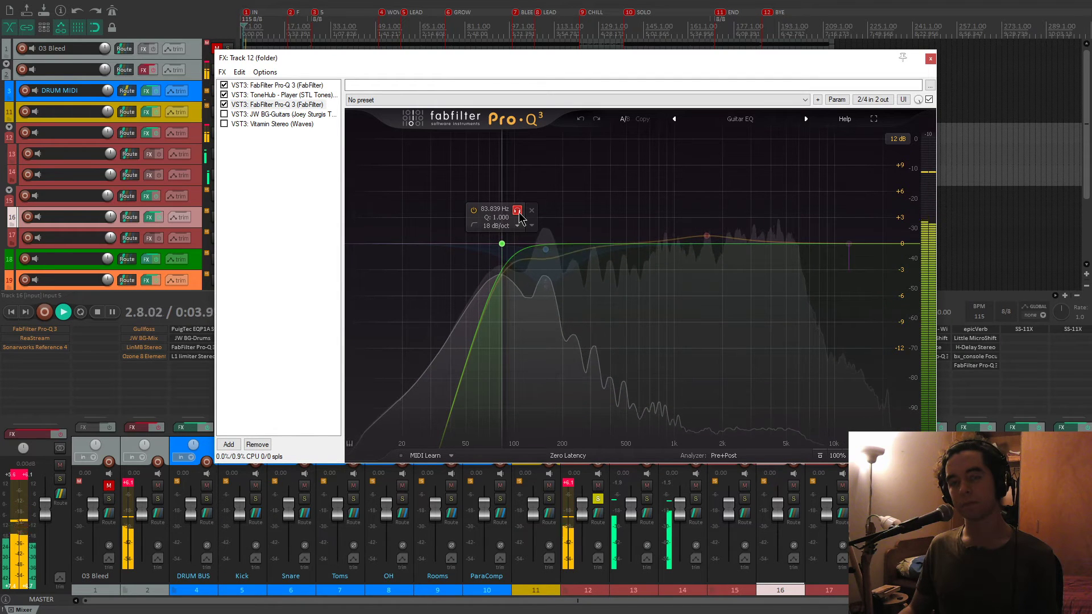
key(space)
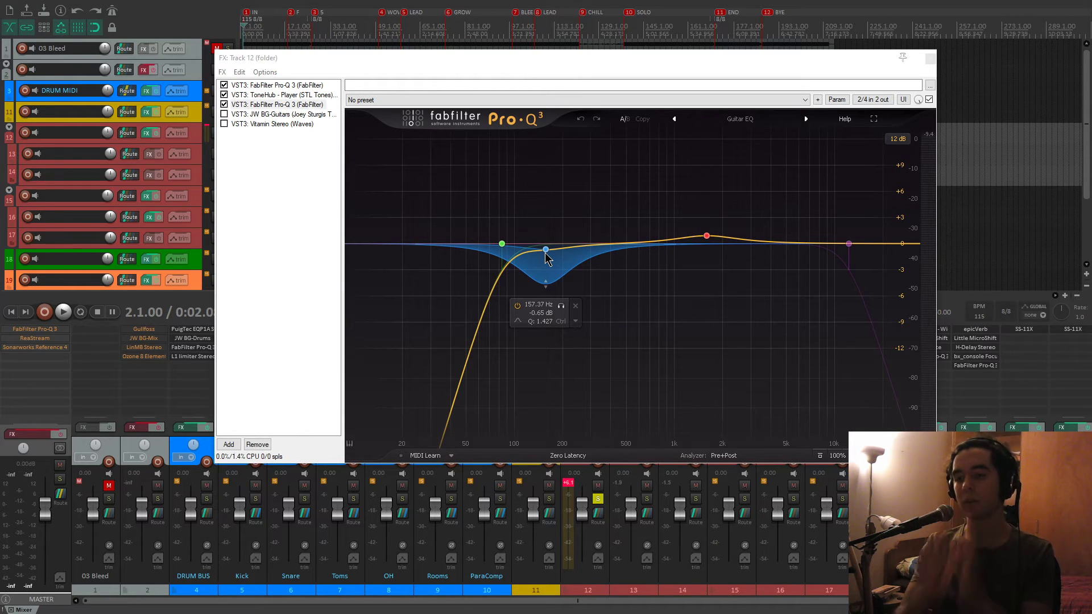
key(space)
click(561, 307)
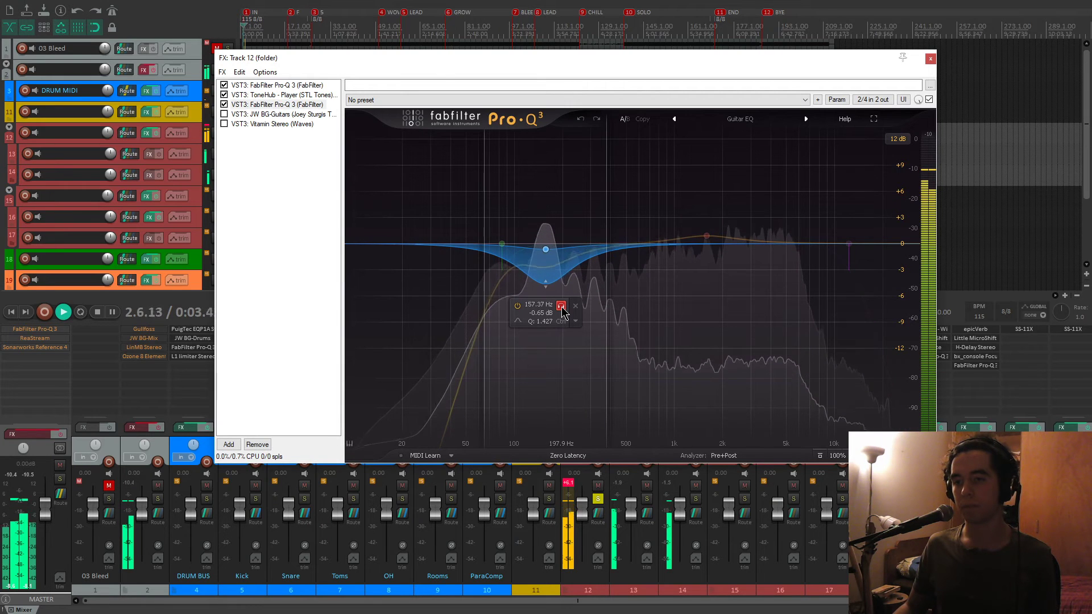
key(space)
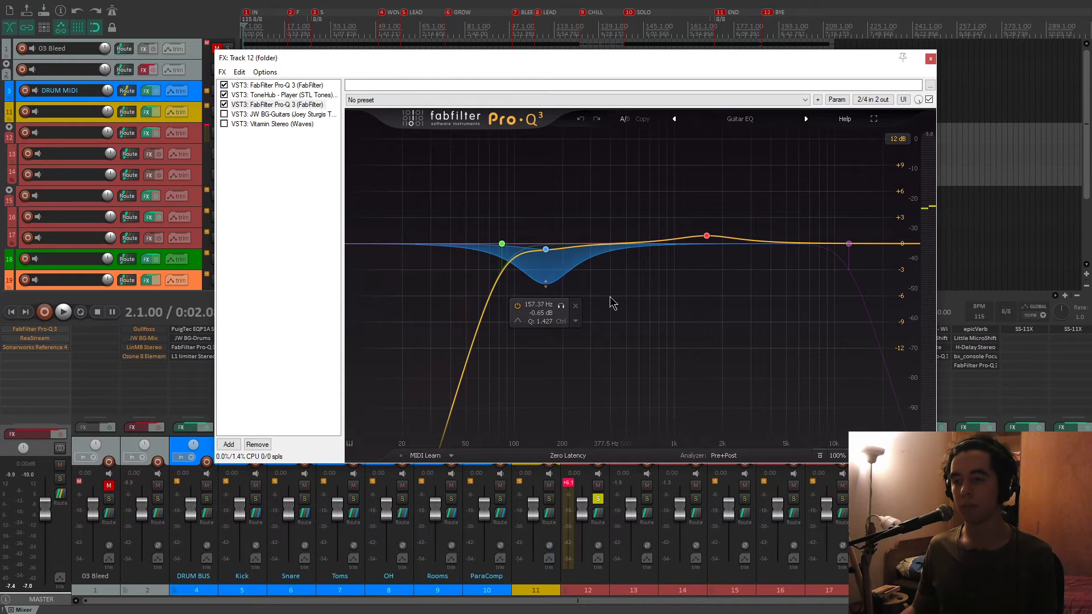
Examine the 157.37 Hz band's dynamic threshold, audition it soloed, compare playback with the band bypassed and re-enabled, and stop.
click(545, 249)
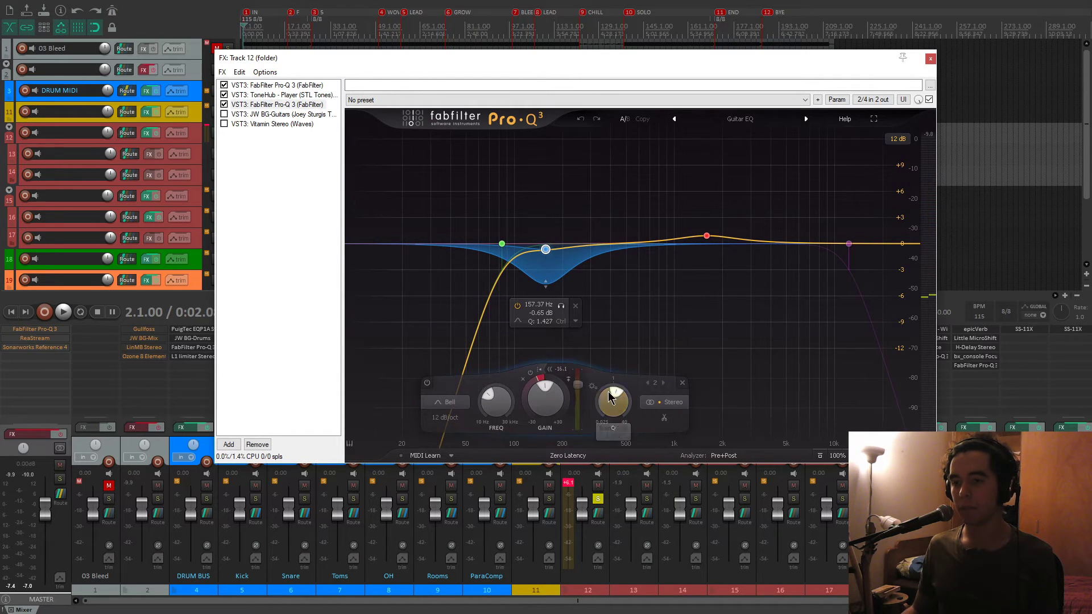
mouse_move(579, 391)
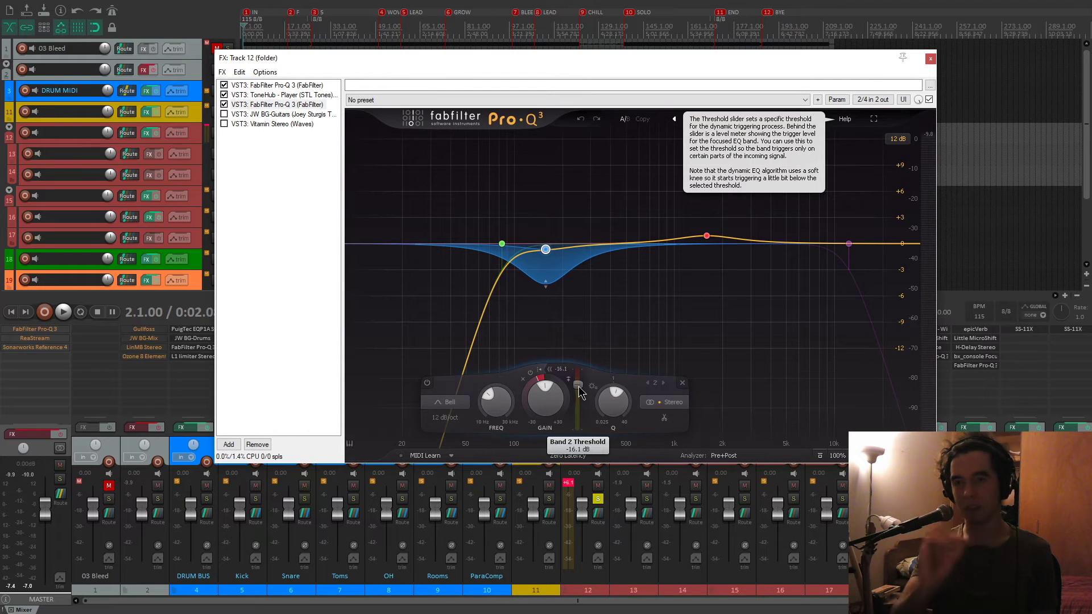
key(space)
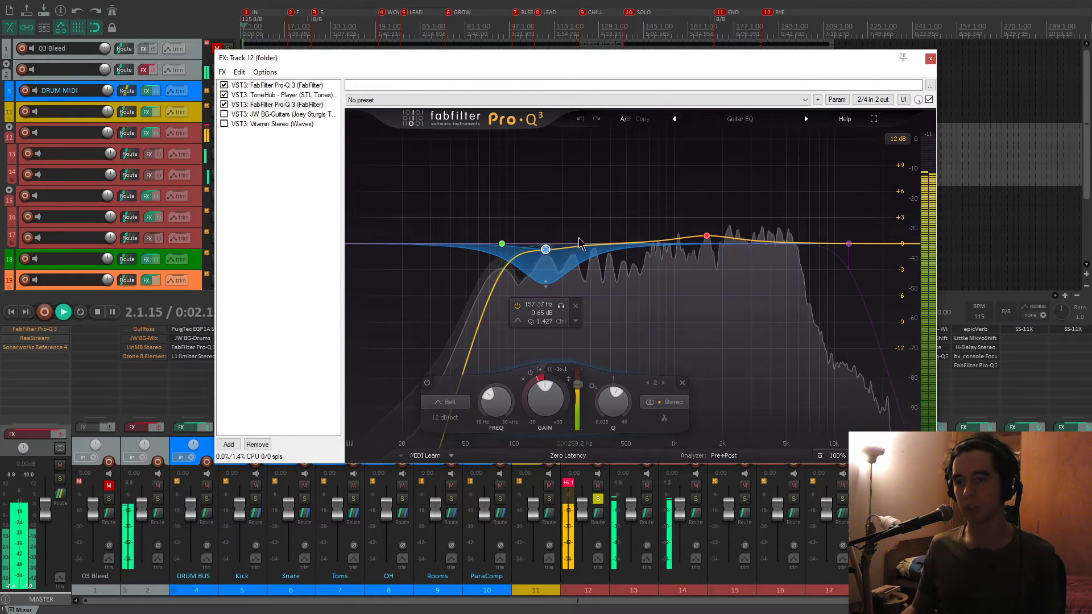
click(561, 307)
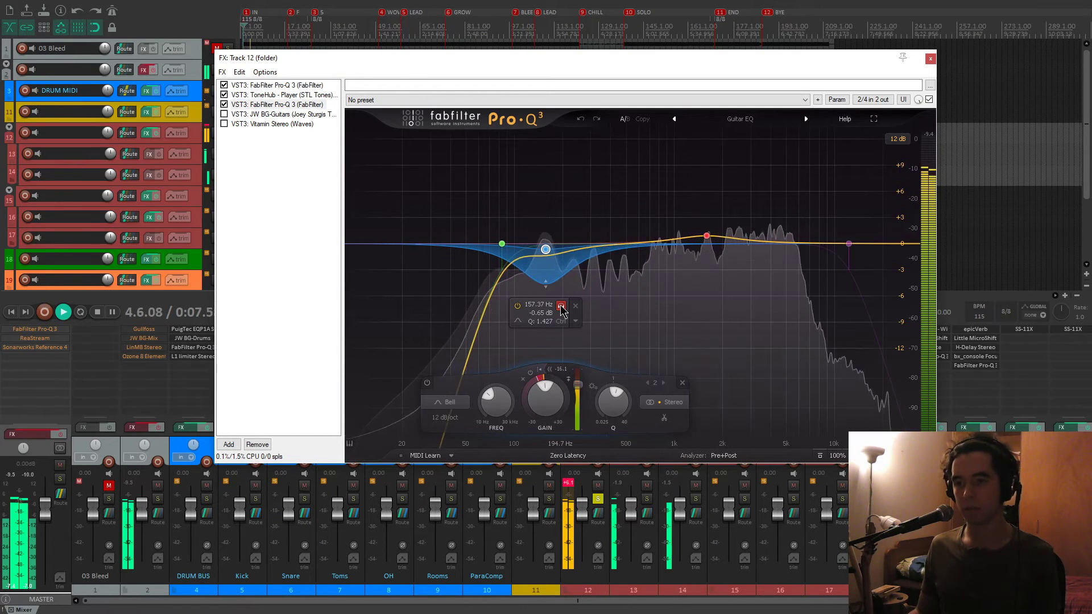
click(517, 306)
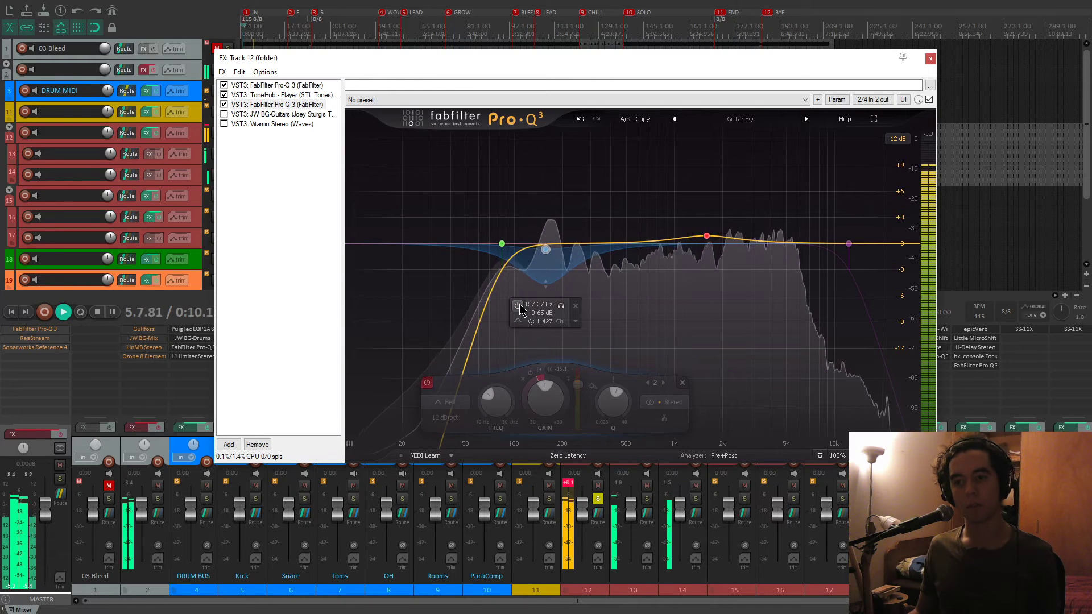
click(517, 306)
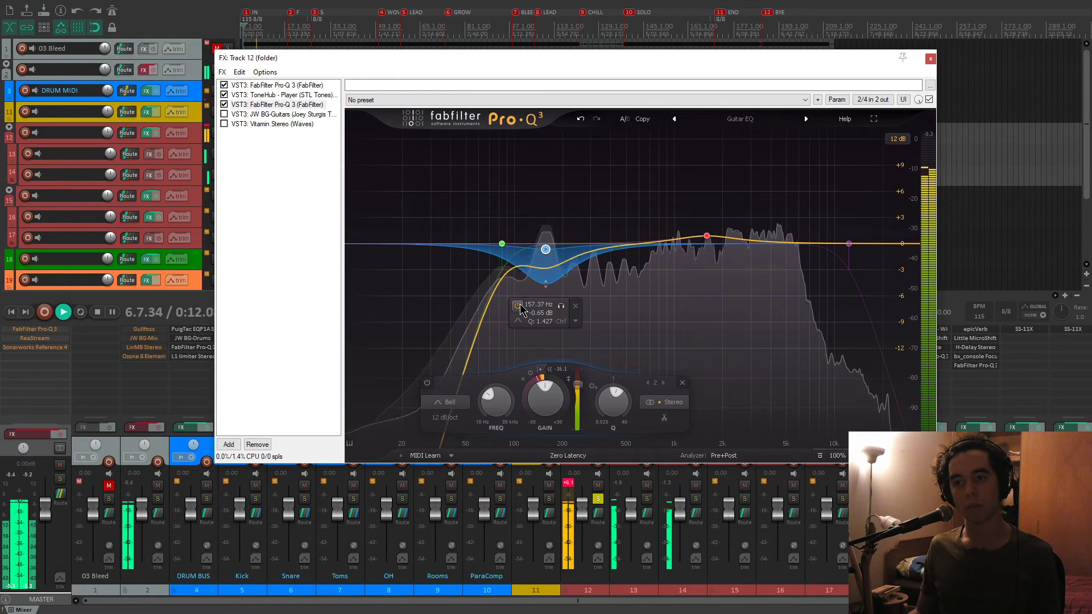
key(space)
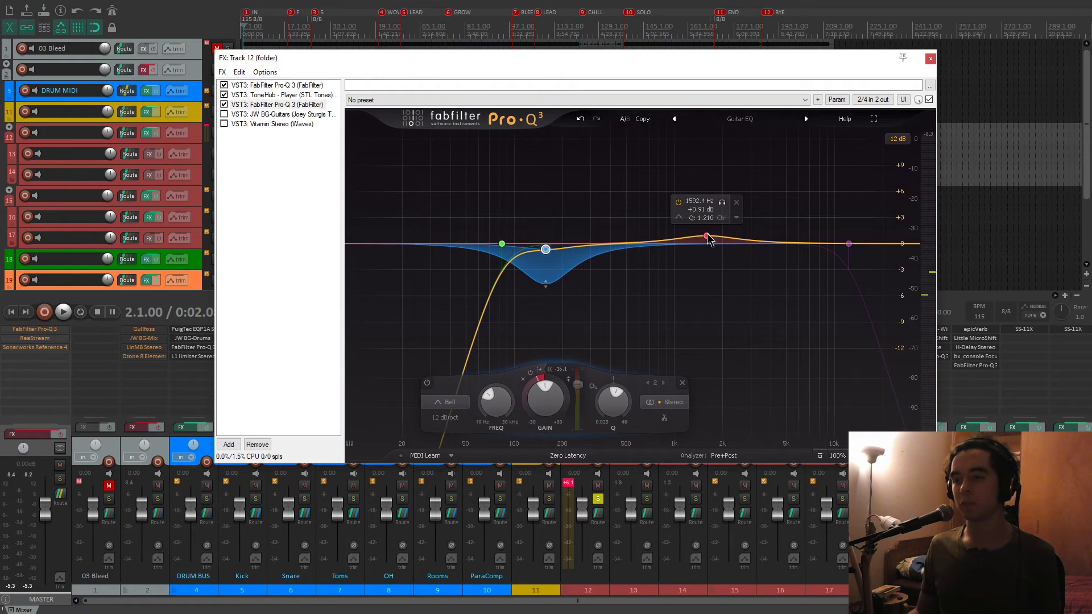
Enable JW BG-Guitars in track 12's chain and audition it from the song start and marker 4, then stop playback.
click(251, 114)
click(224, 114)
drag(368, 59, 597, 82)
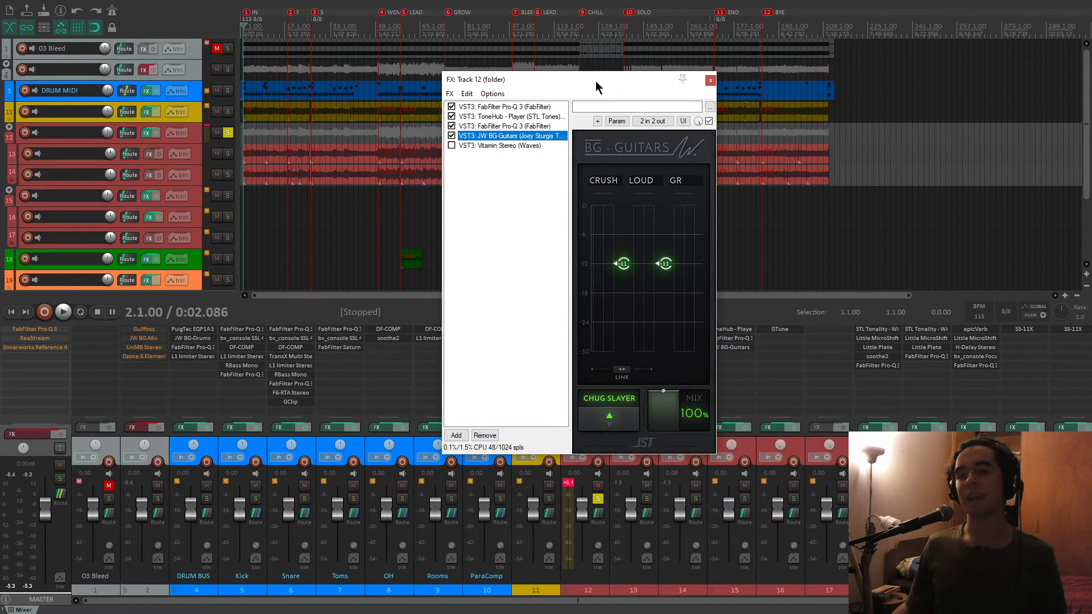
key(space)
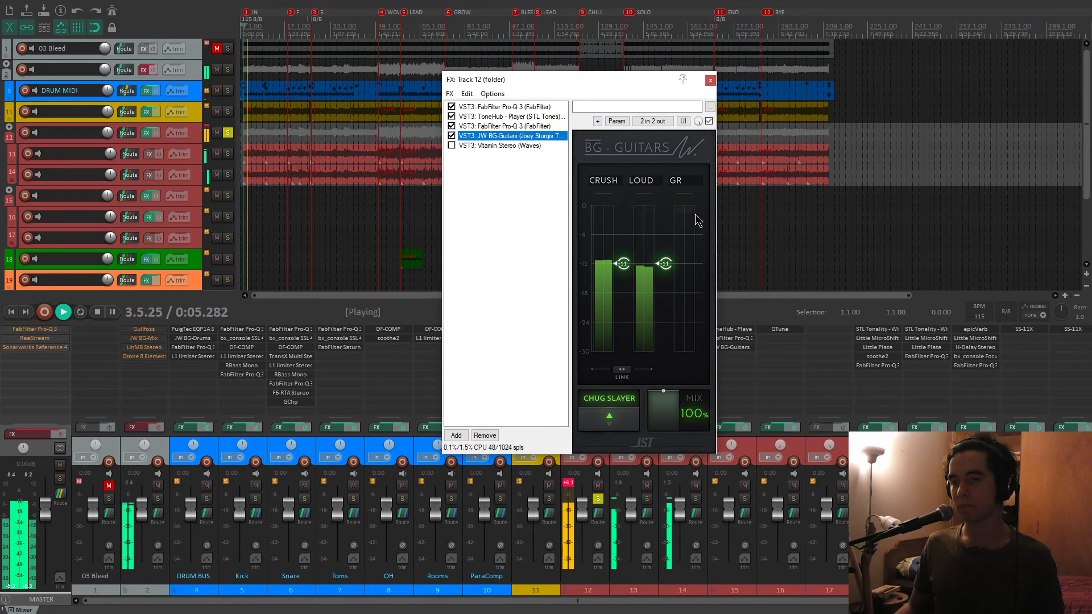
click(373, 151)
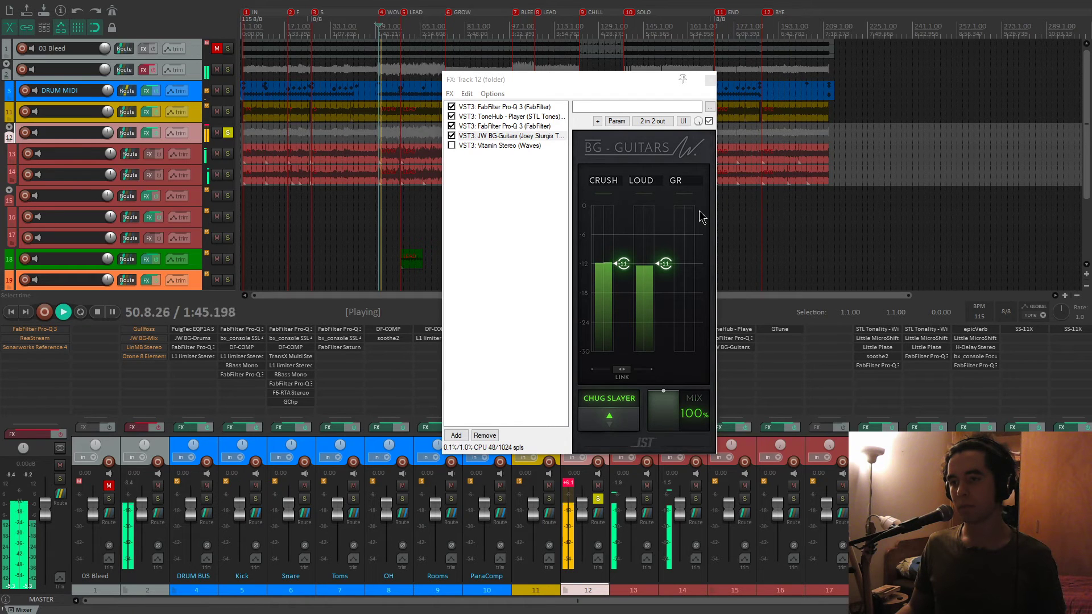
click(708, 121)
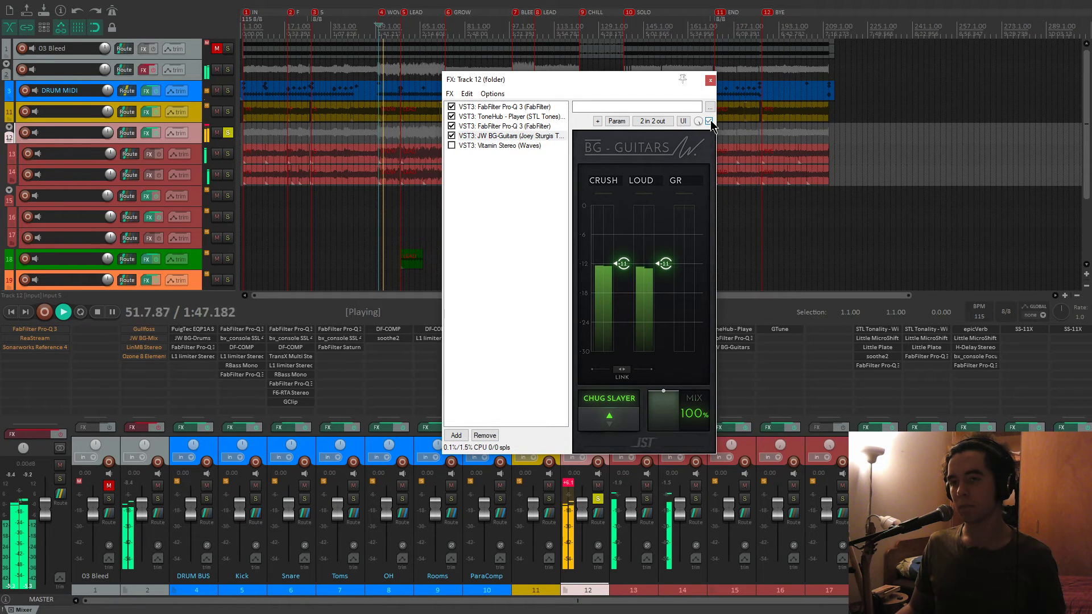
key(space)
Enable Vitamin Stereo in track 12's chain and reposition the FX window so its full interface is clear of the mixer.
click(482, 146)
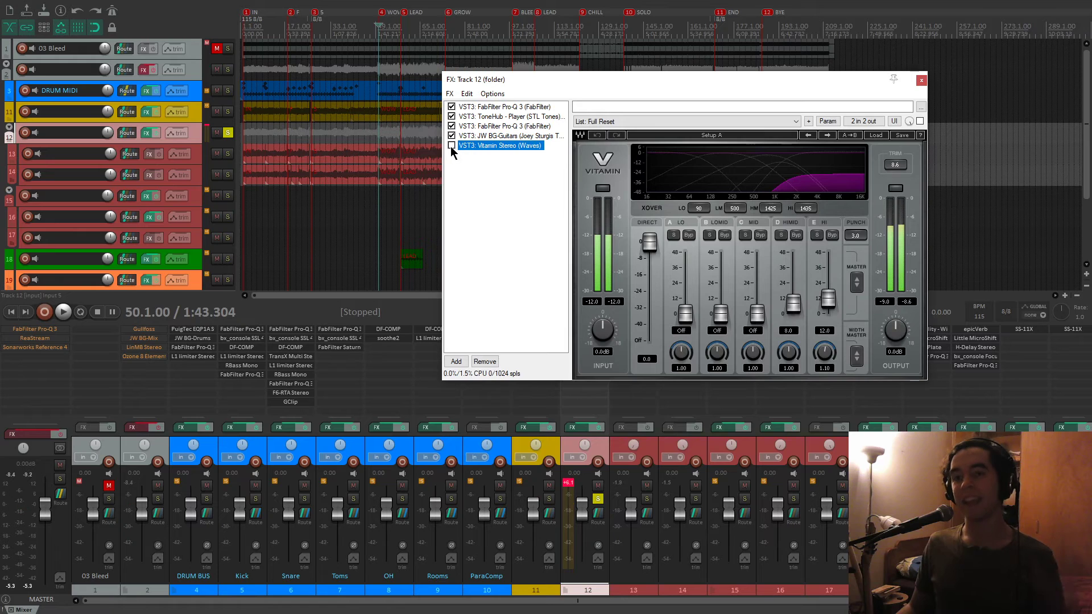
click(451, 145)
drag(634, 79, 524, 41)
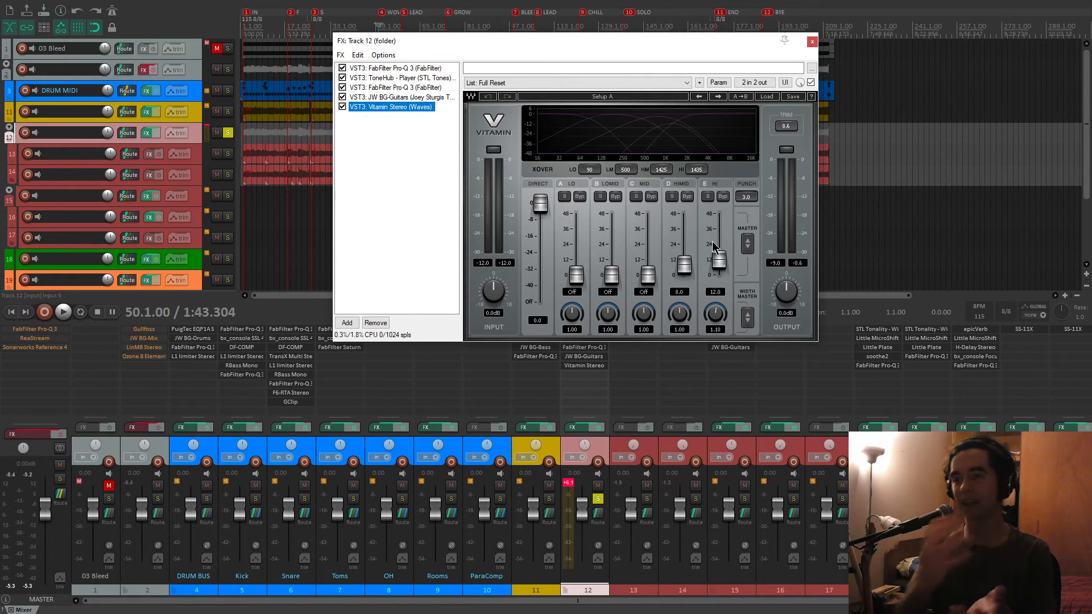
Play track 12 with Vitamin's HIMID and HI bands soloed, then unsolo both bands.
key(space)
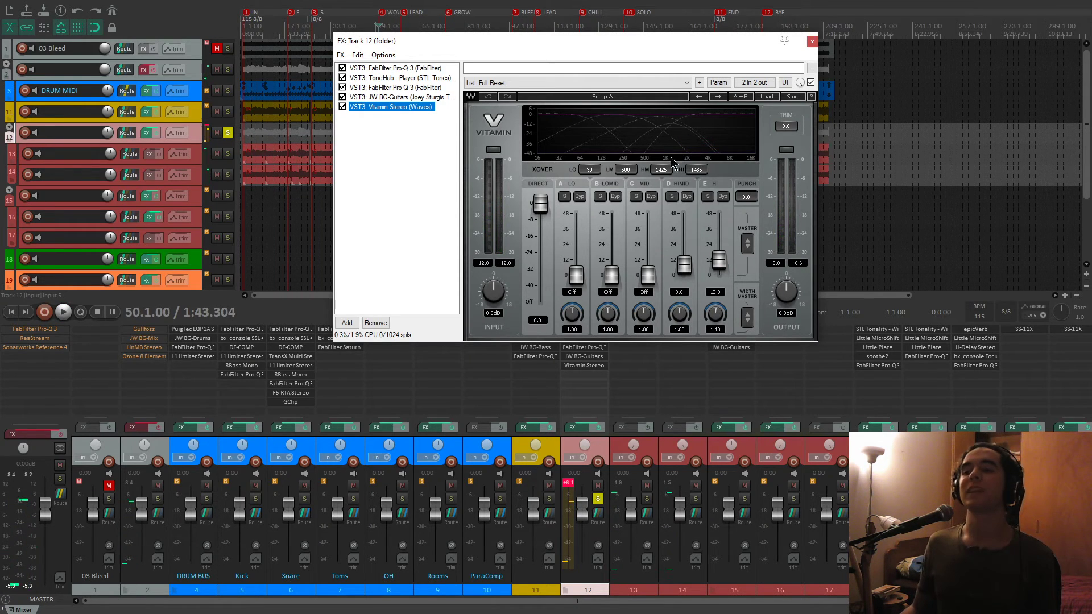
click(708, 197)
click(672, 197)
key(space)
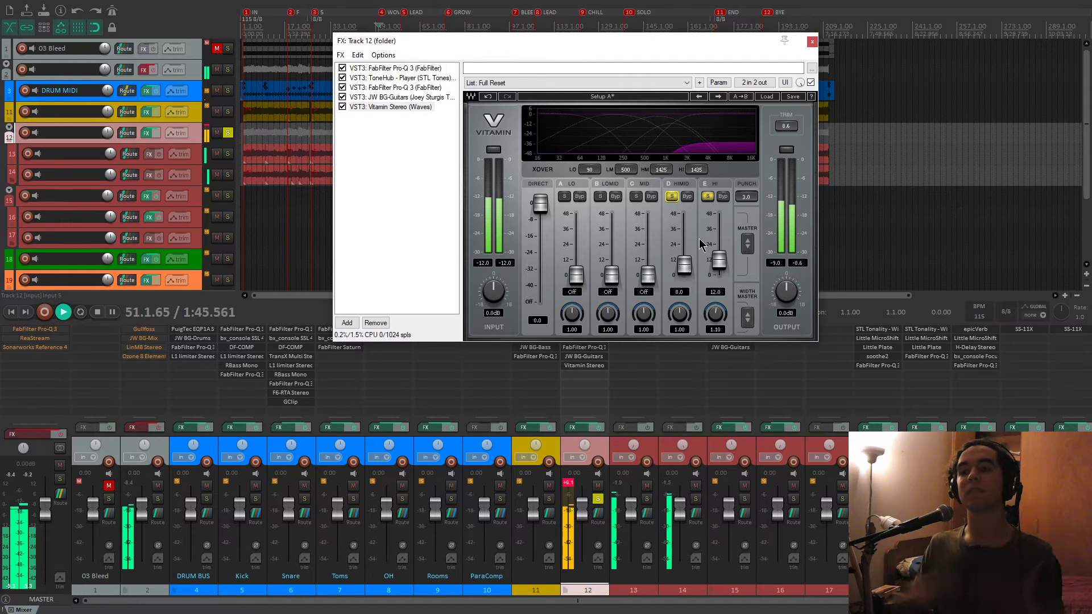
click(708, 197)
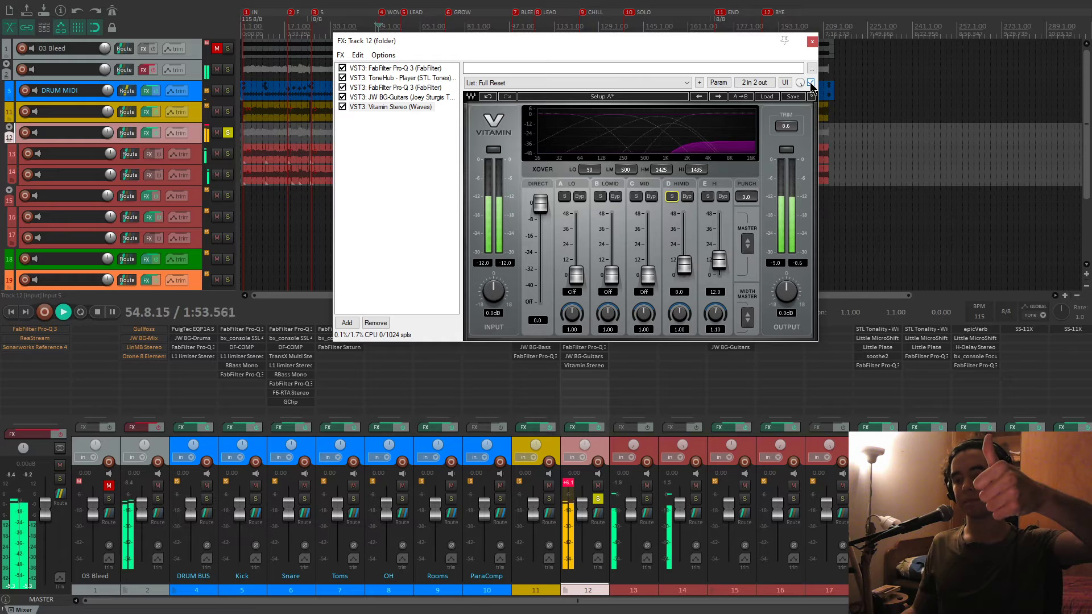
Clear track 12's clip indicator, unsolo the track and close its FX chain while the full mix plays.
click(567, 483)
click(598, 499)
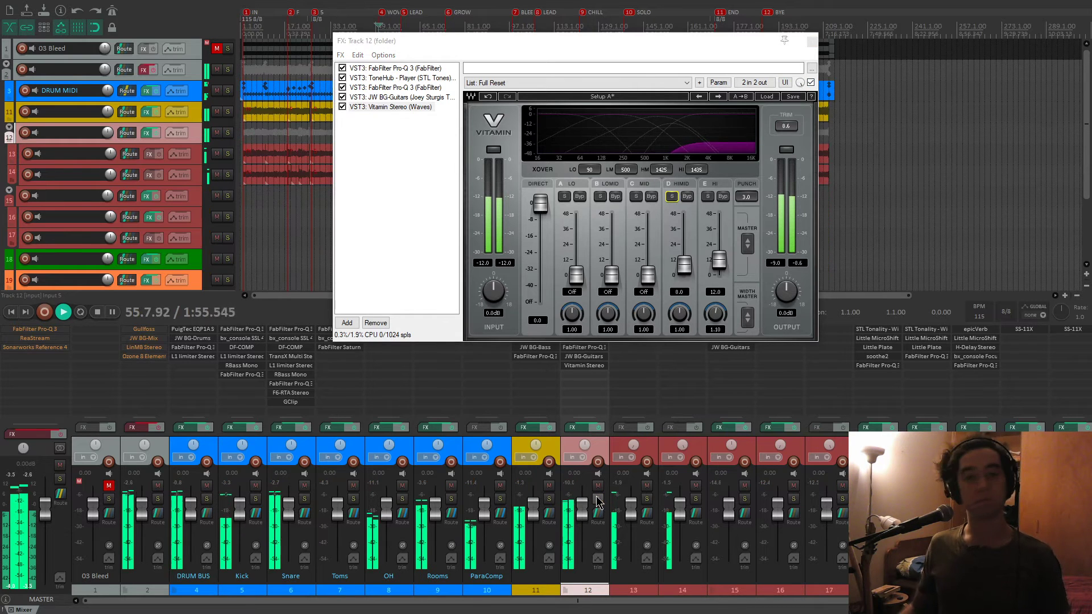
click(811, 41)
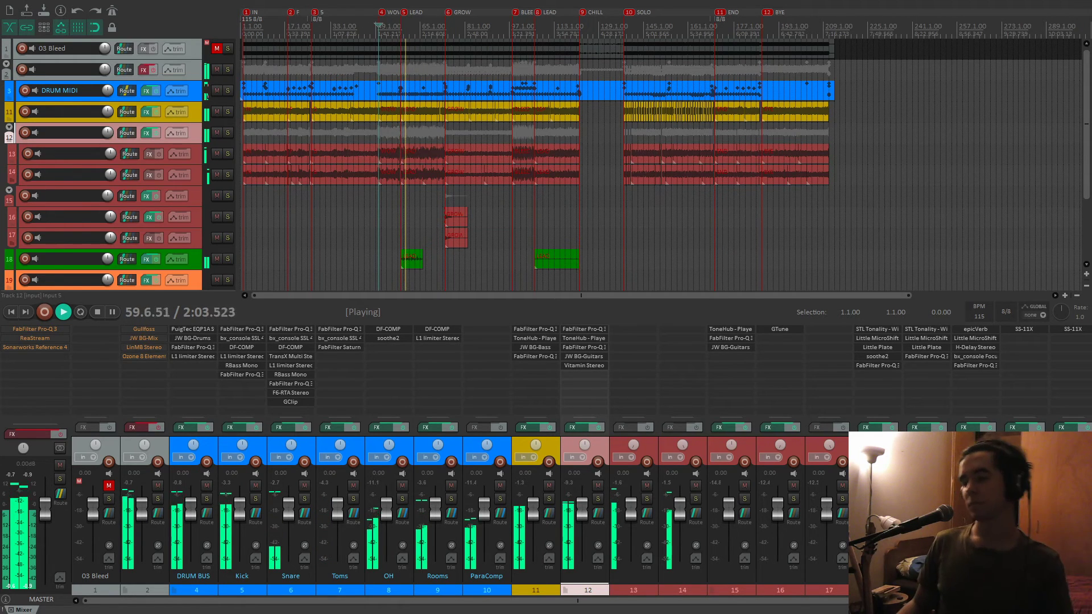
Solo track 18, stop playback, inspect its STL Tonality amp, bypass the four effects after it and close the plugin.
click(891, 499)
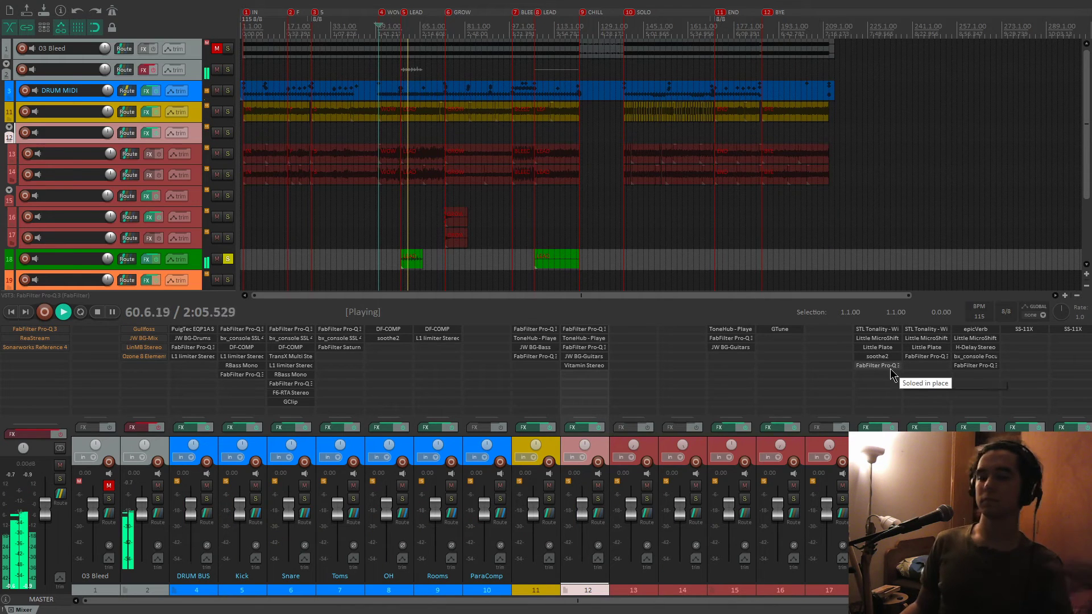
key(space)
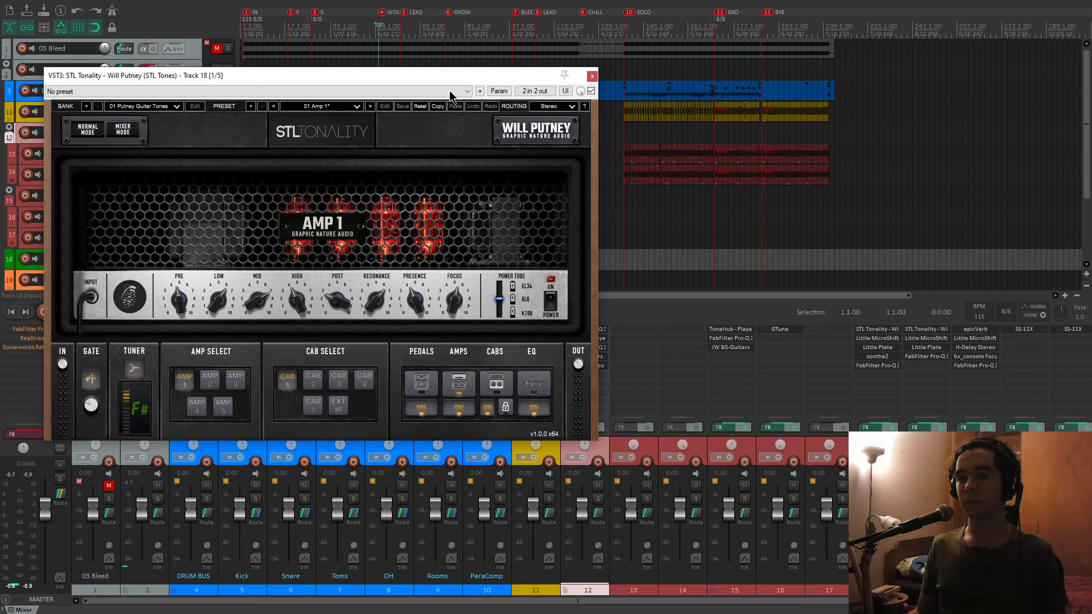
drag(452, 77, 469, 61)
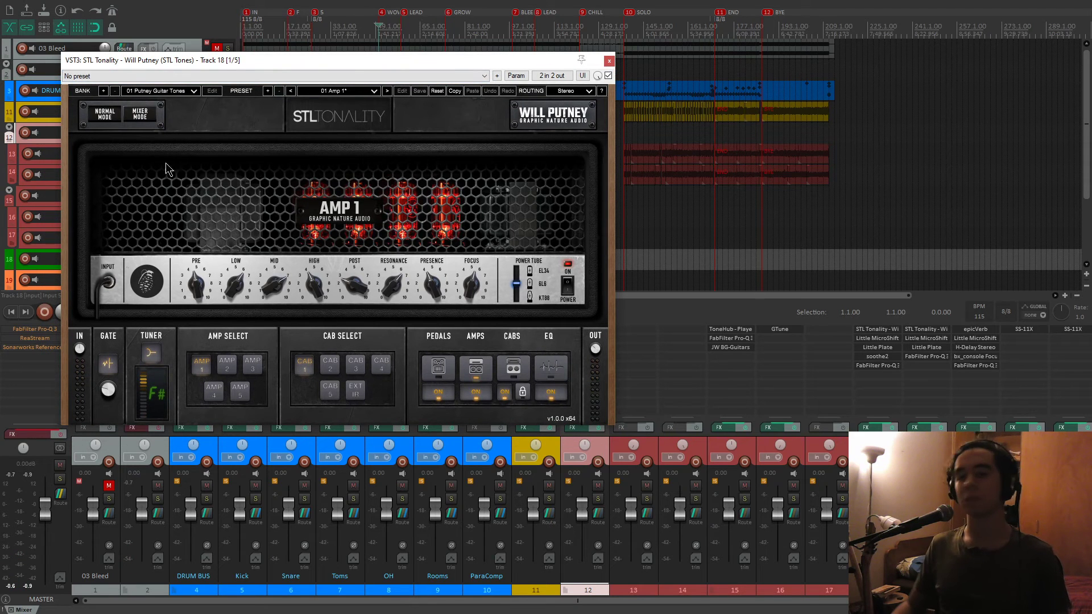
shift+click(874, 348)
shift+click(874, 357)
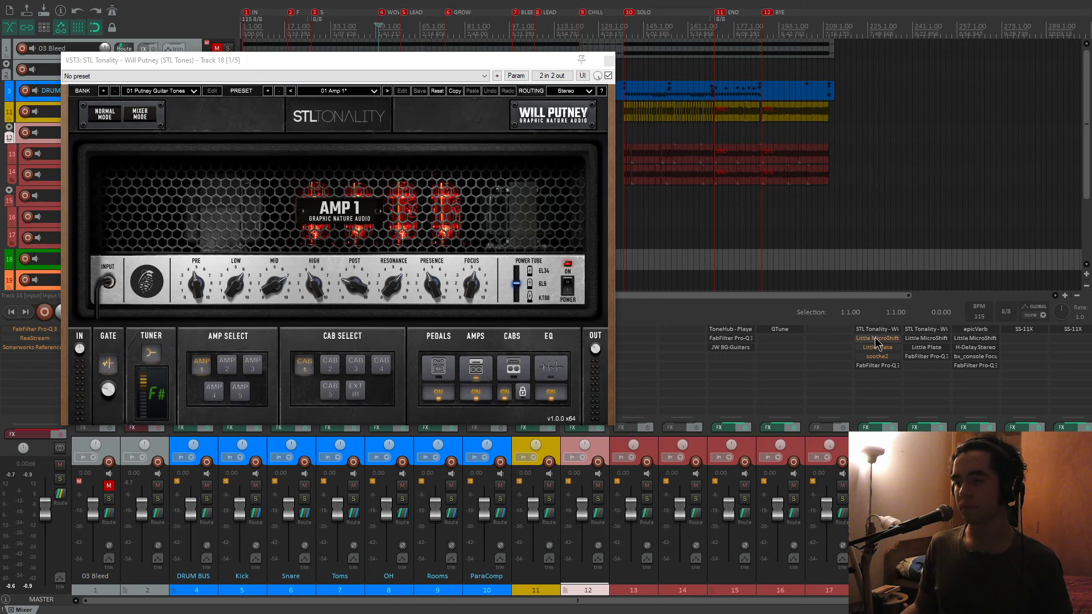
click(609, 62)
Zoom in on the arrangement, play track 18 from marker 5 with only STL Tonality active, and stop.
key(space)
click(403, 216)
scroll(449, 217, up, 2)
key(bracketleft)
key(space)
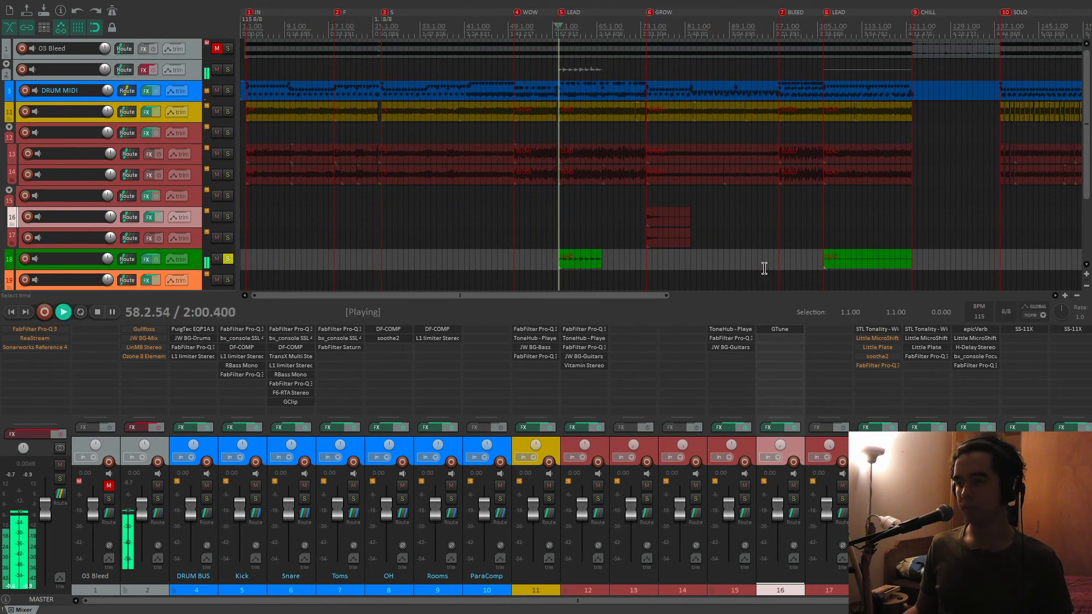
key(space)
Enable Little MicroShift on track 18, open its settings and audition it from marker 5.
shift+click(885, 341)
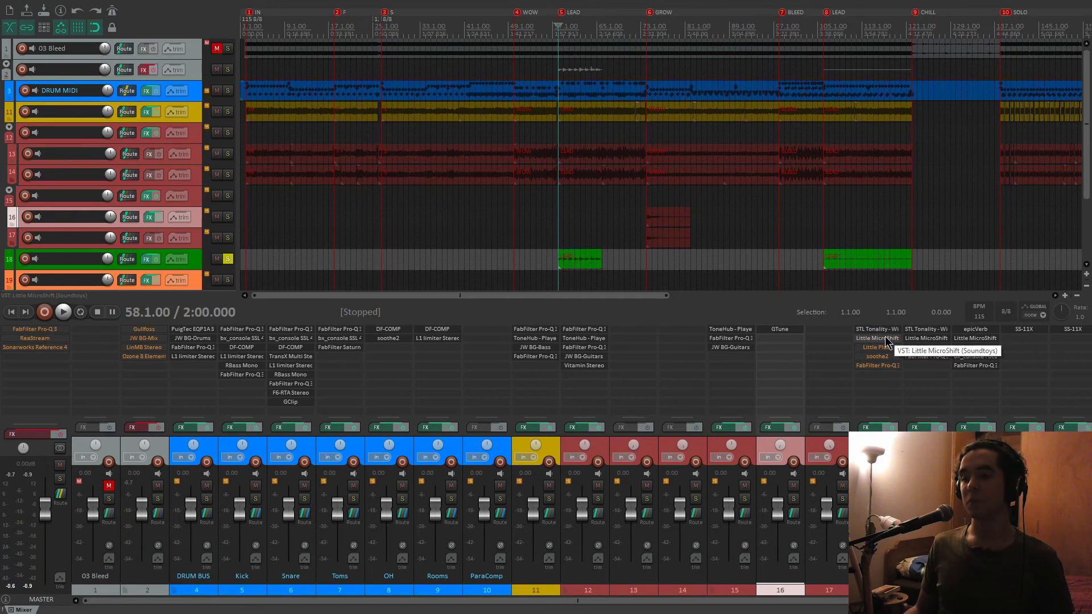
click(885, 342)
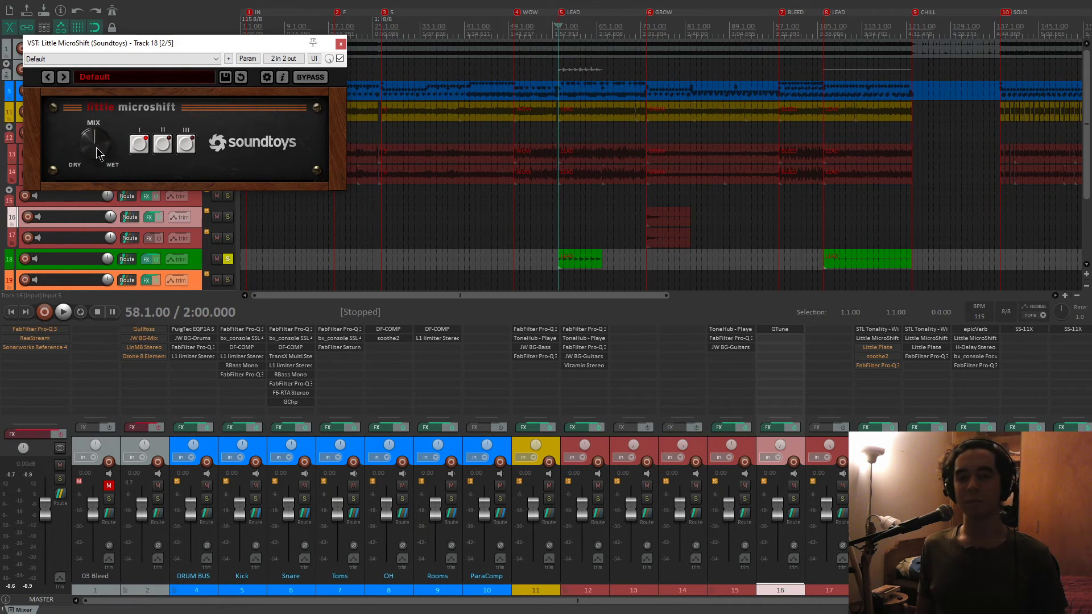
key(space)
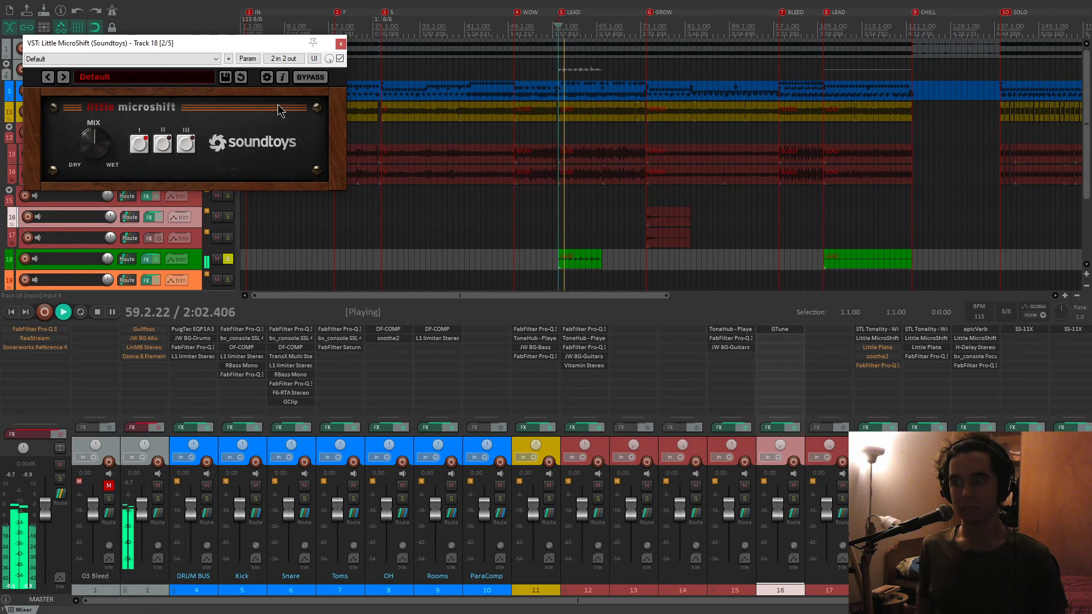
key(space)
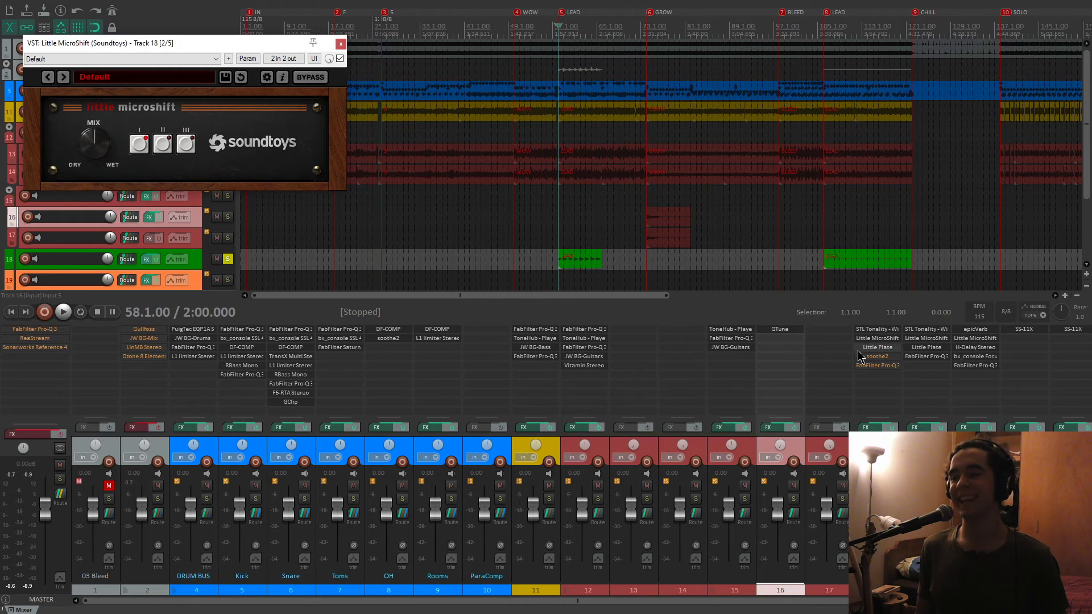
Open Little Plate on track 18, close Little MicroShift, audition the reverb from marker 5 and close it.
click(877, 347)
click(341, 44)
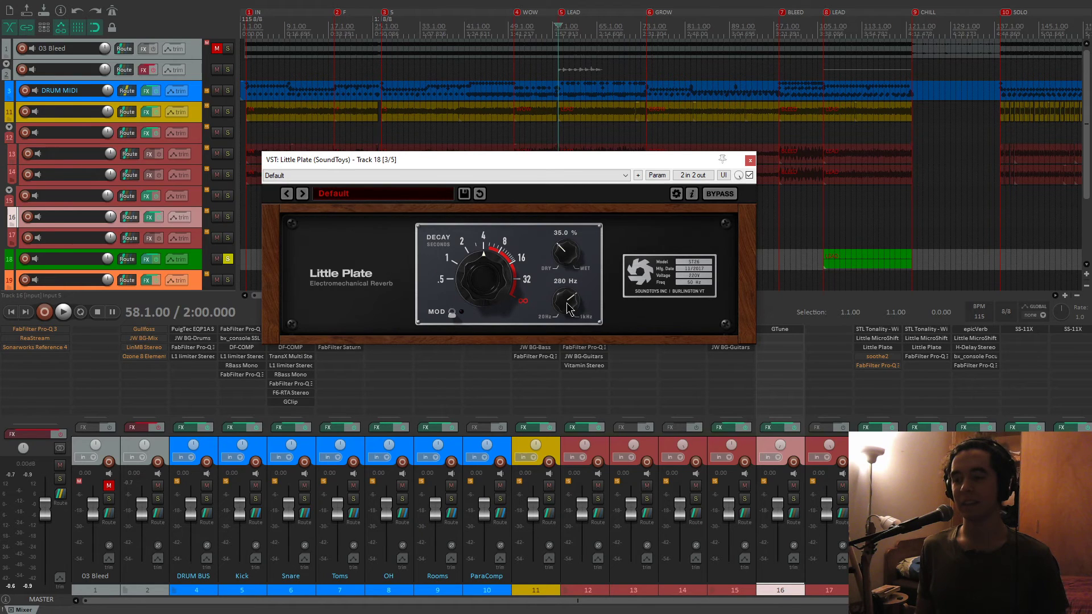
key(space)
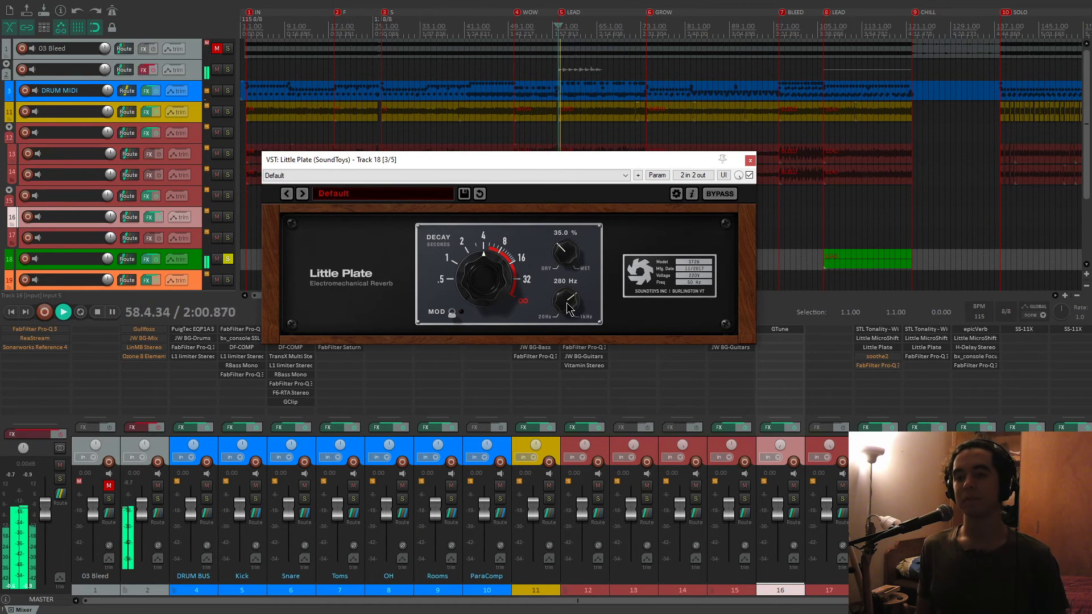
key(space)
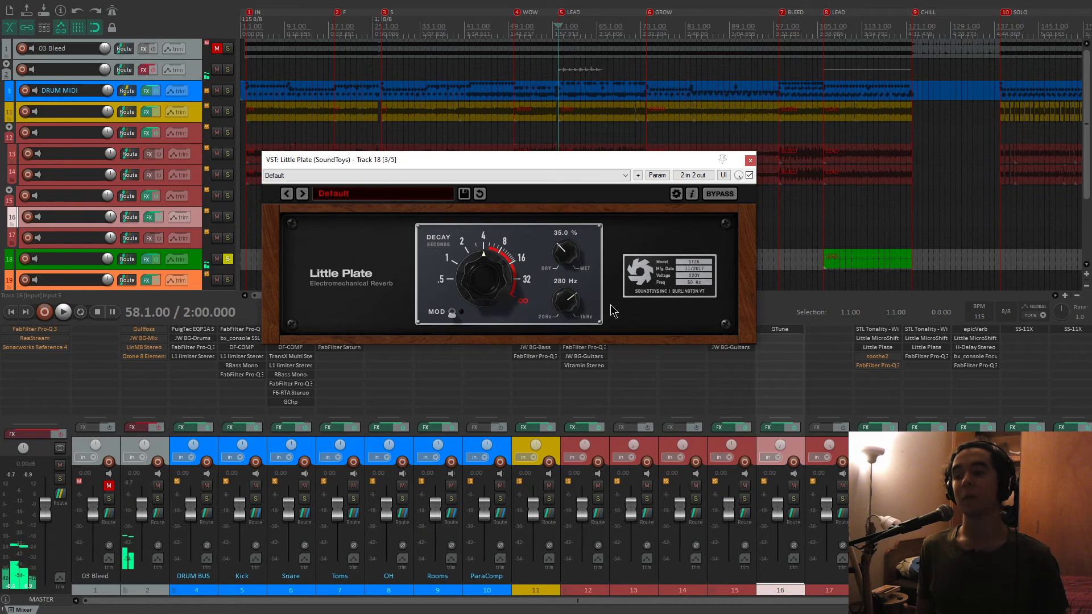
click(750, 159)
Enable soothe2 on track 18, play from marker 5 while briefly monitoring its delta signal, and close the plugin.
shift+click(879, 357)
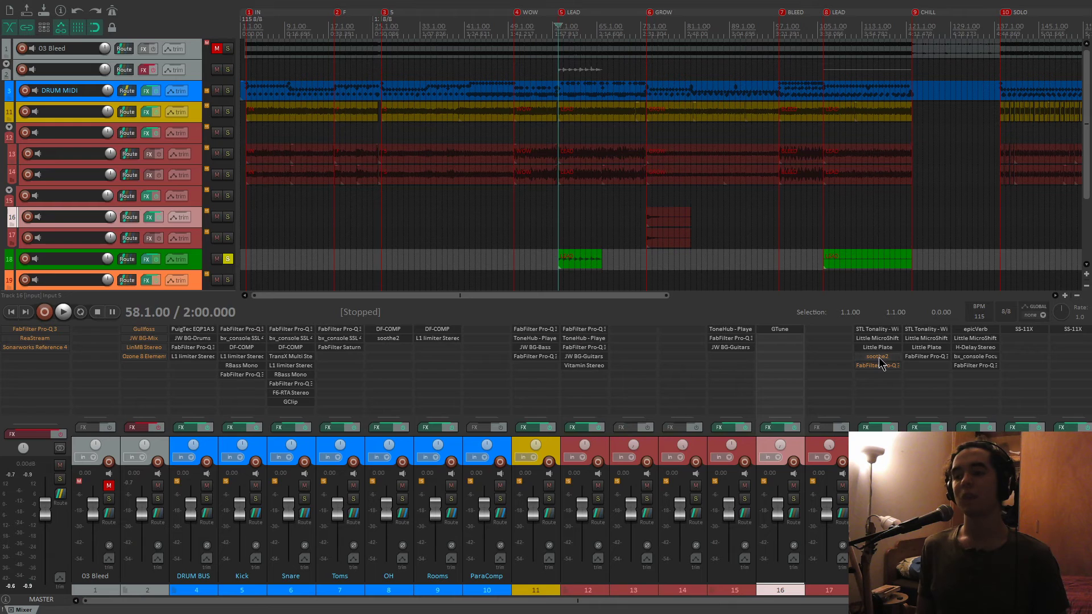
click(879, 357)
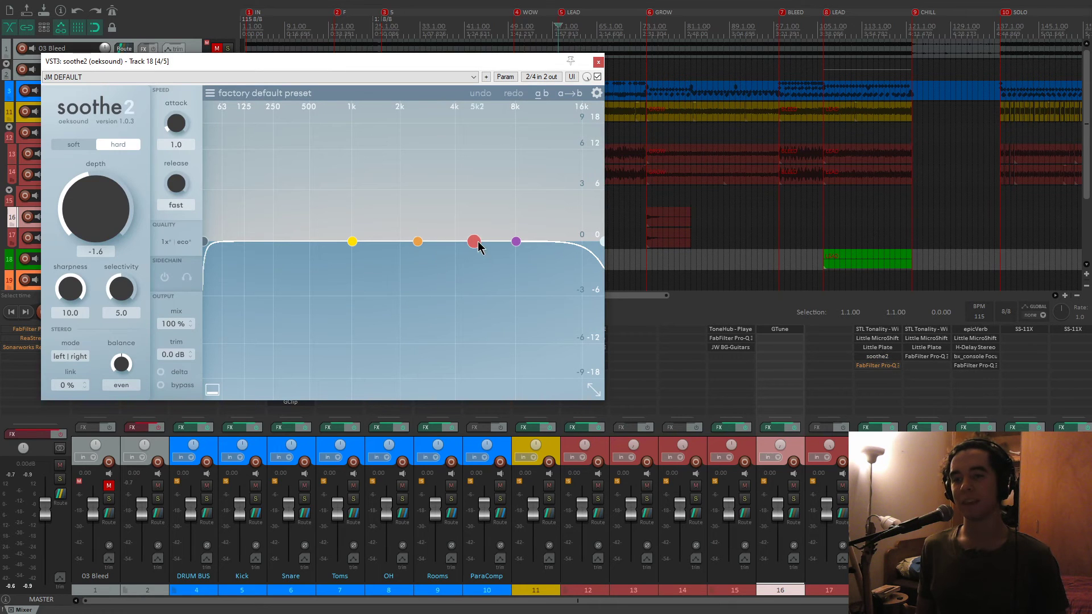
key(space)
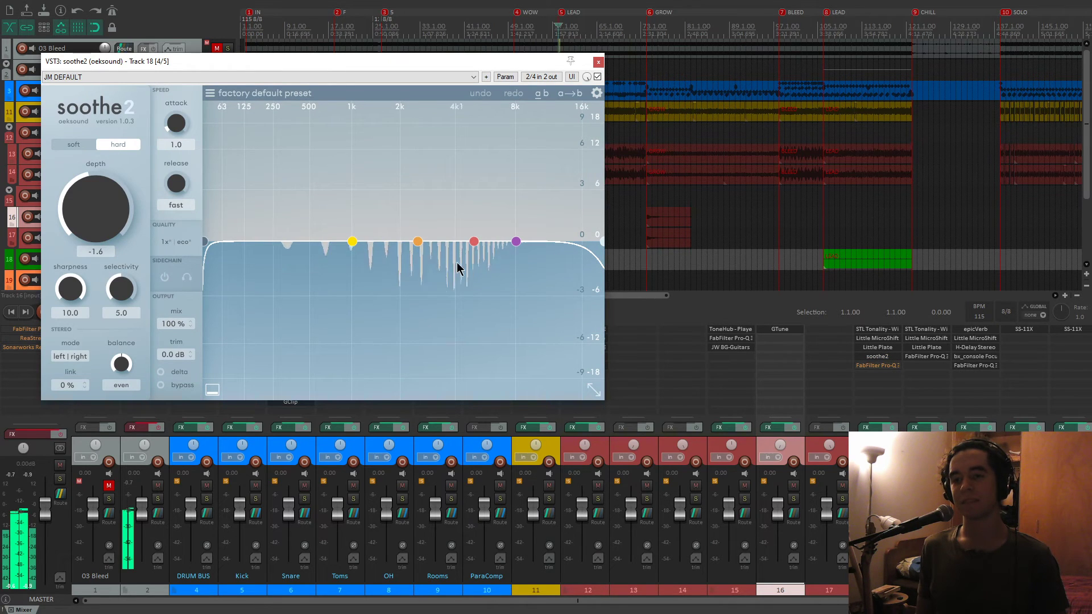
click(162, 372)
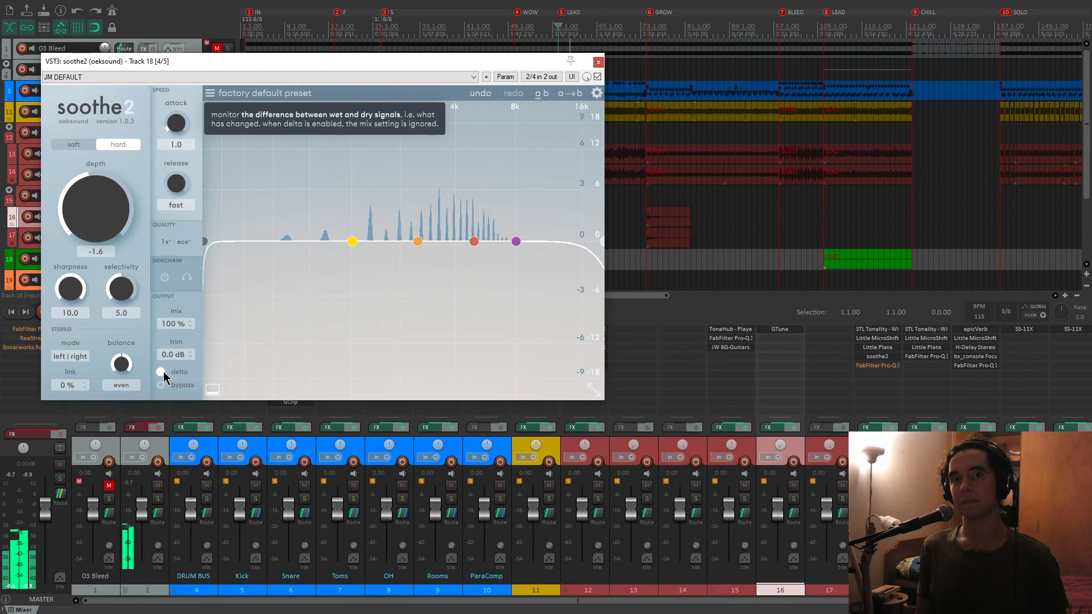
click(162, 373)
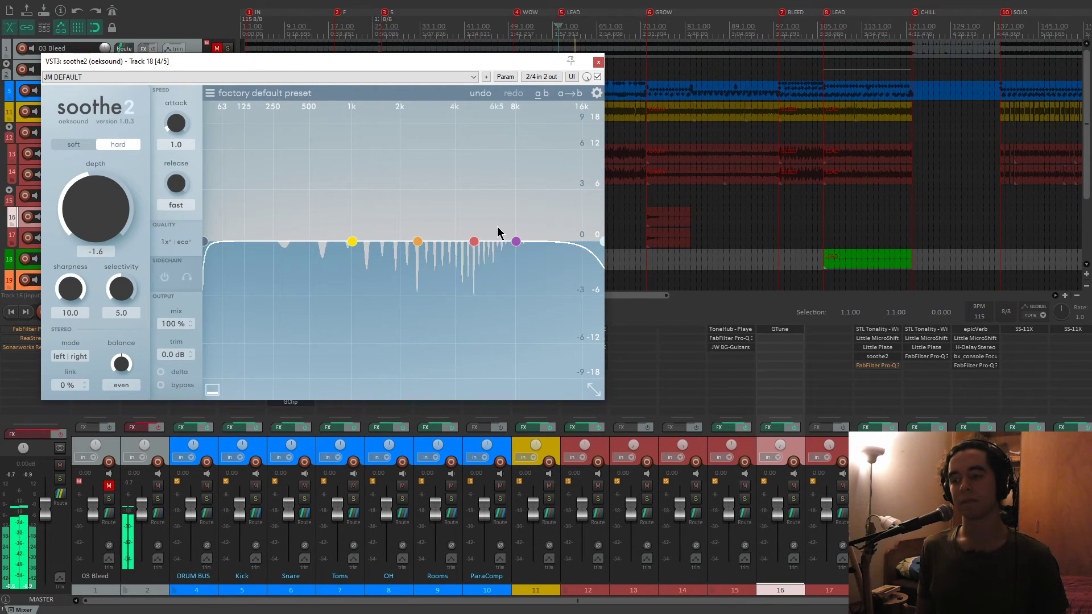
click(598, 61)
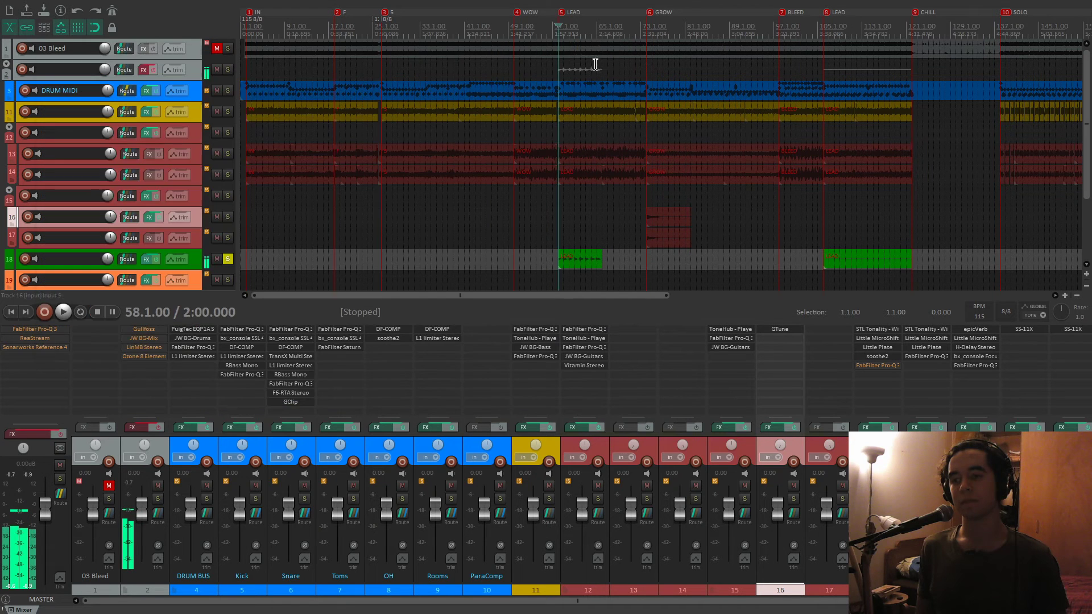
Enable and open track 18's FabFilter Pro-Q 3, unsolo the track and compare the EQ bypassed and active in the full mix.
click(890, 368)
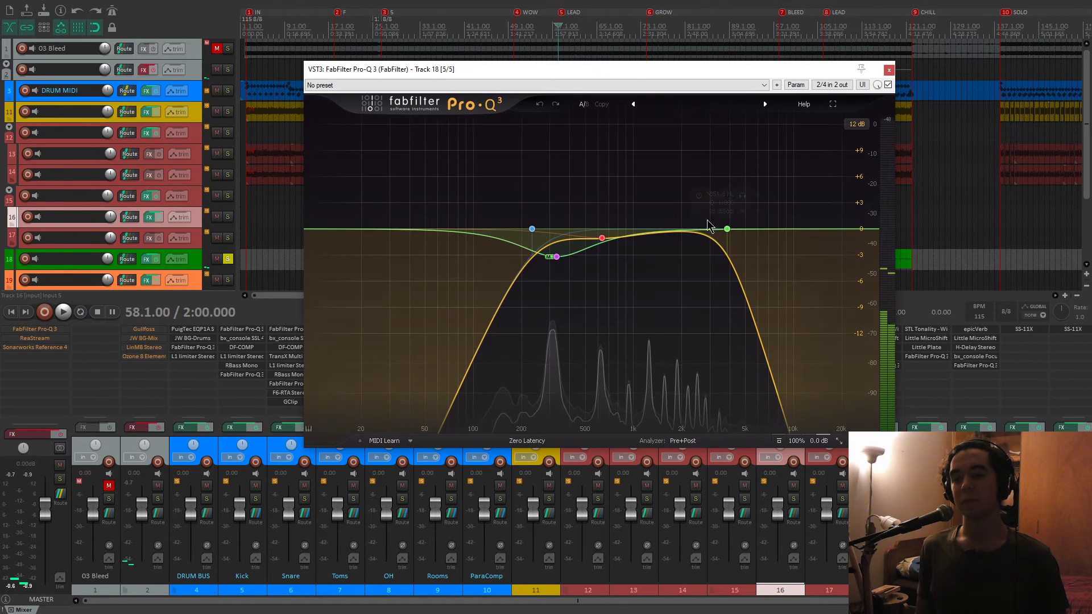
key(space)
drag(647, 69, 584, 45)
click(228, 259)
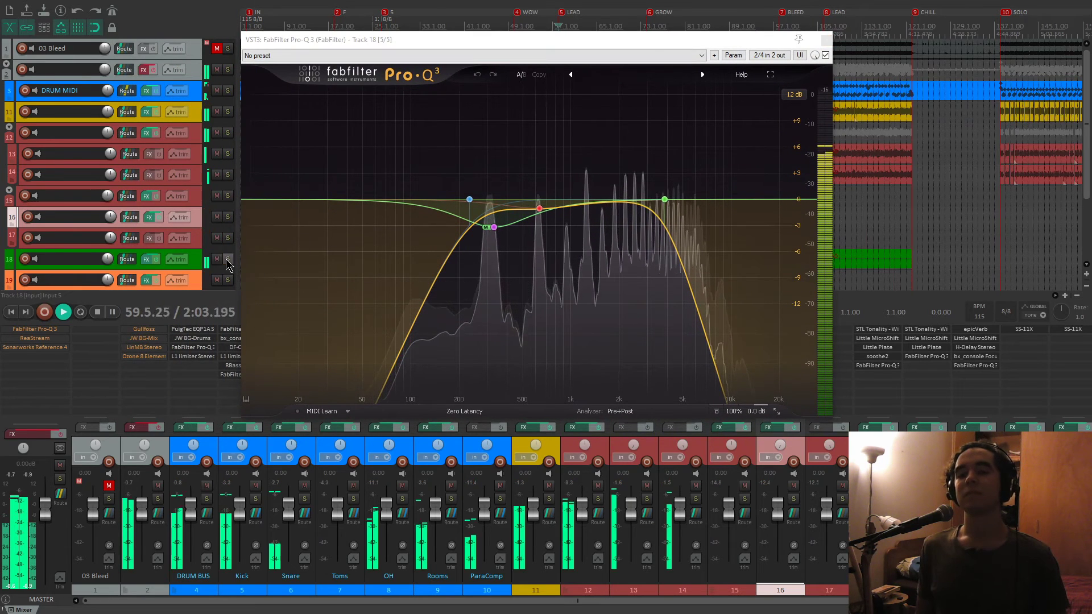
click(827, 56)
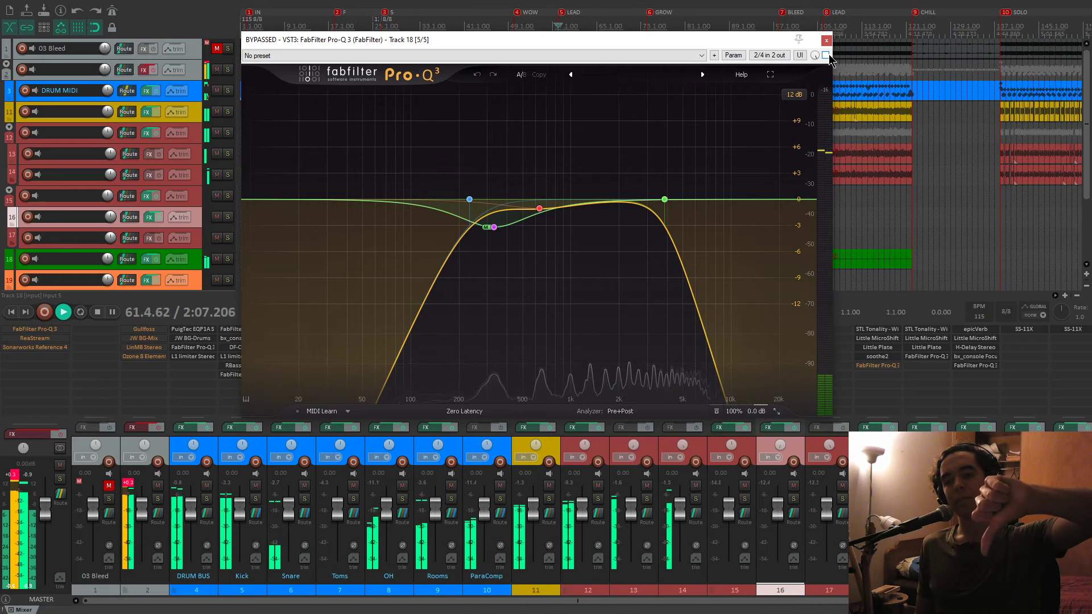
click(827, 56)
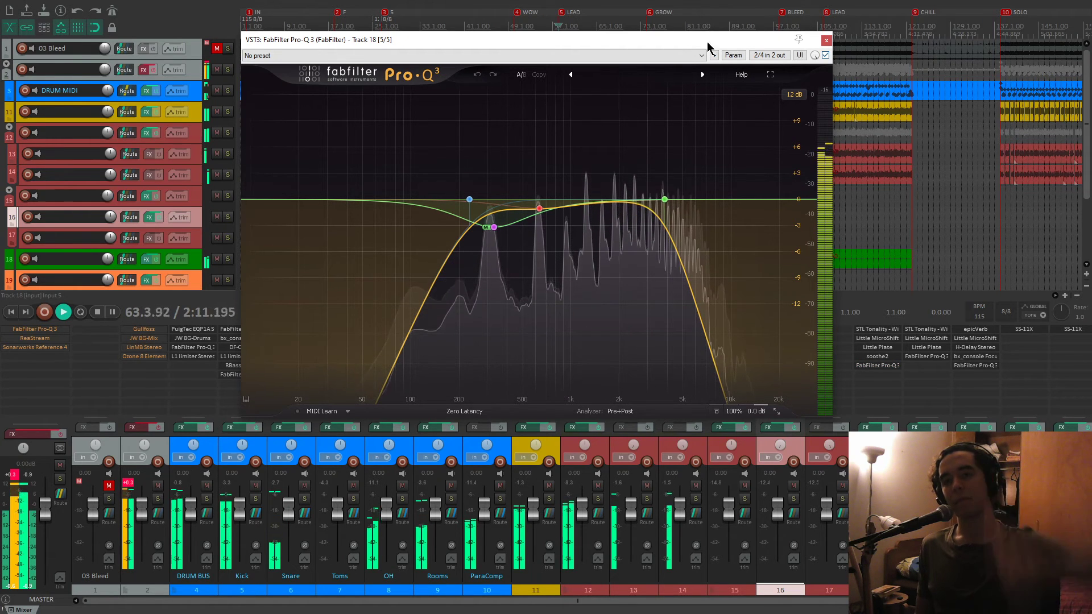
key(space)
drag(692, 44, 717, 46)
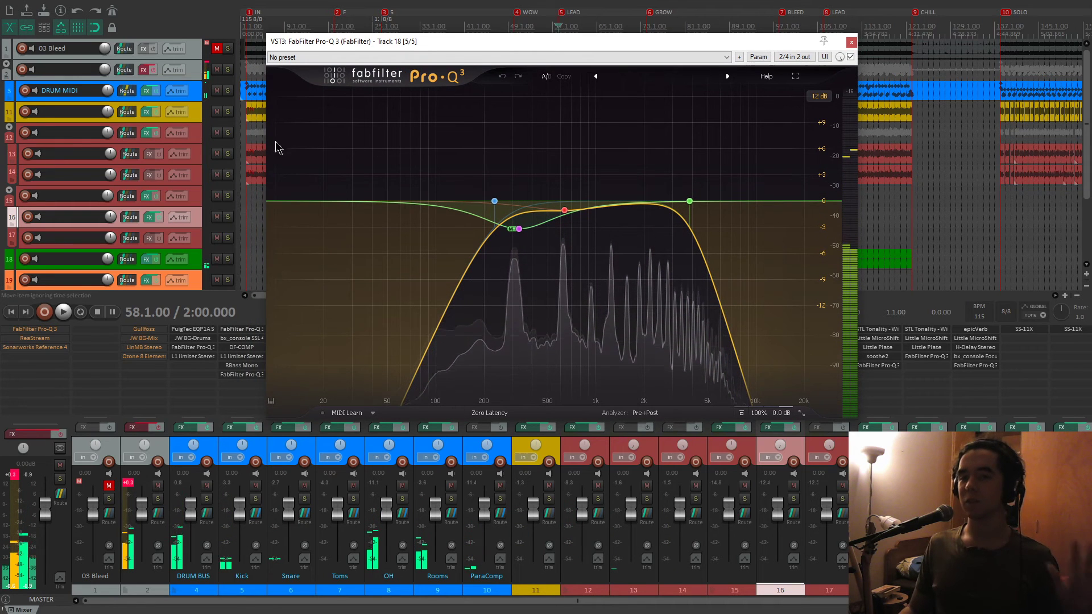
Solo track 18 again and listen in isolation to the Pro-Q 3 low-cut band at 233 Hz and high-cut band at 3851.6 Hz.
click(891, 499)
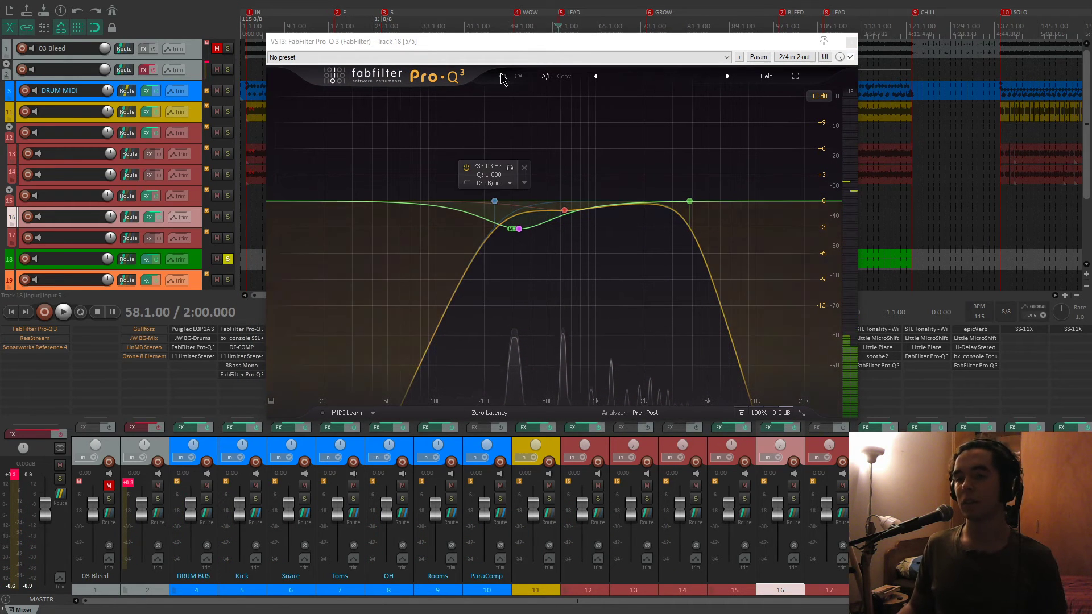
drag(489, 41, 445, 39)
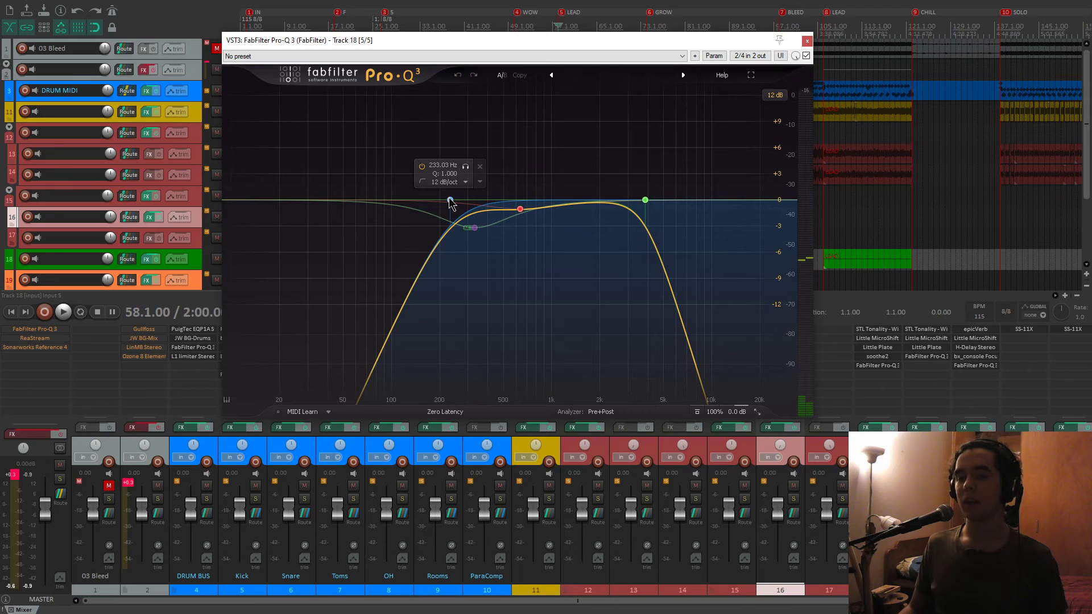
key(space)
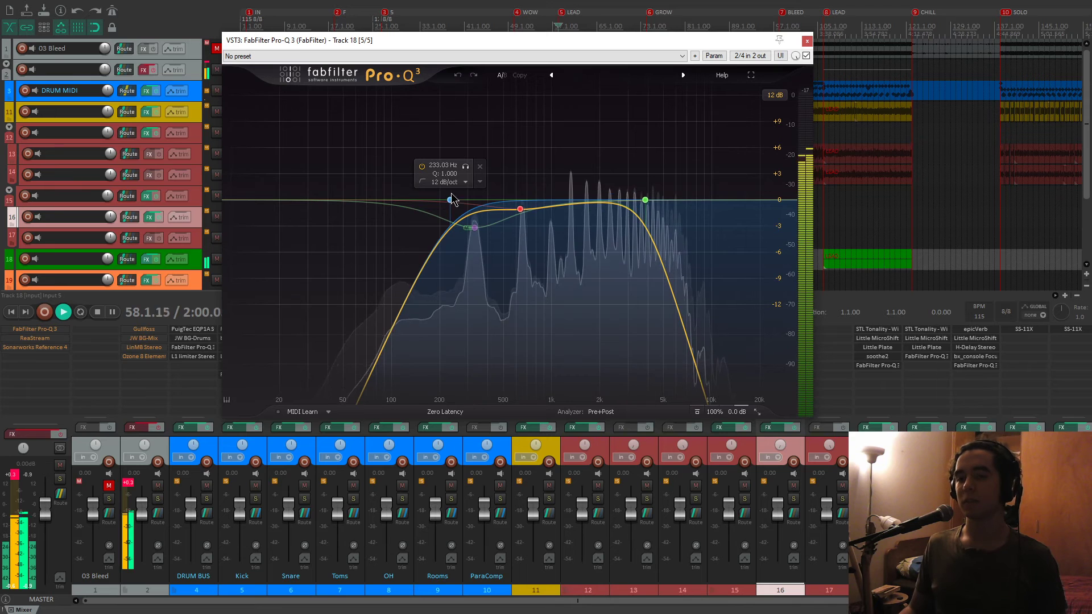
click(465, 166)
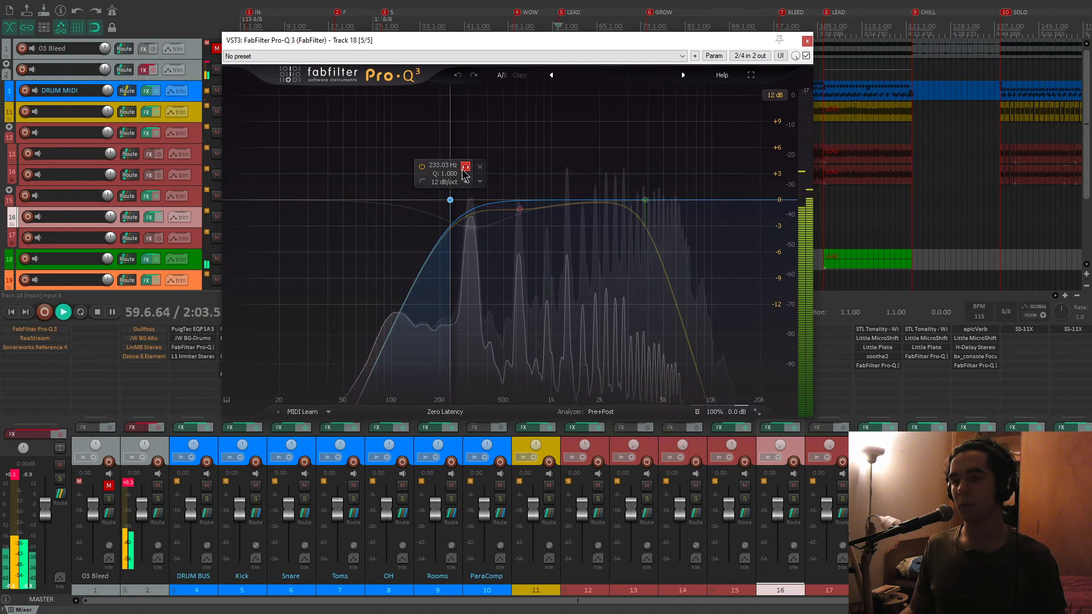
click(465, 167)
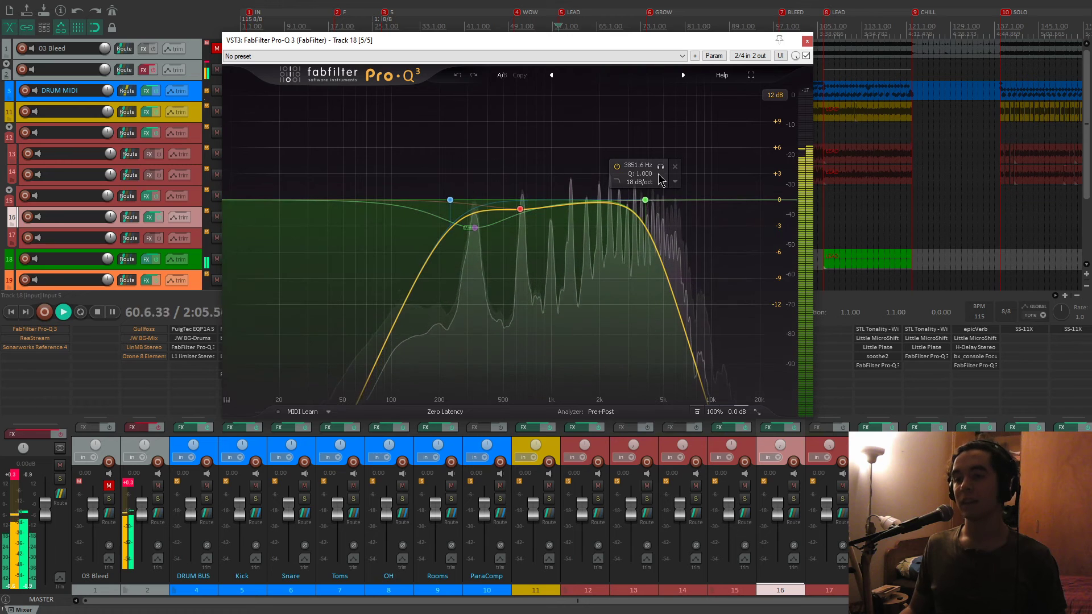
click(660, 167)
click(660, 169)
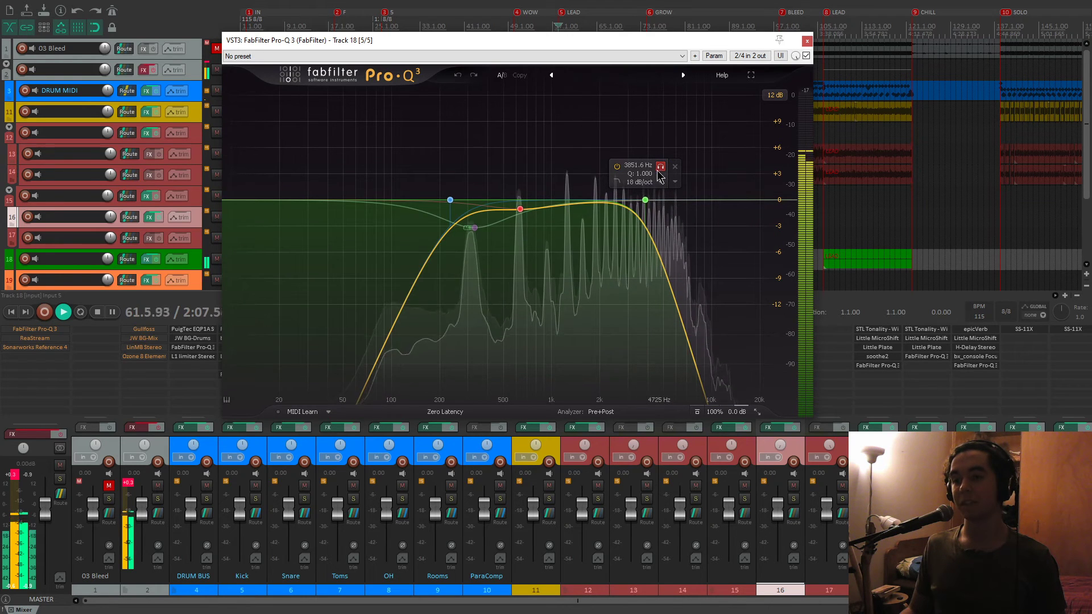
key(space)
Play track 18 from marker 5, compare the 3851.6 Hz high-cut band off and on twice, and stop playback.
key(space)
click(618, 167)
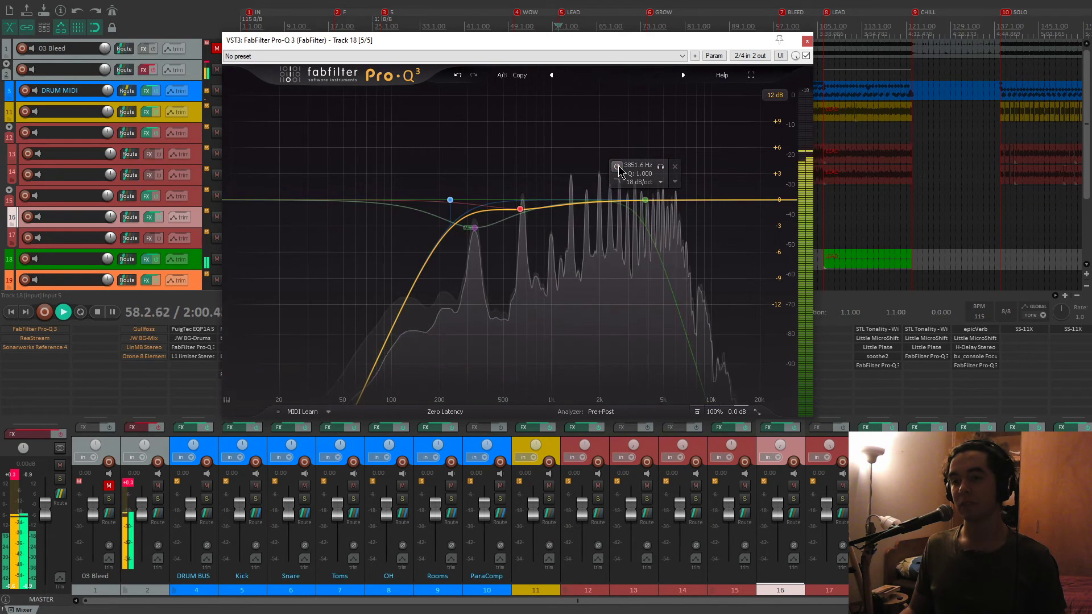
click(618, 167)
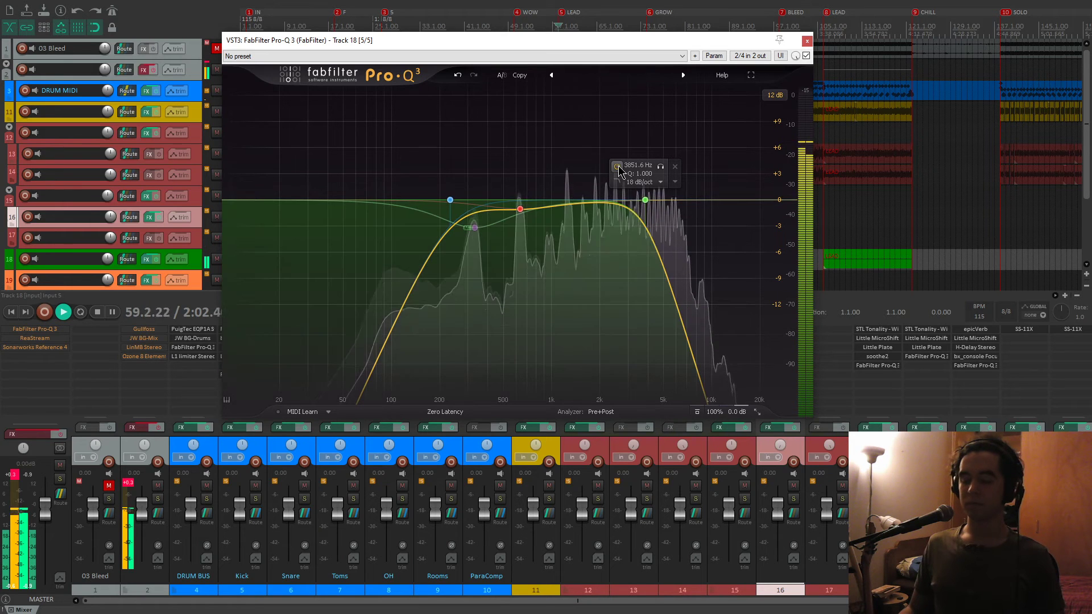
click(617, 167)
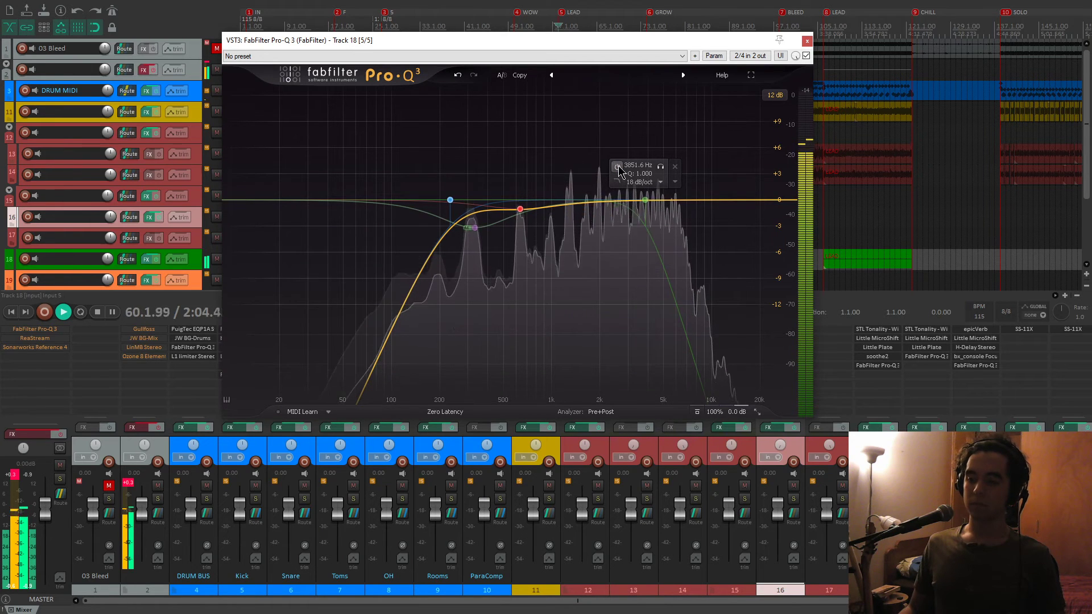
click(618, 167)
key(space)
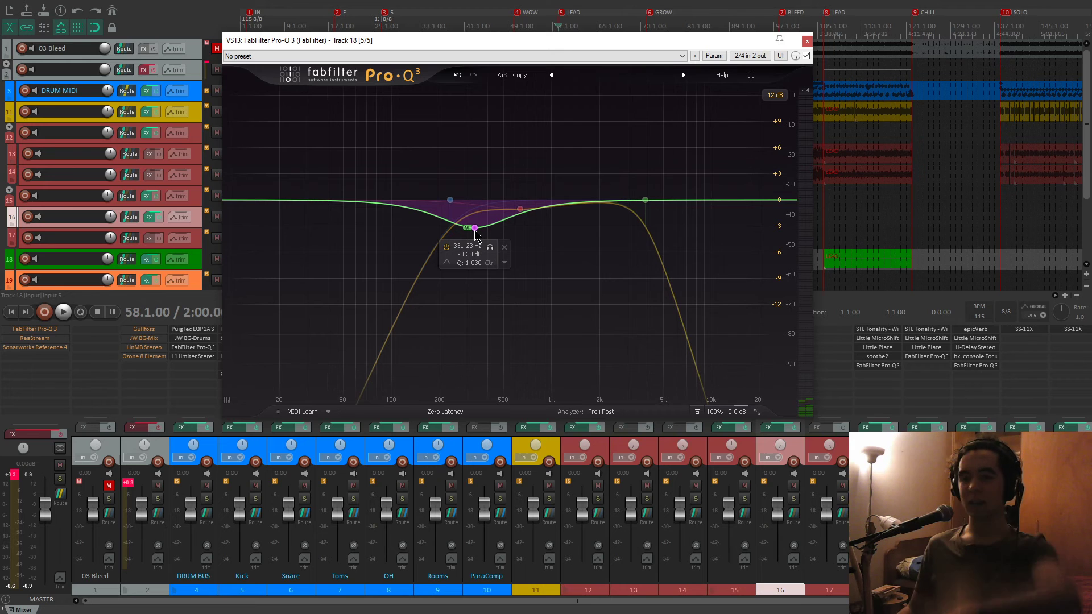
Play track 18, audition the mid-channel bell cut in isolation and deepen it to about -9.13 dB at 318 Hz.
key(space)
click(489, 247)
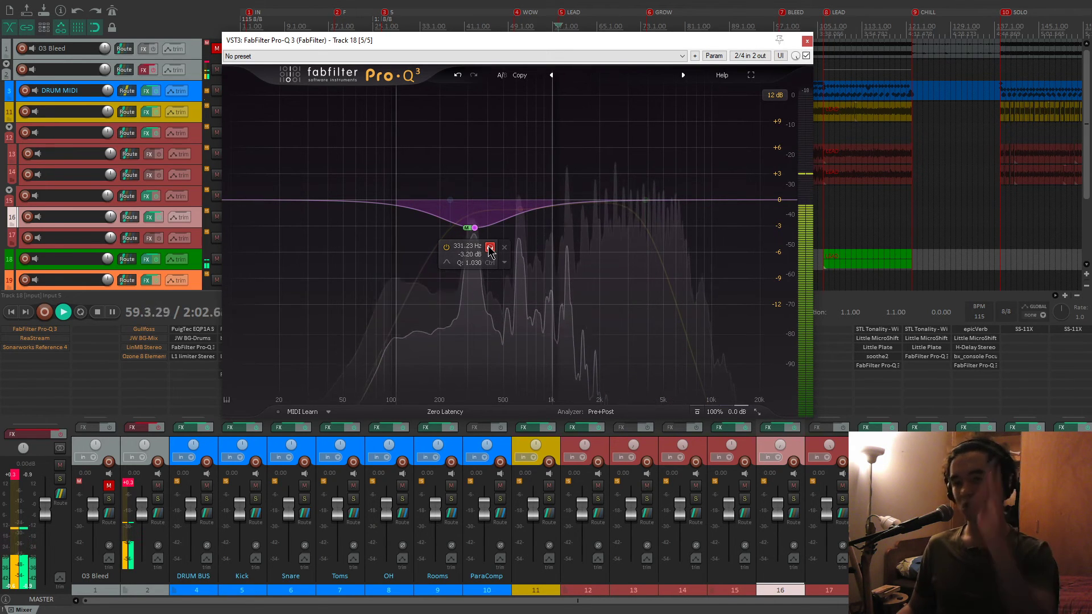
click(489, 247)
drag(474, 228, 472, 279)
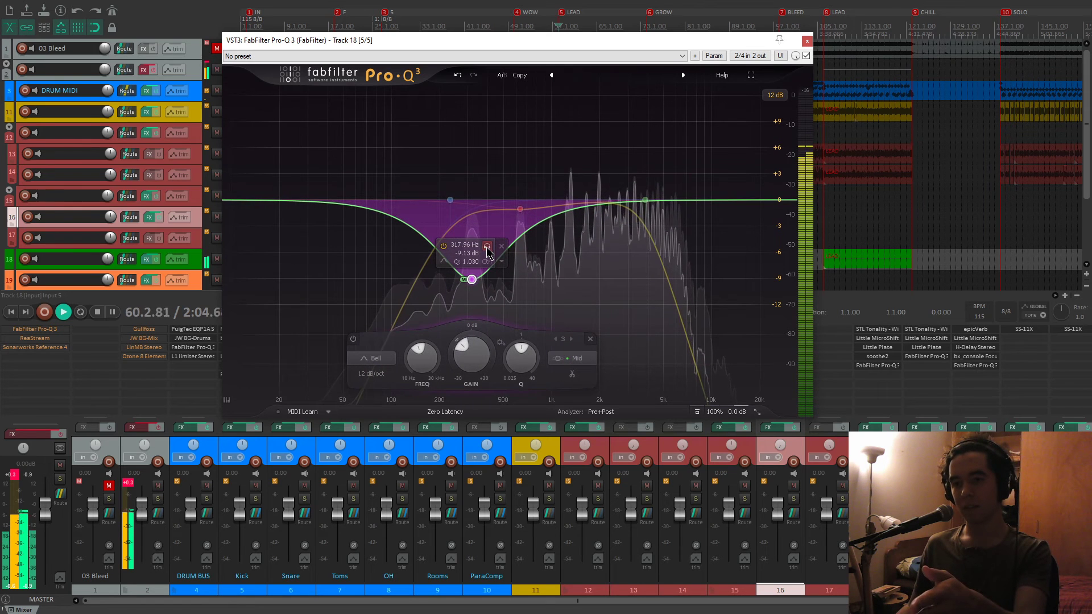
click(487, 246)
click(487, 248)
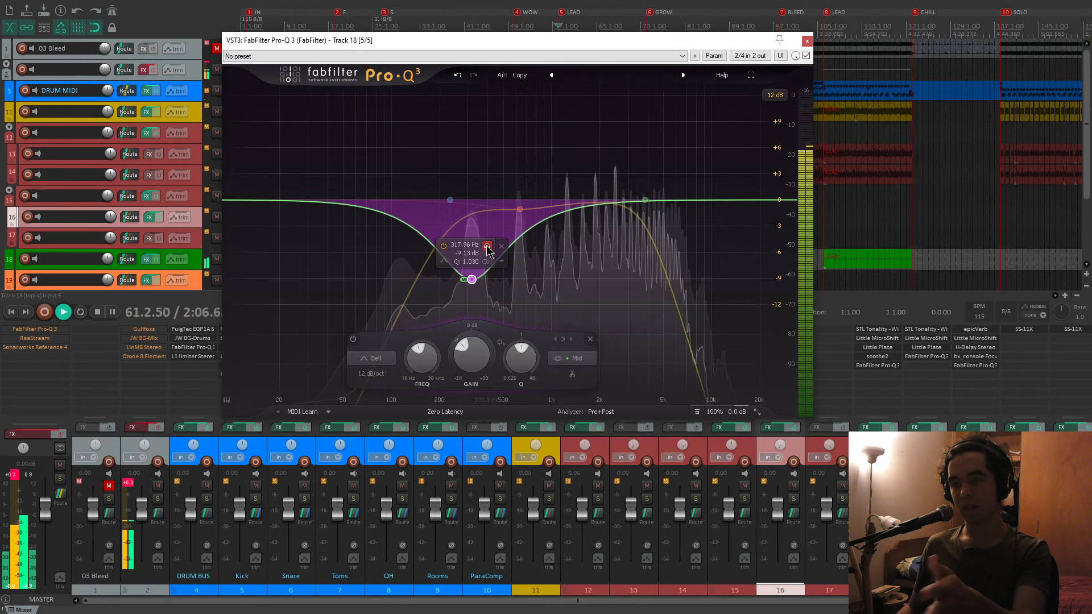
Compare the mid-channel bell cut off and on, ease it to about -4.30 dB at 331 Hz, and close Pro-Q 3.
click(443, 246)
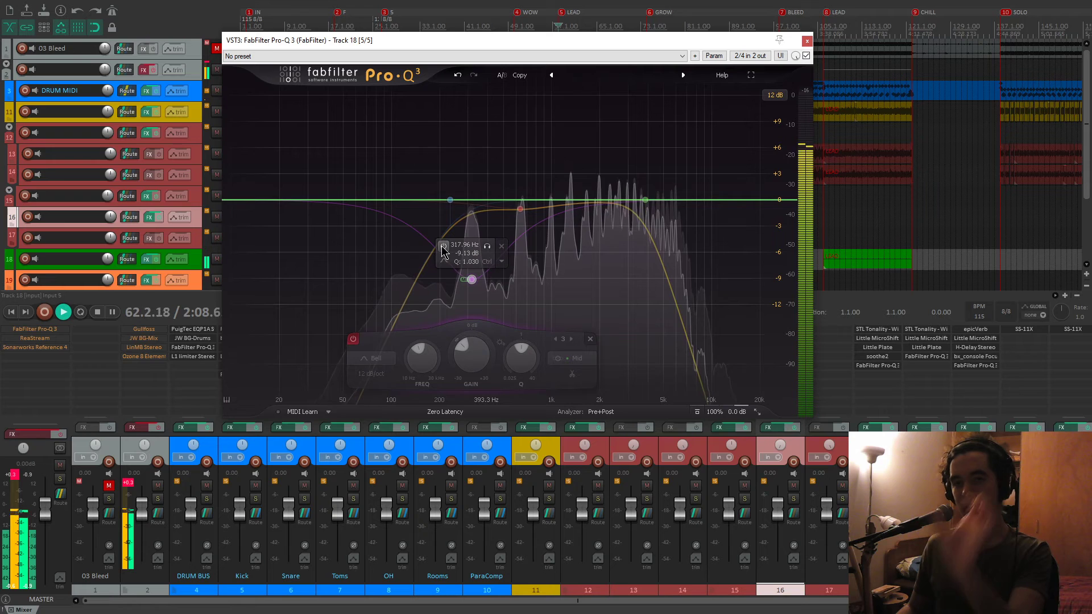
click(442, 246)
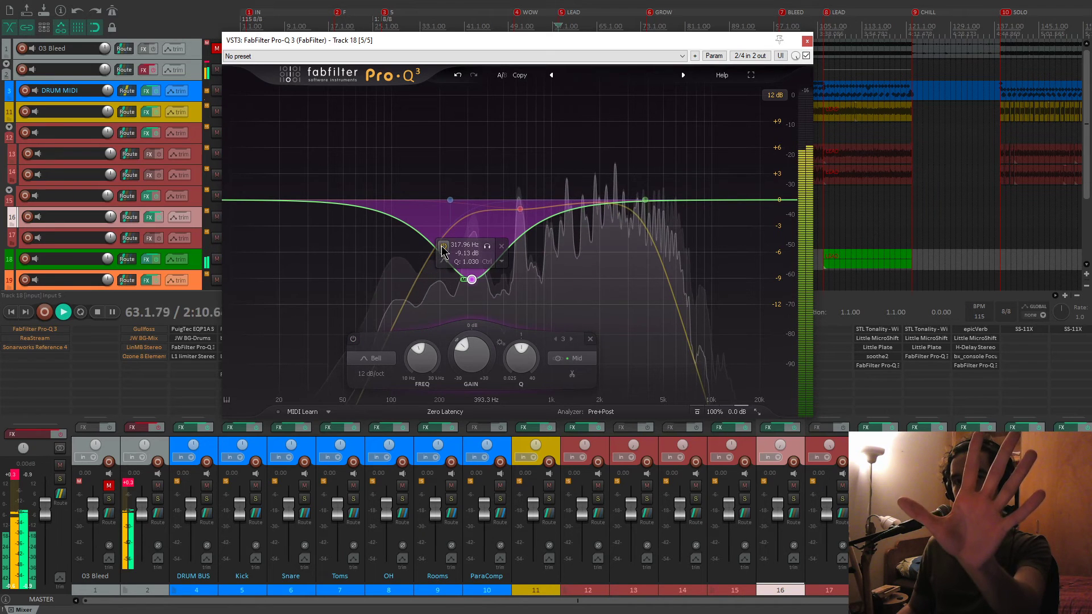
click(442, 246)
click(442, 247)
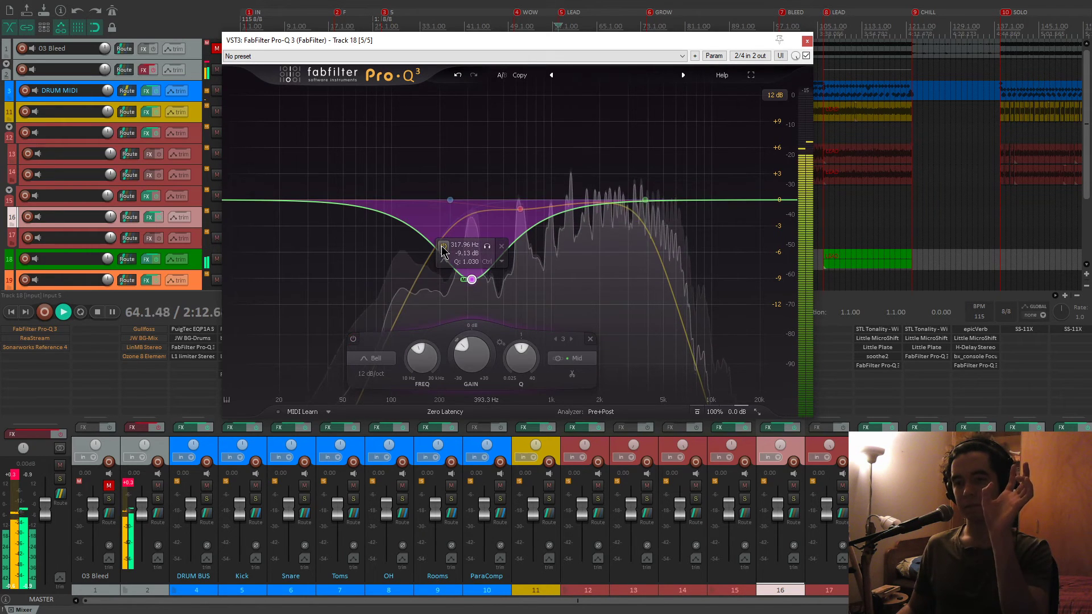
drag(471, 282, 473, 241)
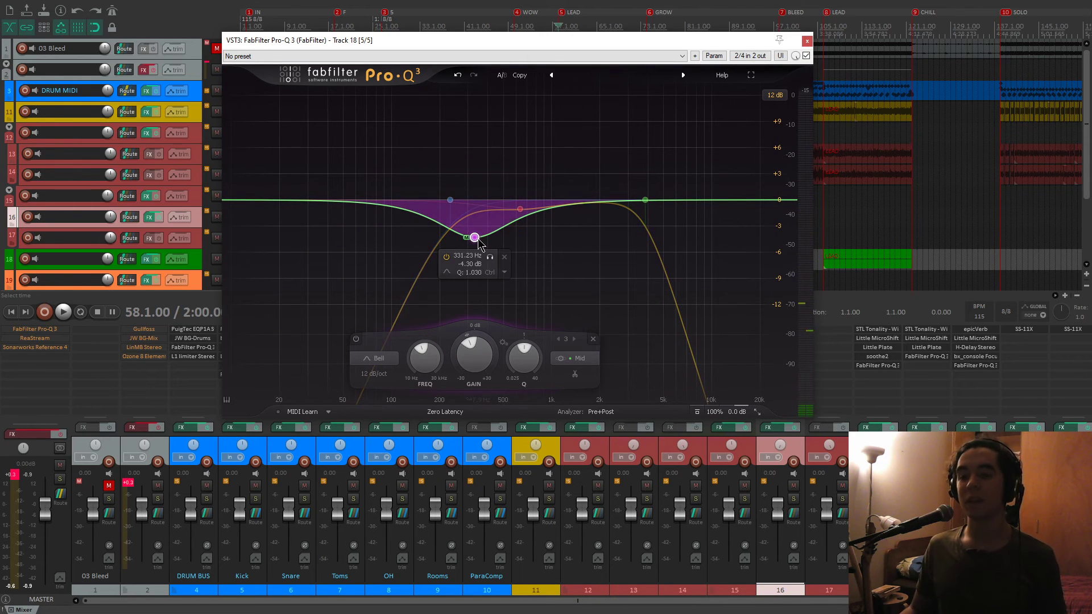
click(806, 41)
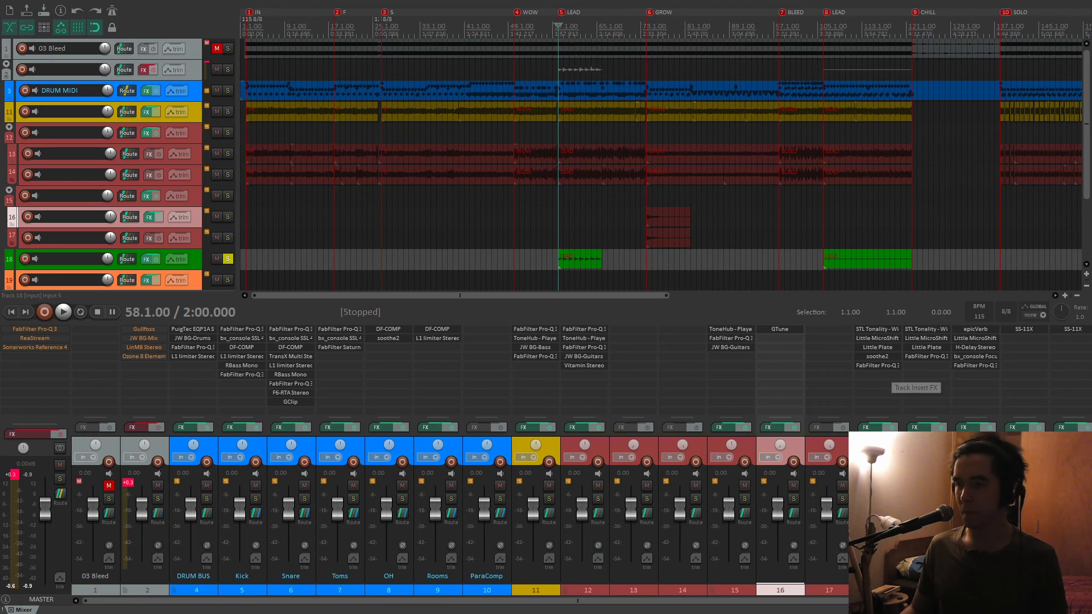
Move the solo from track 18 to track 19 and open track 19's STL Tonality amp.
click(891, 498)
click(940, 499)
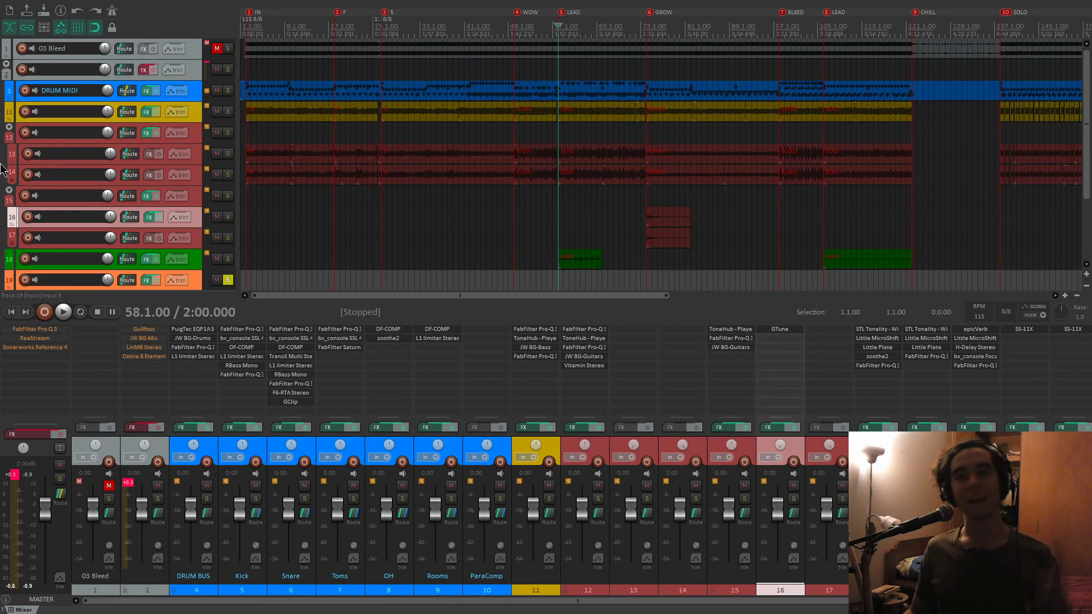
scroll(2, 167, down, 1)
scroll(3, 165, down, 3)
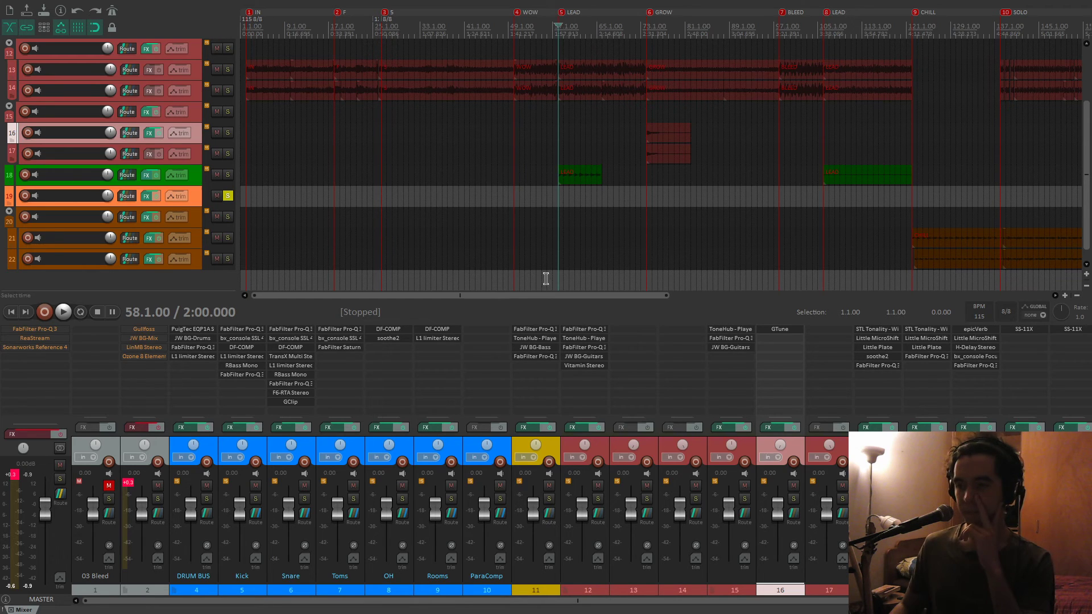
click(944, 332)
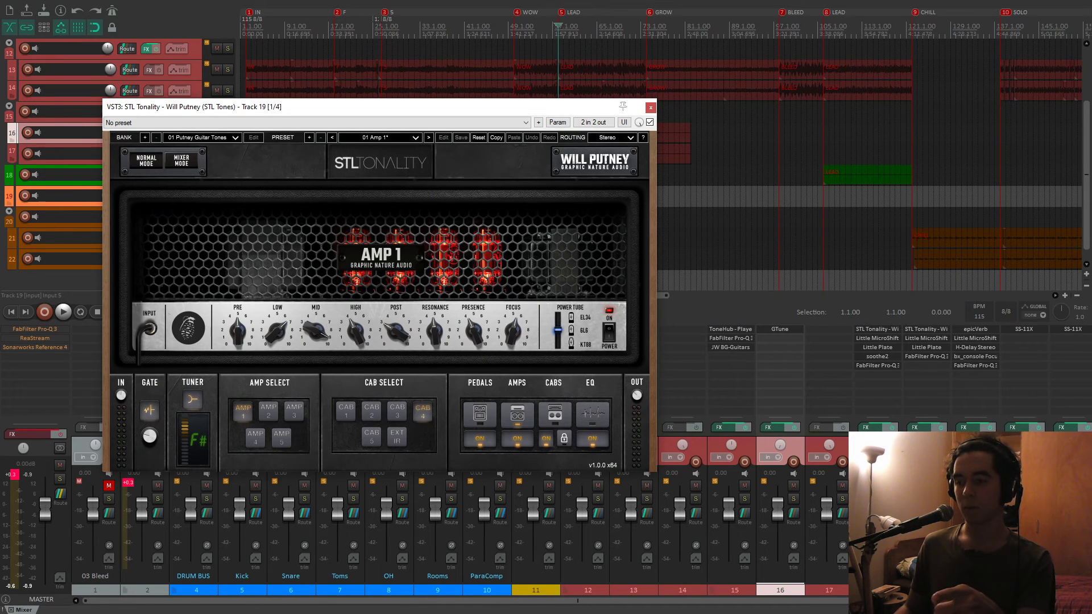
Open track 18's STL Tonality amp beside track 19's for comparison, and inspect the Pro-Q 3 curve on track 19.
click(877, 329)
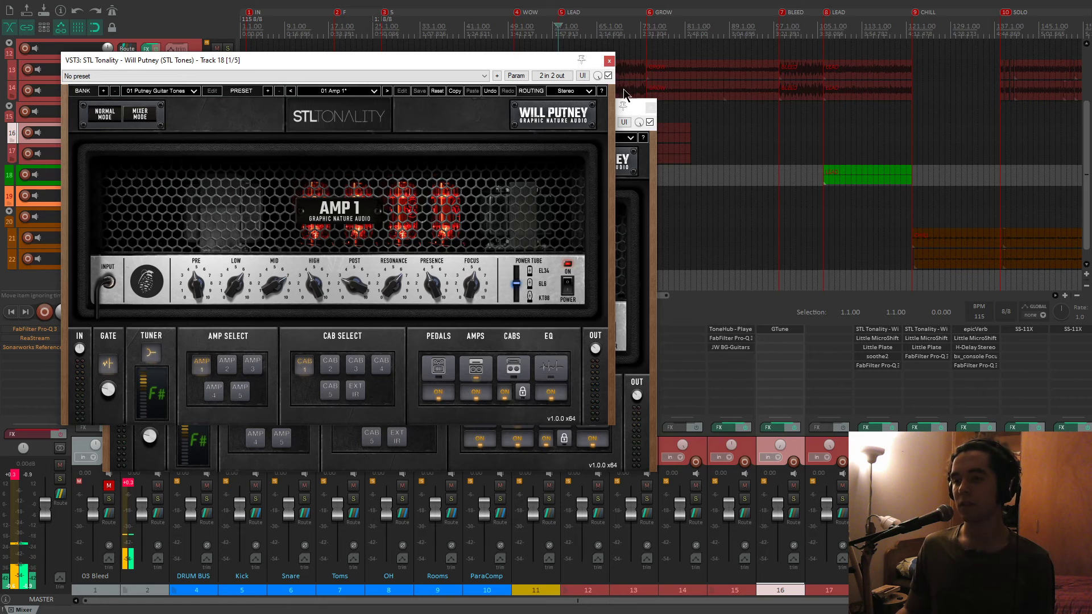
click(650, 108)
click(924, 358)
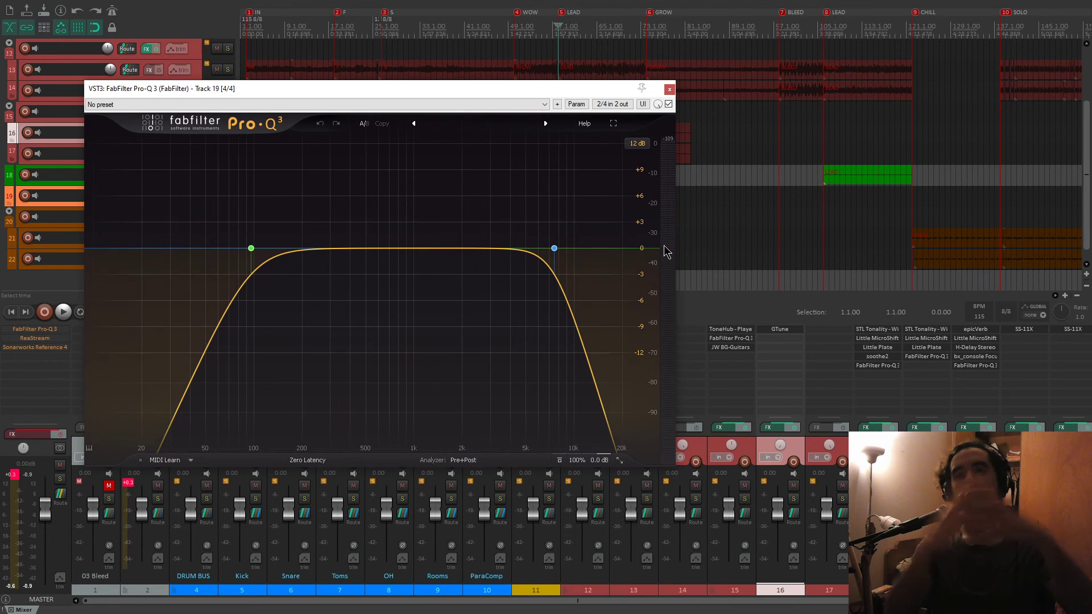
click(670, 89)
Clear the track solo and play the section from marker 9 CHILL with track 20's effects bypassed.
click(227, 175)
scroll(678, 212, down, 3)
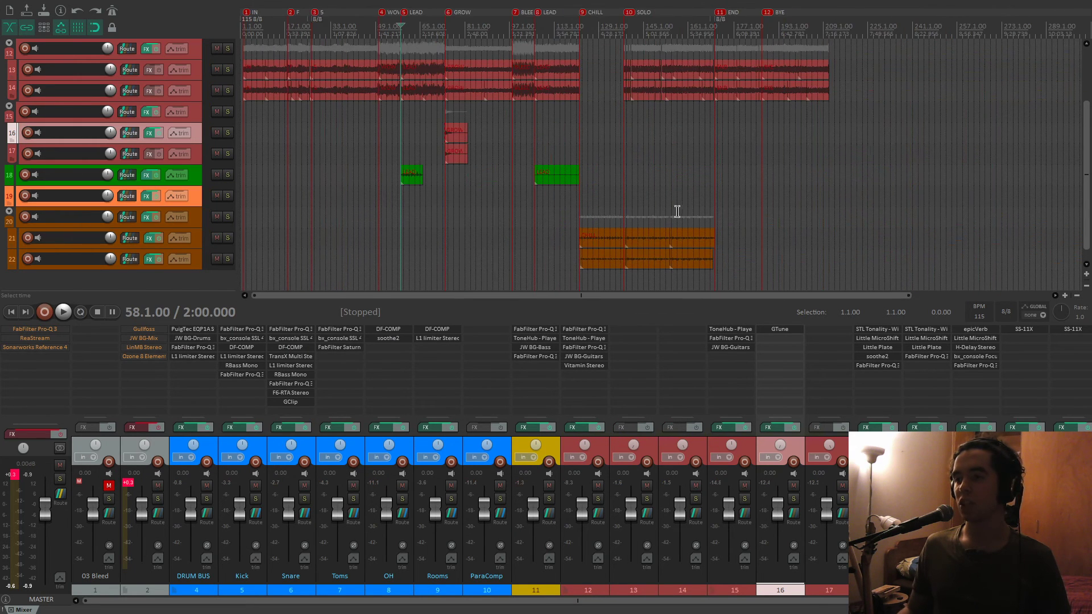
click(562, 210)
key(])
key(space)
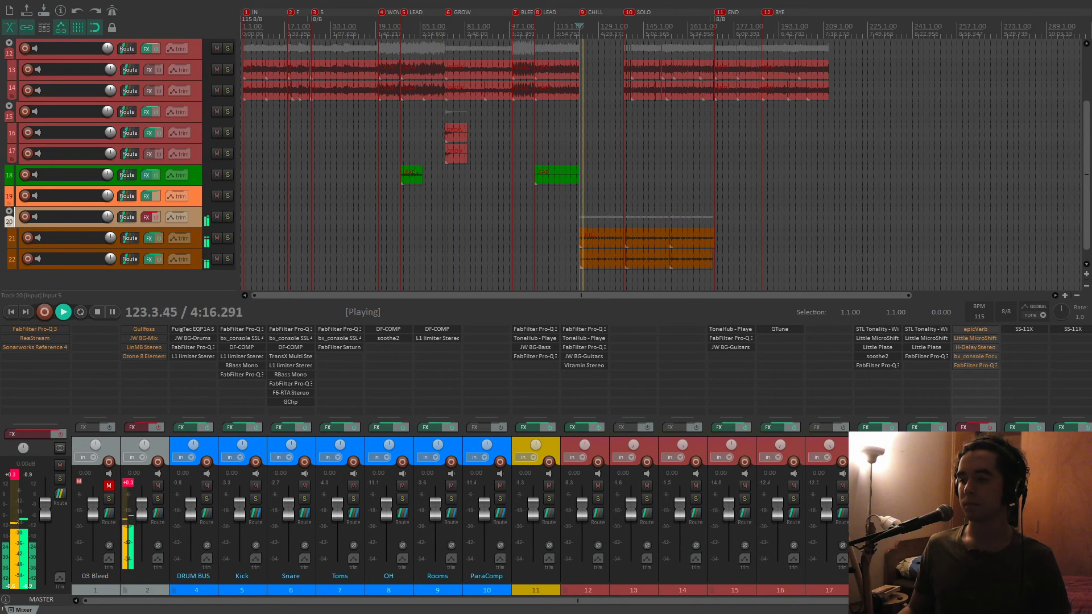
scroll(987, 263, up, 3)
scroll(987, 263, up, 2)
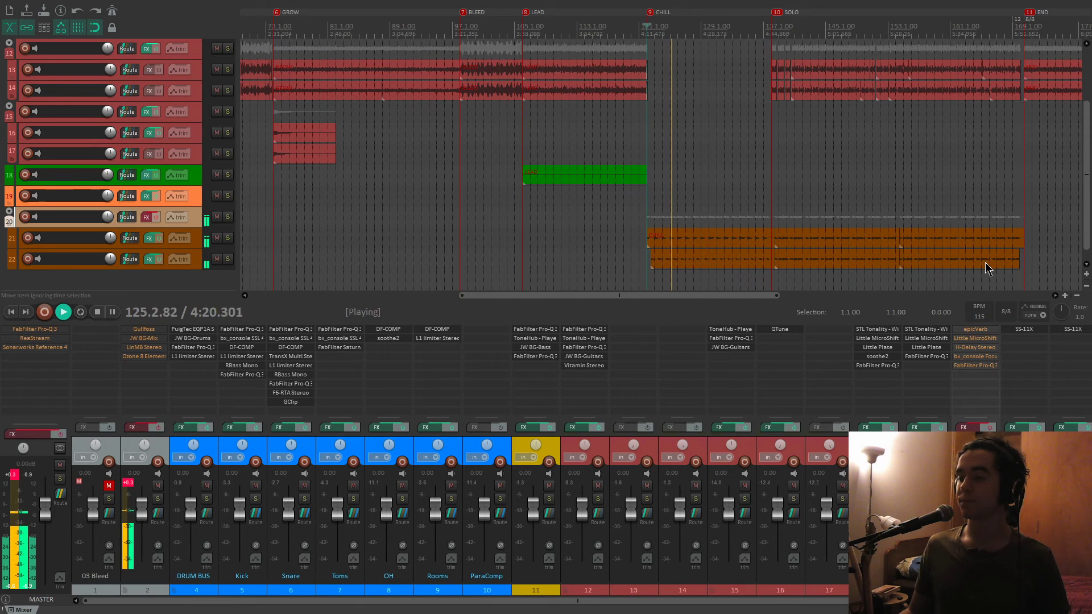
key(space)
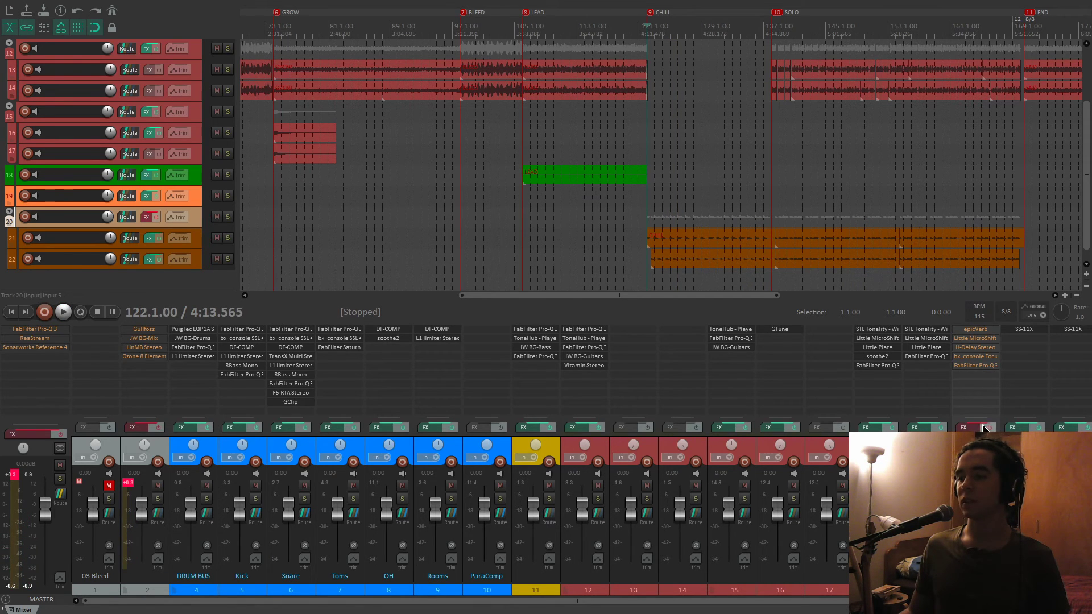
Re-enable track 20's effects chain with the plugins after epicVerb bypassed, and open the epicVerb interface.
click(984, 427)
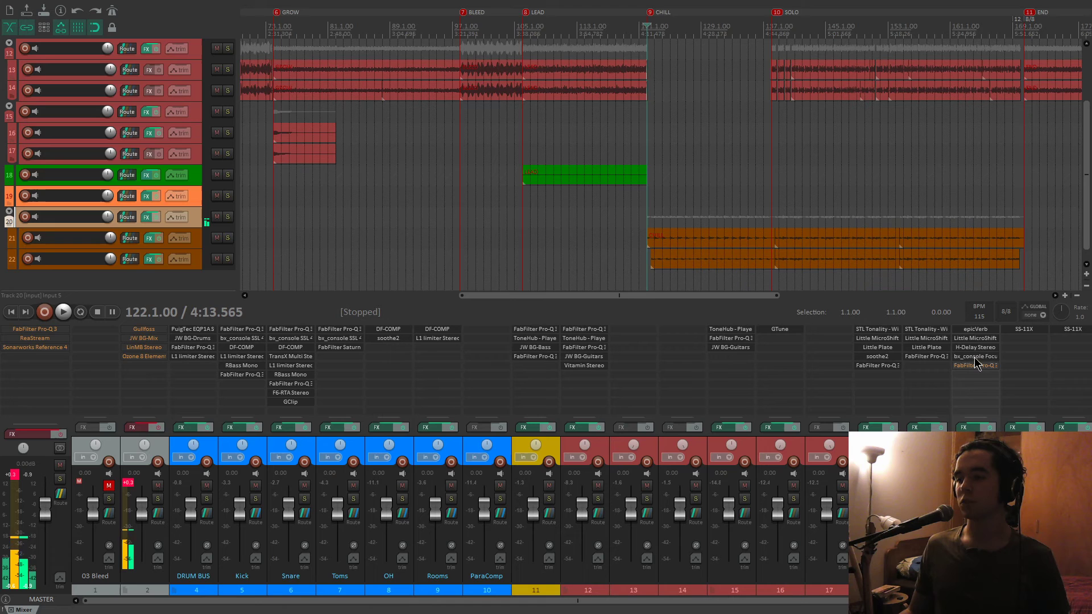
click(974, 331)
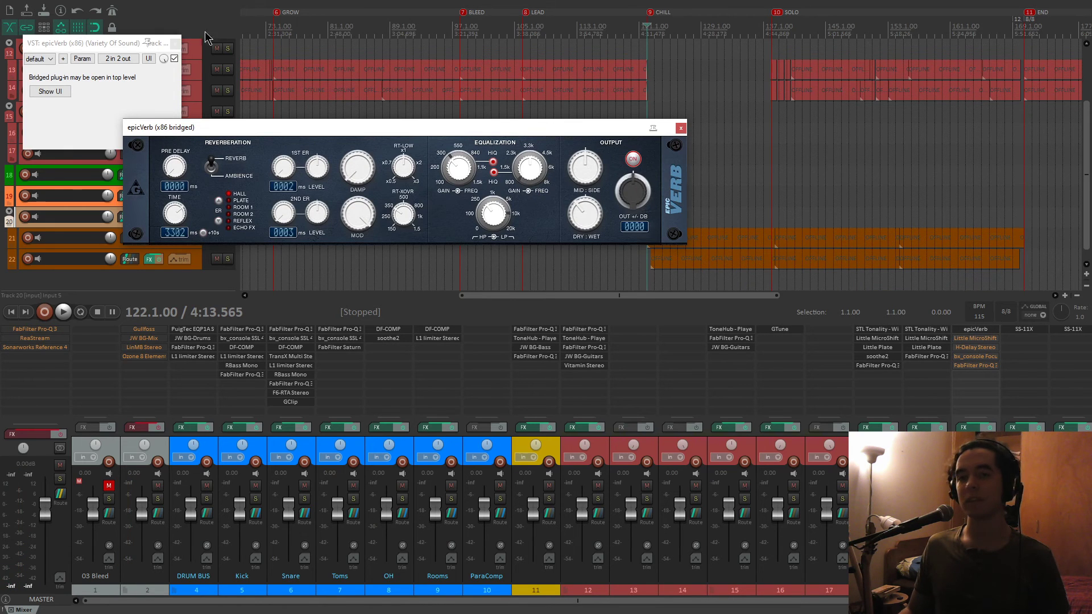
click(175, 44)
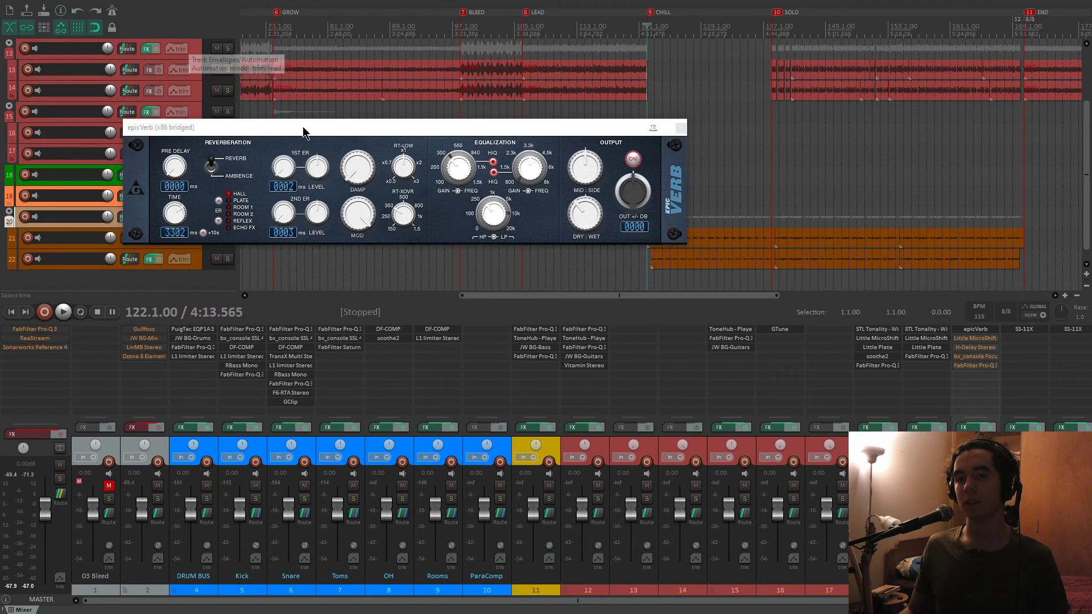
drag(325, 132, 334, 119)
drag(645, 114, 641, 118)
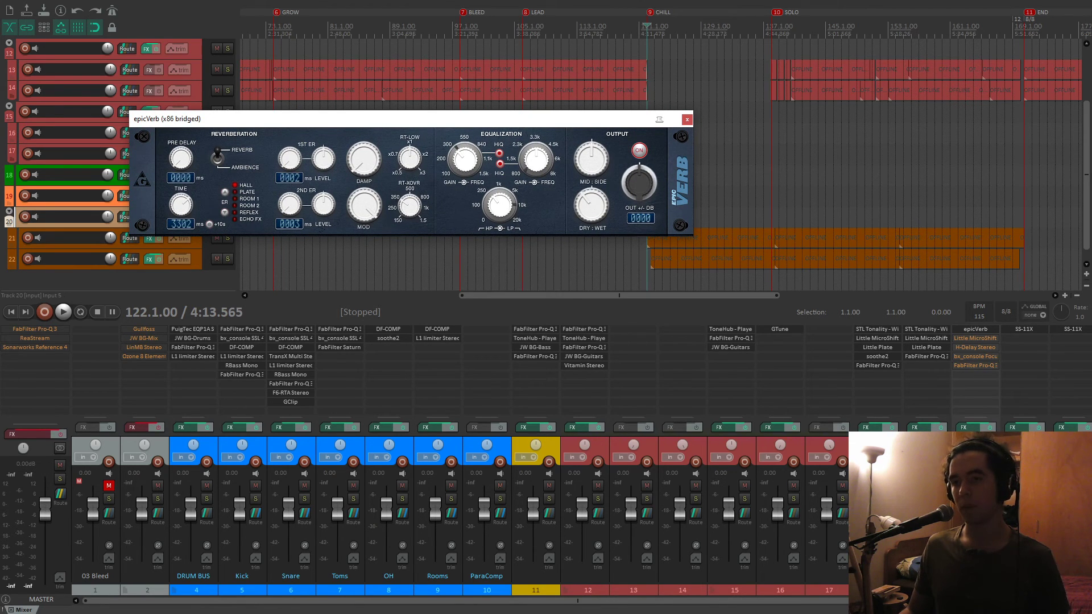
click(649, 103)
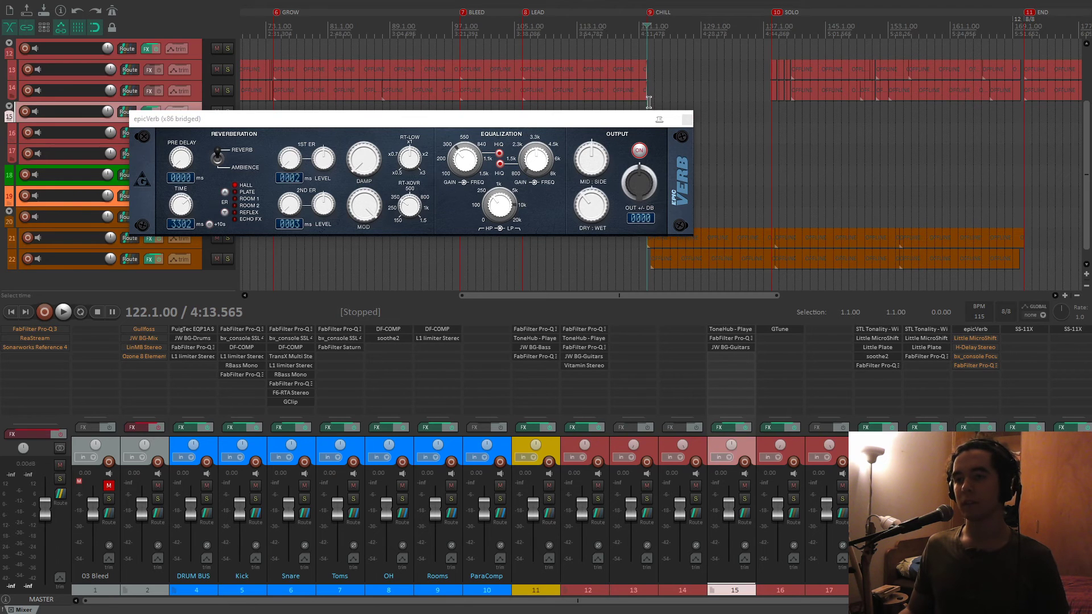
Play the CHILL section through epicVerb, add track 20's Little MicroShift, and leave only its window open.
key(space)
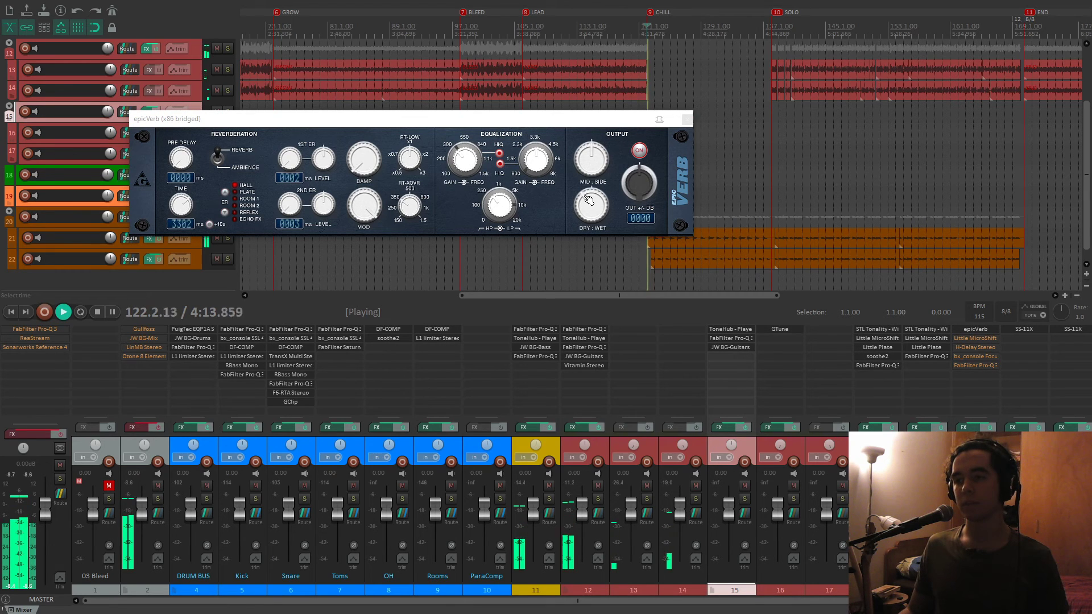
click(976, 338)
drag(226, 43, 512, 125)
click(688, 119)
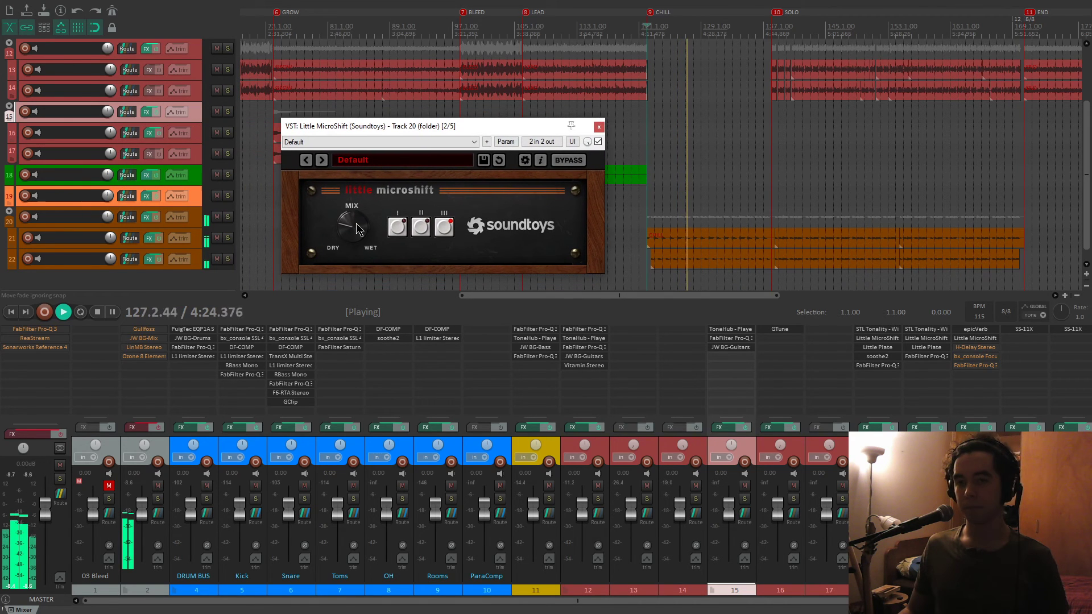
key(space)
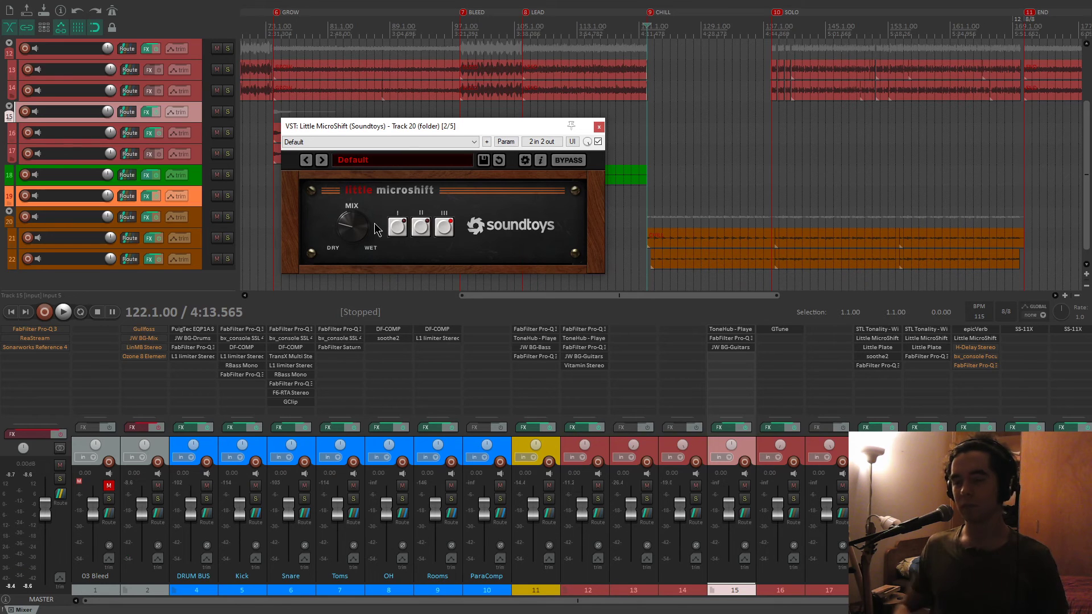
Enable H-Delay Stereo on track 20, audition it from the CHILL marker, and close the delay's window.
key(space)
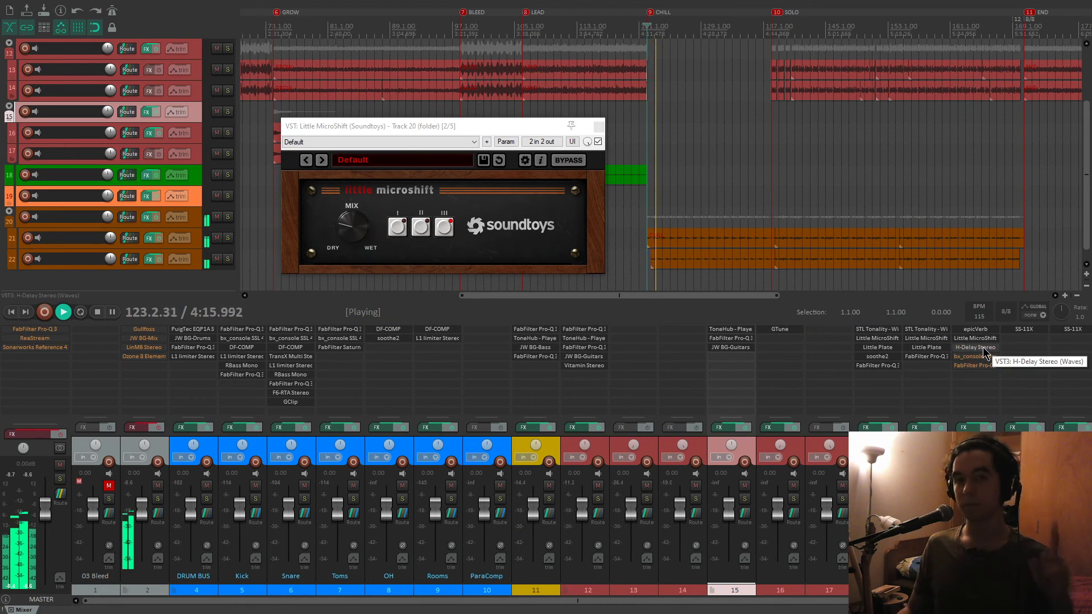
click(598, 126)
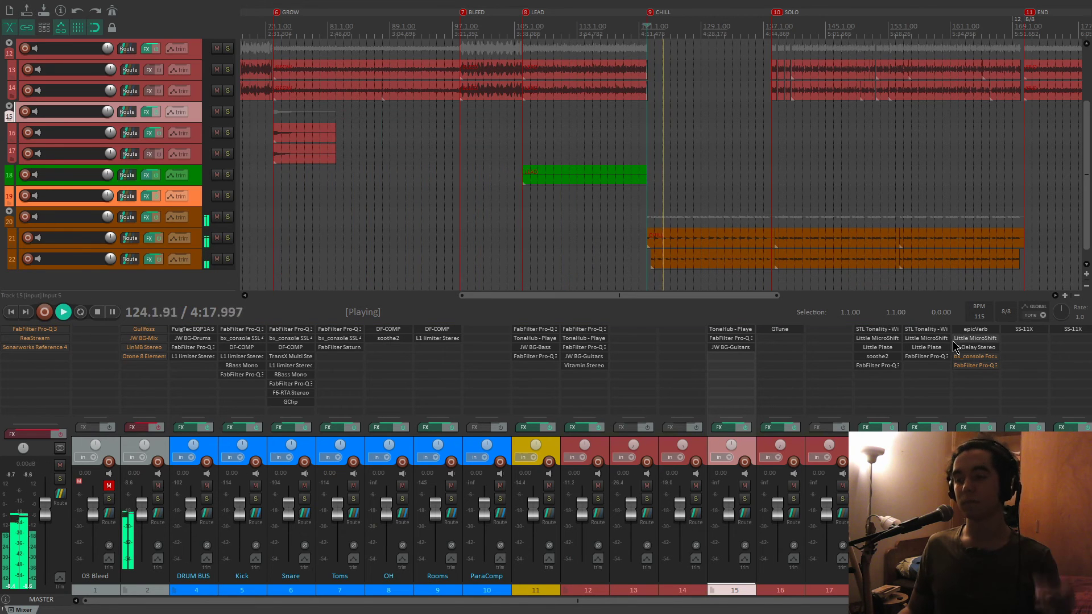
click(959, 347)
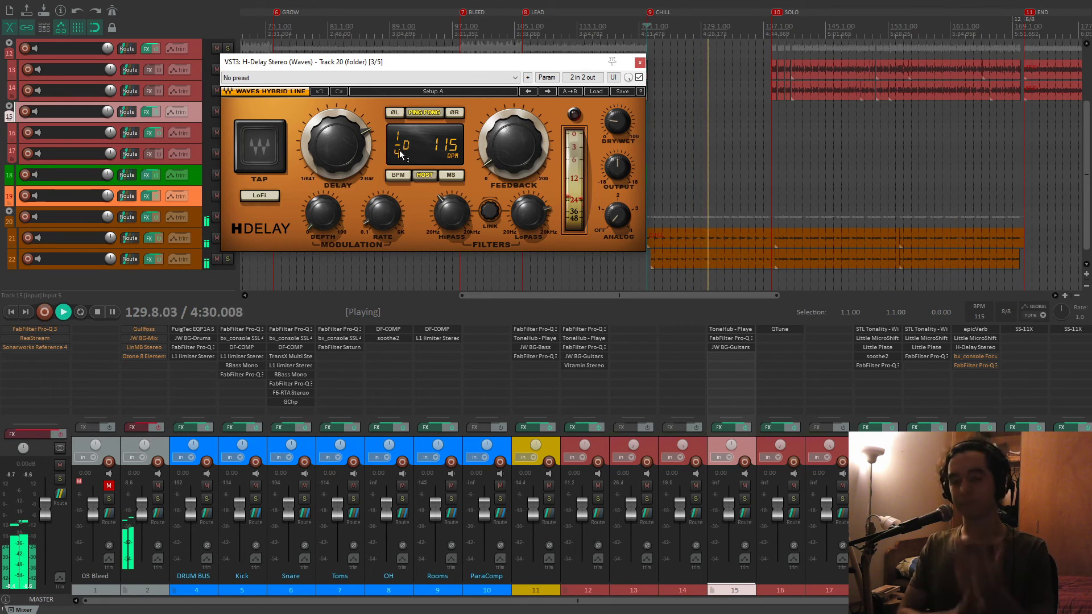
key(space)
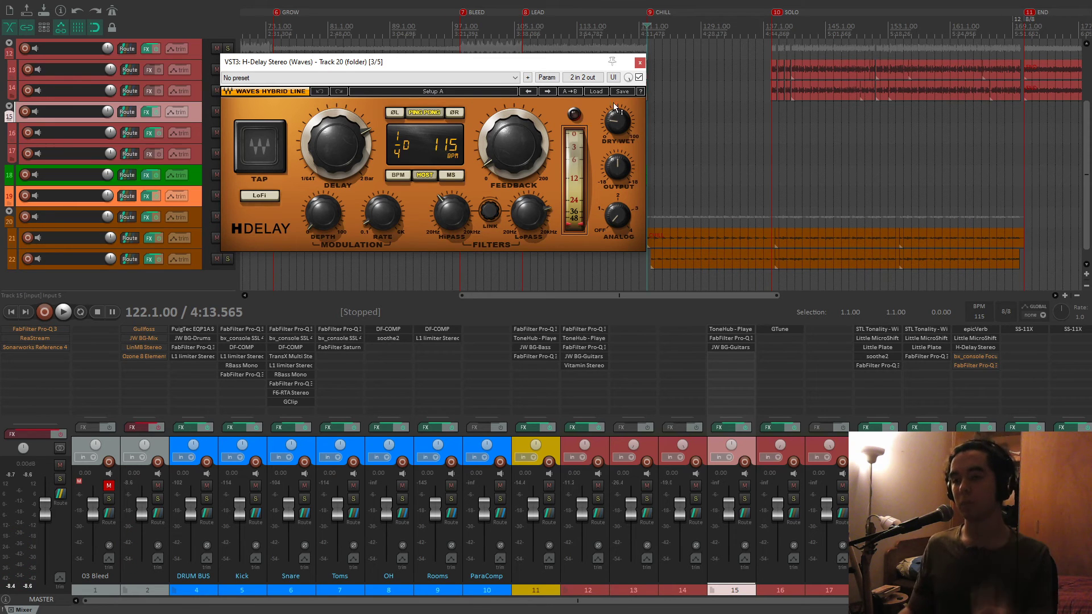
click(639, 62)
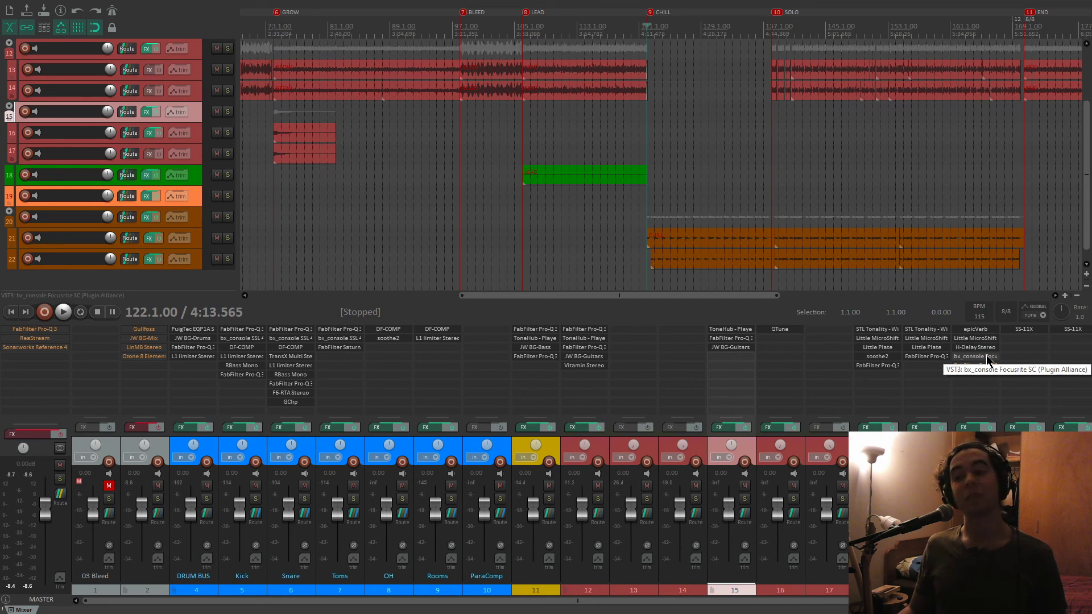
Enable track 20's bx_console Focusrite SC, play the CHILL section through it, and examine its settings.
key(space)
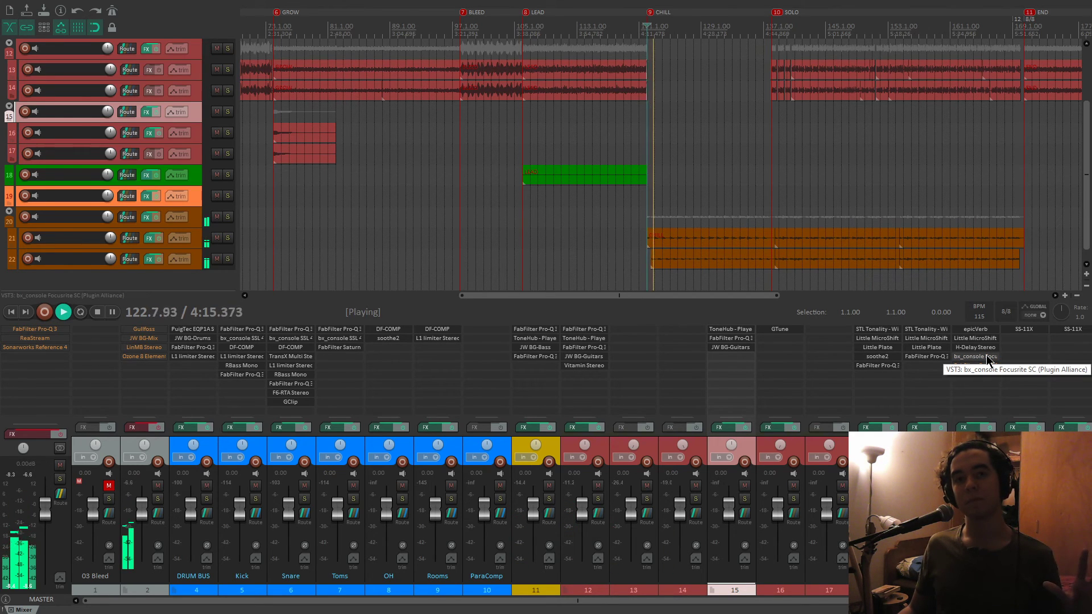
click(987, 357)
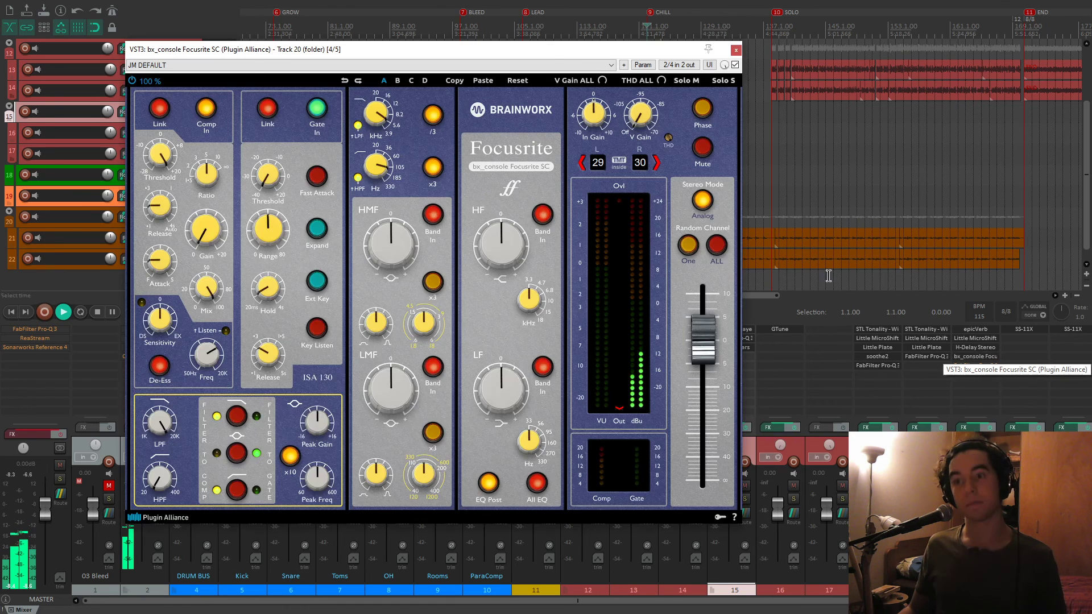
mouse_move(481, 50)
mouse_down()
mouse_move(506, 44)
mouse_move(494, 37)
mouse_up()
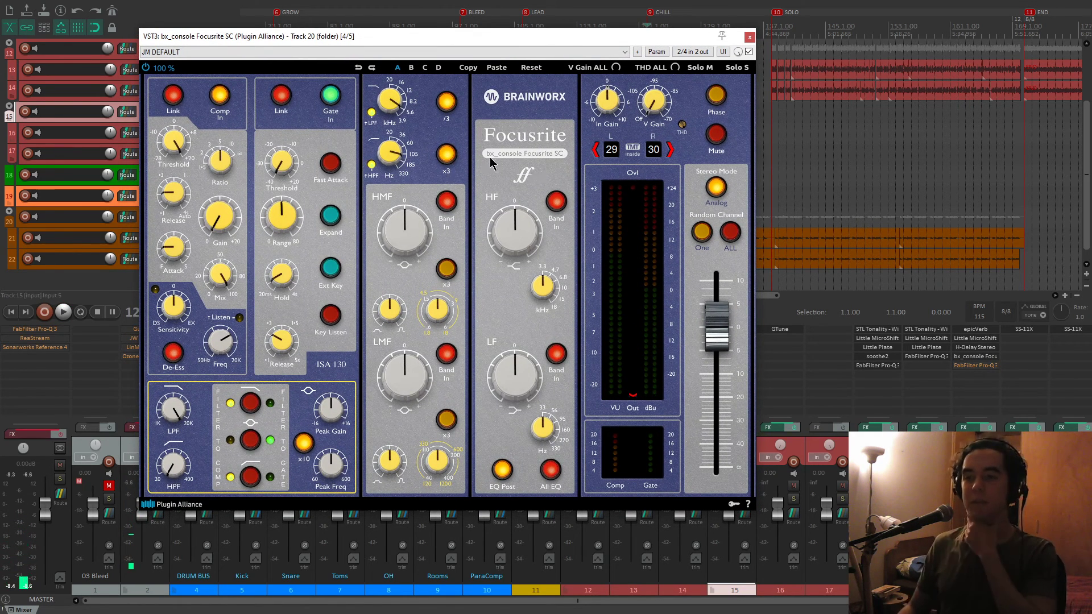
click(980, 366)
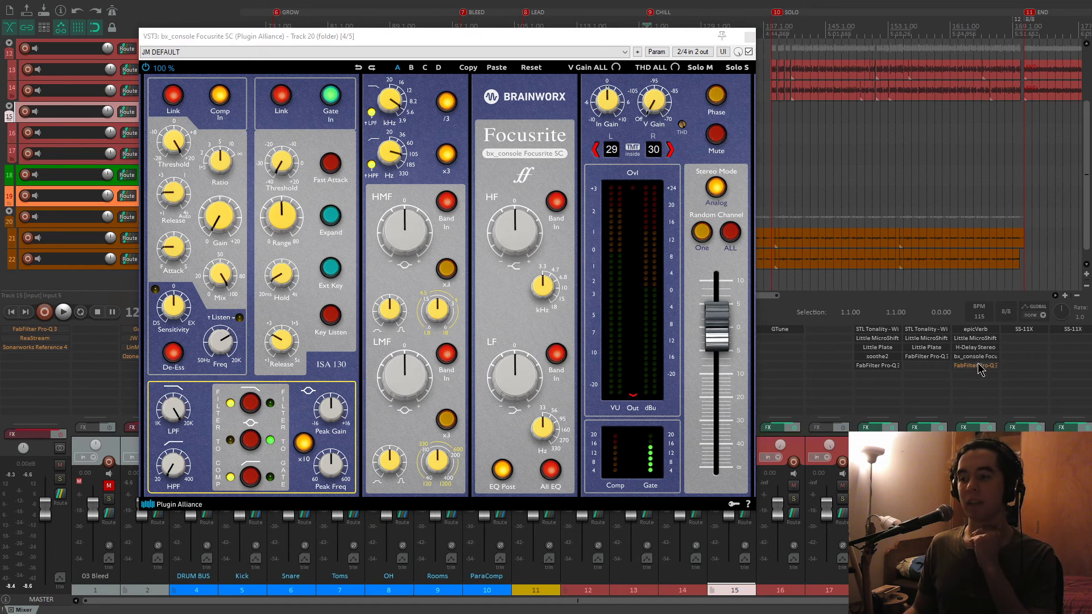
click(613, 44)
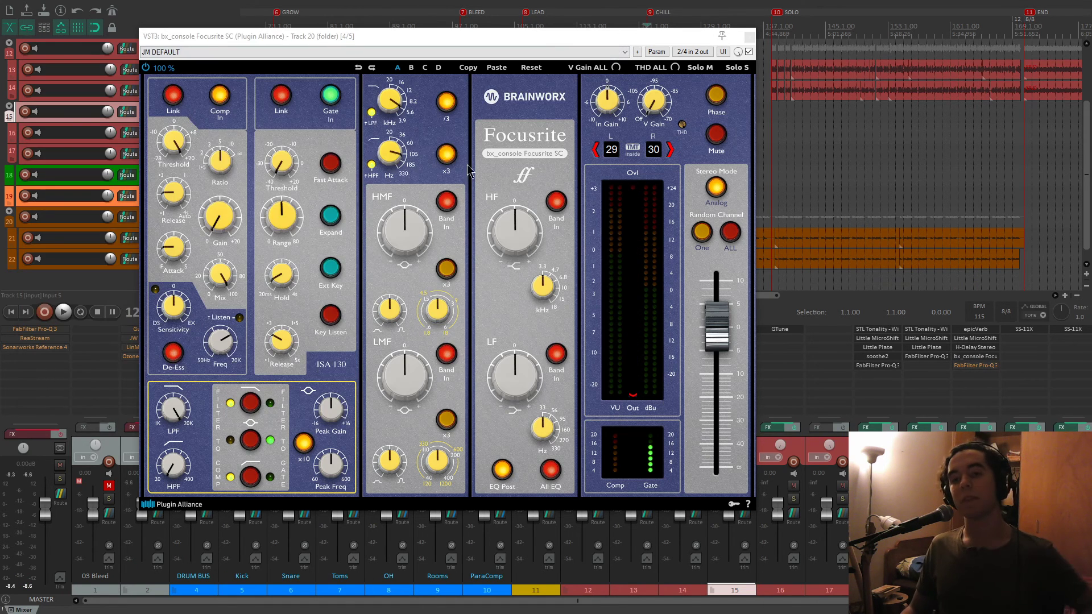
drag(500, 38, 523, 46)
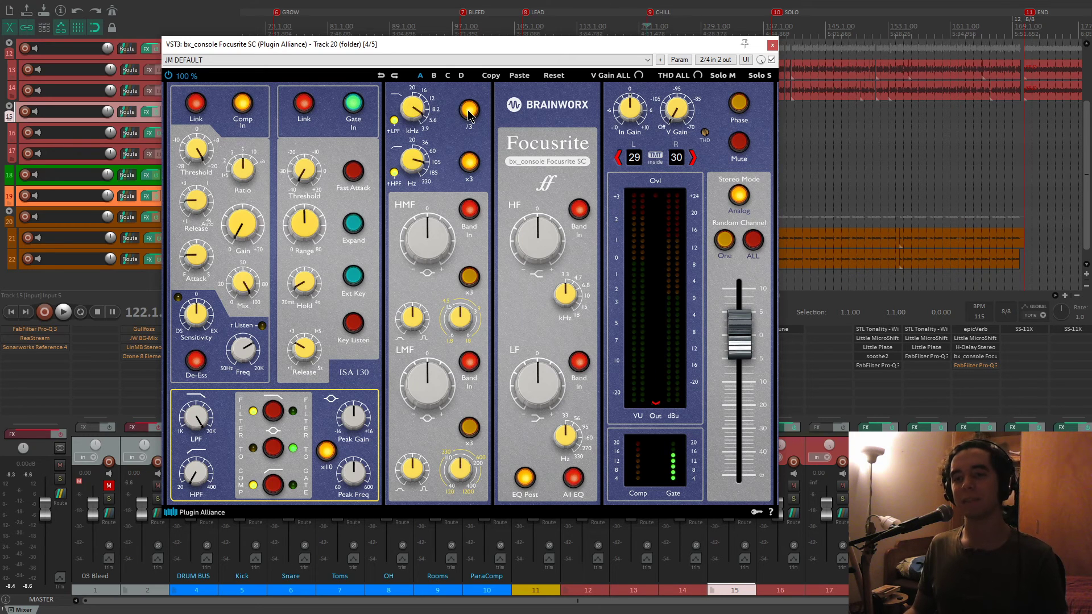
Try a high cut at about 3139 Hz in track 20's bypassed Pro-Q 3, and remove that band again.
click(973, 365)
drag(563, 193, 440, 158)
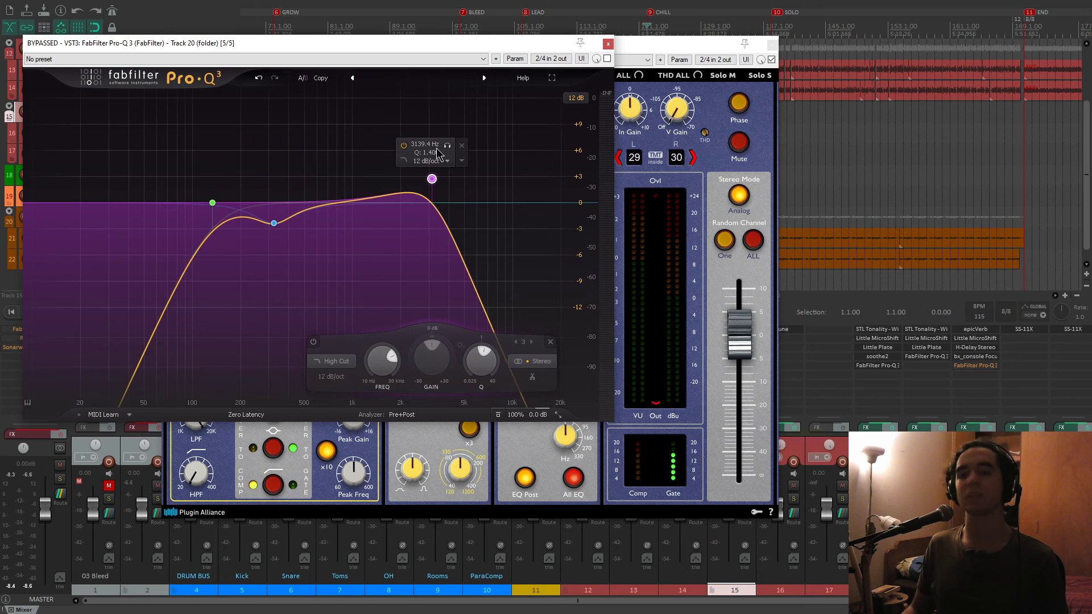
key(ctrl+z)
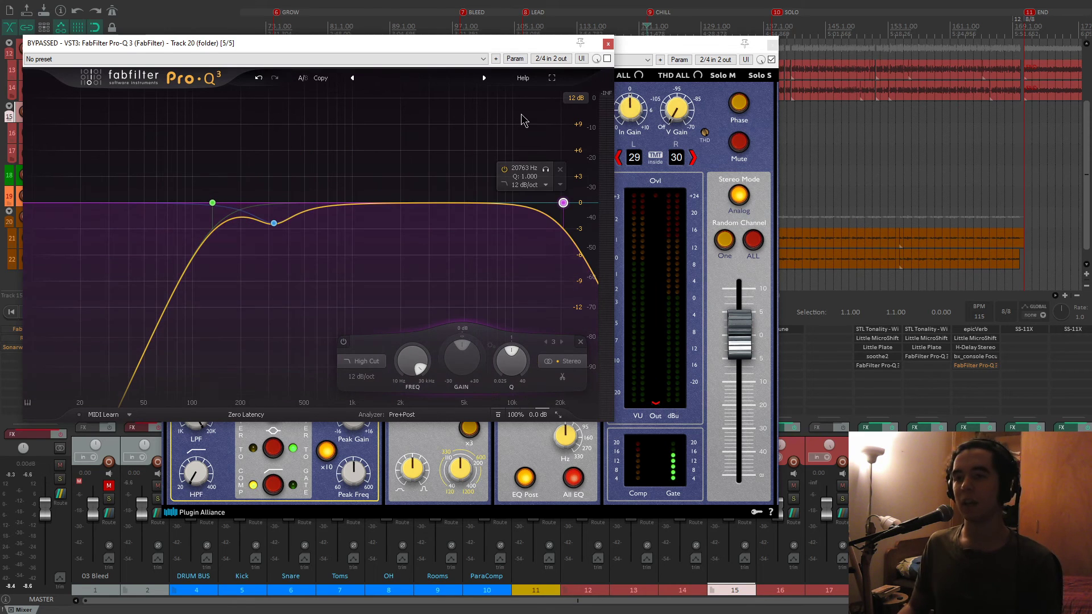
key(Delete)
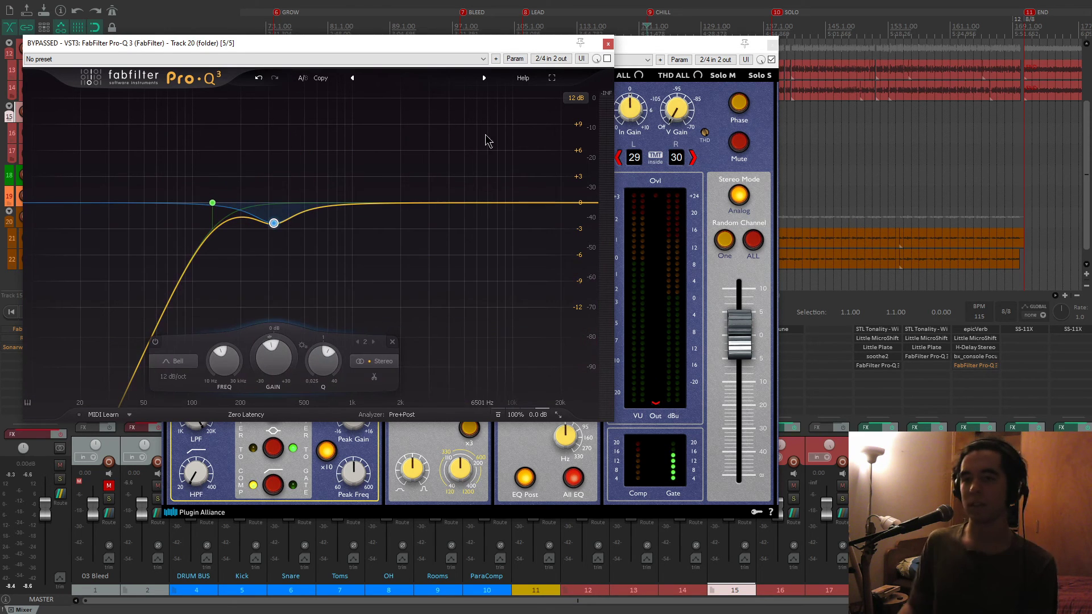
click(608, 44)
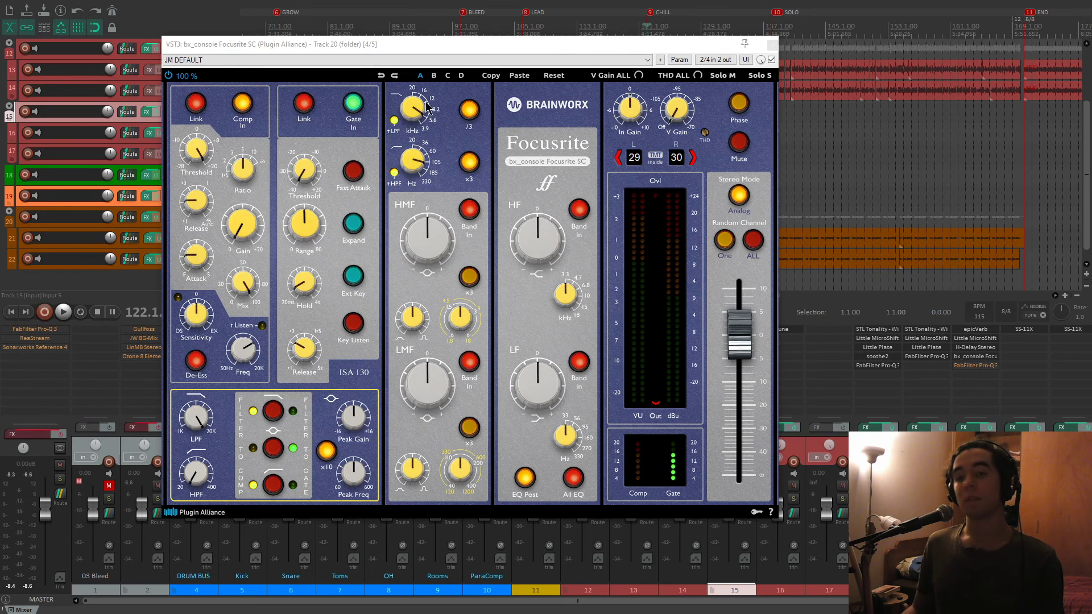
Close bx_console Focusrite SC, enable track 20's Pro-Q 3, and delete its 133.63 Hz low-cut band.
click(416, 164)
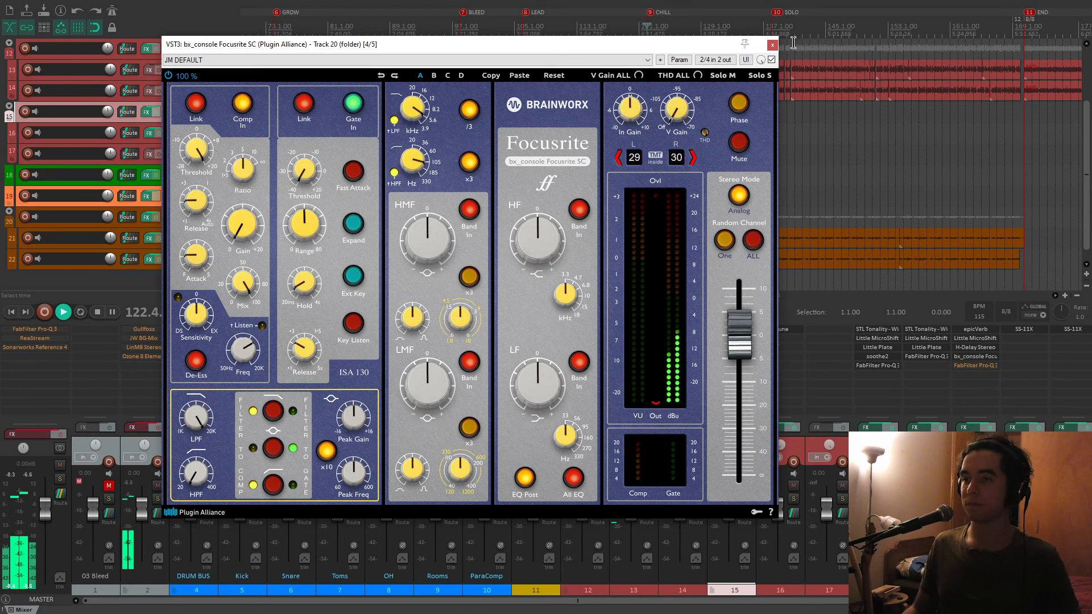
click(771, 45)
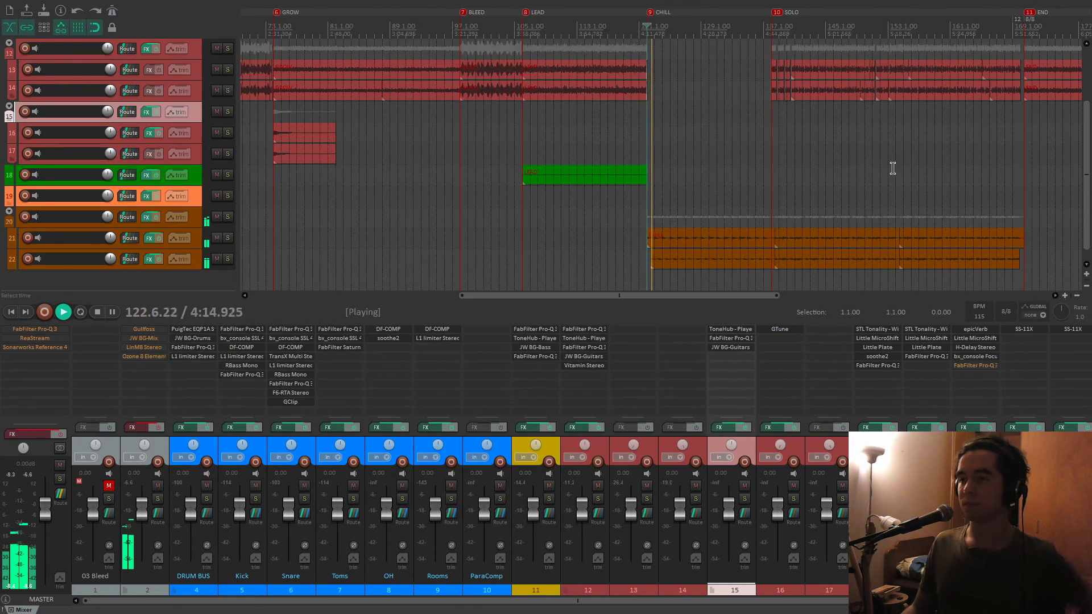
click(984, 365)
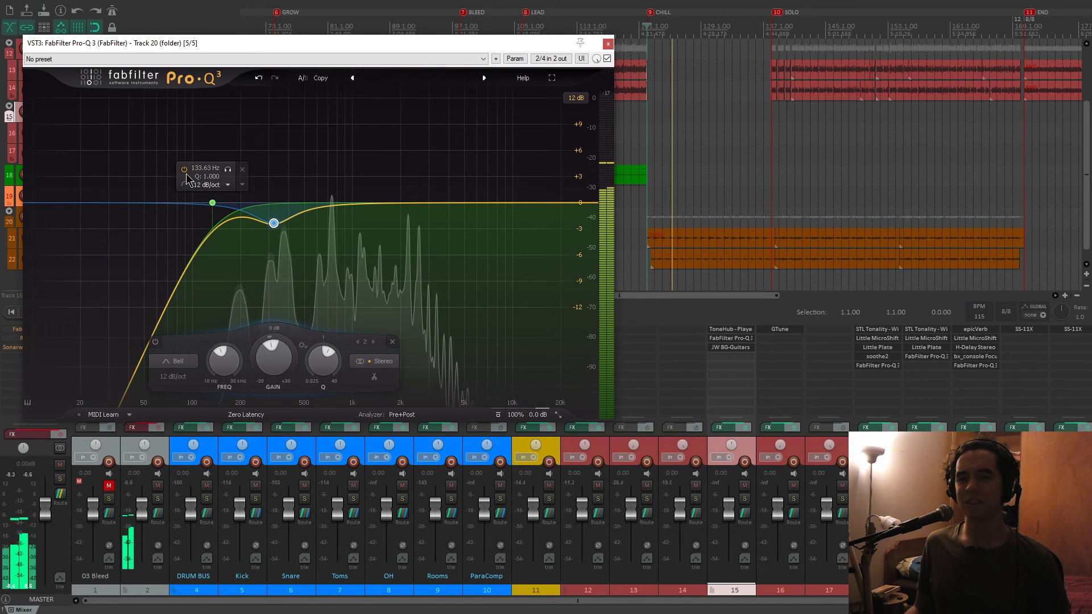
click(243, 169)
Deepen the 323.20 Hz bell cut on track 20 to -2.61 dB and close Pro-Q 3.
click(290, 244)
click(289, 243)
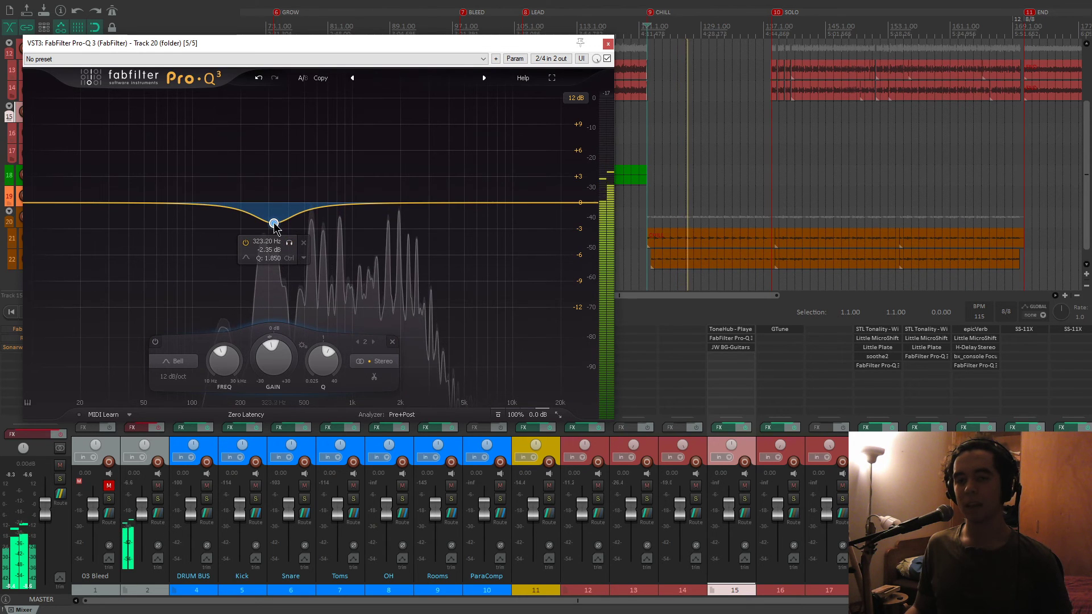
drag(274, 225, 274, 227)
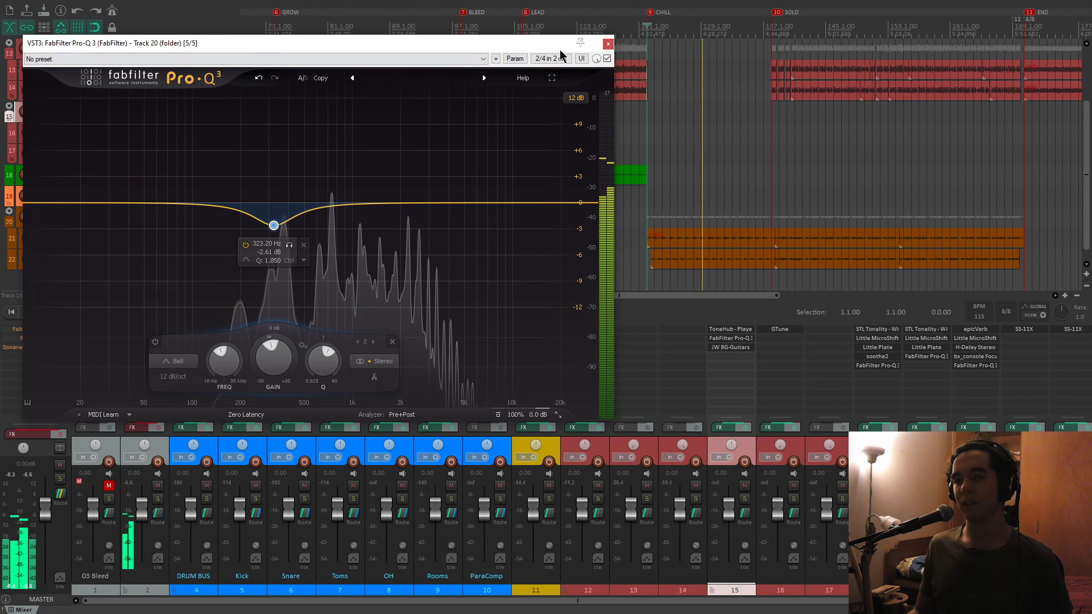
click(608, 44)
scroll(703, 142, down, 5)
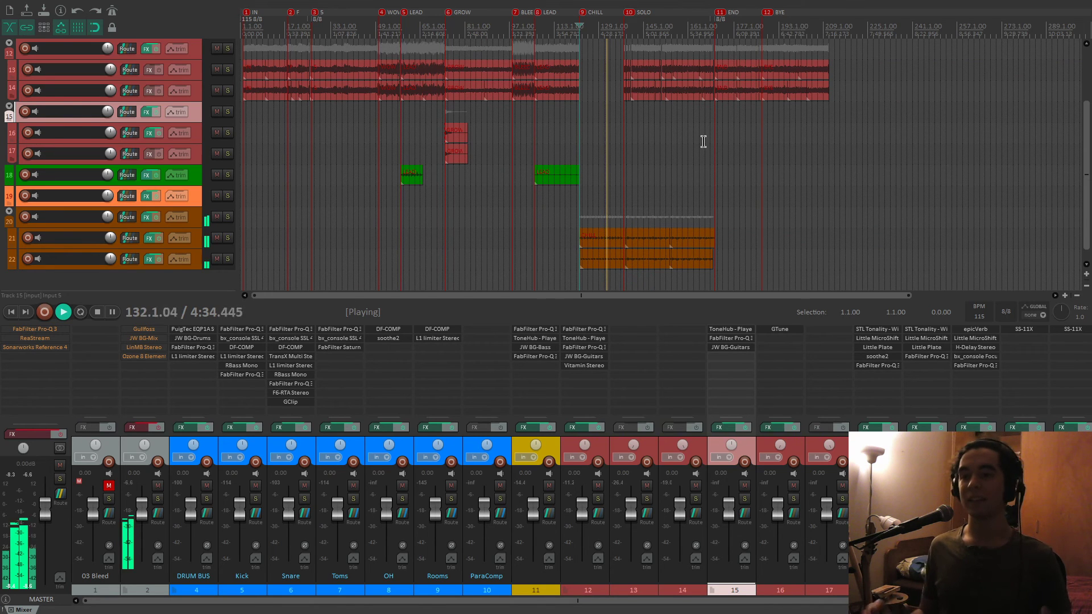
Place the edit cursor at the SOLO marker, enable track 2's effects chain with only Gullfoss active, and show Gullfoss.
click(643, 157)
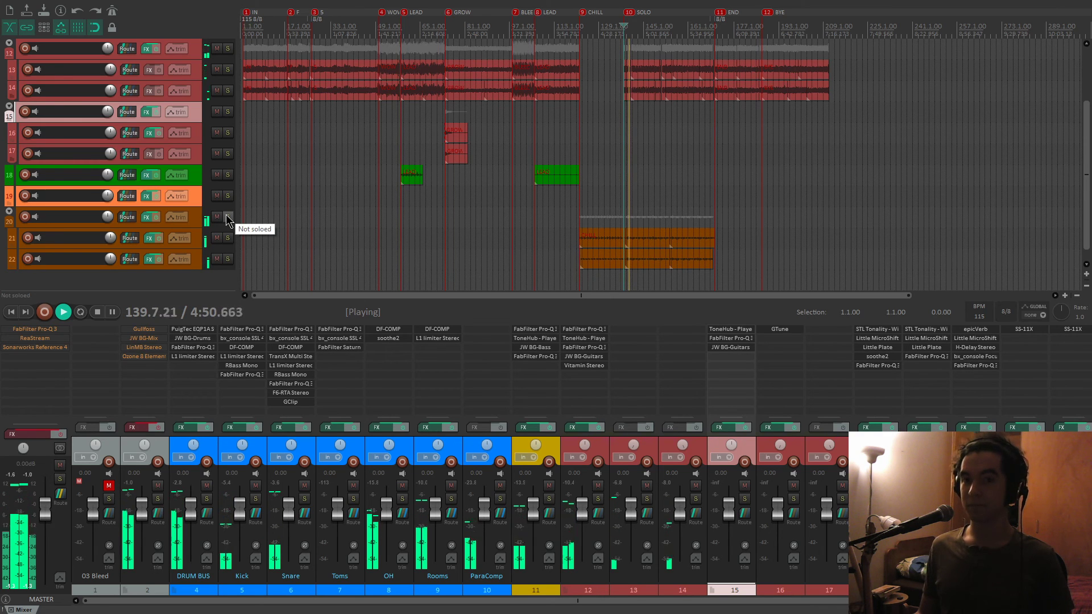
key(space)
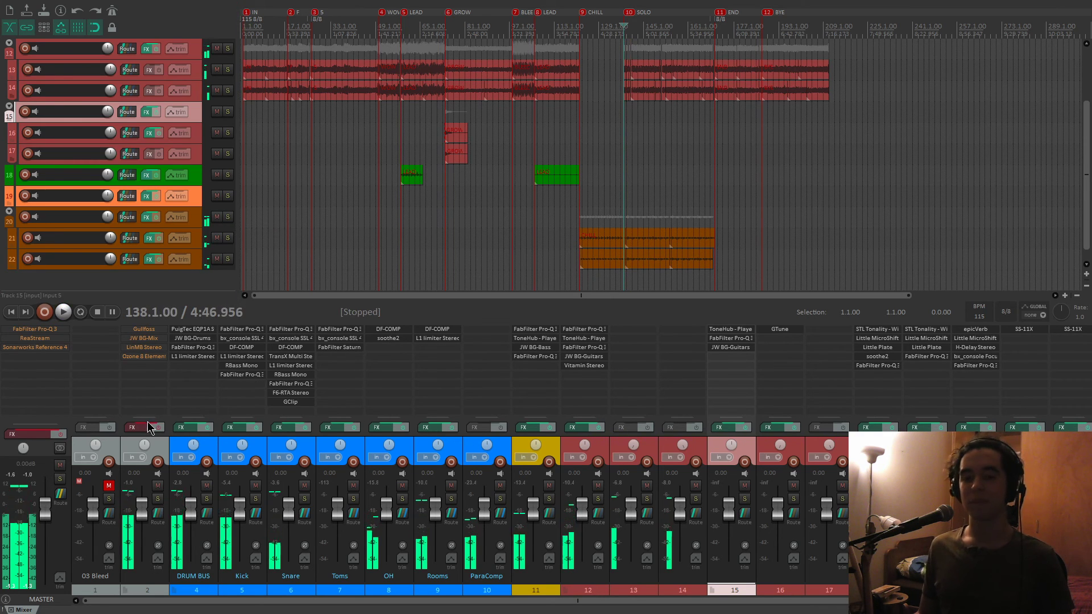
click(159, 428)
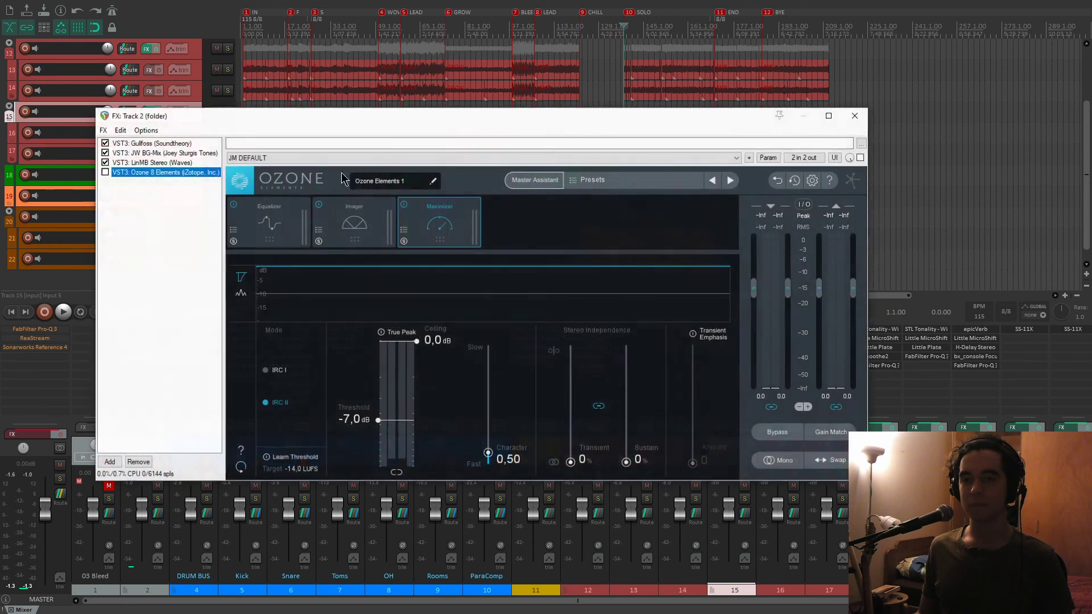
drag(420, 120, 522, 82)
drag(659, 76, 709, 53)
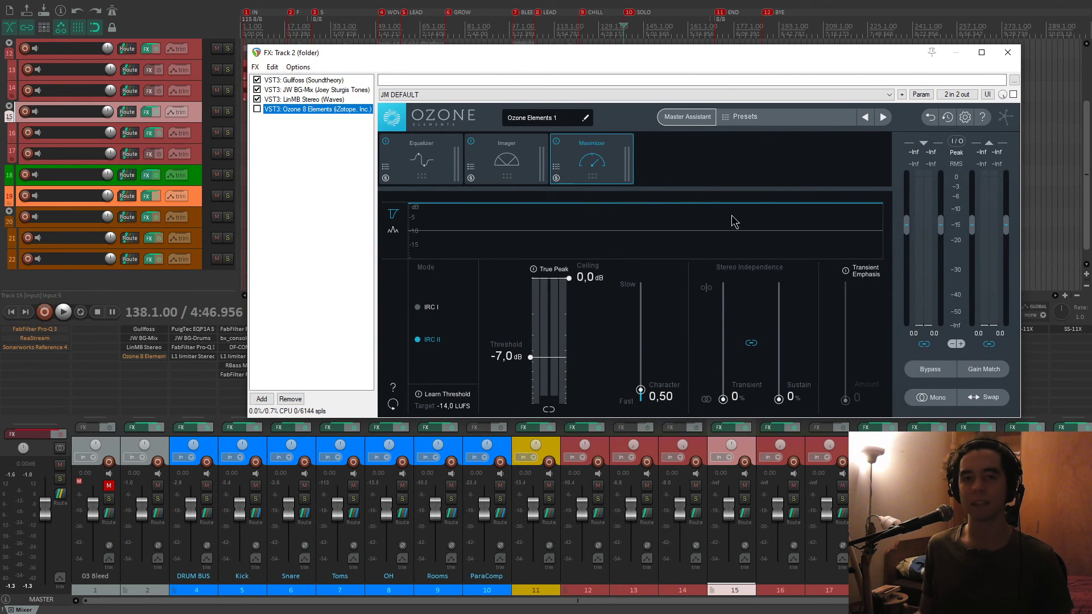
click(301, 81)
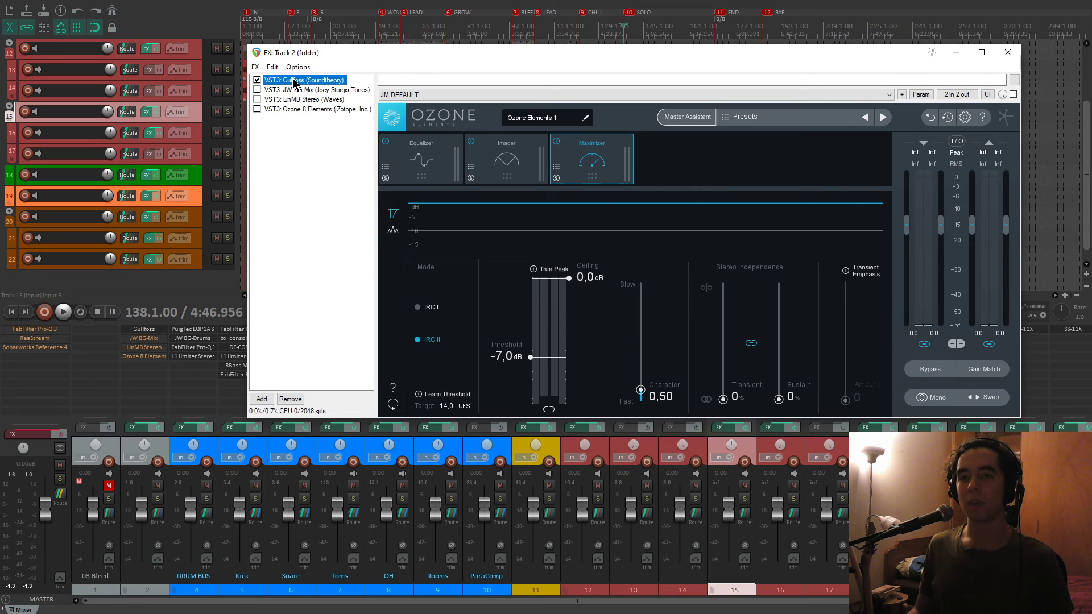
drag(431, 53, 442, 54)
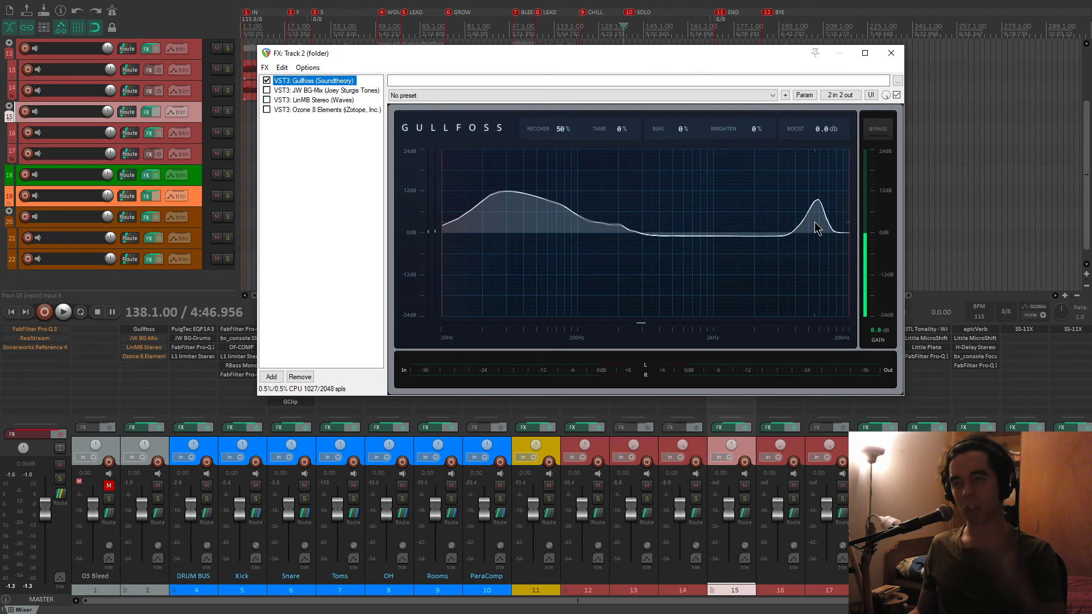
Play the SOLO section and compare the mix with Gullfoss bypassed and active, leaving it active.
key(space)
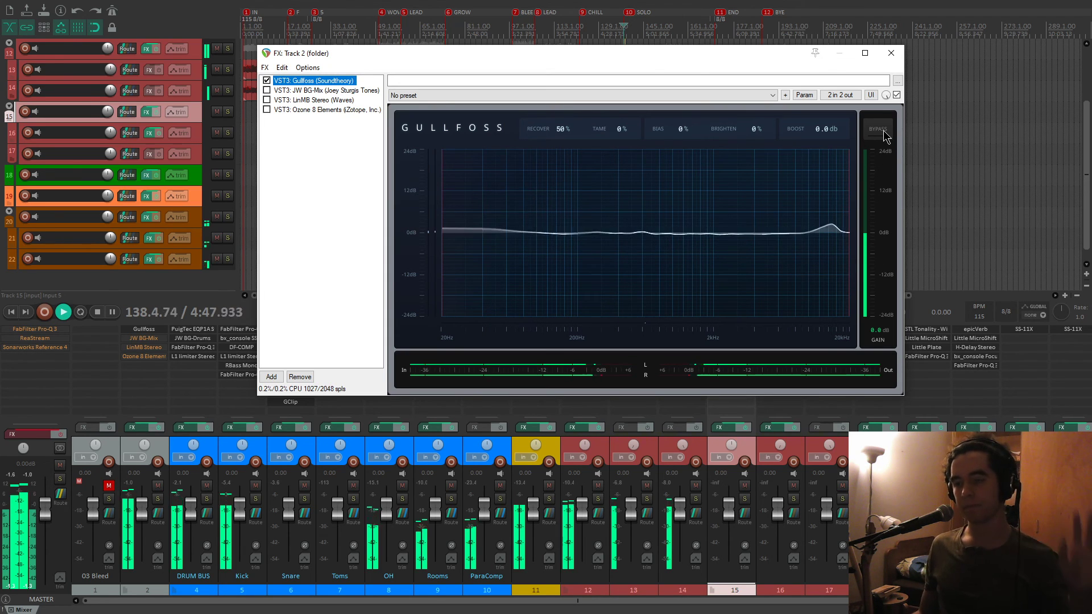
click(877, 130)
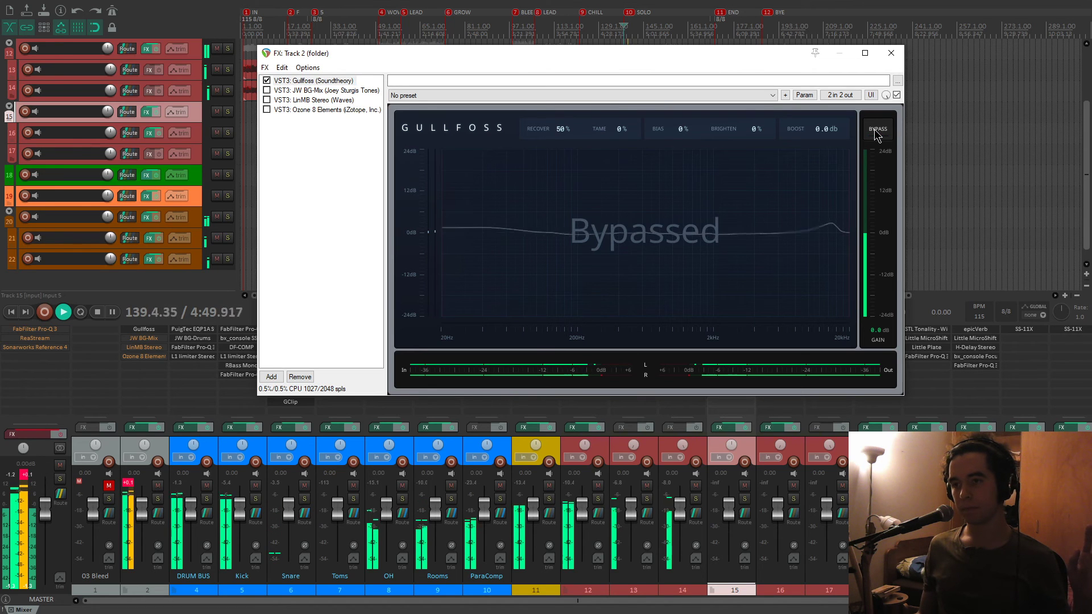
click(875, 135)
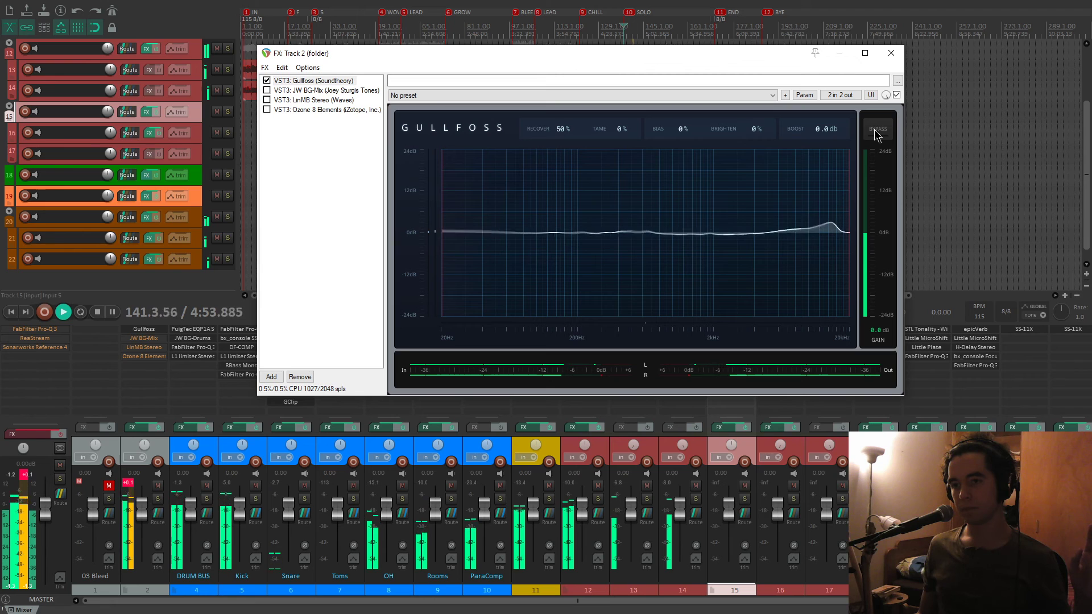
click(875, 134)
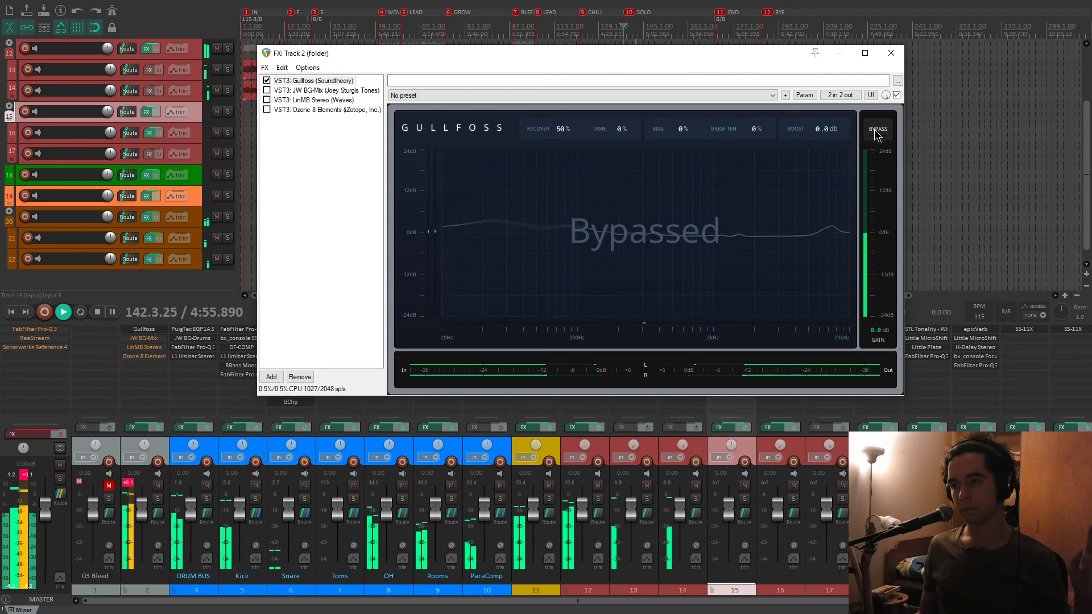
click(876, 135)
key(space)
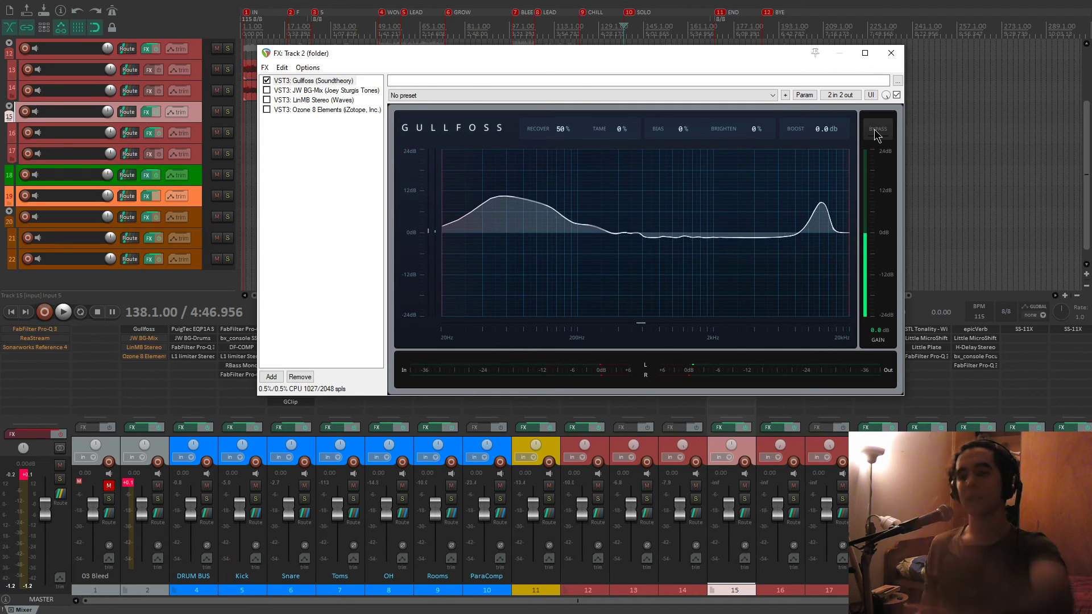
Enable JW BG-Mix on track 2 and examine its Crush and Loud settings.
click(267, 90)
drag(404, 56, 498, 68)
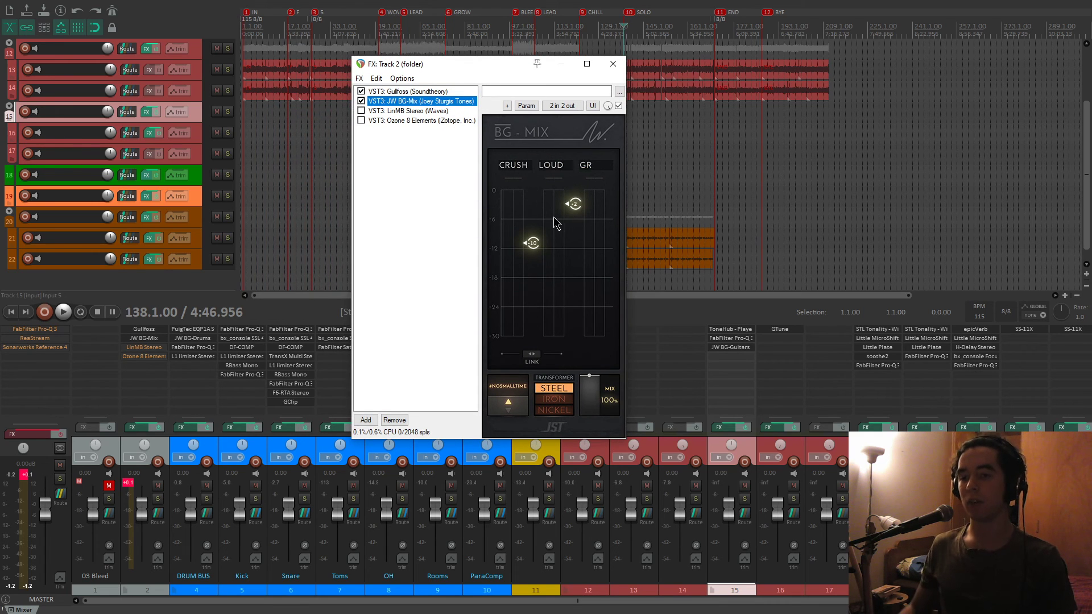
mouse_move(580, 207)
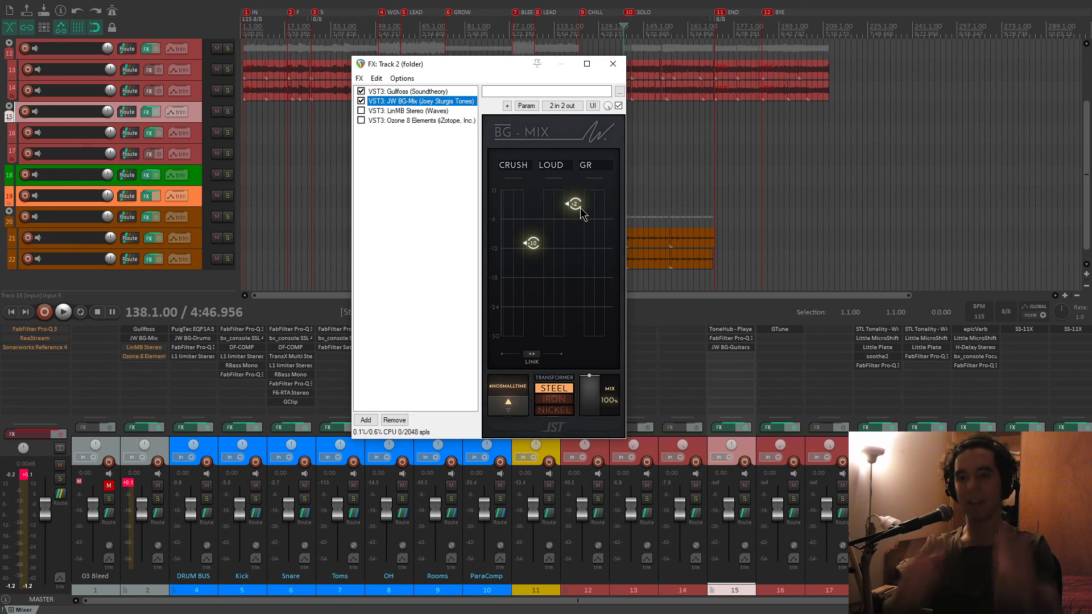
Play the SOLO section and compare the mix with JW BG-Mix off and on, leaving it on.
key(space)
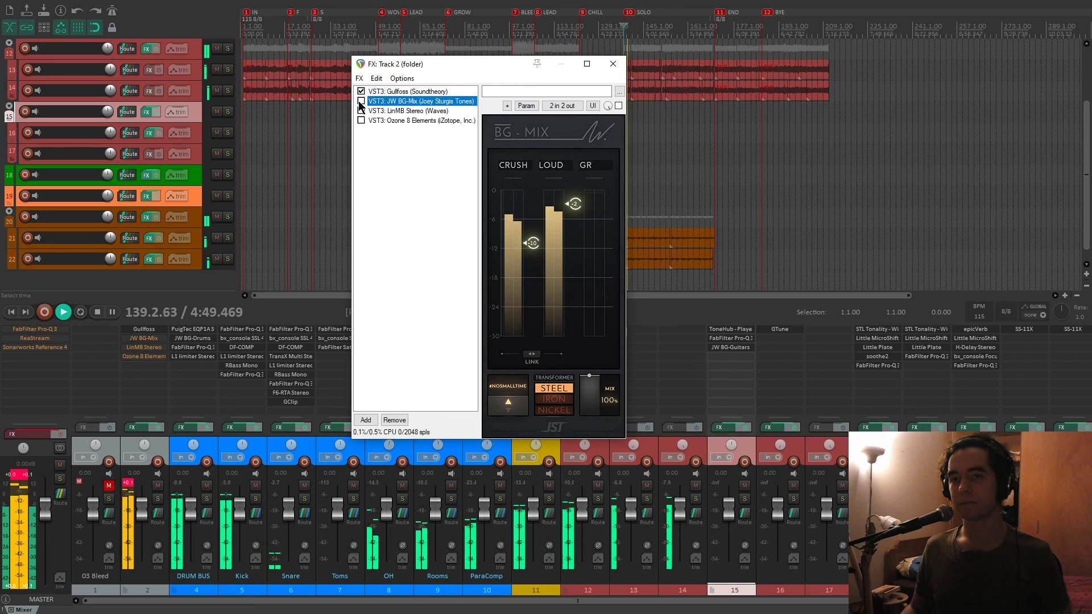
click(361, 101)
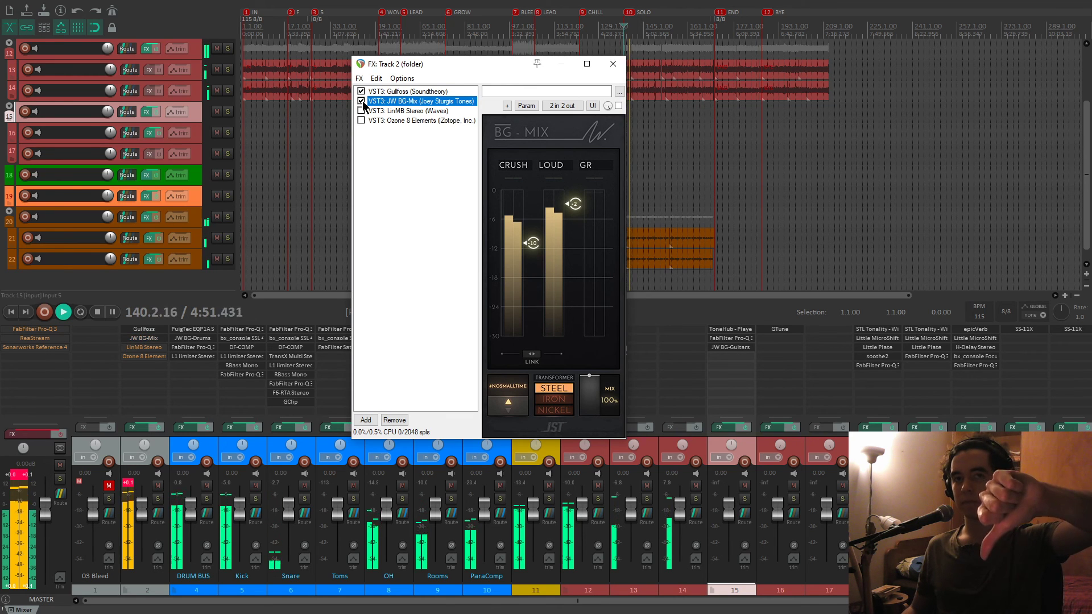
click(361, 101)
click(361, 101)
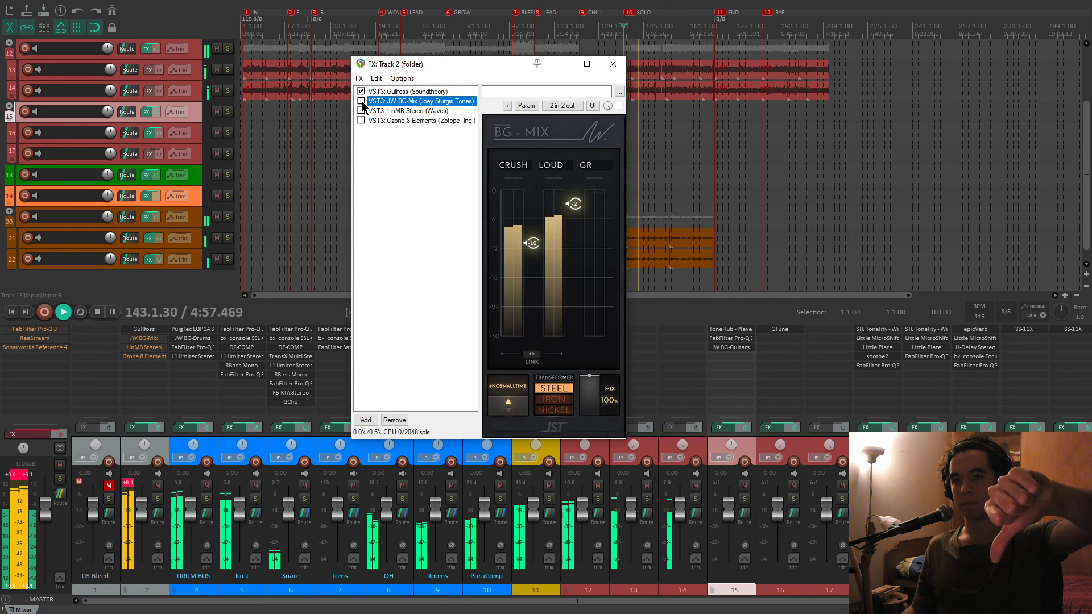
click(361, 101)
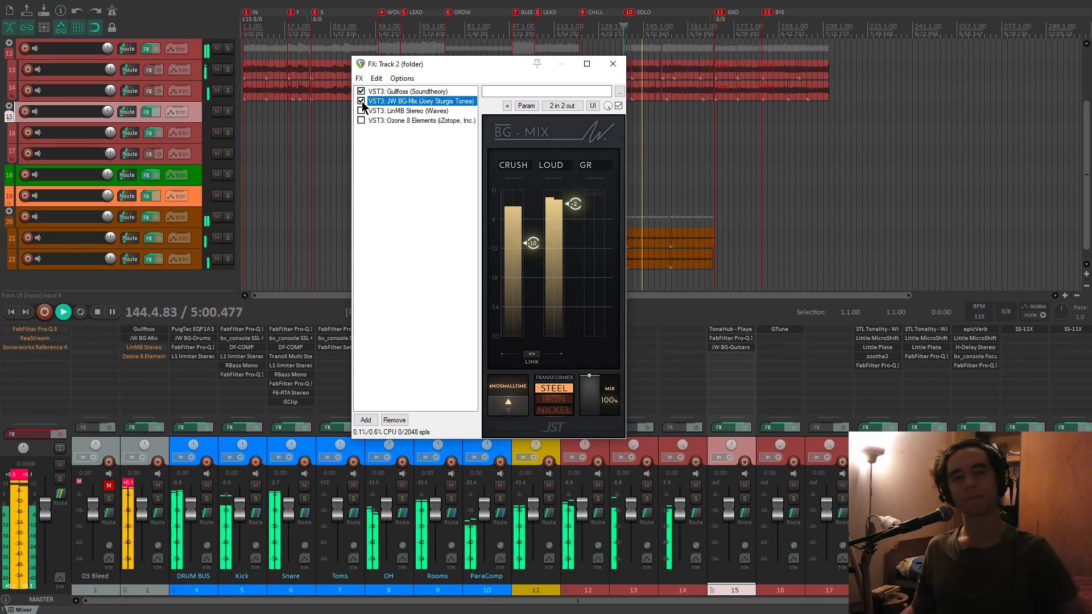
key(space)
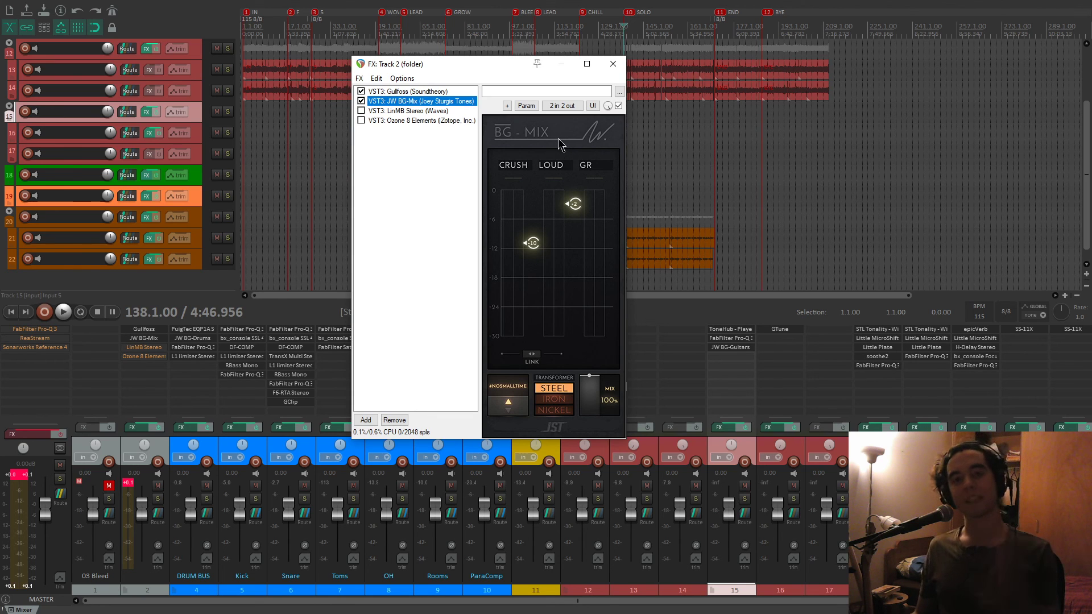
Open LinMB Stereo in track 2's effects chain and enable it.
click(435, 112)
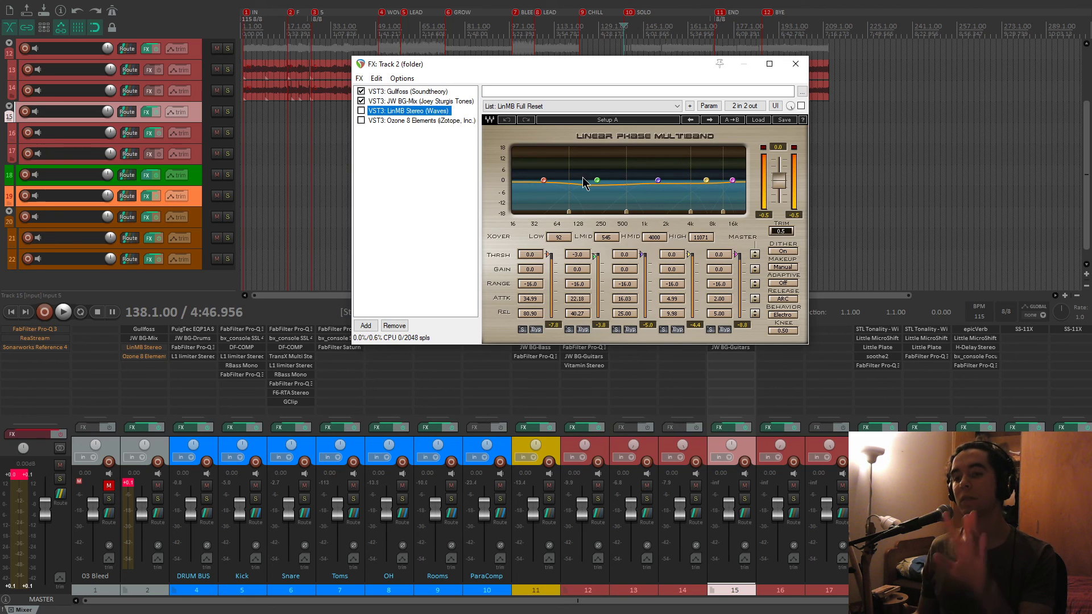
click(361, 111)
drag(497, 64, 423, 33)
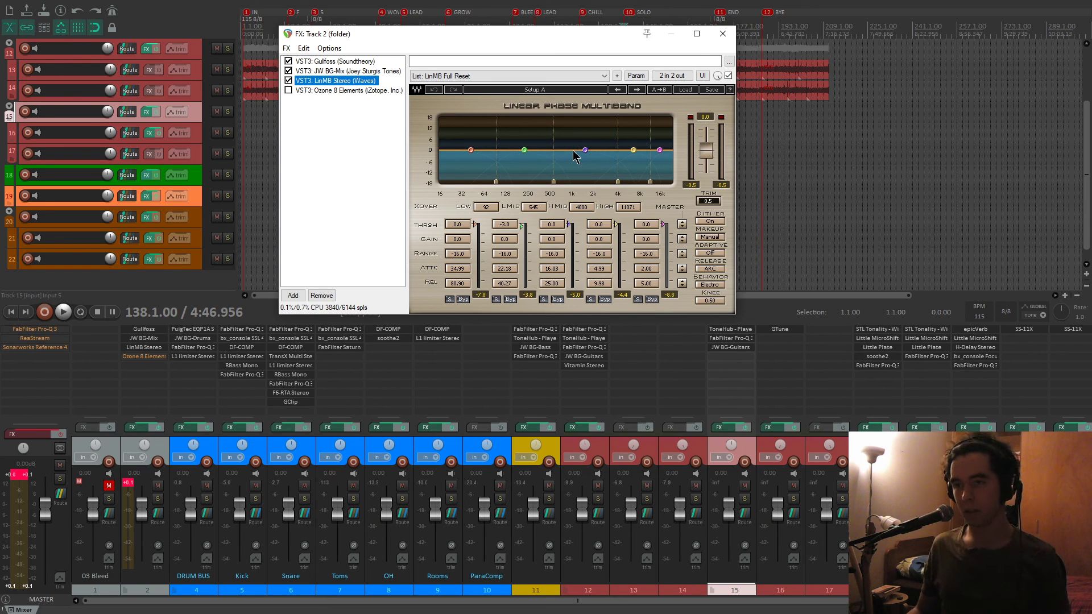
Play the SOLO section and audition LinMB's five bands by soloing the low-mid, low, top two and middle bands, leaving none soloed.
key(space)
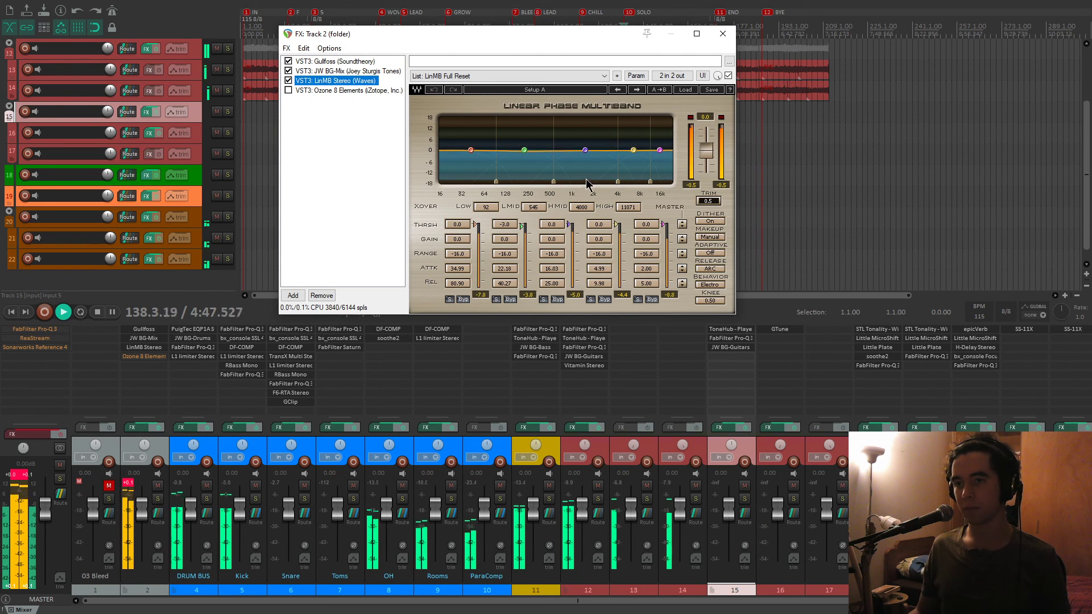
click(496, 300)
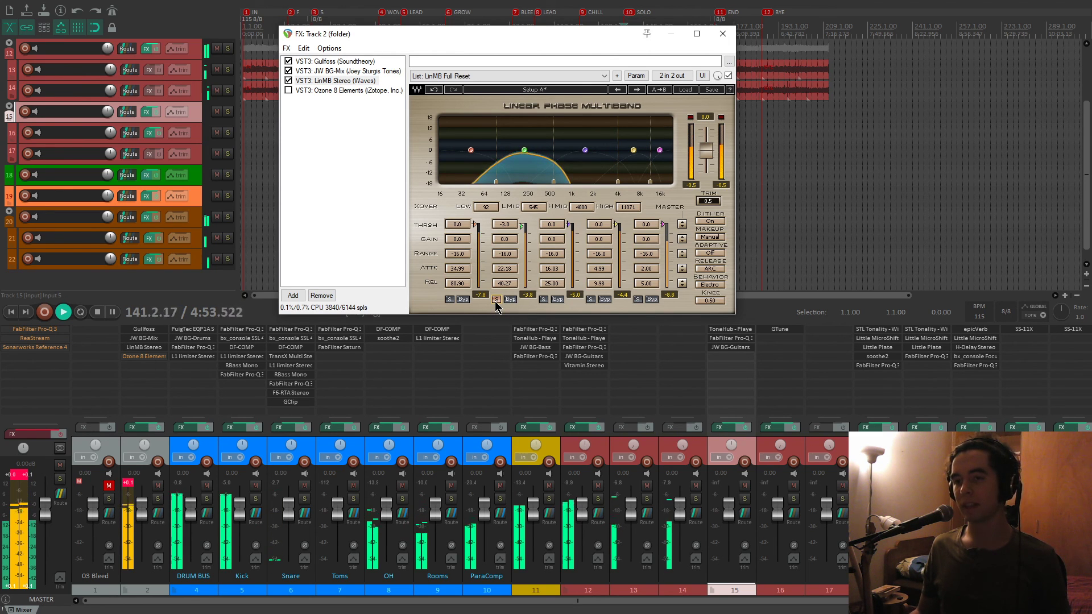
click(496, 301)
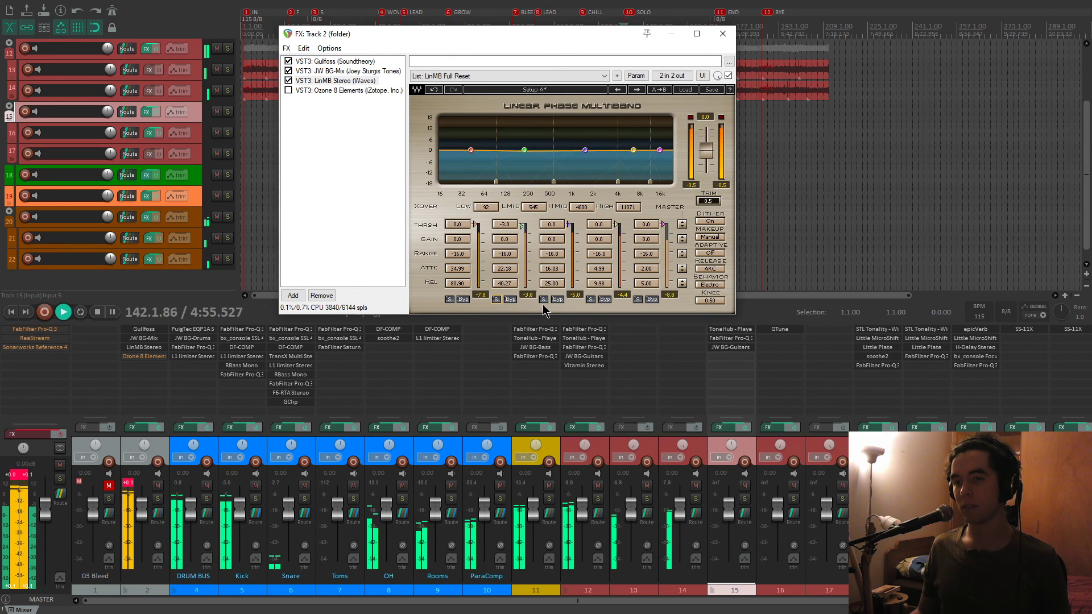
click(449, 299)
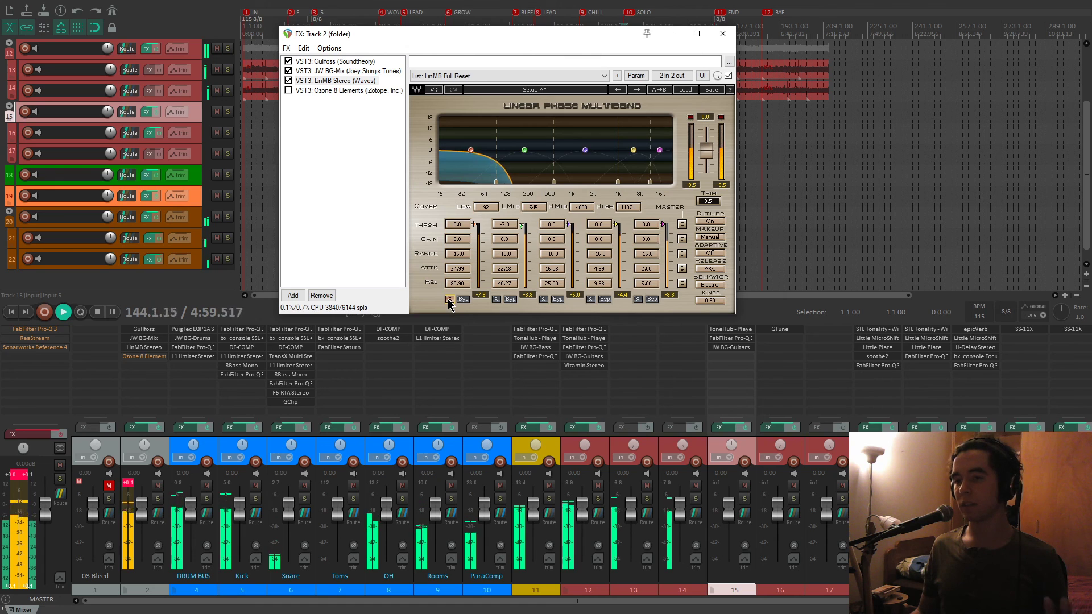
click(449, 300)
click(638, 300)
click(591, 299)
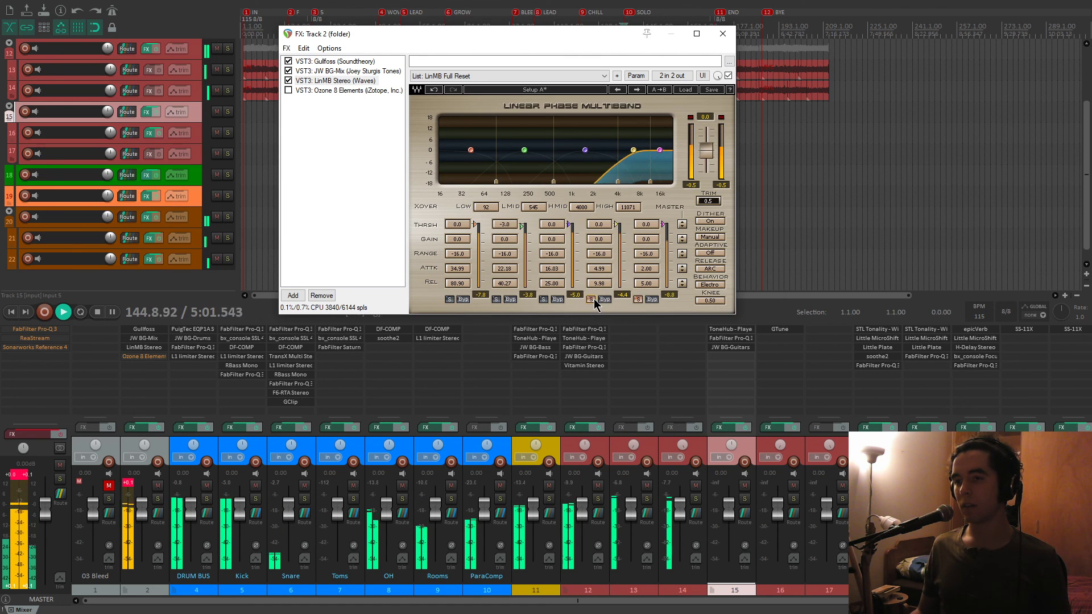
click(591, 299)
click(637, 299)
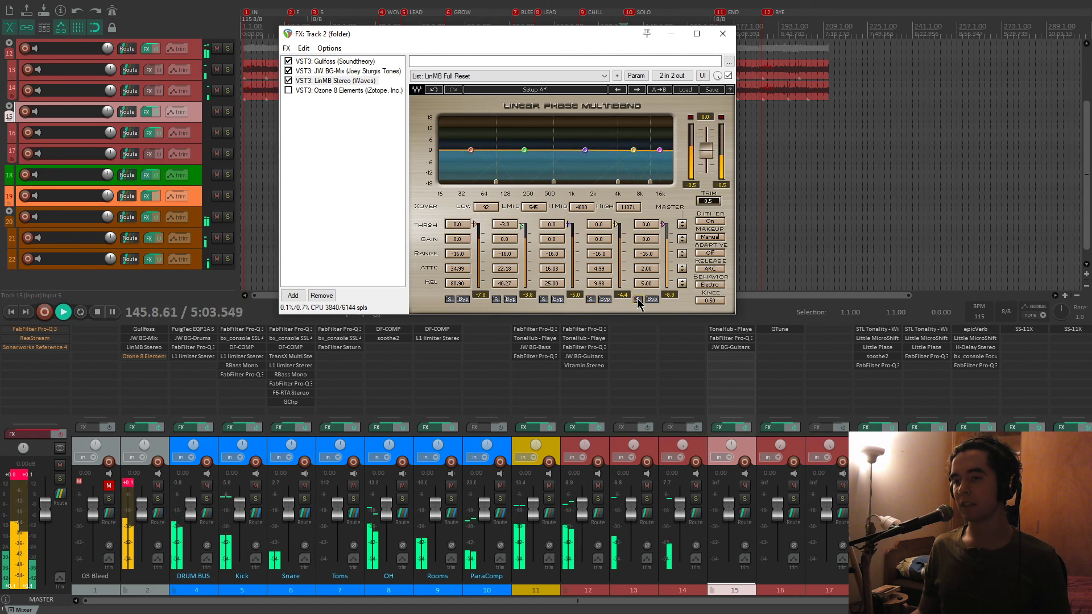
click(543, 300)
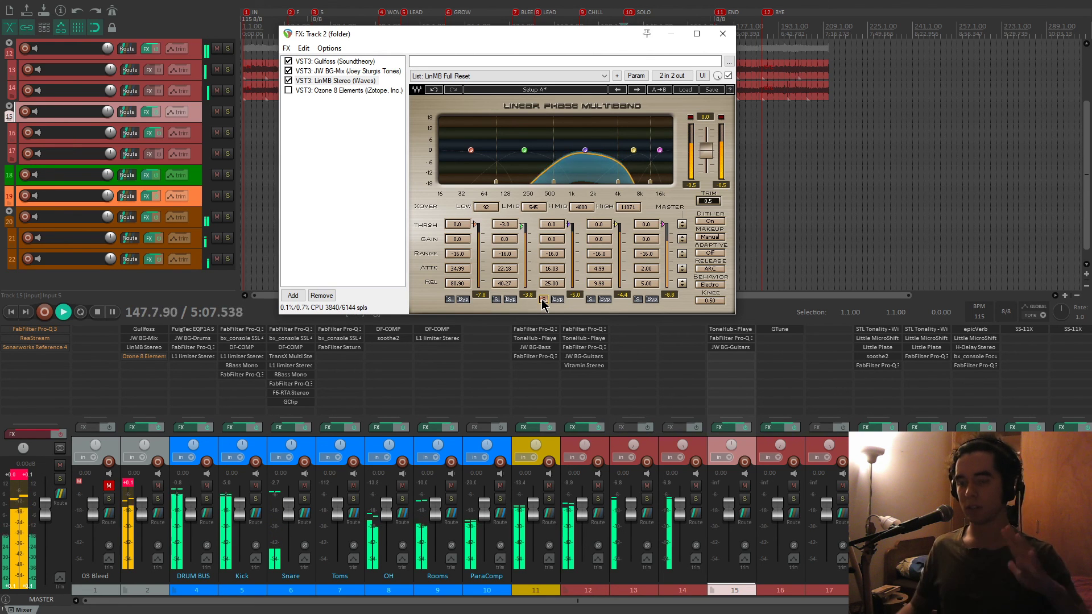
click(543, 300)
Reset the peak readings and compare playback with track 2's whole effects chain bypassed and enabled, leaving it enabled.
click(141, 482)
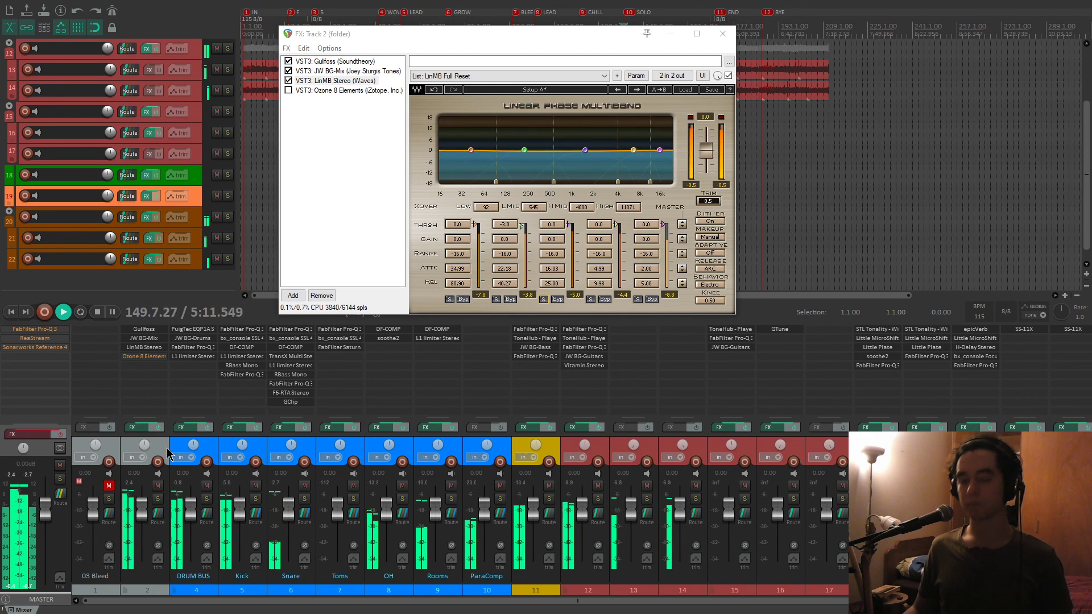
click(159, 428)
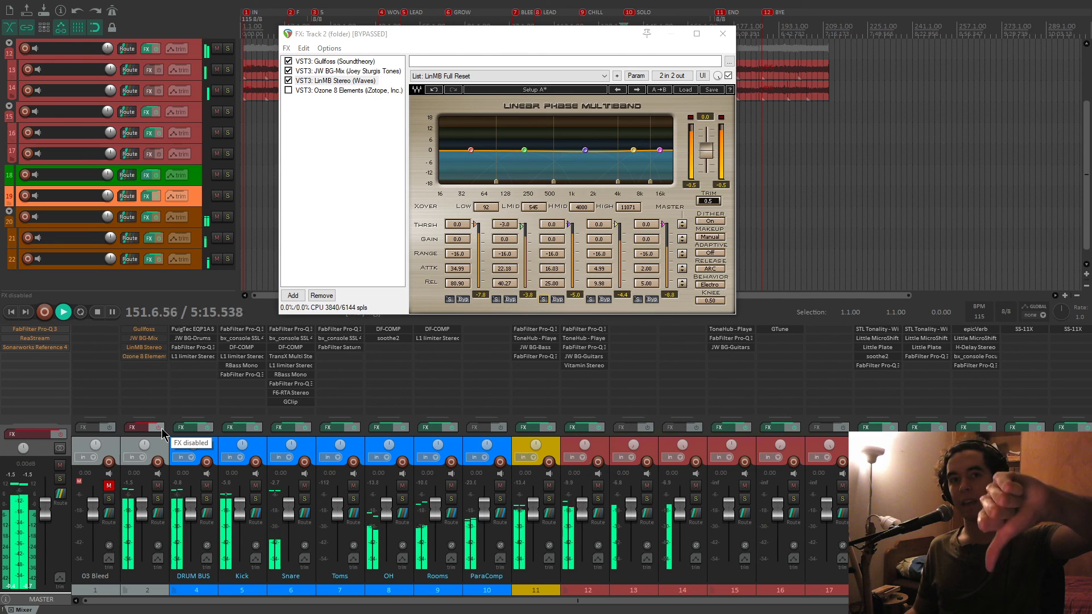
click(160, 428)
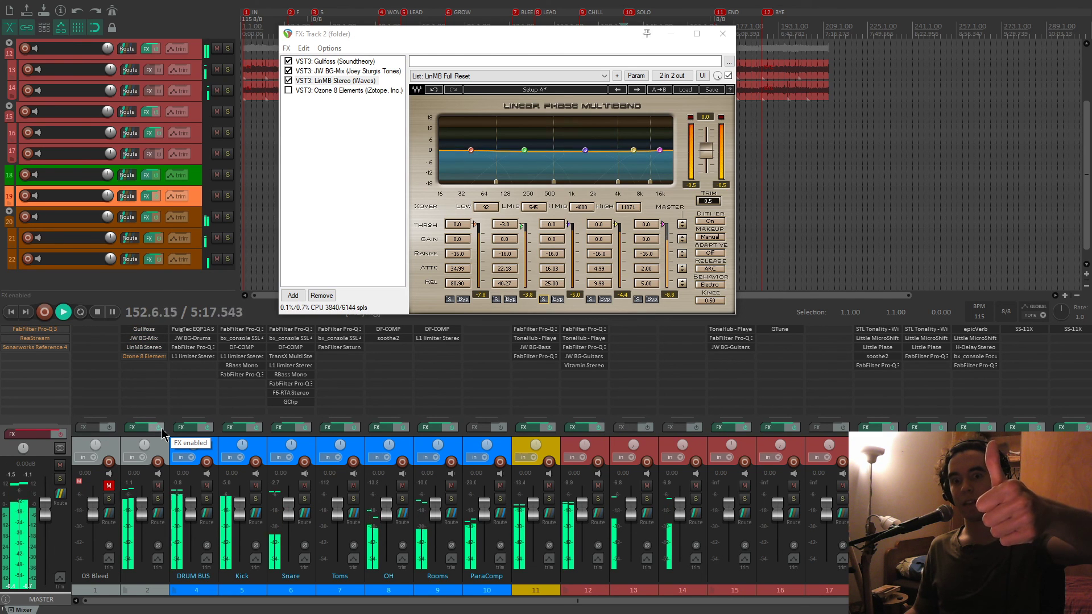
click(161, 429)
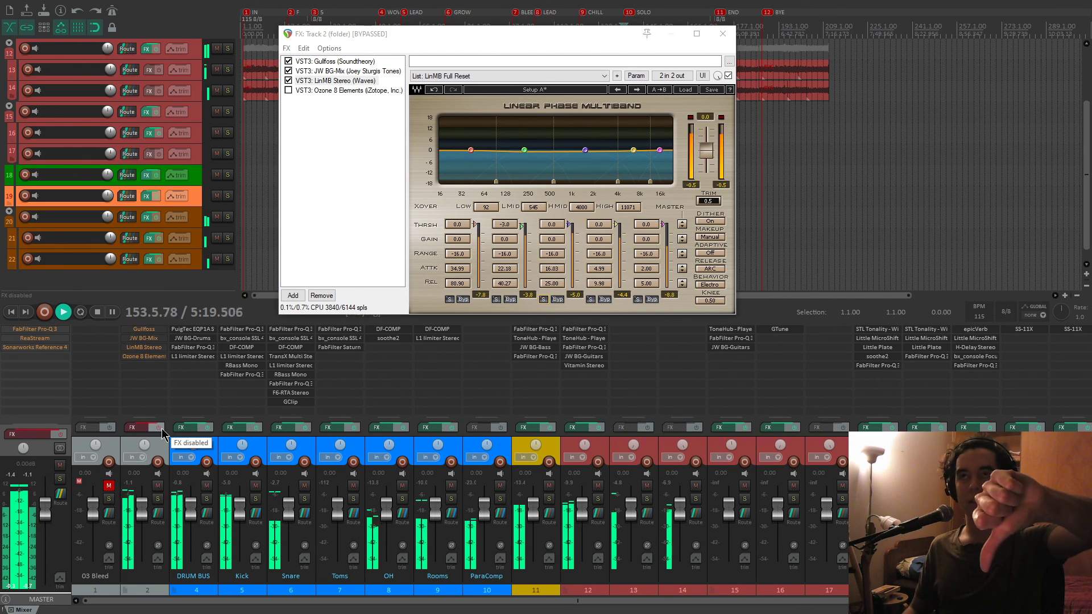
click(162, 429)
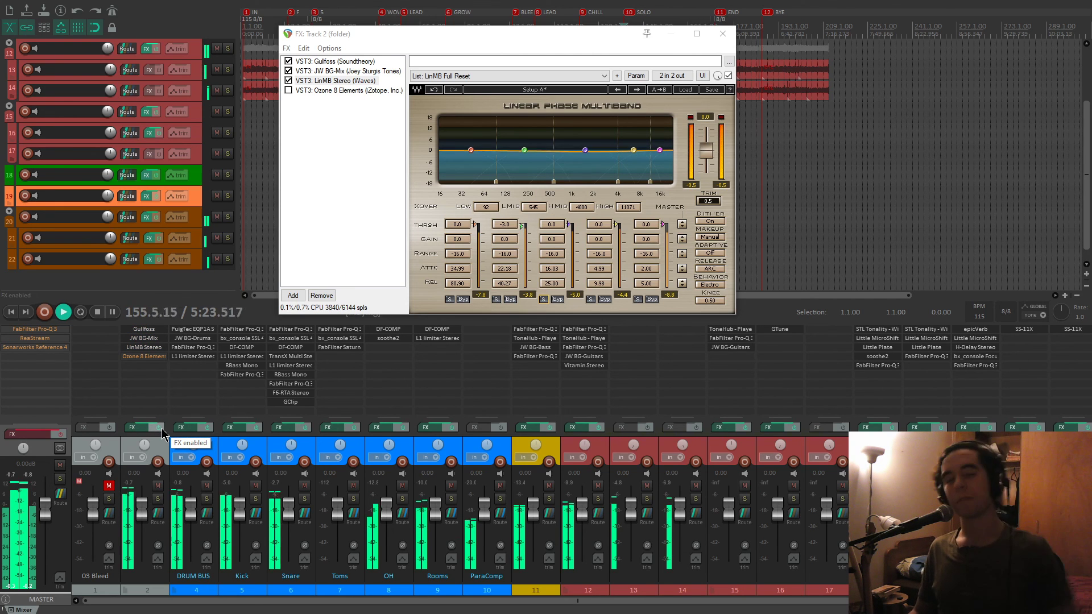
key(space)
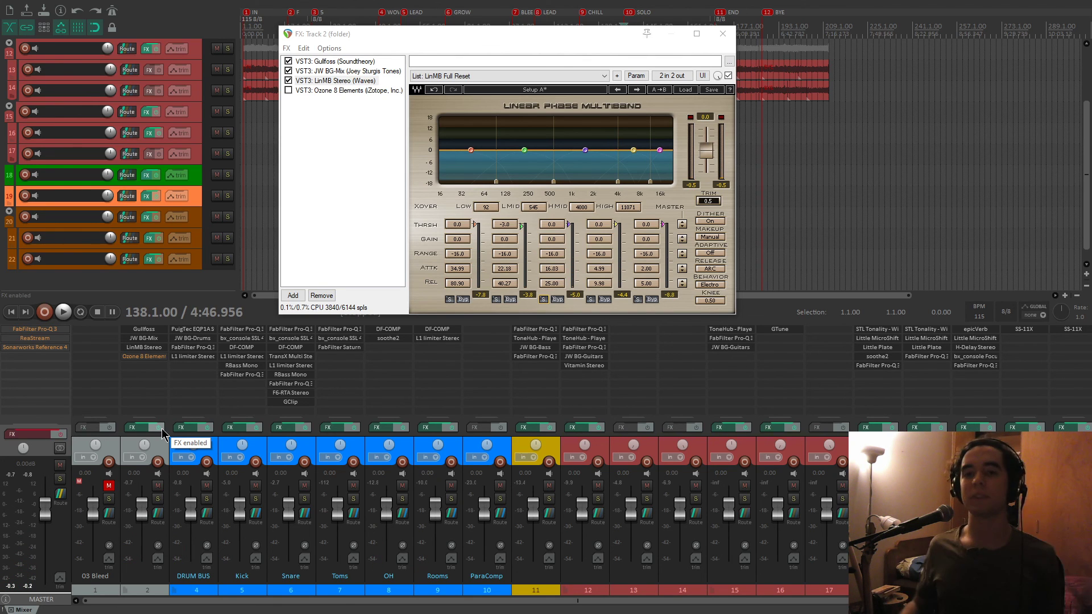
Enable Ozone 8 Elements on track 2, play the SOLO section through its Maximizer, and close the effects window.
click(340, 91)
click(289, 91)
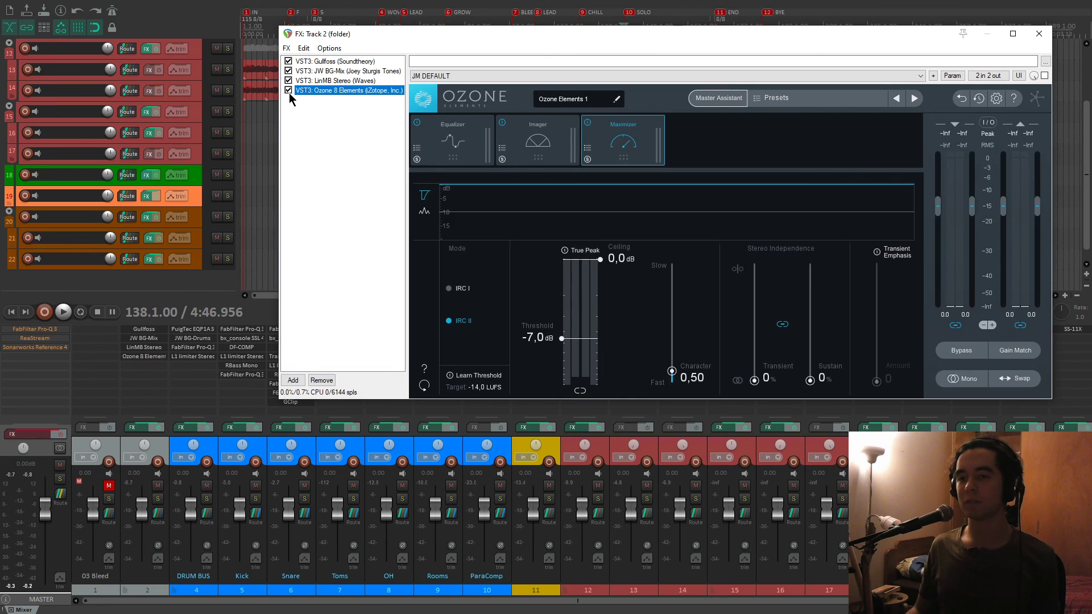
key(space)
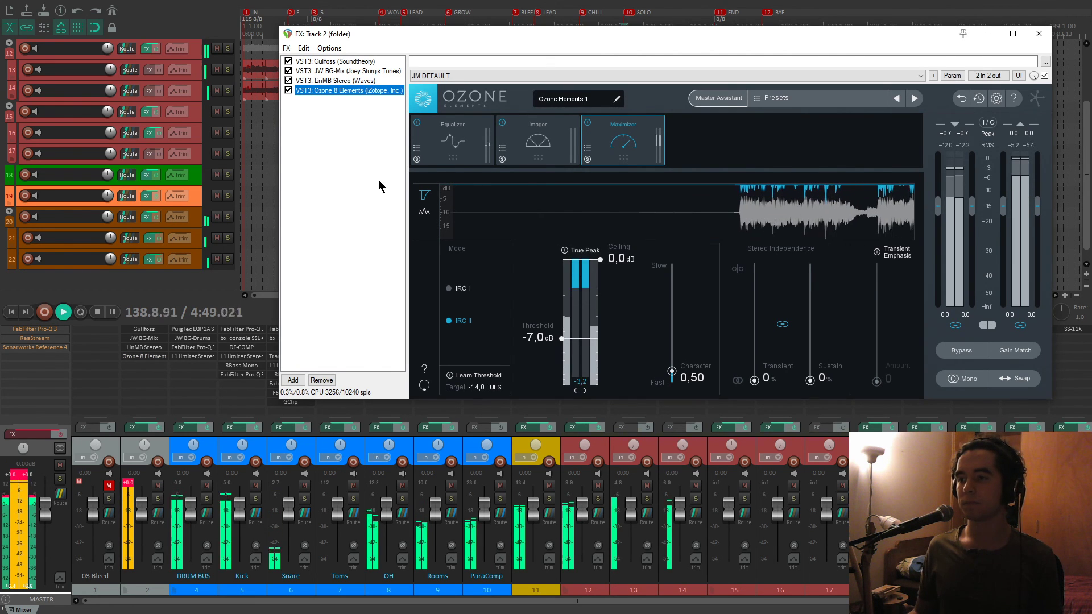
key(space)
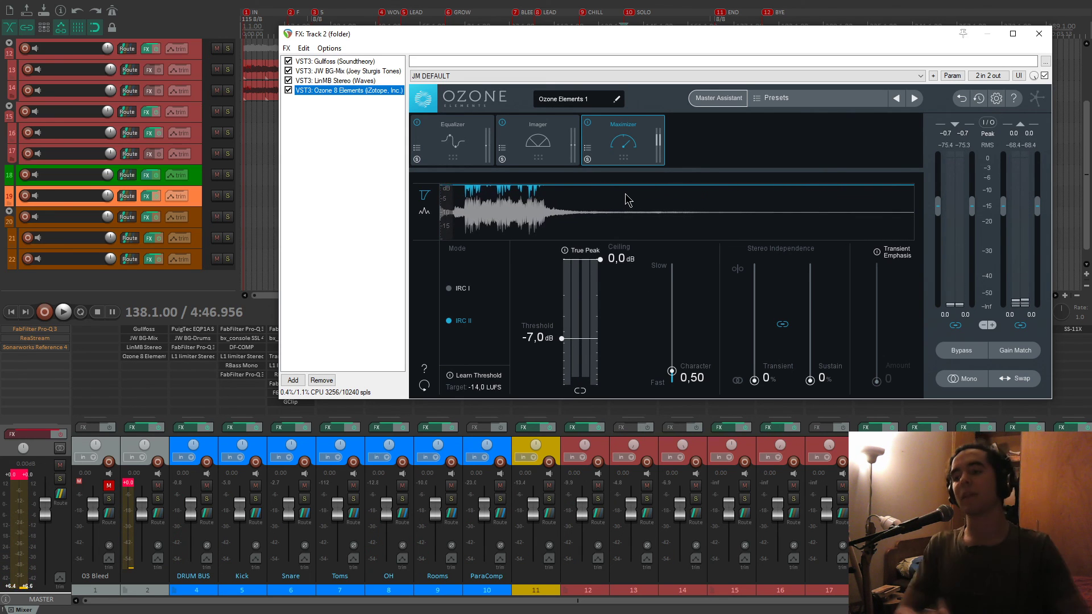
click(1038, 33)
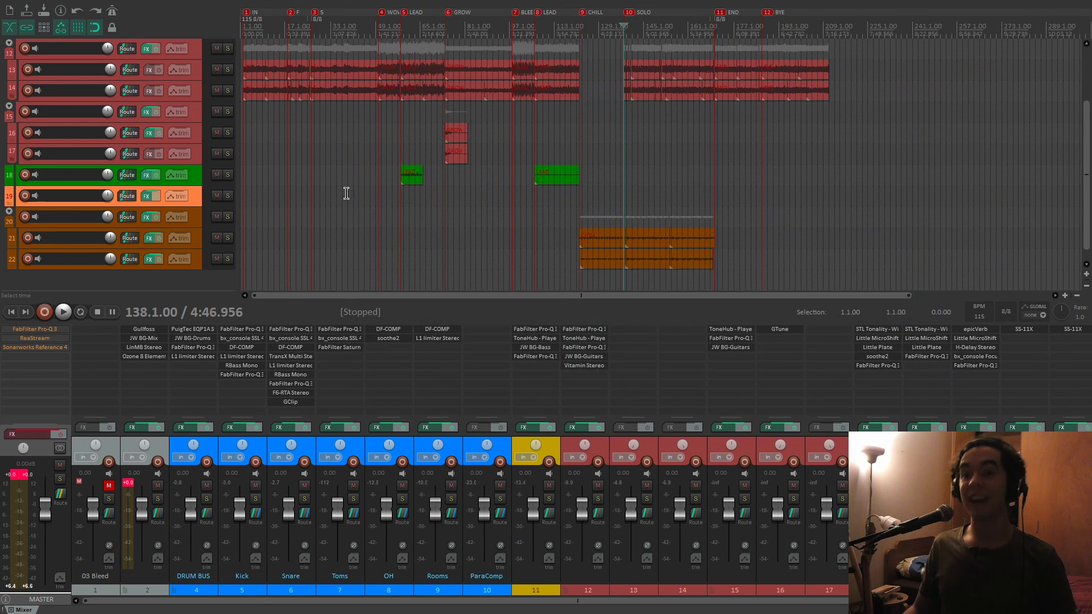
Return to the first tracks in the arrangement and reset the clipped peak indicators on the master and track 2.
scroll(297, 200, up, 2)
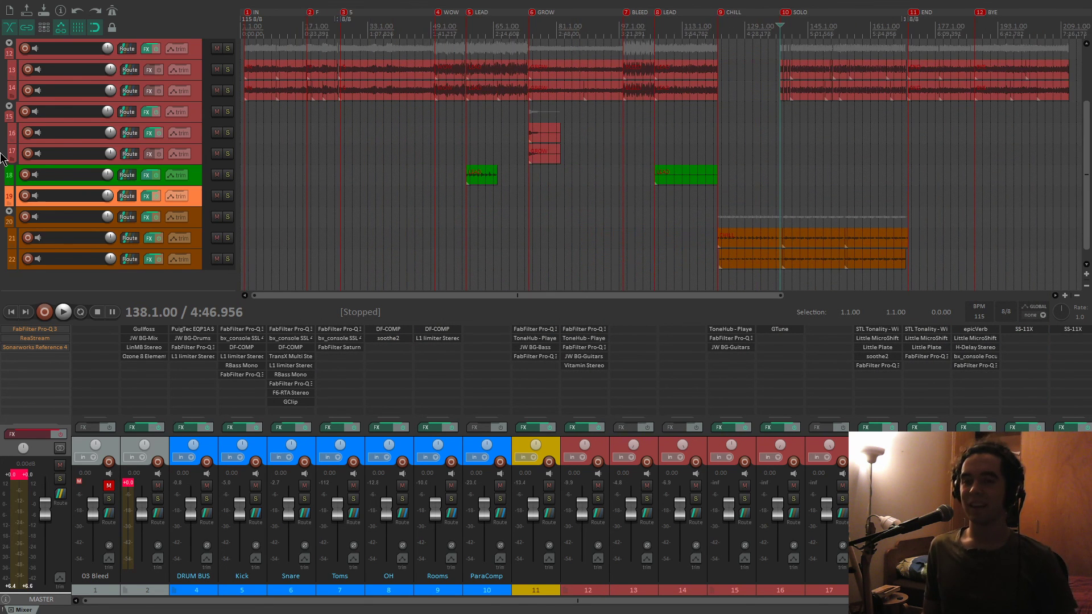
scroll(3, 176, up, 3)
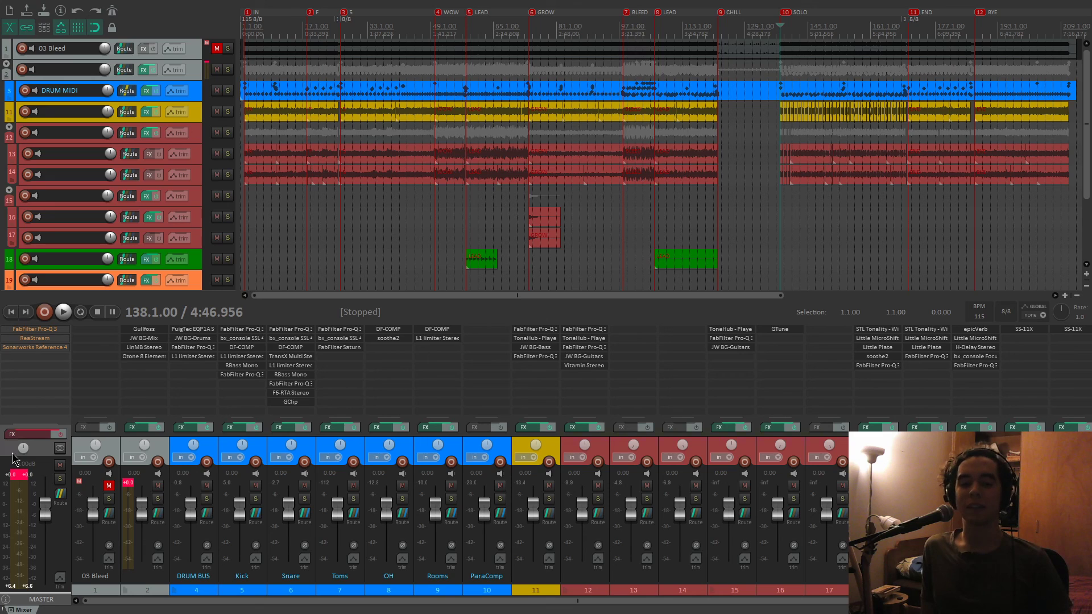
click(15, 475)
click(128, 483)
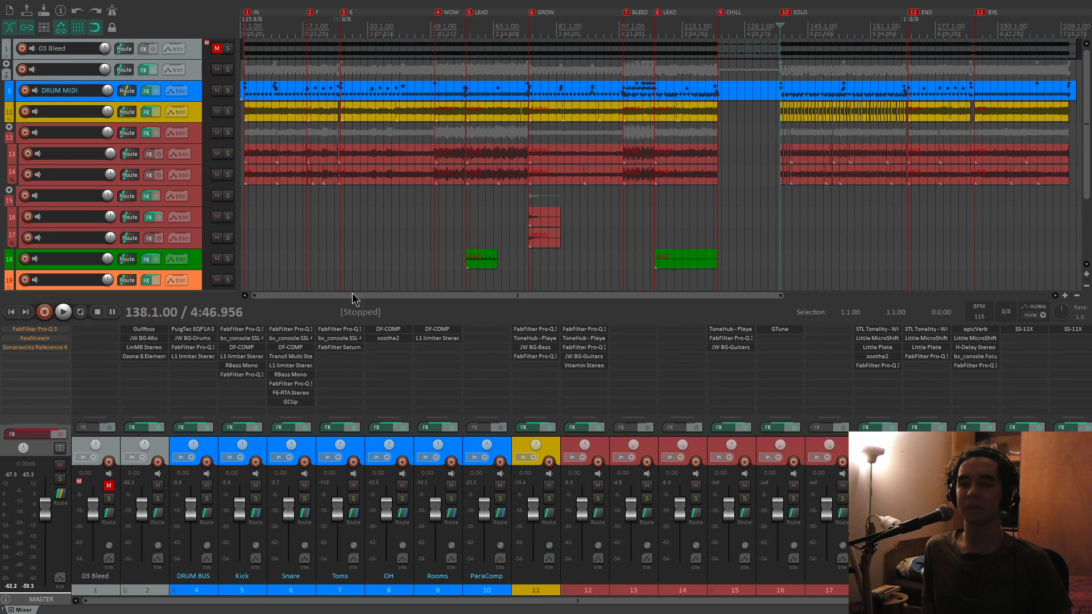